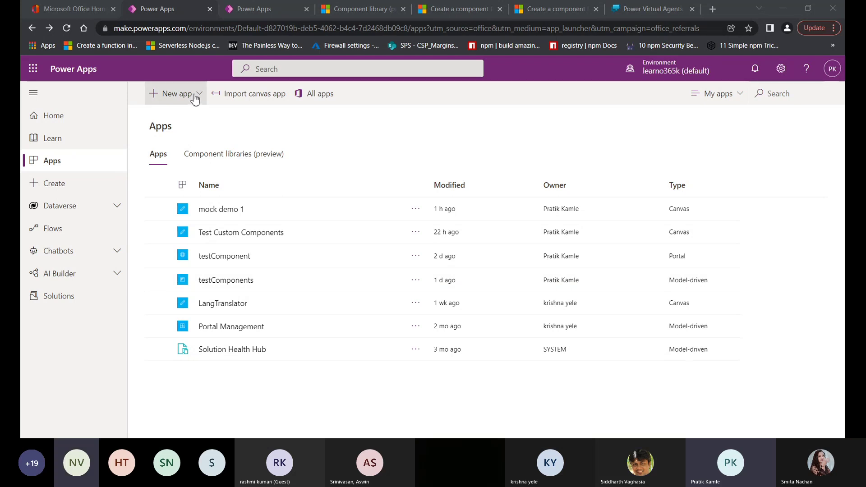
Create a blank canvas app named GPPB in Tablet format and skip the welcome dialog.
left_click(194, 97)
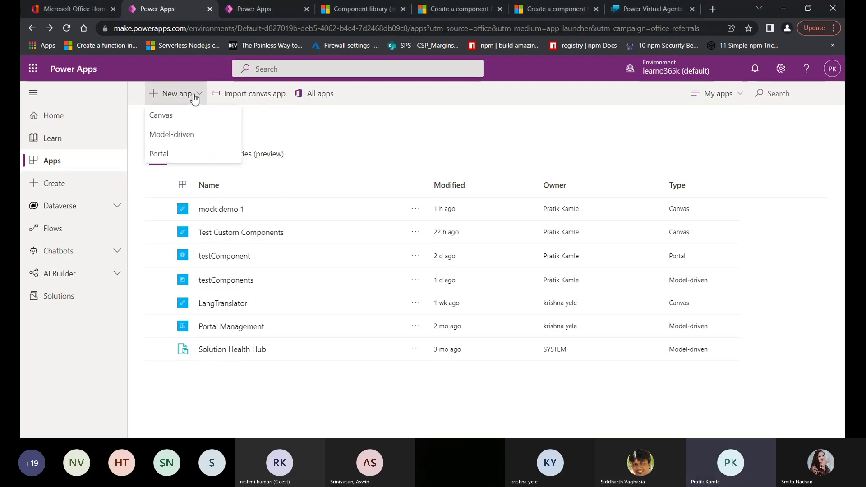
left_click(175, 118)
left_click(455, 158)
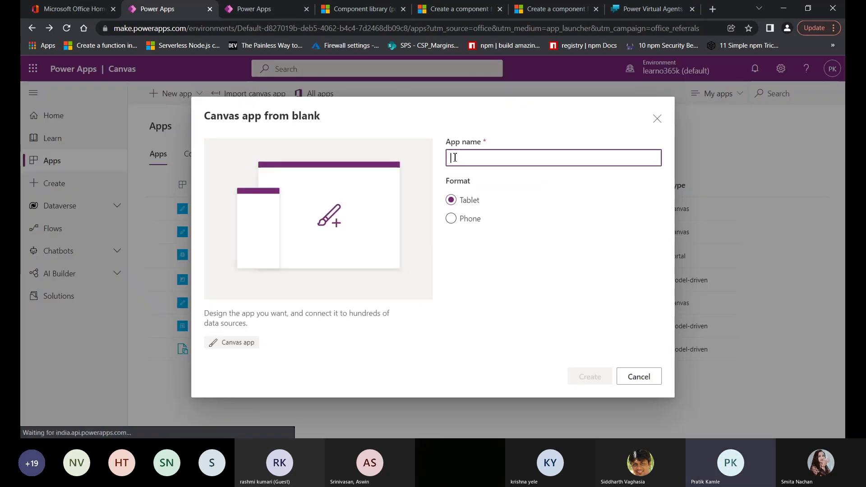
type("CPPD")
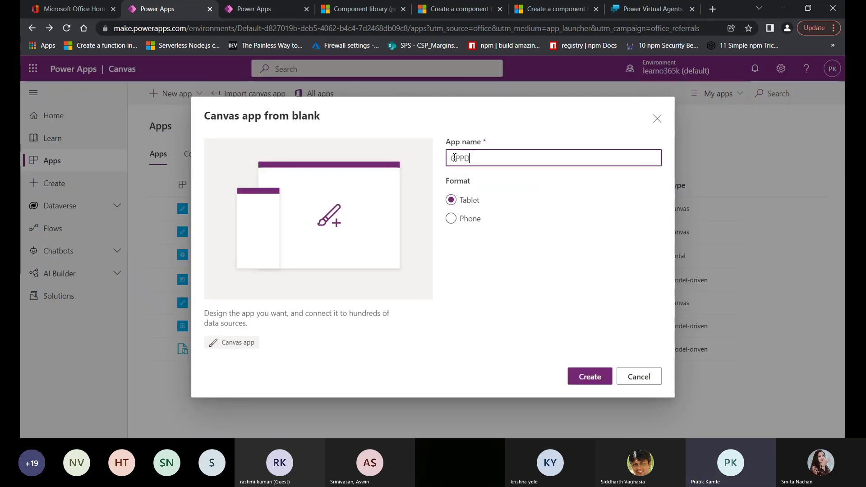
type("B")
key("Home")
key("Delete")
type("G")
left_click(587, 377)
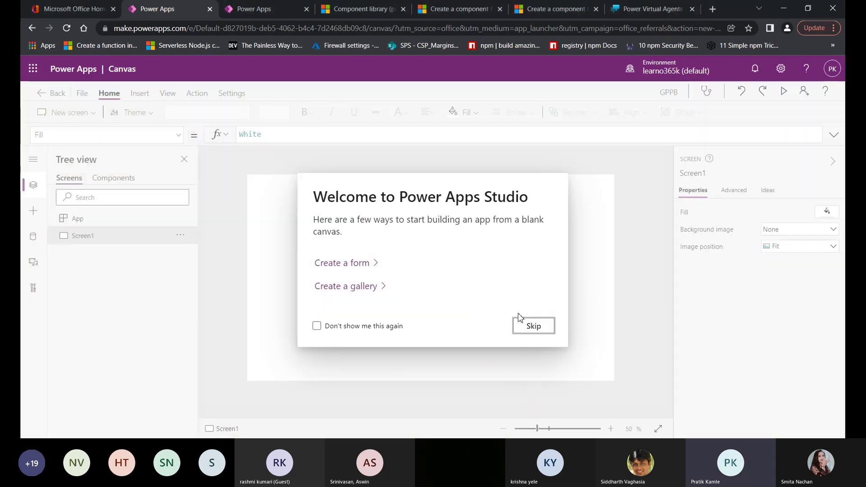
left_click(534, 326)
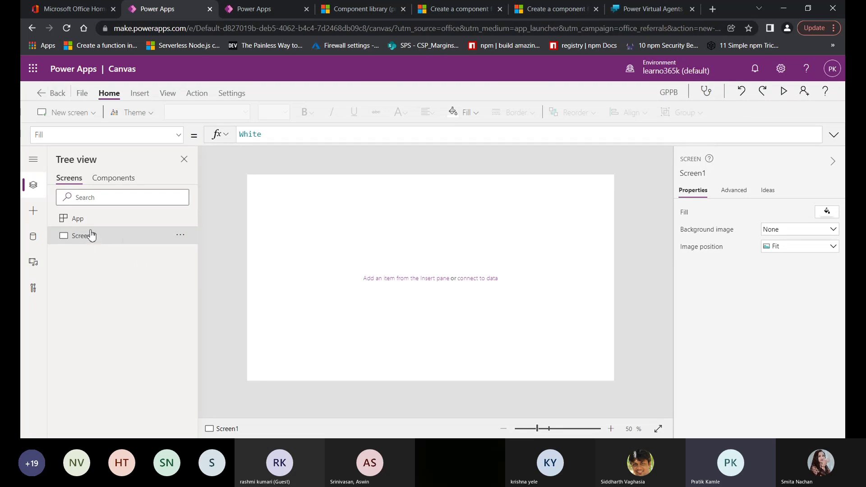
Add two blank screens, Screen2 and Screen3, to the app and return to Screen1.
left_click(55, 116)
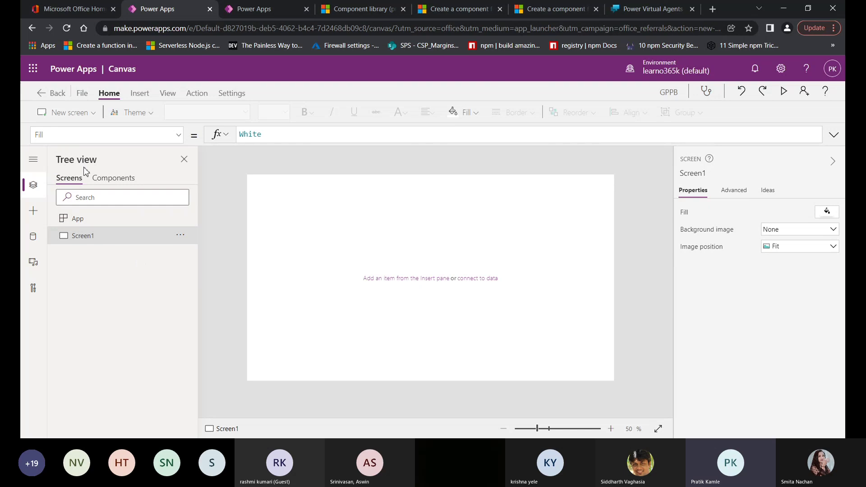
left_click(55, 146)
left_click(55, 113)
left_click(64, 155)
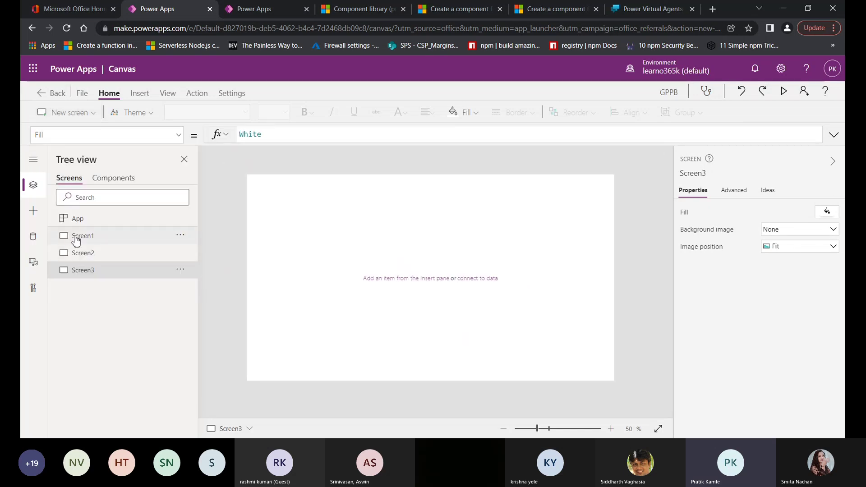
left_click(76, 241)
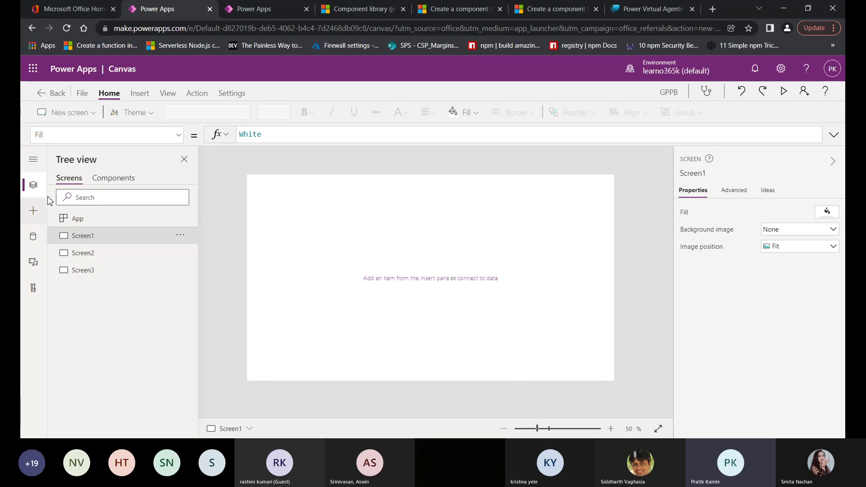
Insert a rectangle on Screen1 and stretch it across the screen's upper edge as a header bar, about 1366 by 52.
left_click(140, 93)
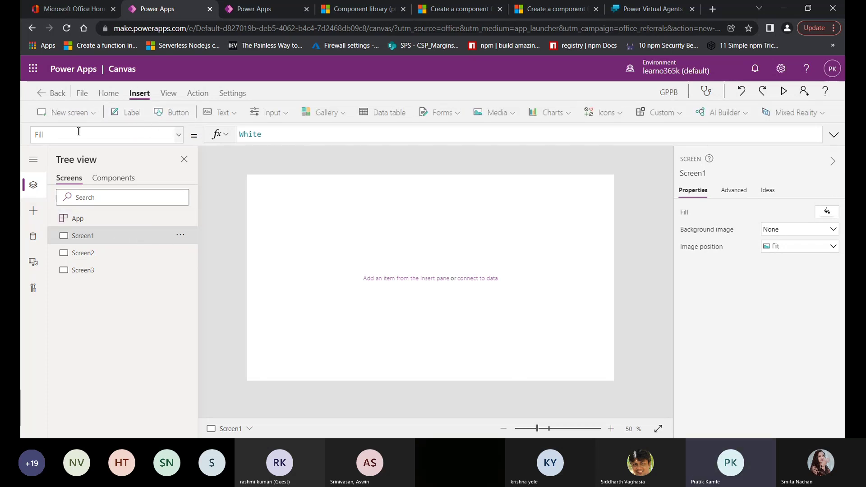
left_click(33, 211)
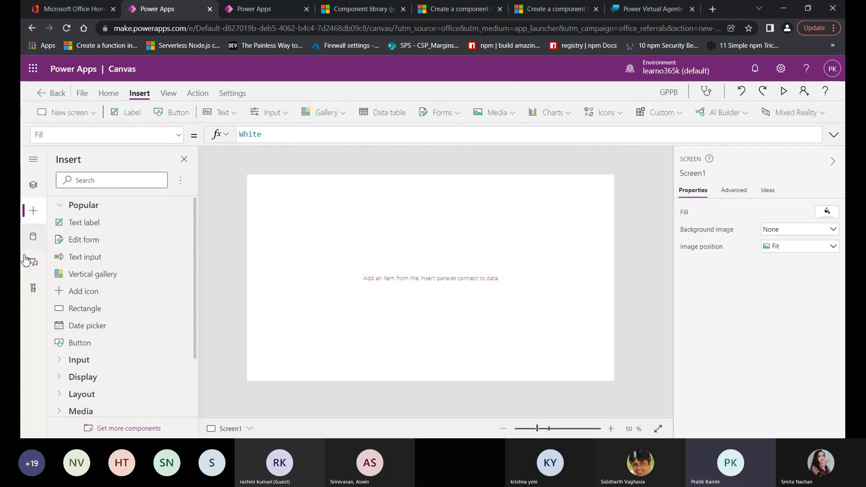
left_click(82, 312)
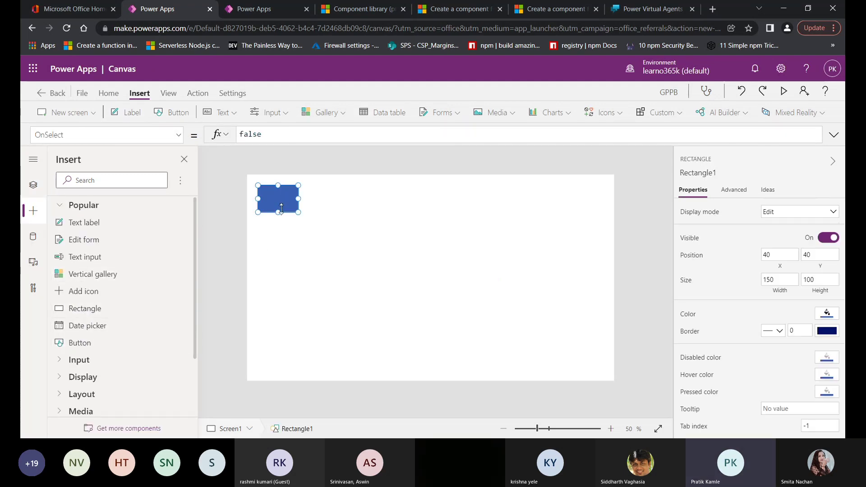
left_click_drag(298, 212, 617, 201)
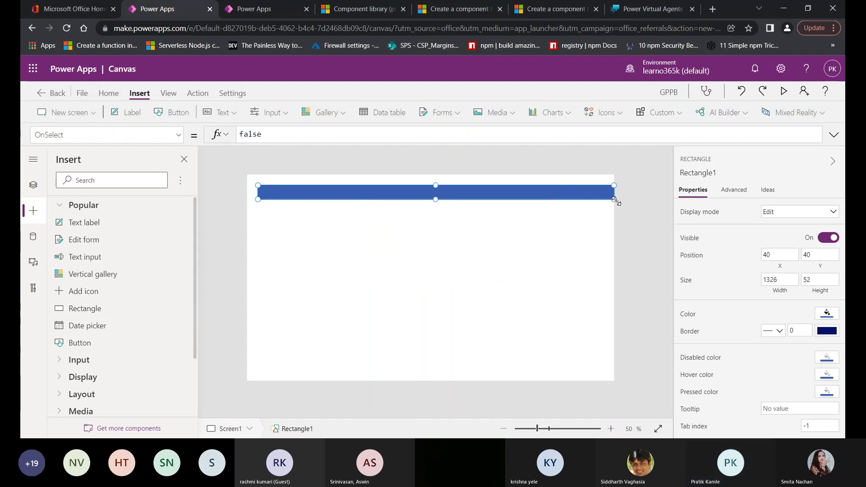
left_click_drag(257, 185, 287, 188)
left_click(325, 229)
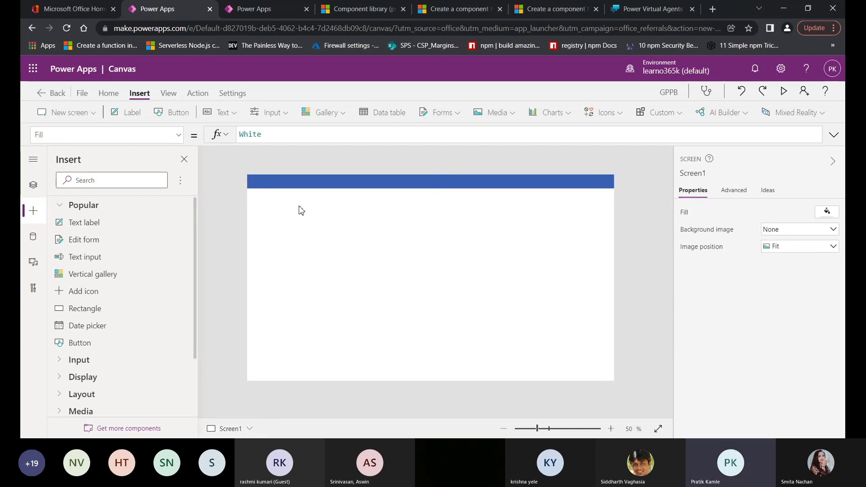
Set the header rectangle's height to 80.
left_click(293, 185)
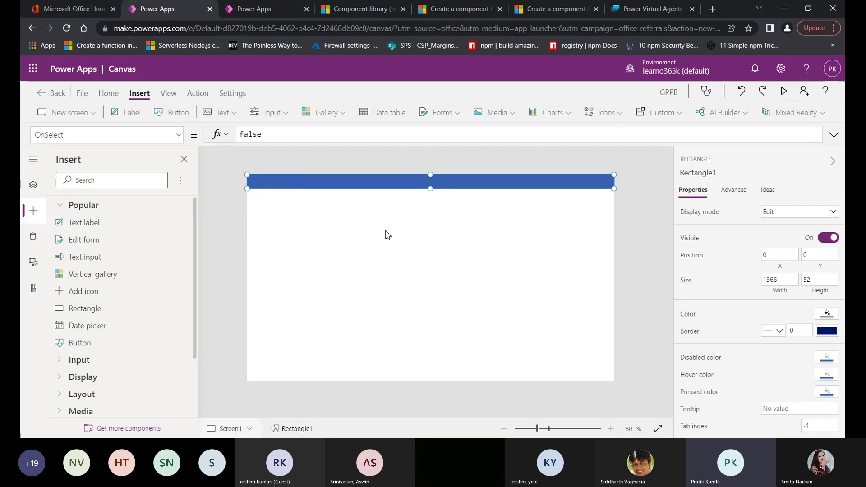
left_click(820, 280)
type("80")
left_click(726, 283)
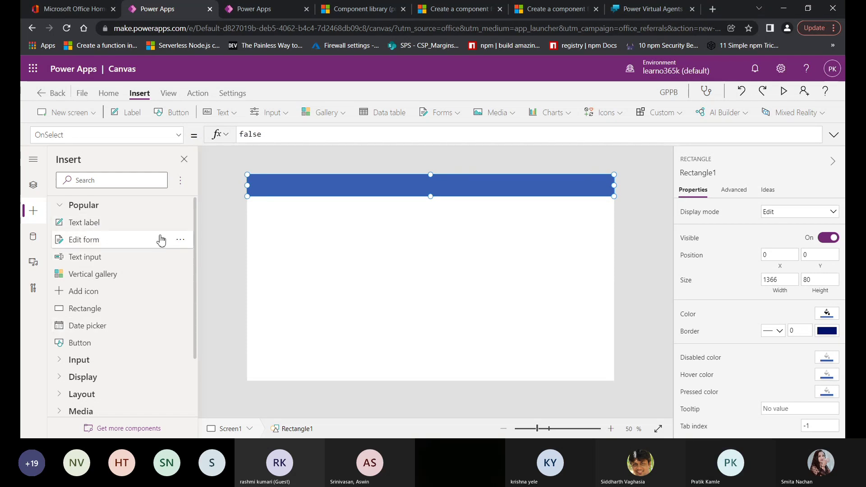
Insert a second rectangle as a full-width footer bar along Screen1's lower edge and set its height to 50.
left_click(85, 308)
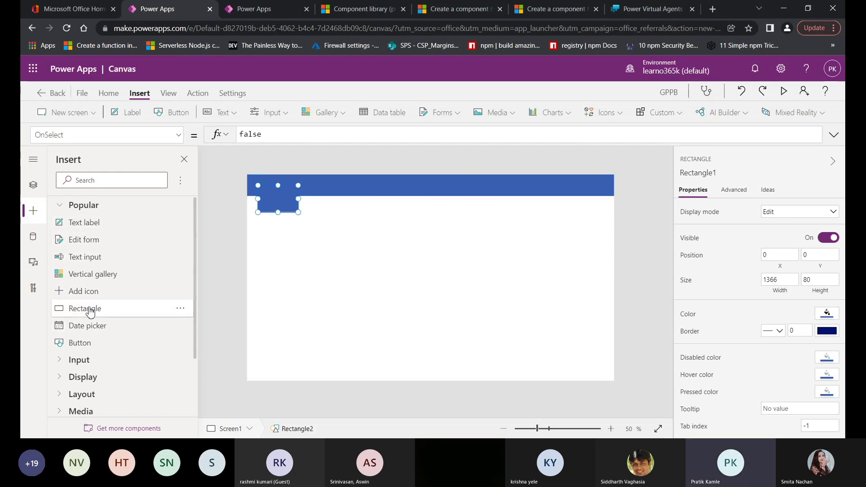
left_click_drag(281, 198, 624, 370)
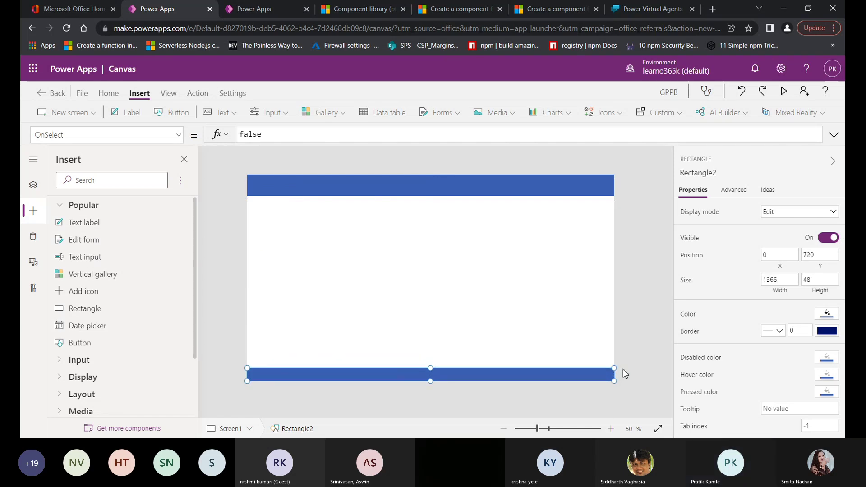
left_click(822, 280)
key("BackSpace")
key("BackSpace")
type("50")
left_click(747, 284)
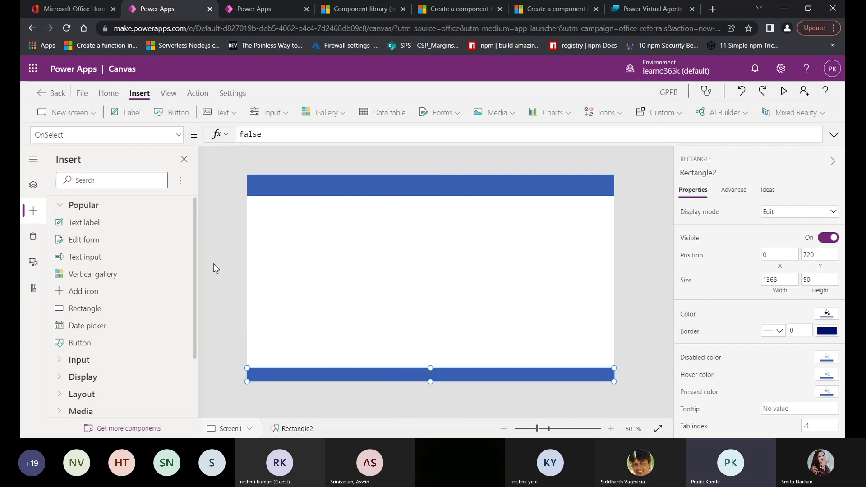
Insert a home icon on Screen1 and place it at the left end of the header bar.
left_click(33, 186)
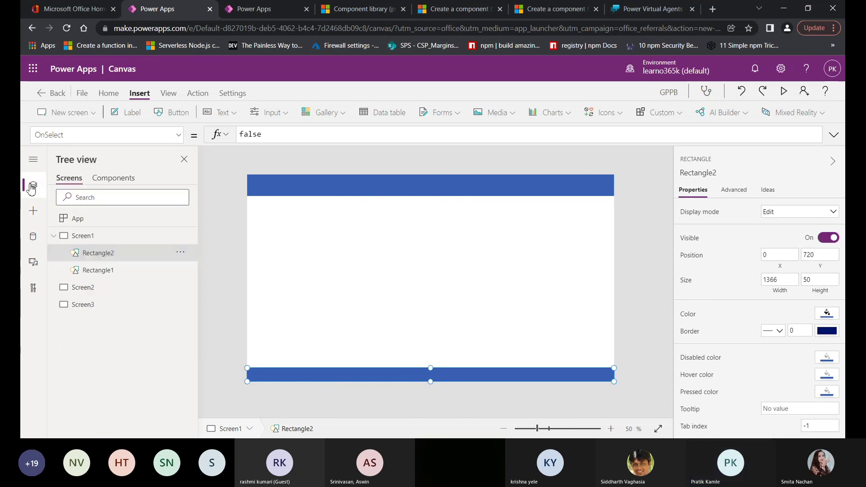
left_click(34, 215)
scroll(70, 352, "down", 2)
scroll(66, 371, "down", 1)
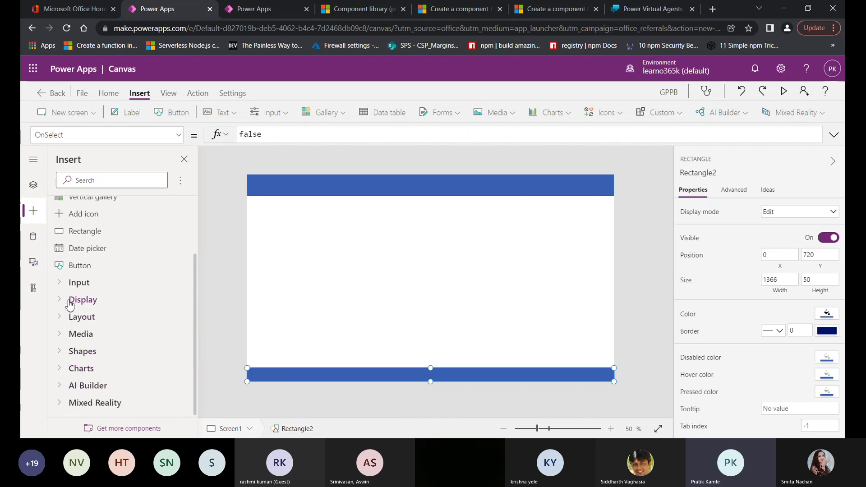
scroll(70, 300, "up", 4)
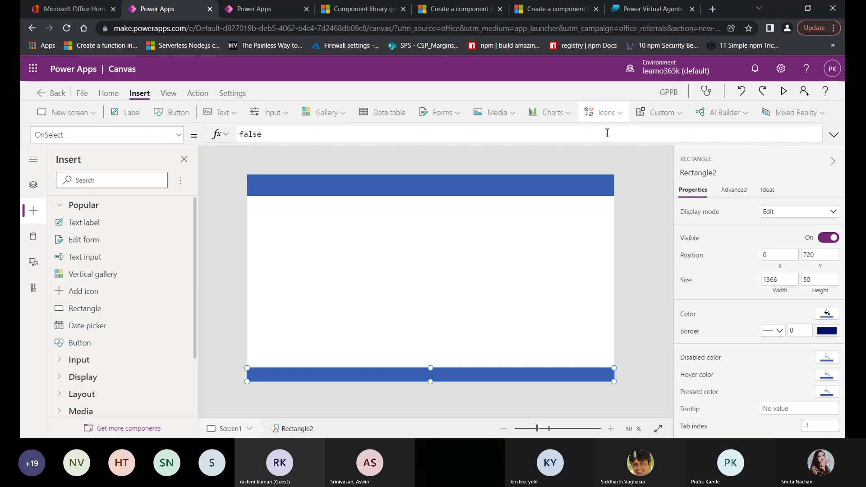
left_click(605, 114)
scroll(638, 244, "down", 3)
scroll(640, 246, "down", 5)
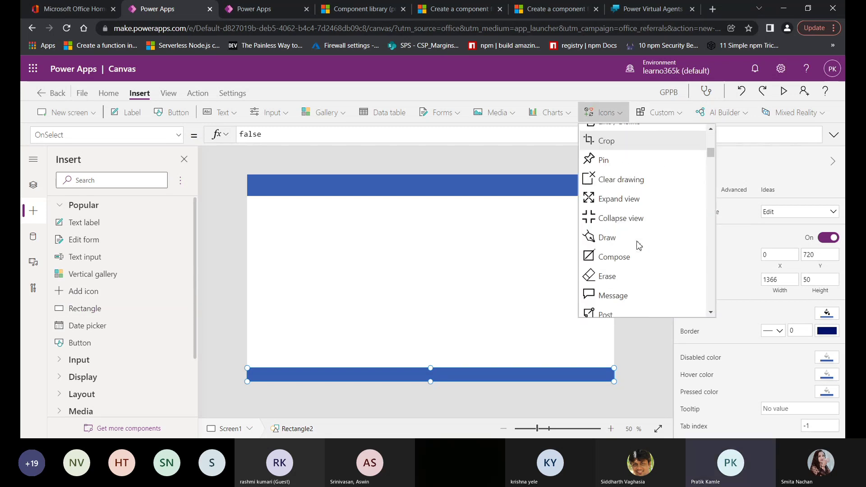
scroll(638, 245, "down", 3)
left_click(608, 265)
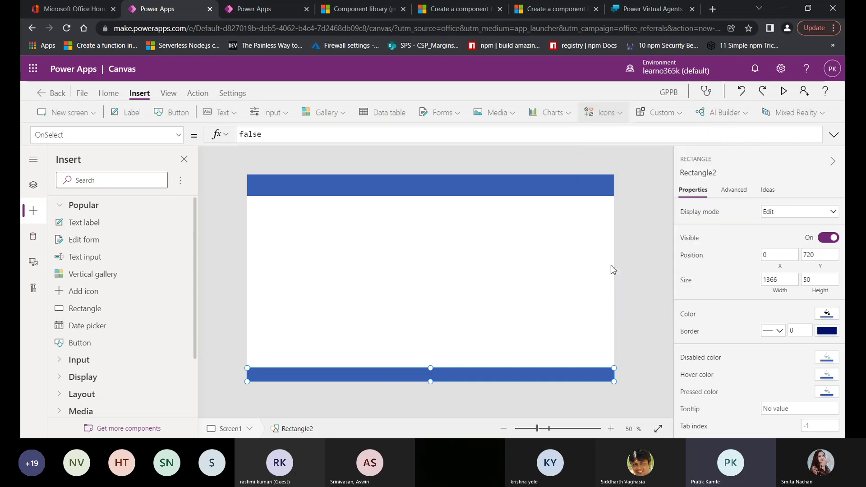
left_click_drag(269, 197, 265, 192)
left_click(310, 228)
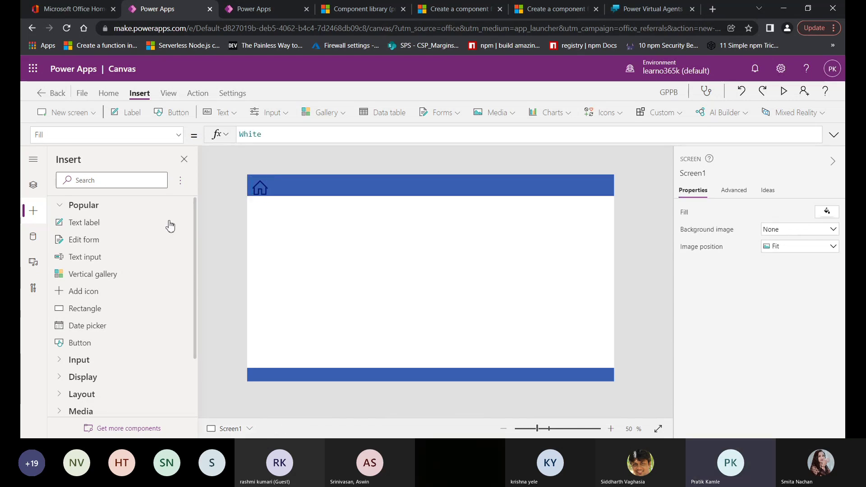
Insert a text label and stretch it across the header bar beside the home icon, about 1154 by 50.
left_click(220, 112)
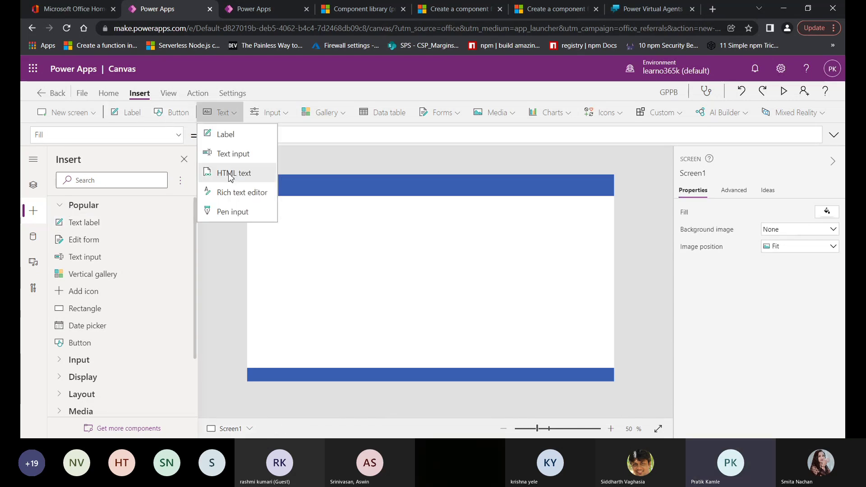
left_click(221, 141)
left_click_drag(289, 190, 586, 194)
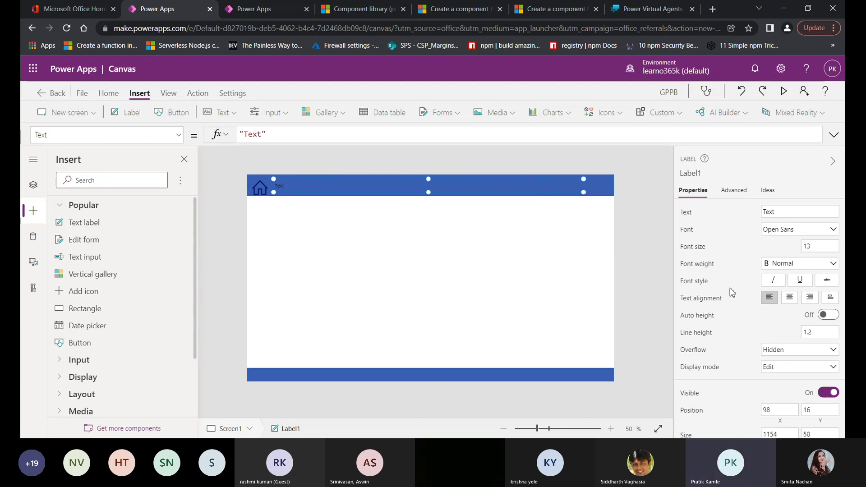
Center the header label's text and set its font to Segoe UI at size 18.
left_click(785, 301)
left_click(787, 230)
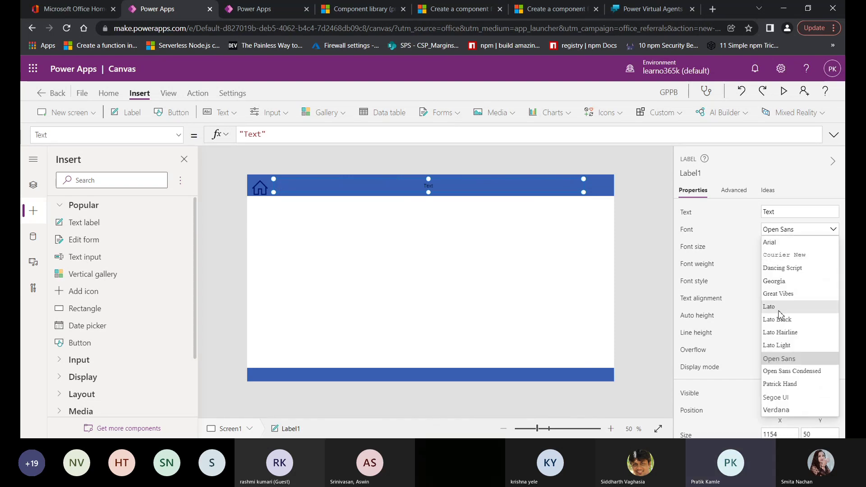
left_click(780, 397)
left_click(808, 248)
key("BackSpace")
type("8")
left_click(775, 249)
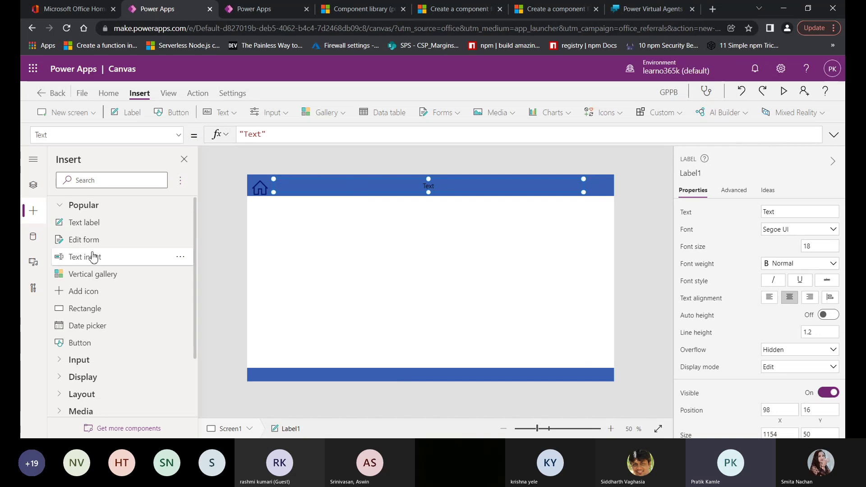
Duplicate the header label and place the copy over the footer bar.
left_click(33, 185)
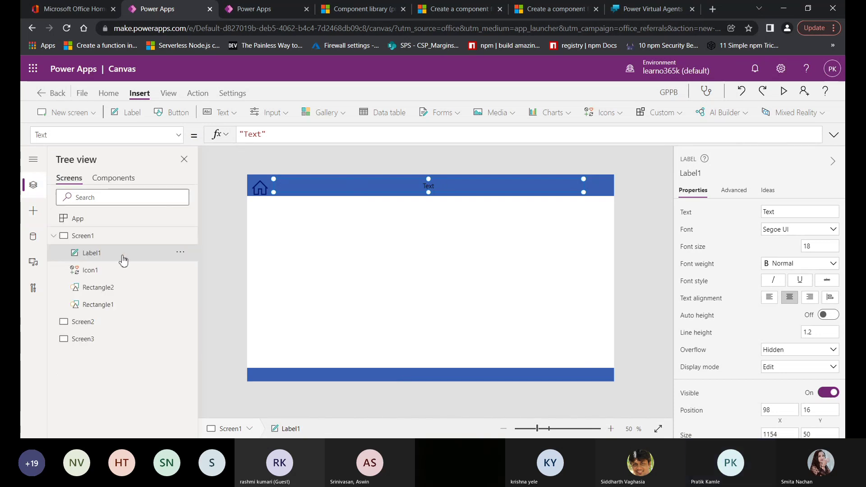
left_click(365, 348)
key("ctrl+v")
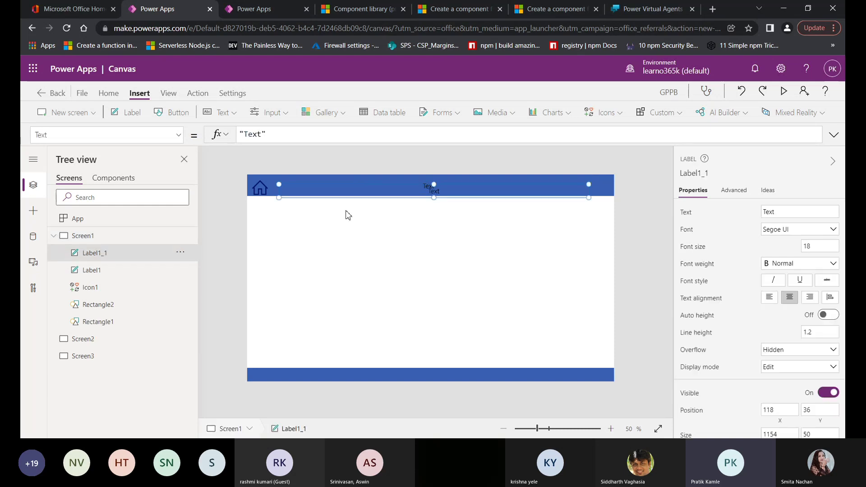
left_click_drag(346, 196, 350, 374)
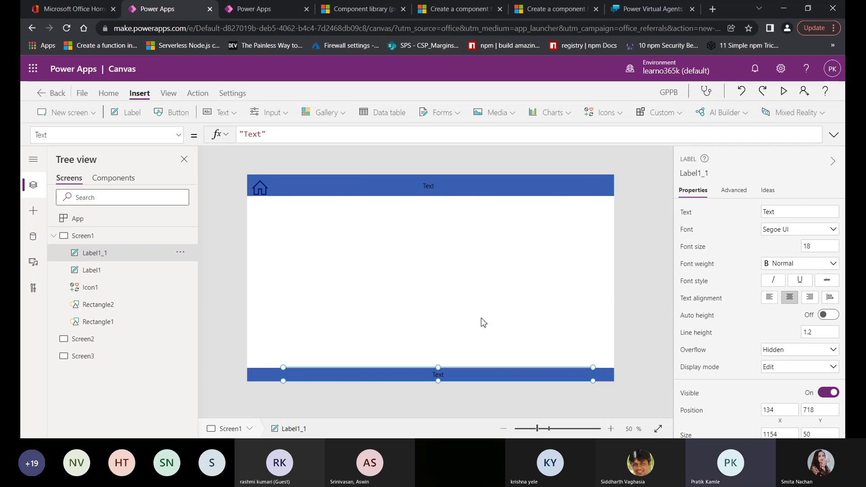
left_click(414, 363)
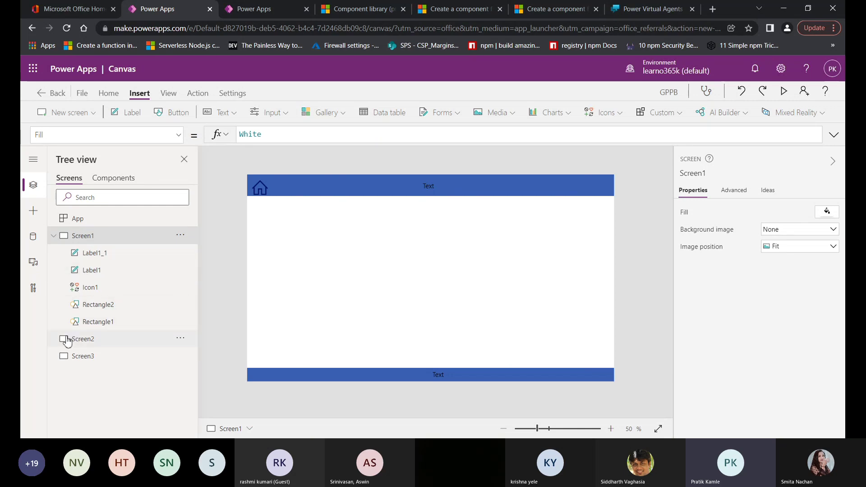
Copy Screen1's two labels, home icon and two rectangles and paste them onto Screen2.
left_click(81, 341)
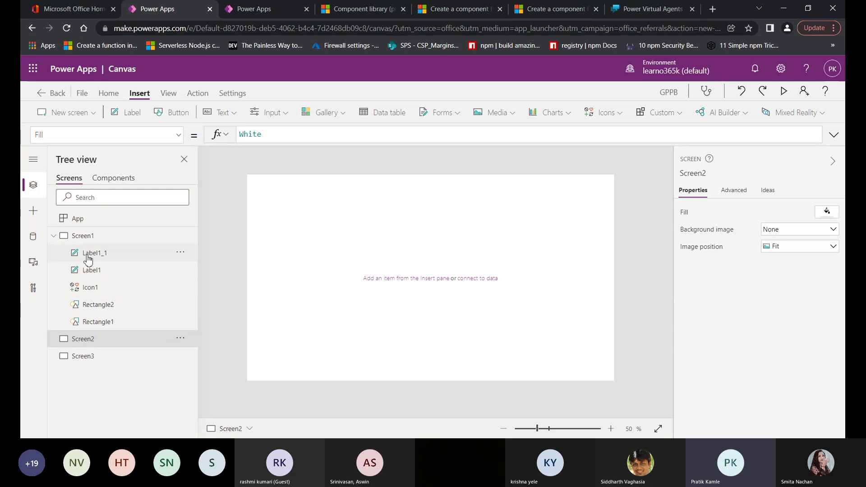
left_click(88, 259)
left_click(90, 270, "ctrl")
left_click(91, 288, "ctrl")
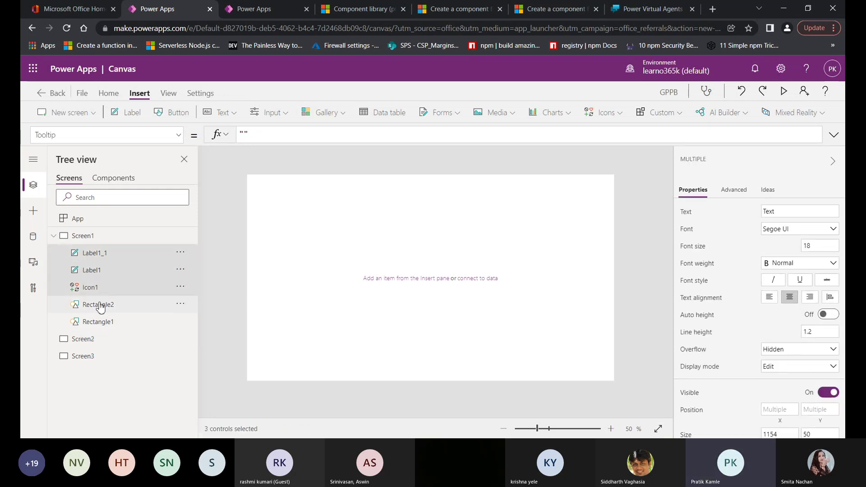
left_click(95, 305, "ctrl")
left_click(104, 323, "ctrl")
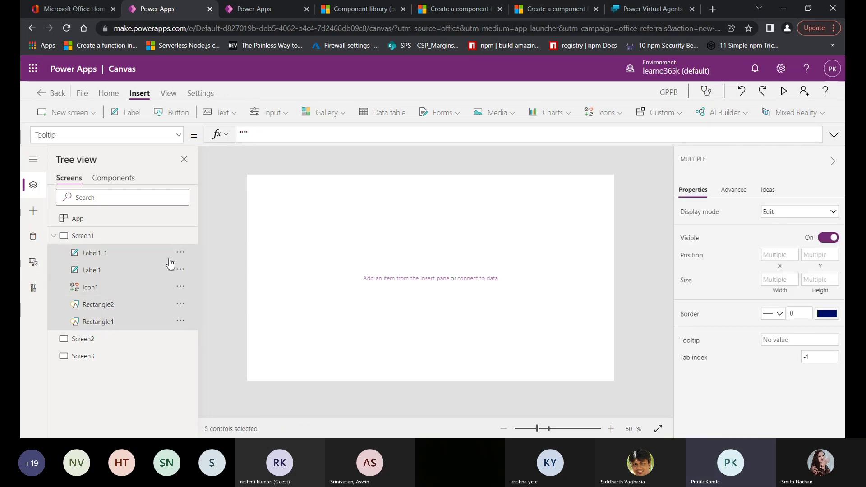
left_click(82, 336)
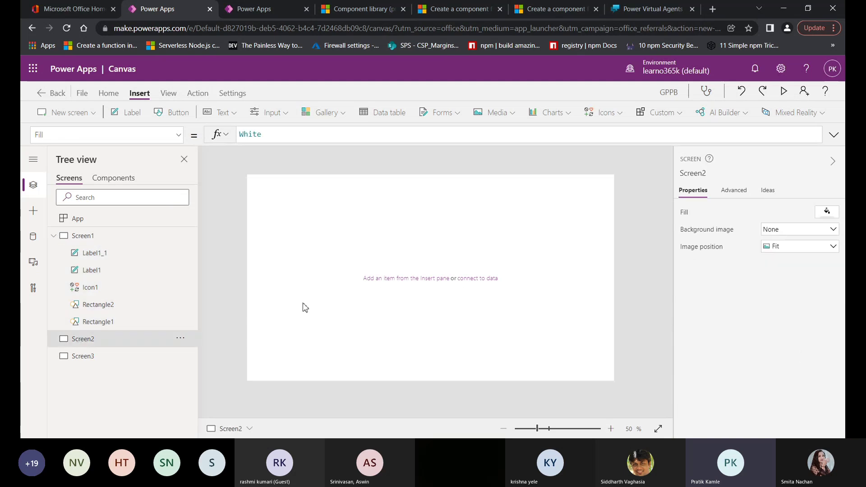
key("ctrl+v")
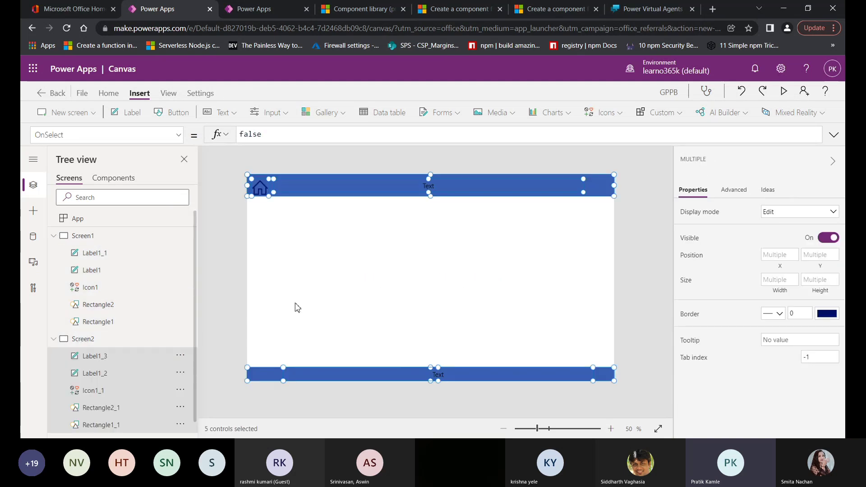
left_click(53, 339)
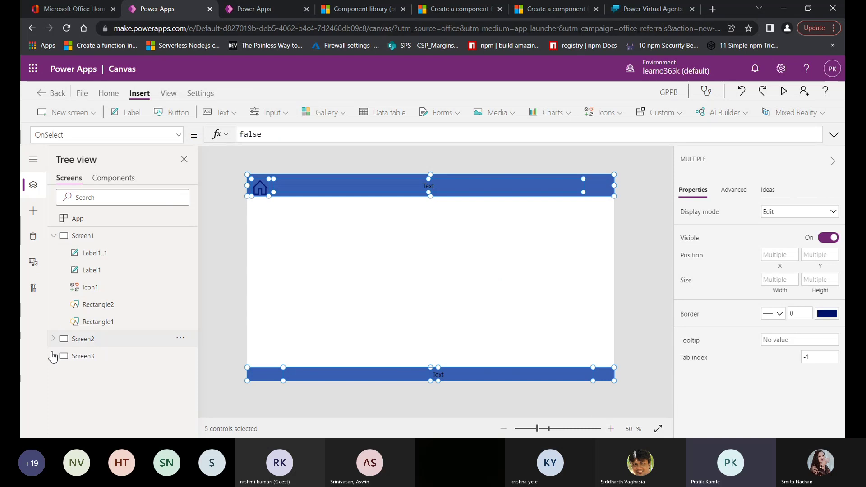
Paste the same copied header and footer controls onto Screen3.
left_click(81, 358)
key("ctrl+v")
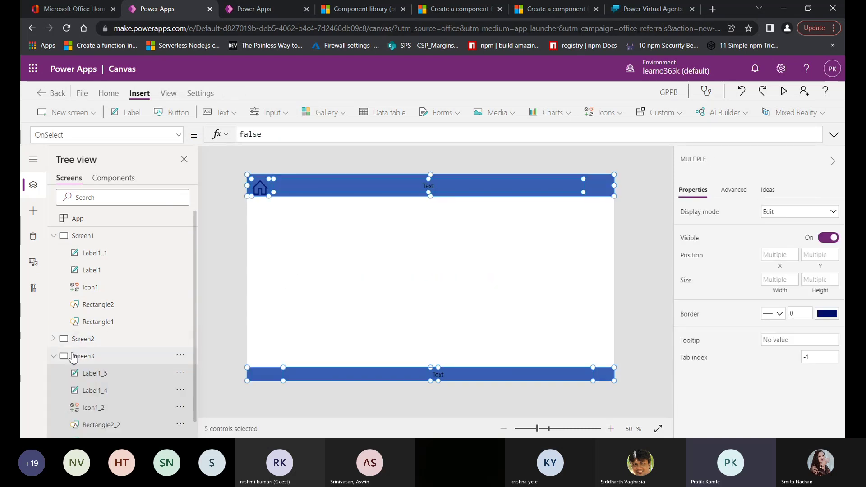
left_click(54, 356)
left_click(283, 301)
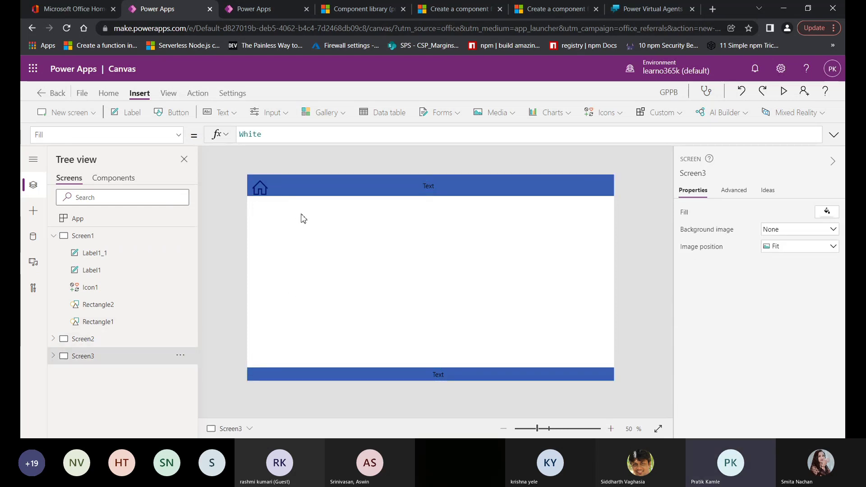
Fill the header rectangle on Screen1 with the lightest orange theme color.
left_click(54, 235)
left_click(93, 240)
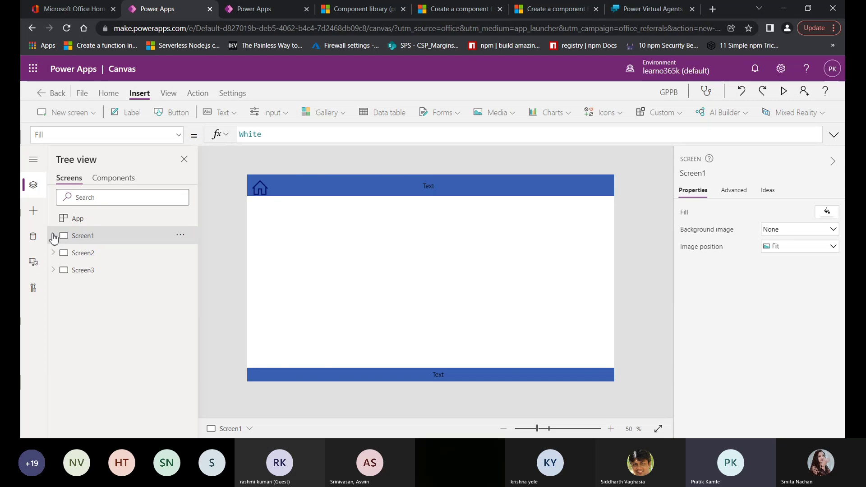
left_click(54, 237)
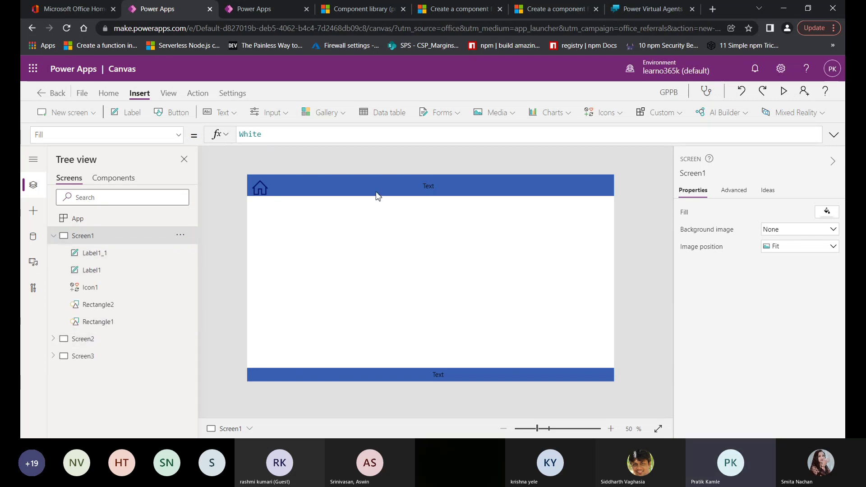
left_click(613, 195)
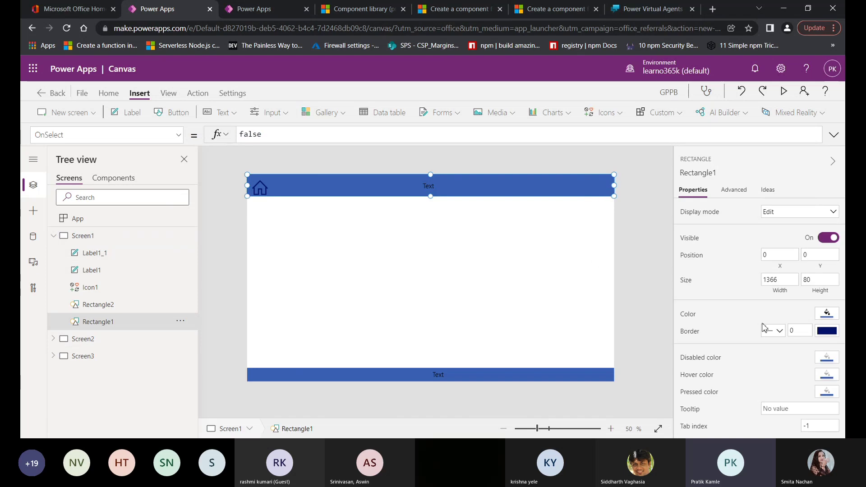
left_click(828, 316)
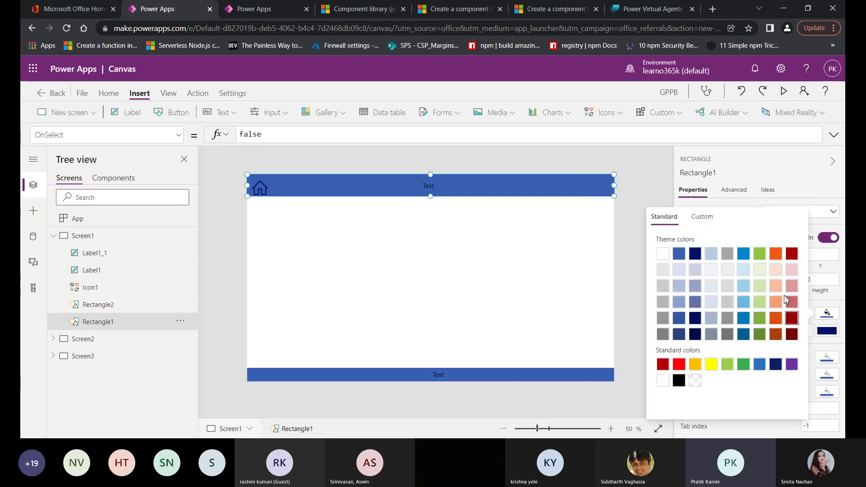
left_click(776, 269)
left_click(477, 253)
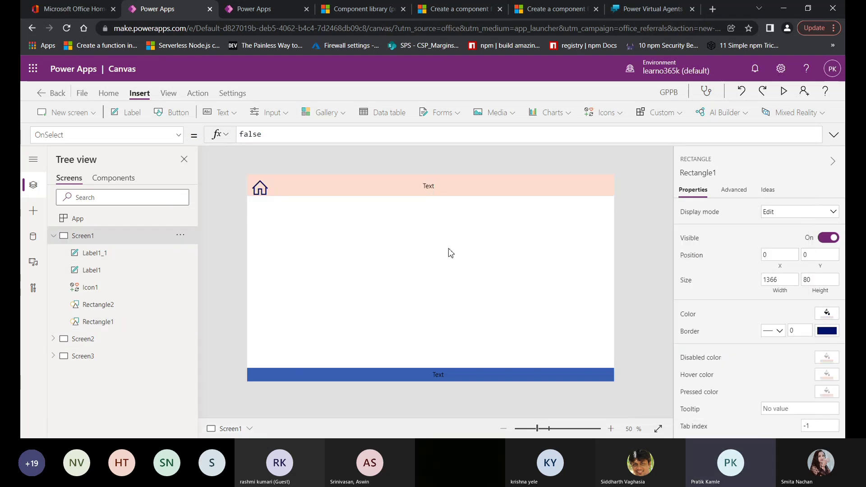
Examine the header rectangle on Screen2 to compare its color with Screen1's header.
left_click(95, 343)
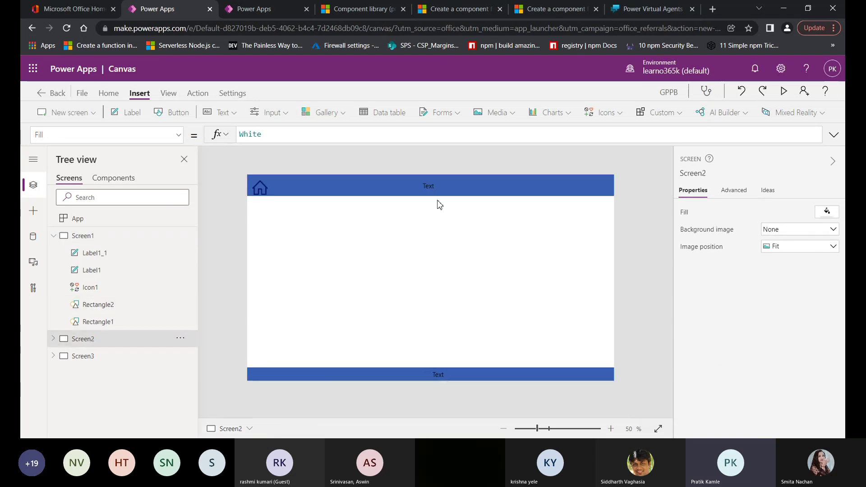
left_click(605, 190)
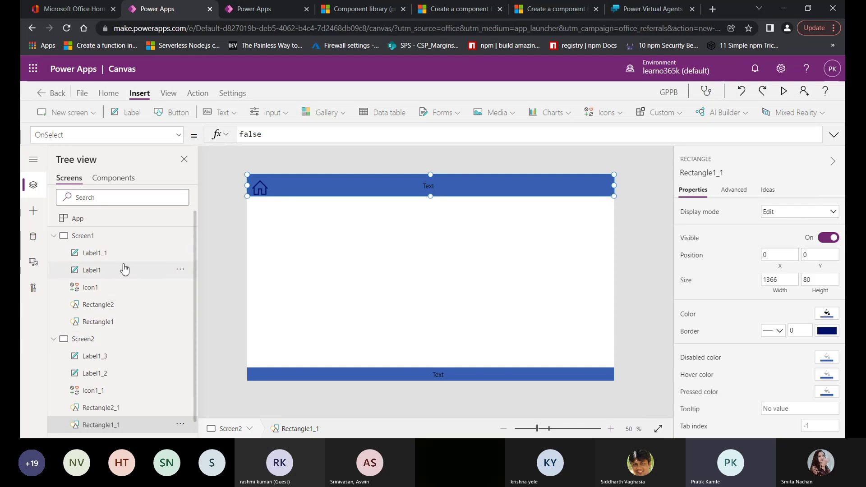
left_click(55, 339)
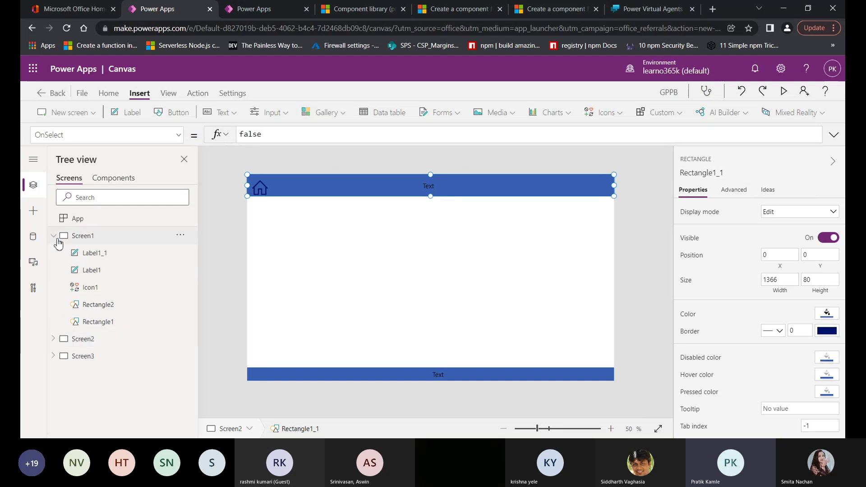
left_click(55, 236)
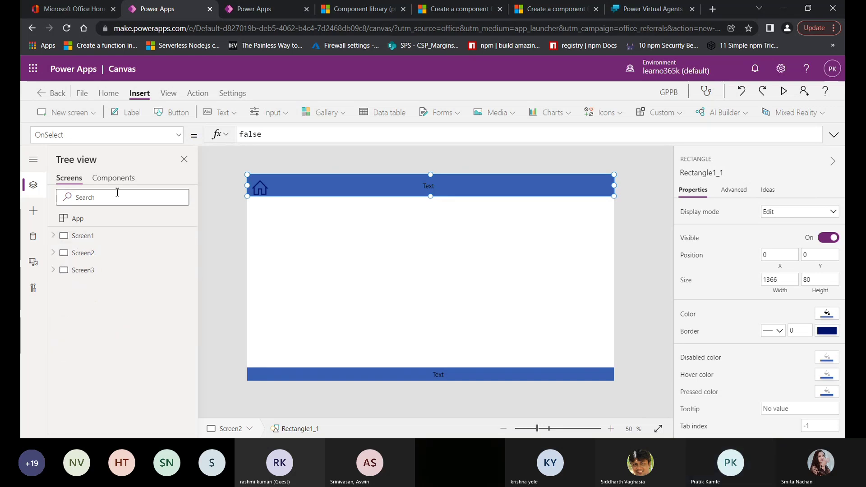
Check the Components setting among the app's upcoming preview features.
left_click(112, 180)
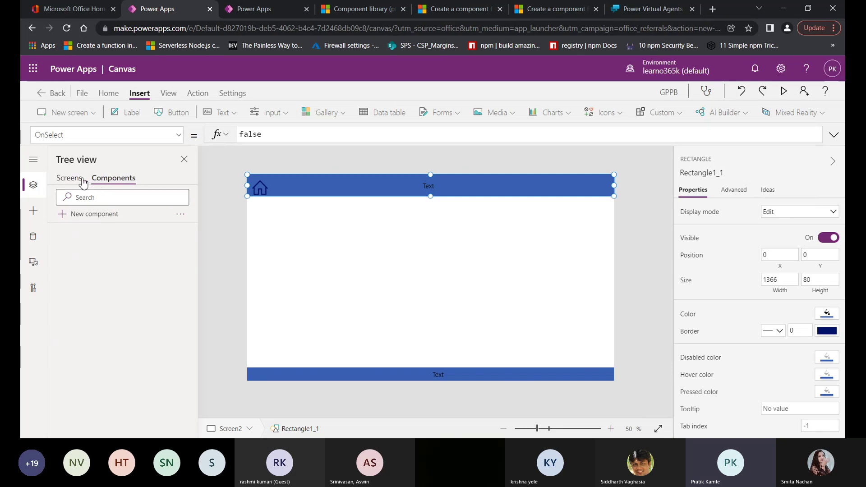
left_click(82, 94)
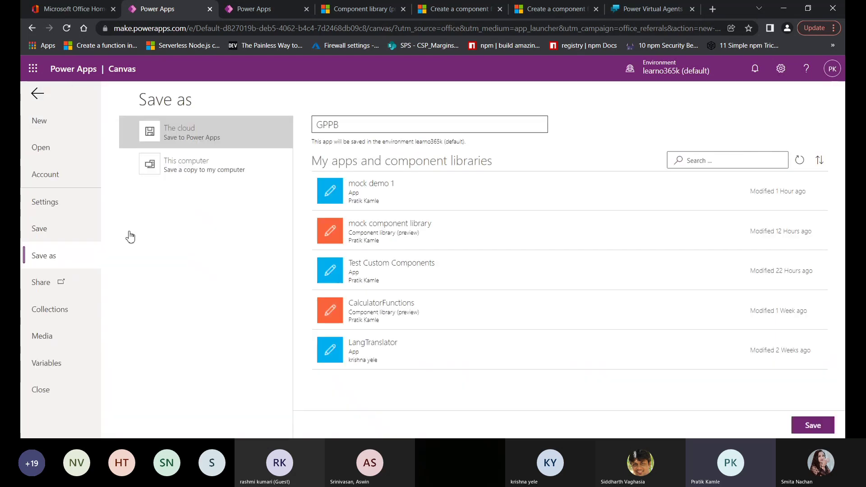
left_click(58, 203)
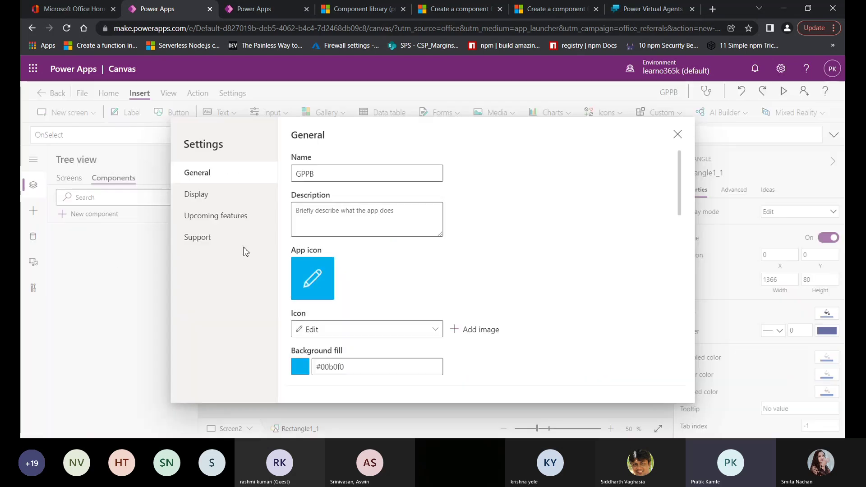
left_click(220, 216)
scroll(346, 299, "down", 5)
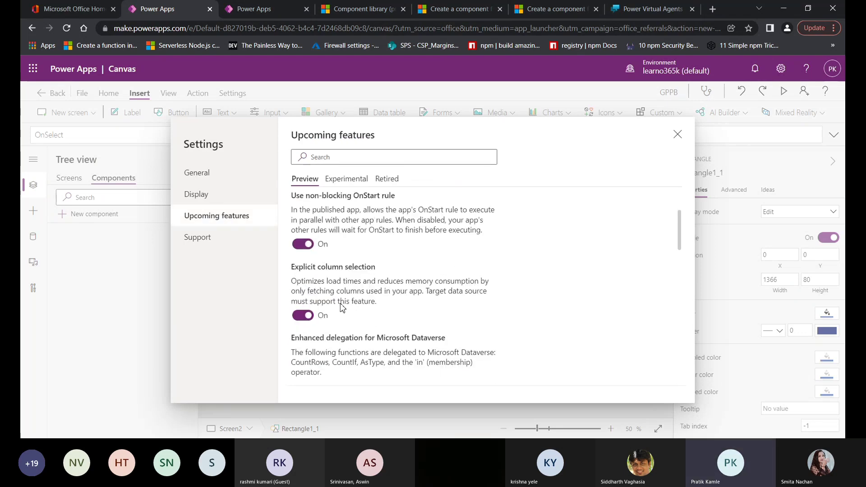
scroll(343, 307, "down", 5)
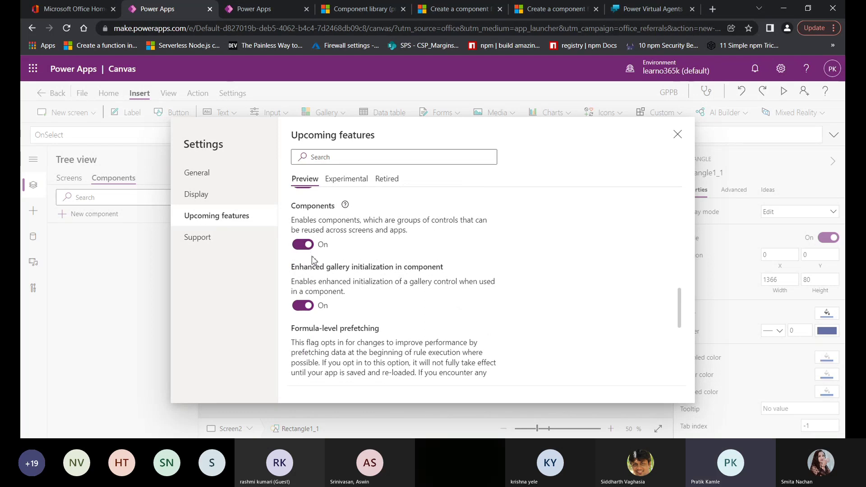
left_click(678, 135)
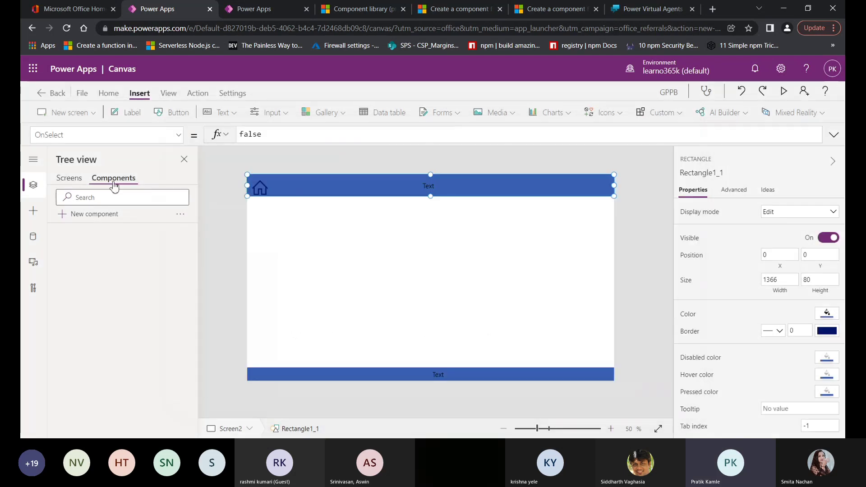
Create a new component and set its size to 1366 wide by 764 high.
left_click(62, 215)
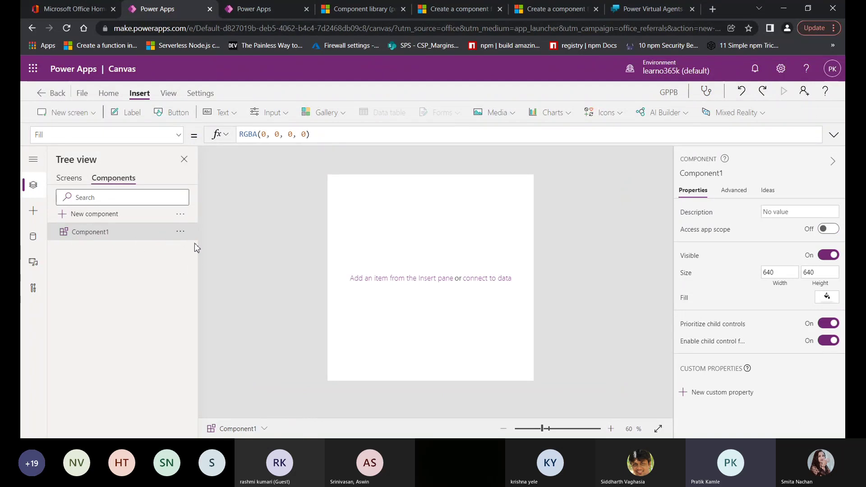
left_click(778, 273)
left_click(821, 274)
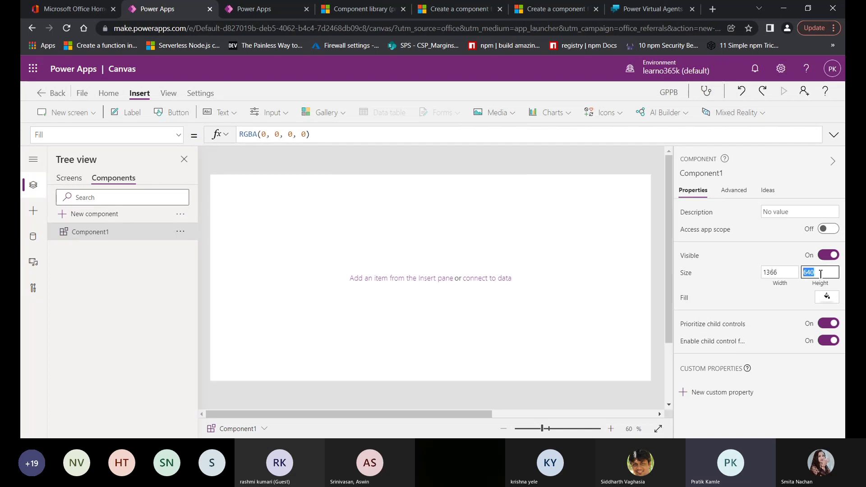
type("7")
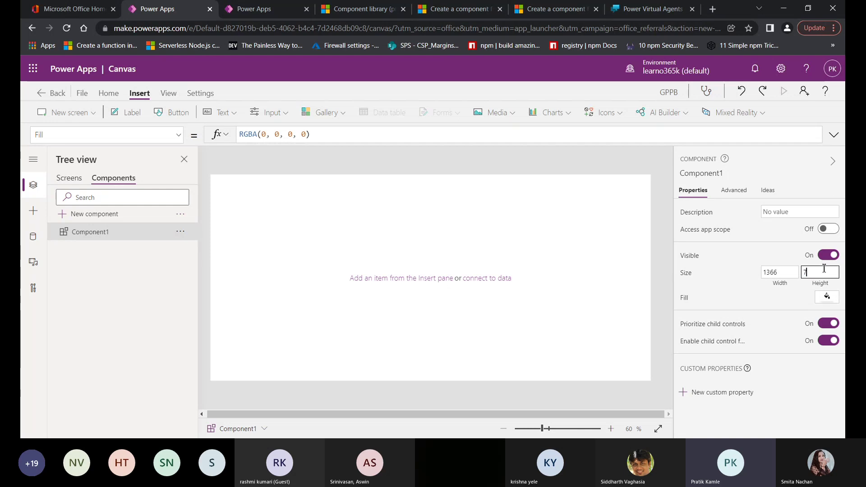
key("Return")
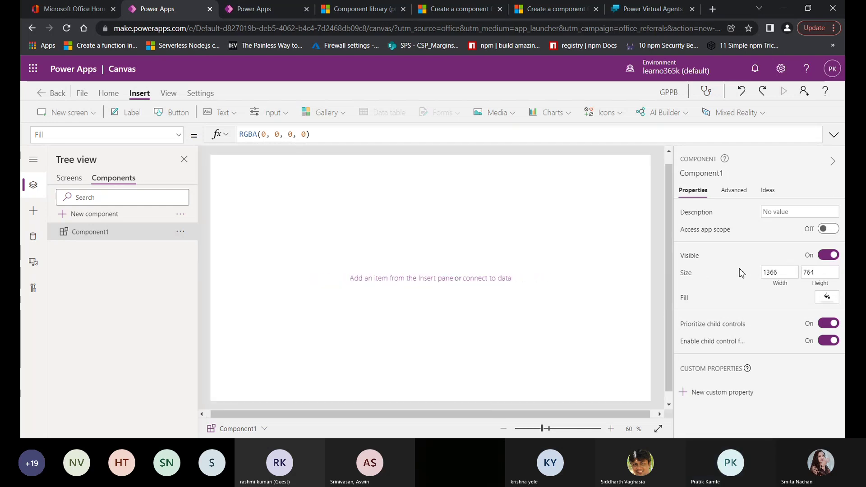
Rename the new component as HeadernFooter.
left_click(180, 232)
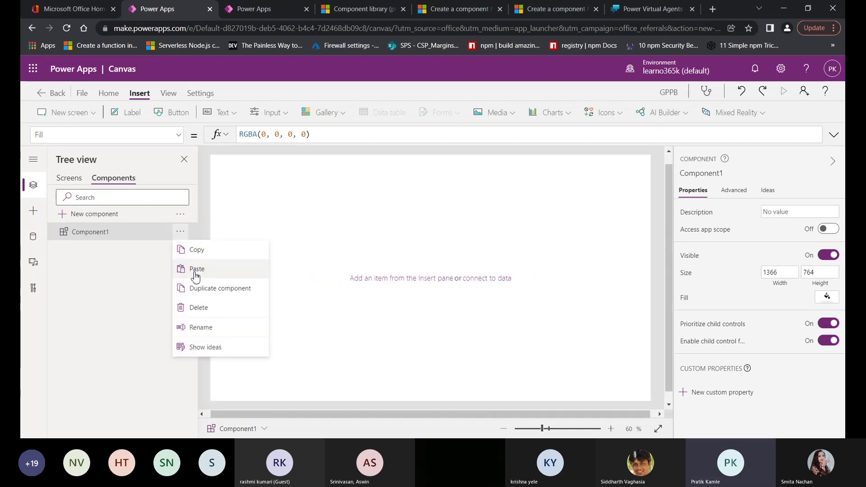
left_click(199, 327)
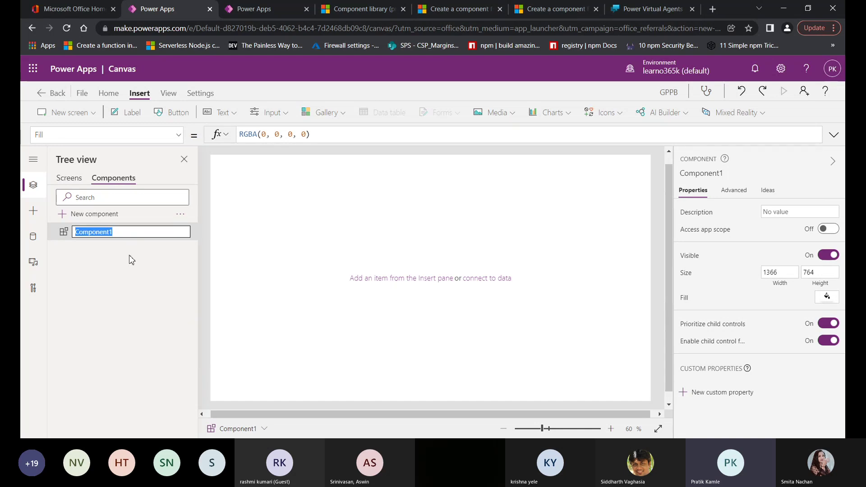
type("HeadernFot")
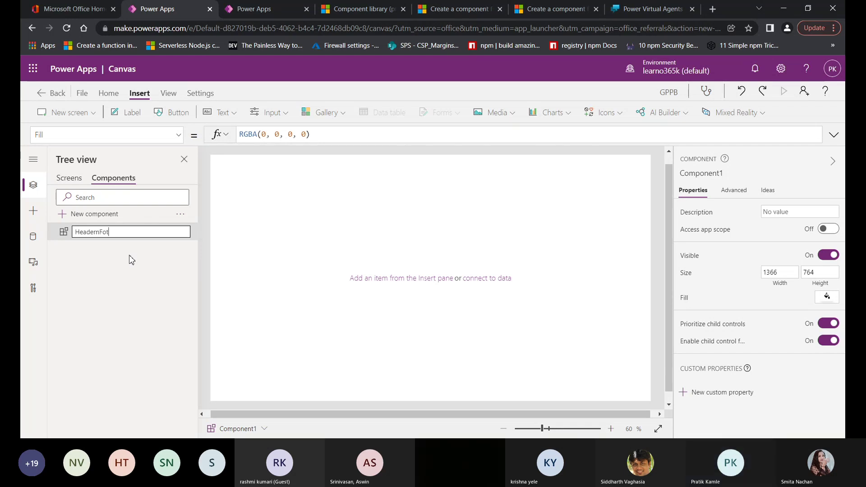
type("t")
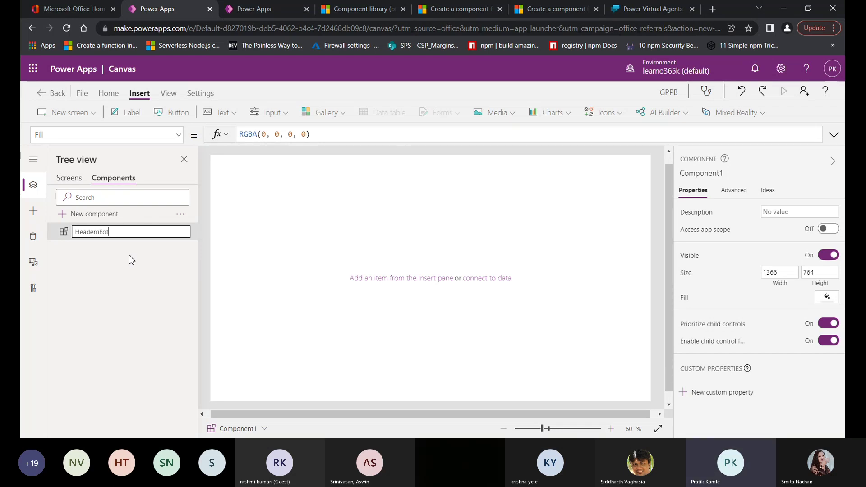
key("BackSpace")
type("oter")
key("Return")
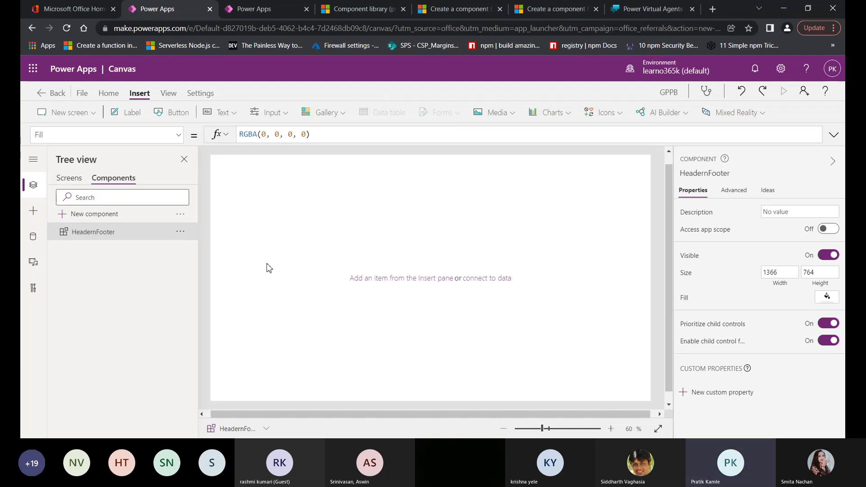
Paste the copied labels, home icon and header and footer rectangles into the HeadernFooter component.
left_click(68, 178)
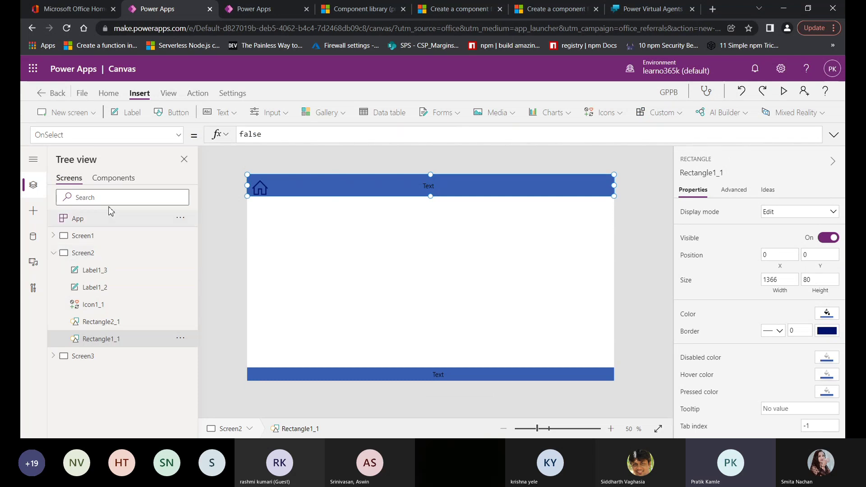
left_click(110, 180)
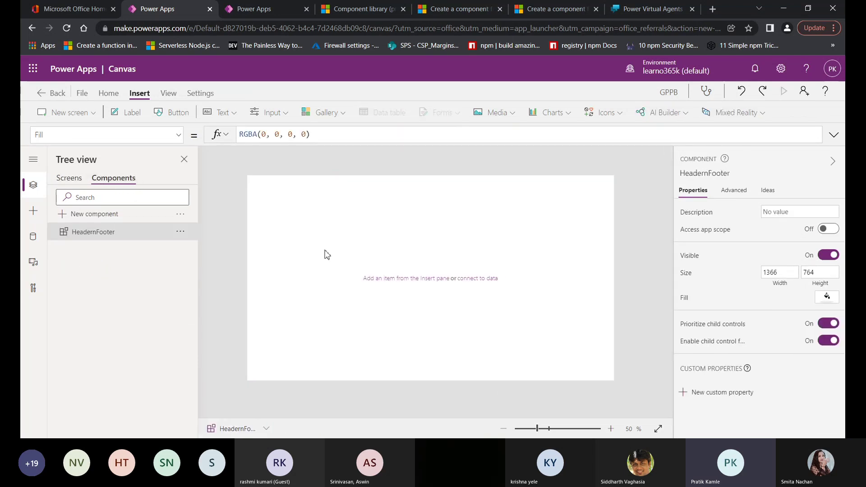
key("ctrl+v")
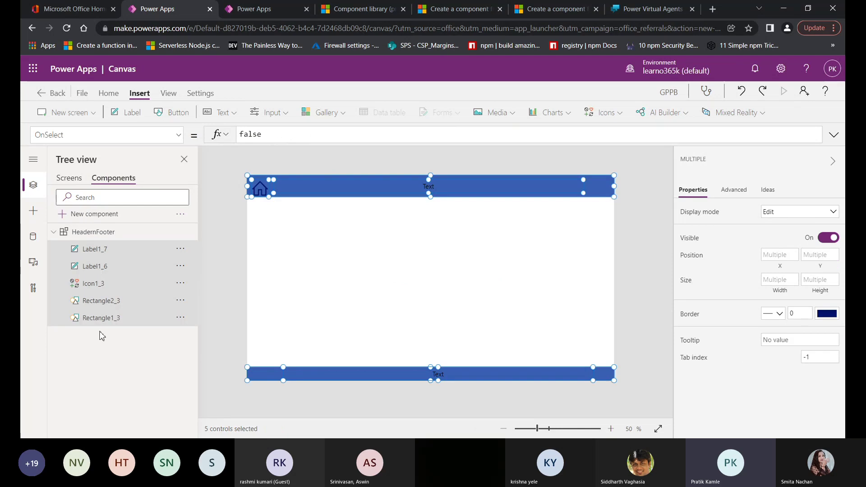
Deselect the pasted controls, collapse the HeadernFooter component and return to the app's list of screens.
left_click(282, 260)
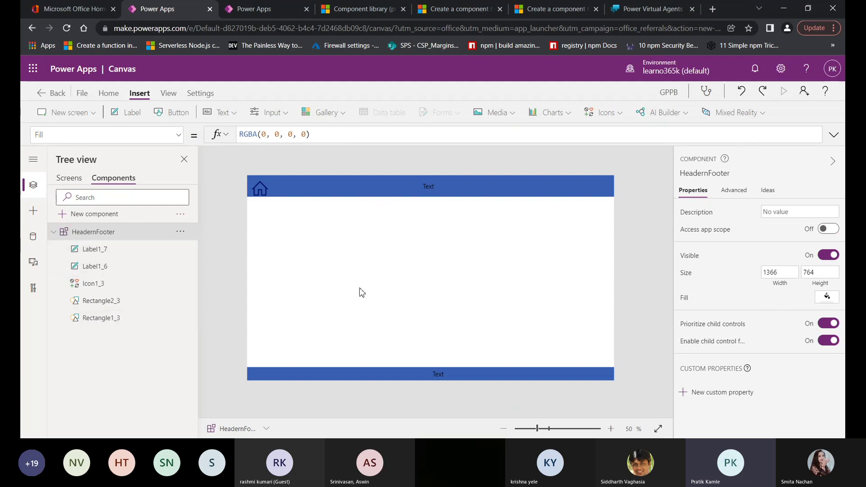
left_click(54, 232)
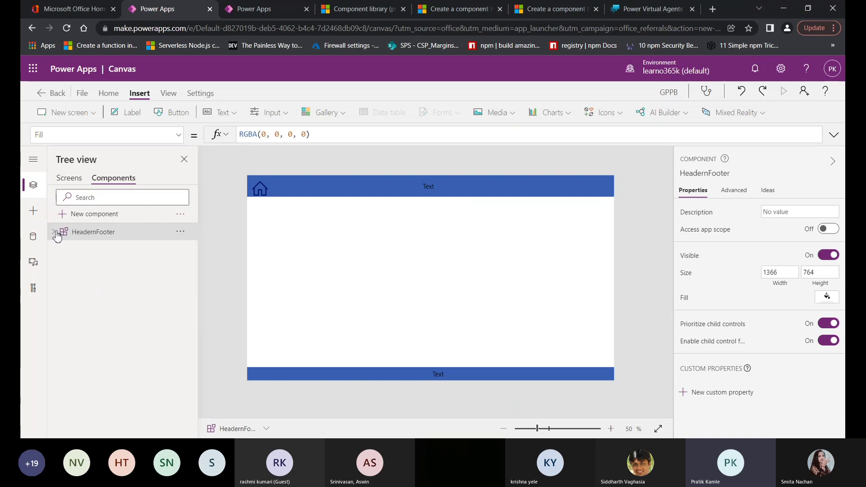
left_click(69, 178)
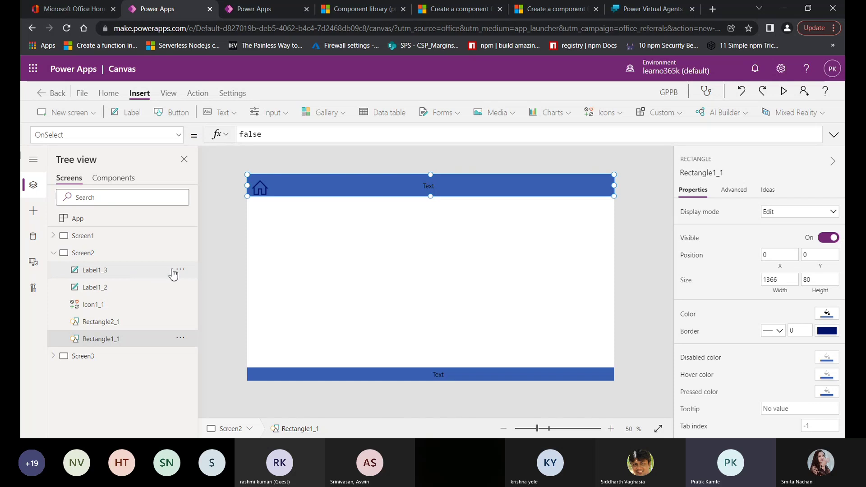
Delete the two labels and the home icon from Screen2.
left_click(181, 269)
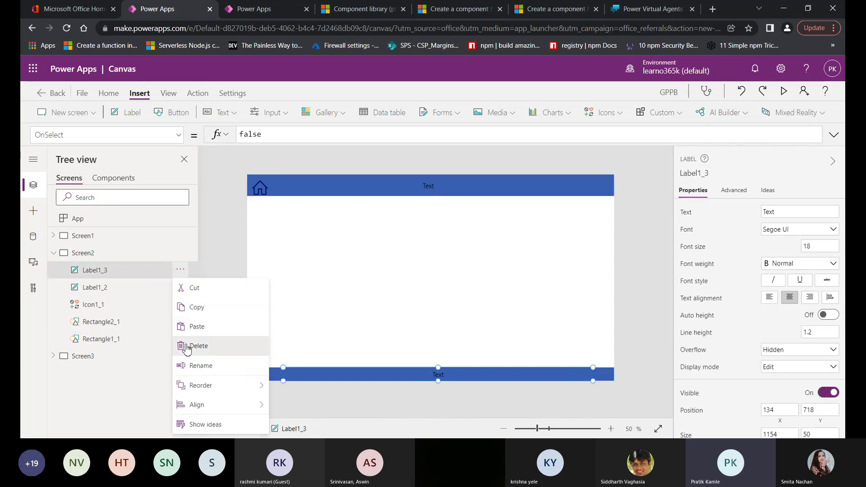
left_click(184, 347)
left_click(180, 275)
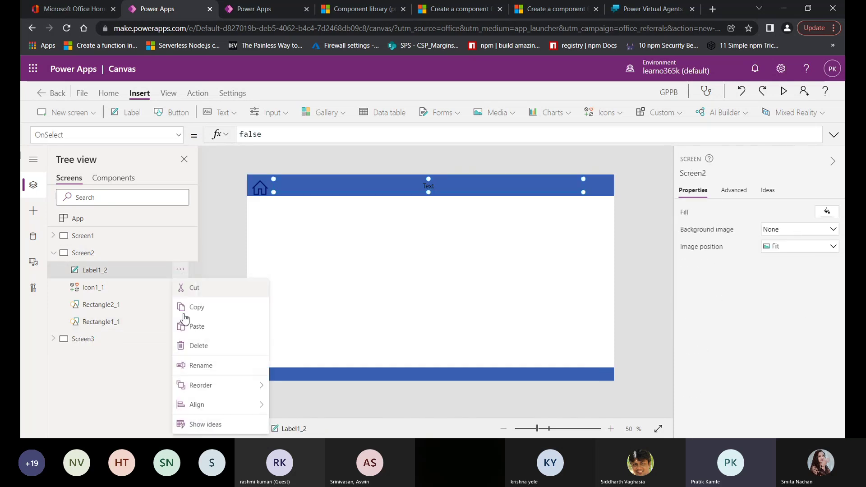
left_click(185, 342)
left_click(180, 276)
left_click(194, 342)
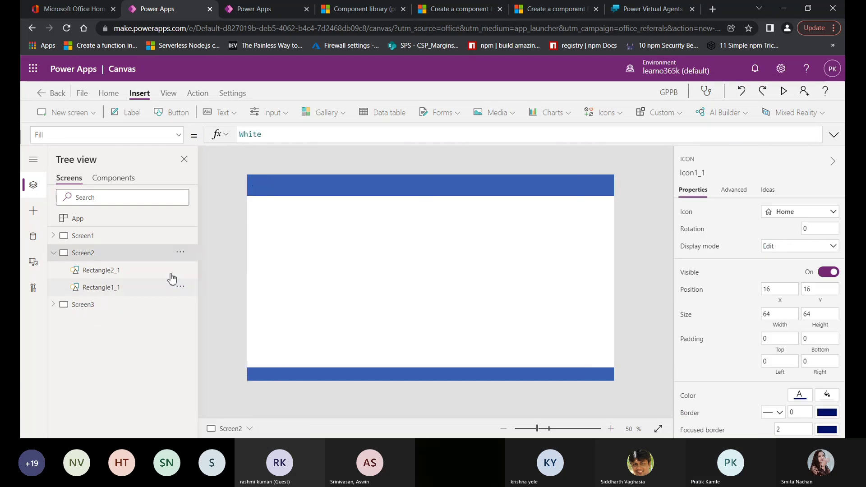
Delete Screen2 and Screen3 from the app, keeping Screen1.
left_click(180, 252)
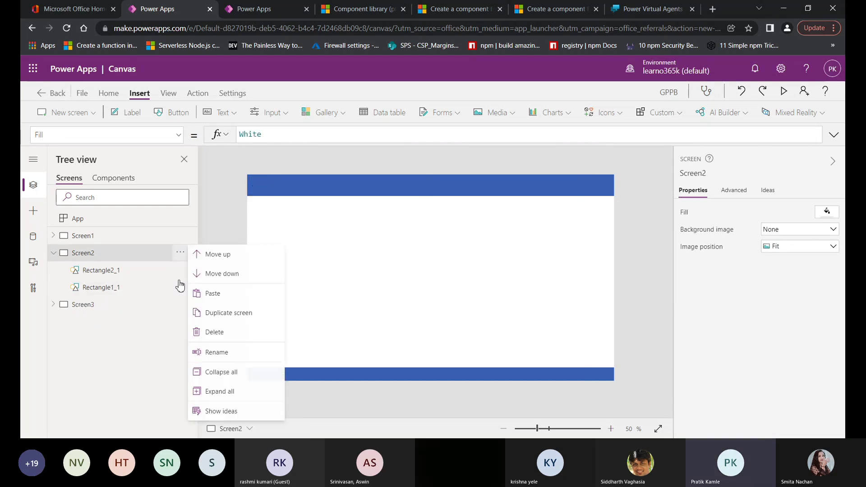
left_click(200, 335)
left_click(180, 252)
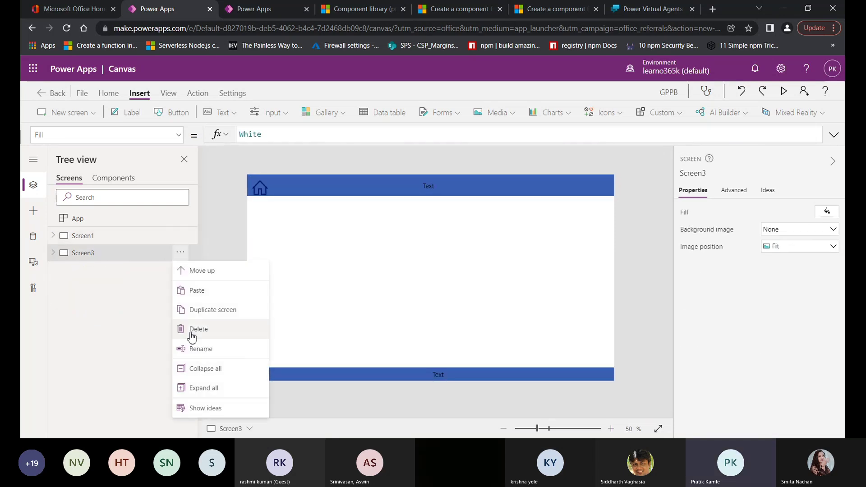
left_click(216, 333)
left_click(181, 235)
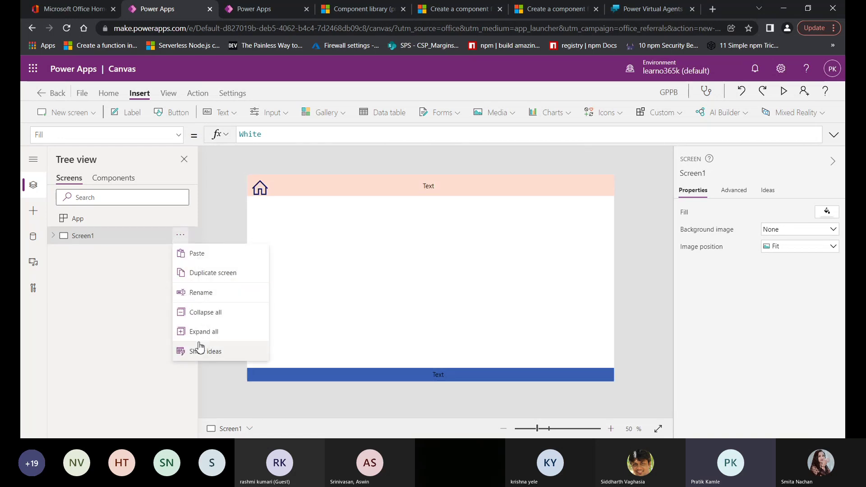
left_click(141, 279)
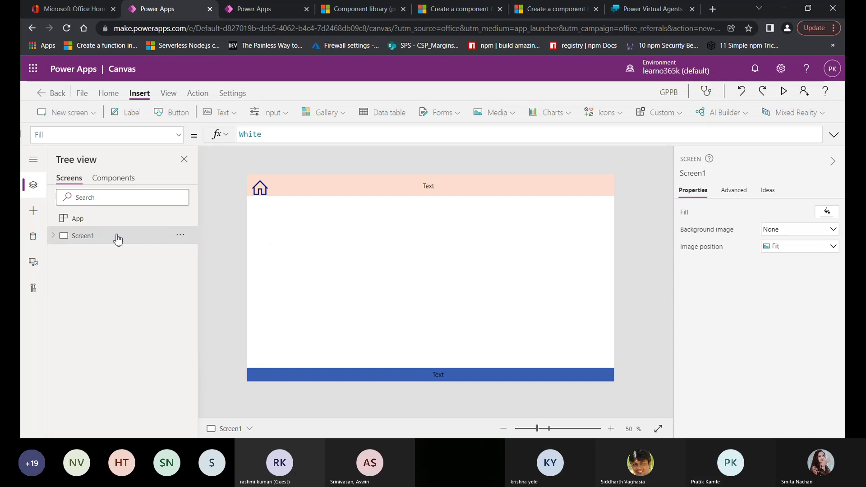
Add three new blank screens to the app.
left_click(56, 113)
left_click(68, 158)
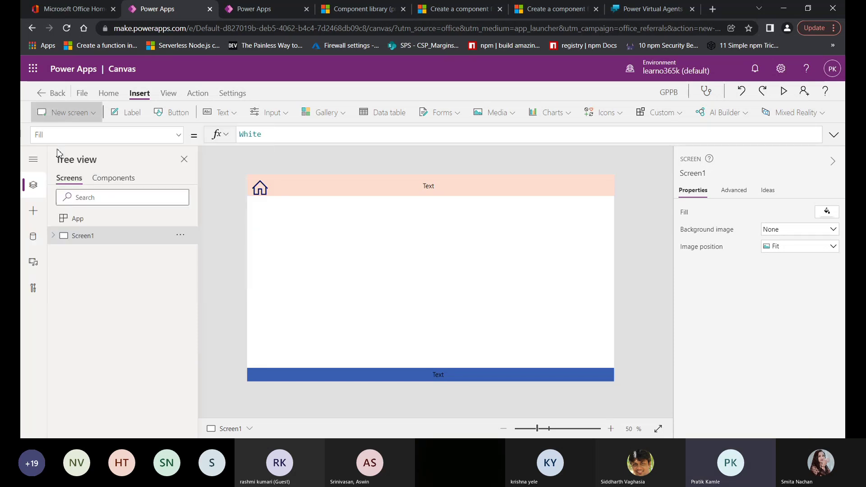
left_click(54, 113)
left_click(67, 160)
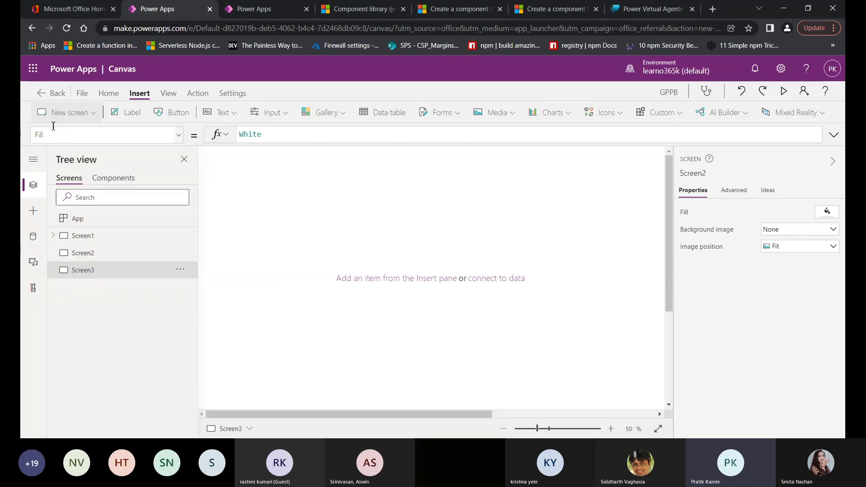
left_click(56, 113)
left_click(61, 151)
Insert the custom HeadernFooter component on the blank Screen2.
left_click(79, 255)
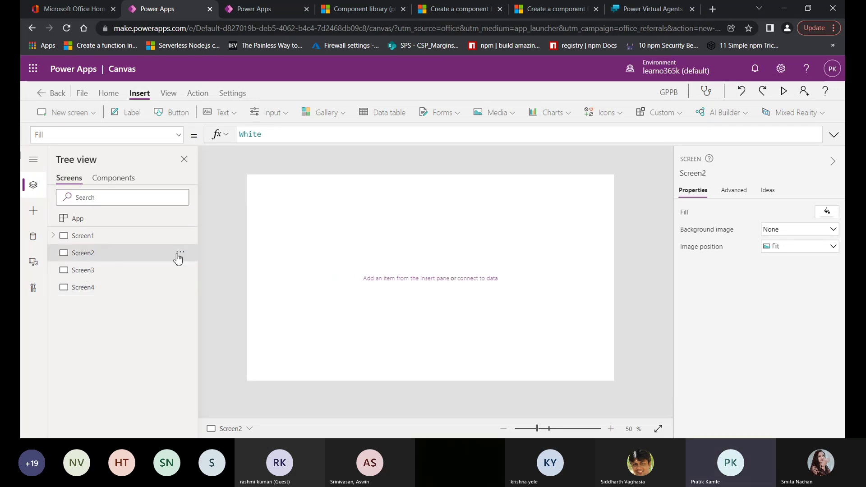
left_click(679, 115)
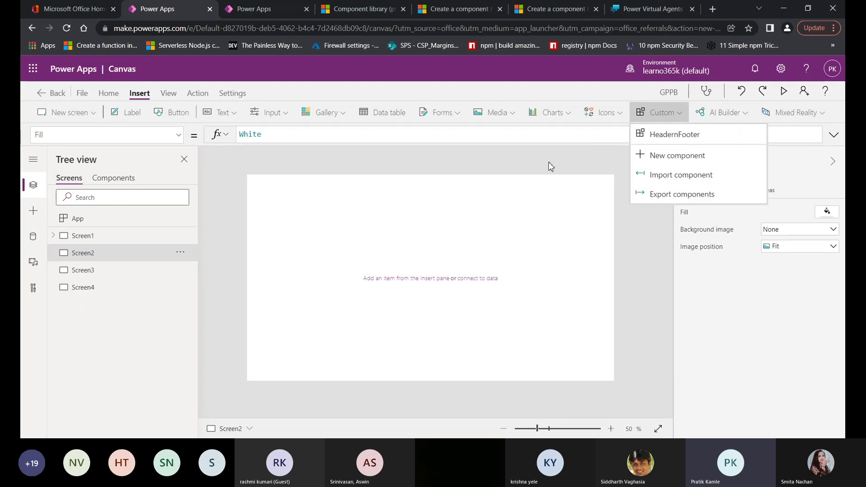
left_click(674, 120)
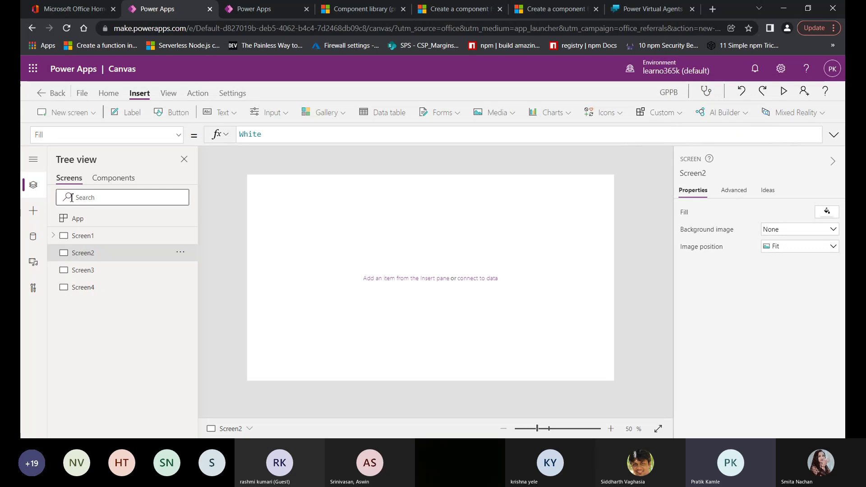
left_click(32, 213)
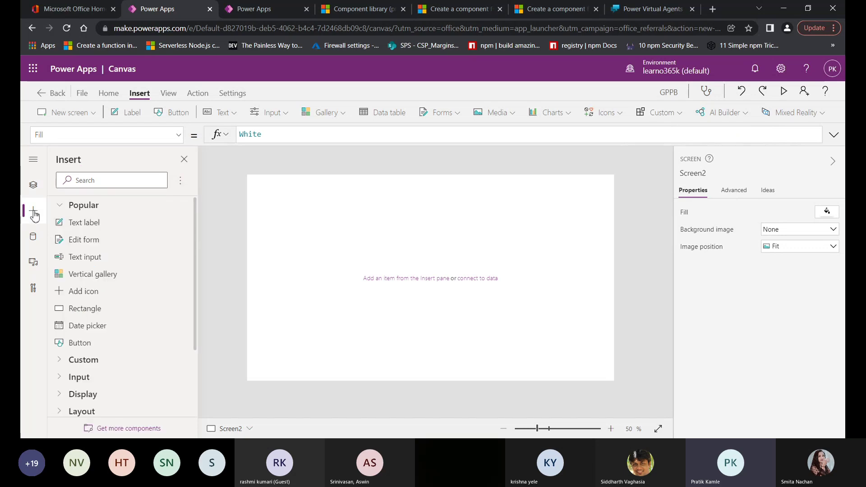
scroll(70, 357, "down", 3)
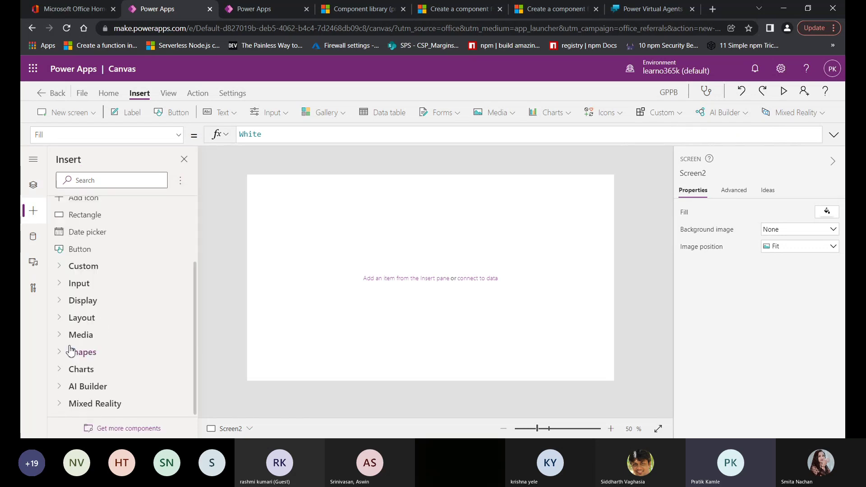
left_click(62, 270)
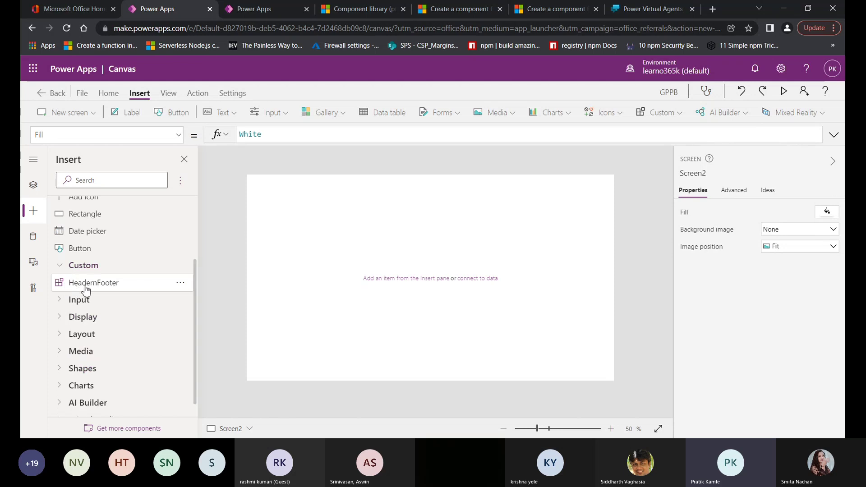
left_click(92, 284)
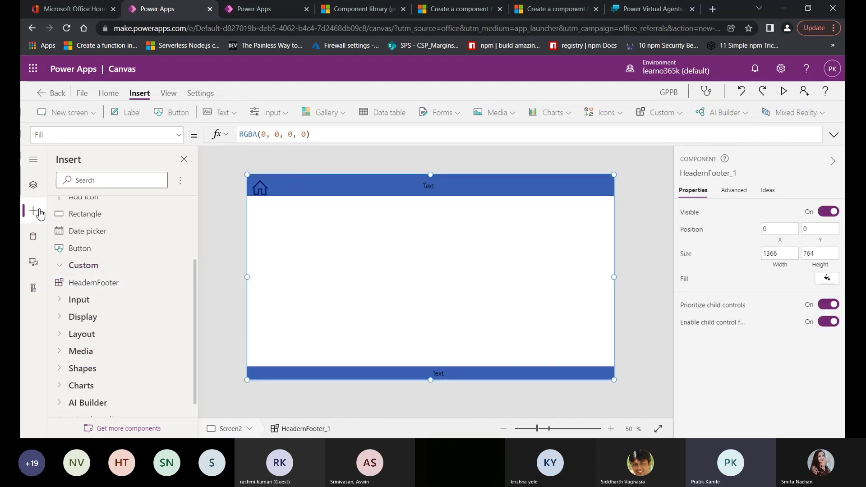
Delete Screen1 from the app.
left_click(33, 185)
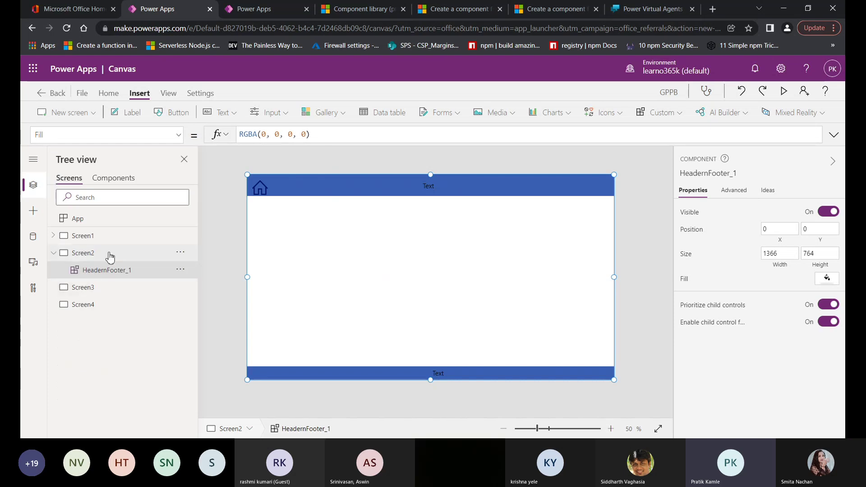
left_click(180, 235)
left_click(194, 312)
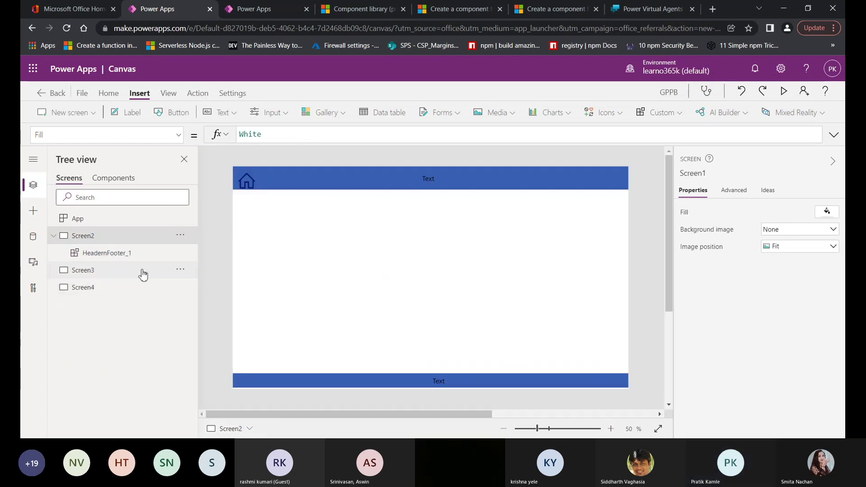
Insert the HeadernFooter component on both Screen3 and Screen4.
left_click(103, 271)
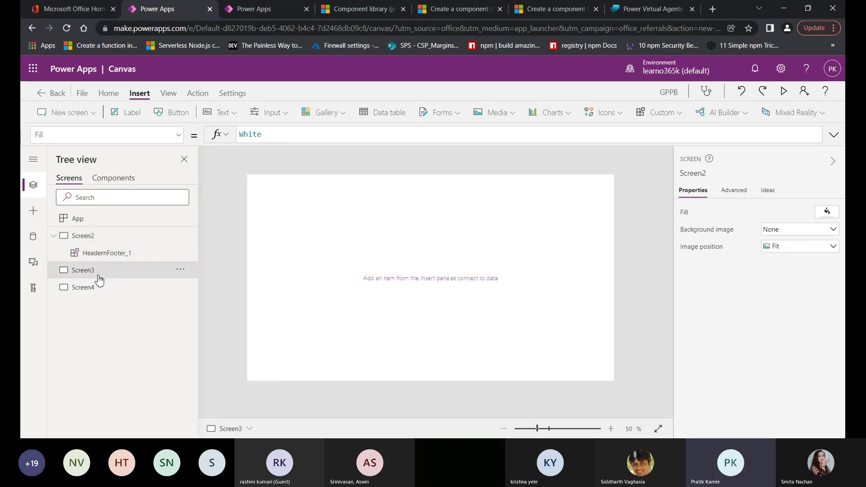
left_click(660, 113)
left_click(670, 135)
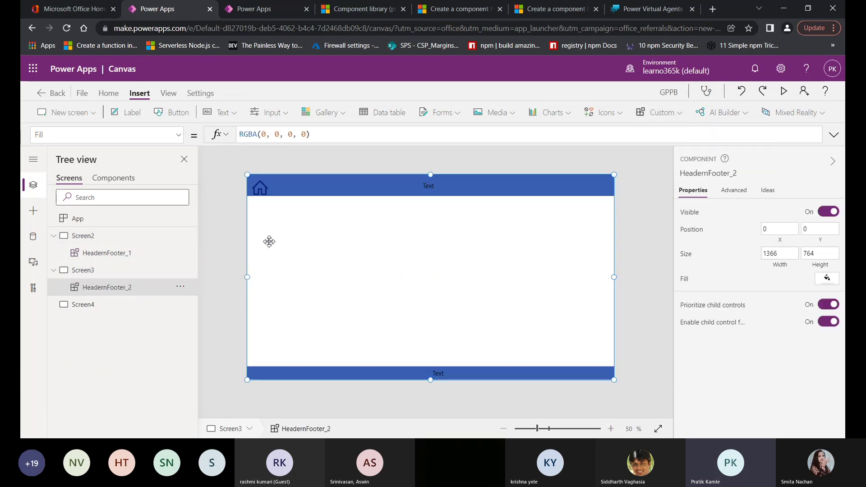
left_click(93, 304)
left_click(663, 114)
left_click(670, 134)
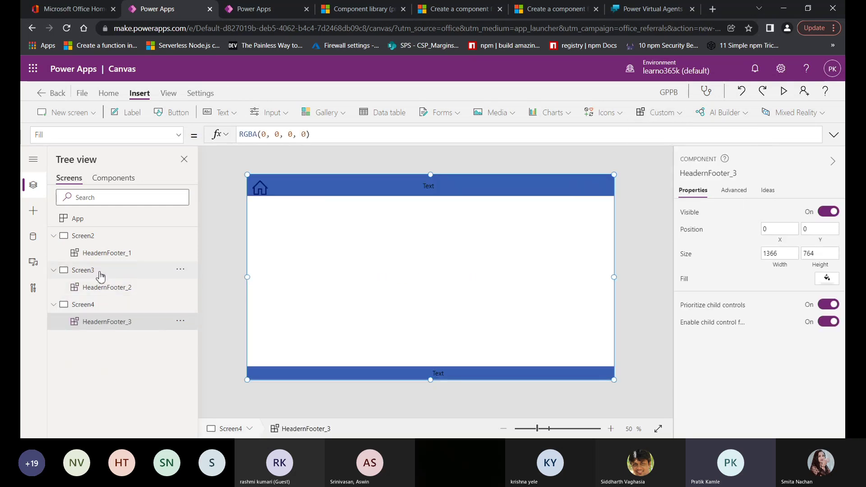
Check the HeadernFooter instances on Screen2, Screen3 and Screen4.
left_click(61, 307)
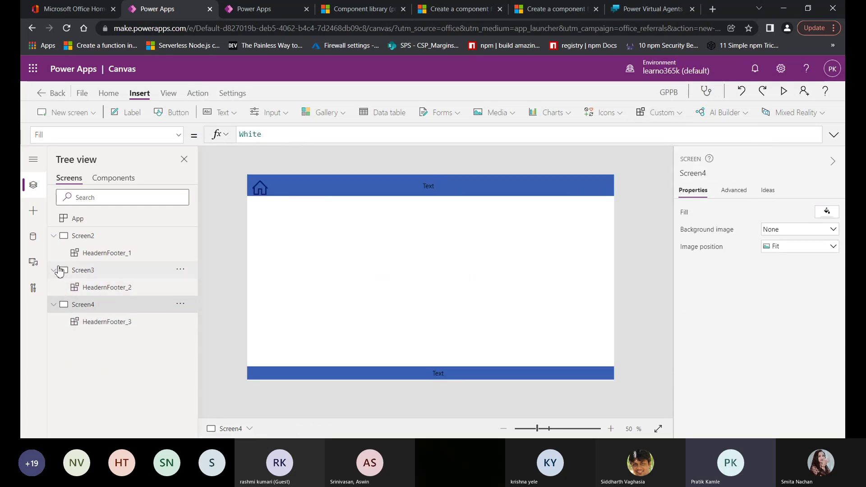
left_click(116, 253)
left_click(113, 287)
left_click(110, 320)
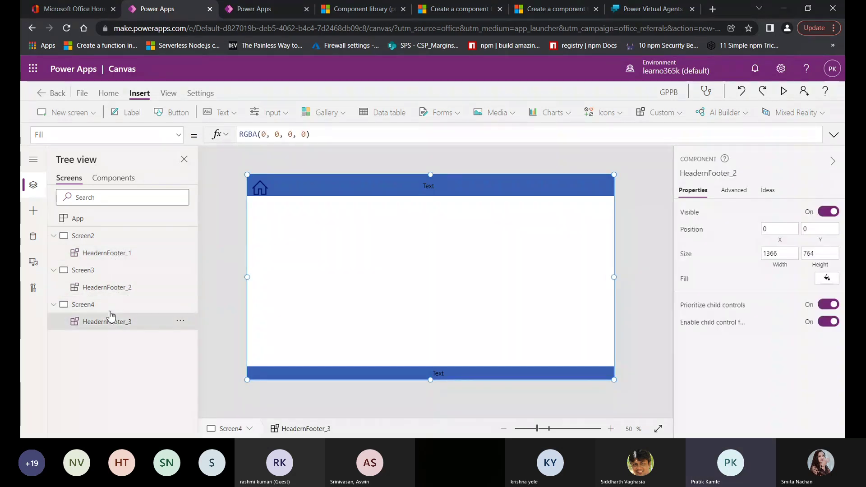
Set the header rectangle's color in the HeadernFooter component to the lightest orange theme tint.
left_click(113, 178)
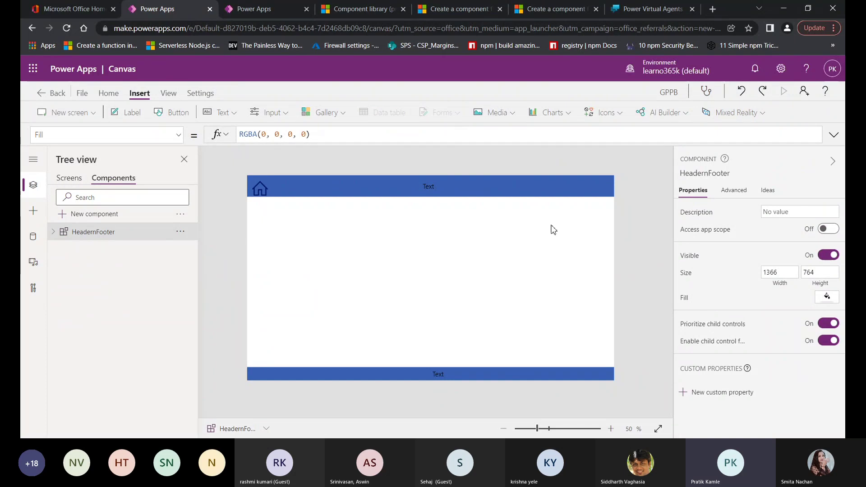
left_click(605, 189)
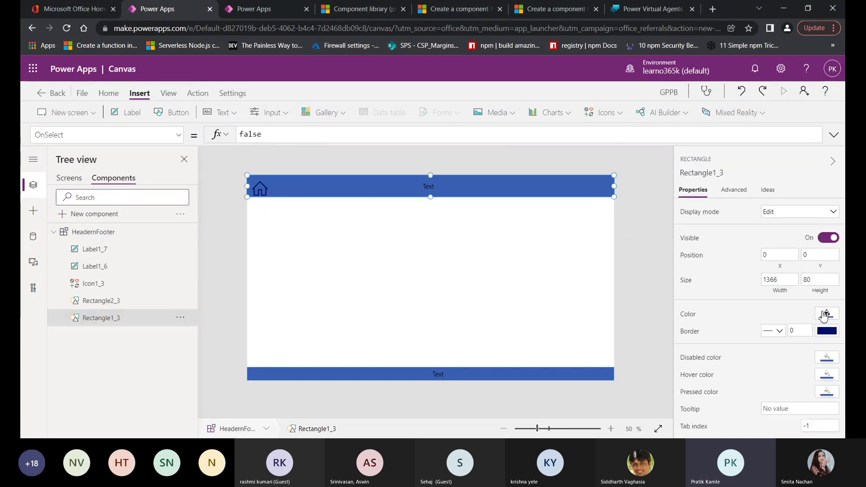
left_click(824, 314)
left_click(775, 270)
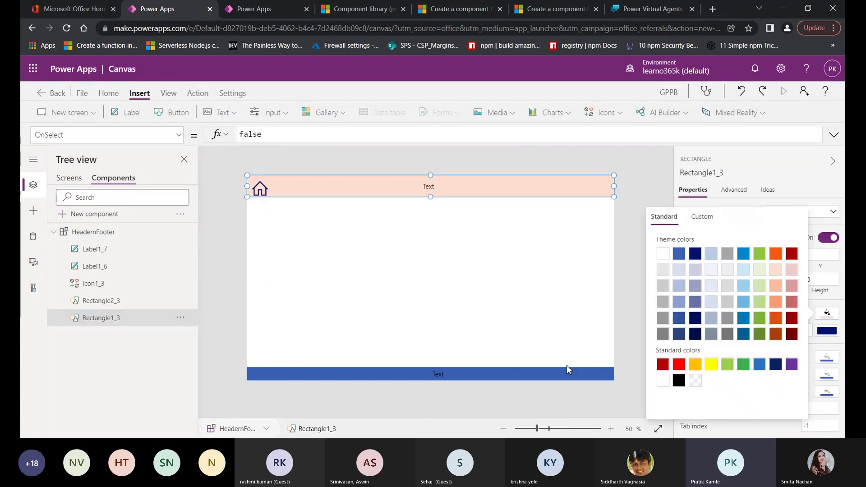
Set the color of the component's footer rectangle, Rectangle2_3, to the same lightest orange theme tint.
left_click(570, 376)
left_click(101, 300)
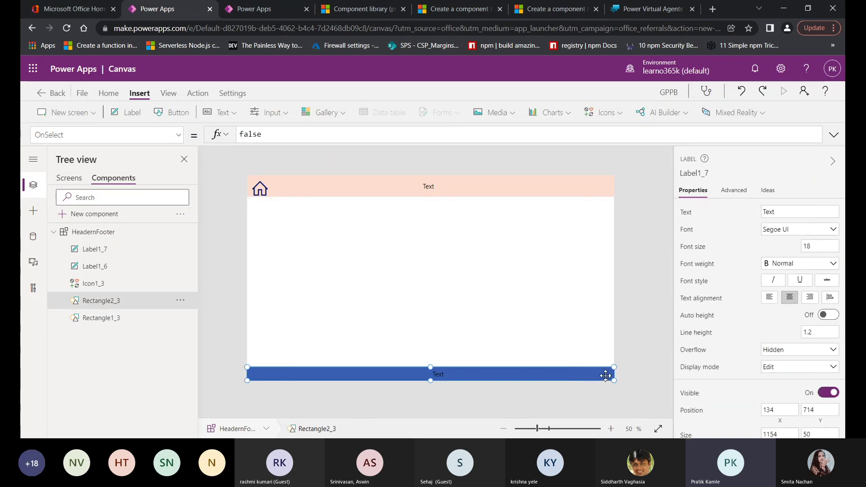
left_click(825, 315)
left_click(776, 270)
left_click(774, 176)
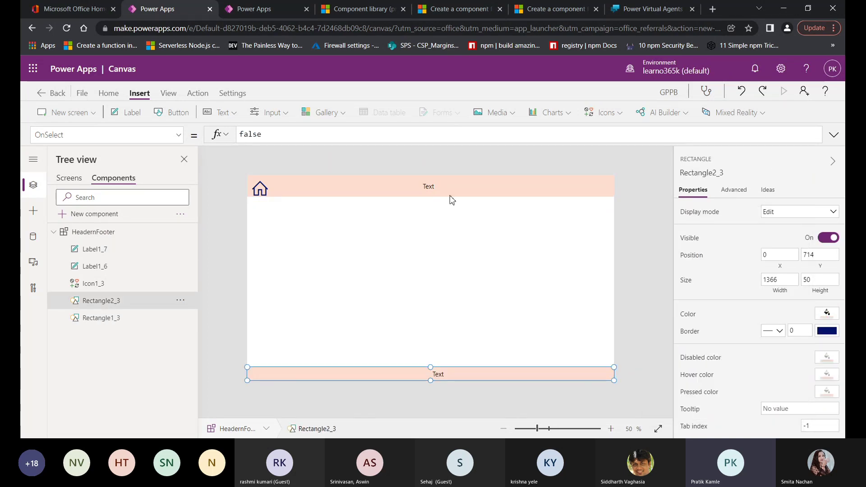
Check the recolored header and footer on the app's screens, collapsing Screen2 and Screen3 and selecting Screen4's component instance.
left_click(73, 179)
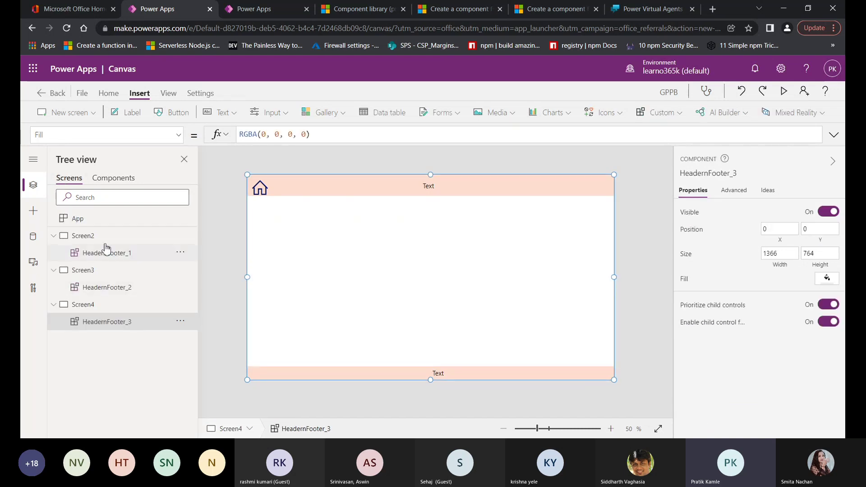
key("Escape")
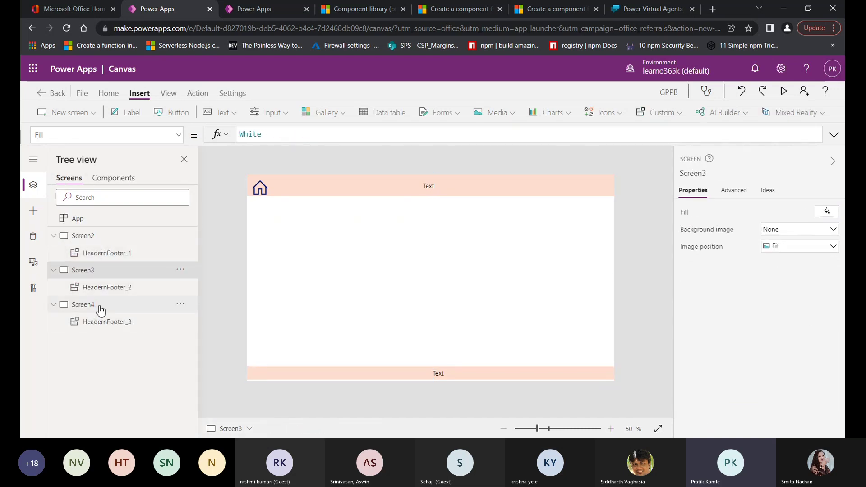
left_click(53, 270)
left_click(53, 237)
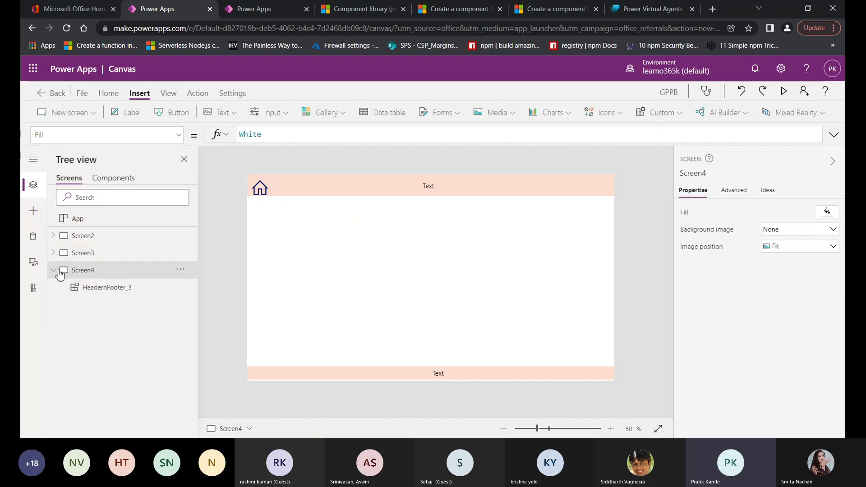
left_click(88, 288)
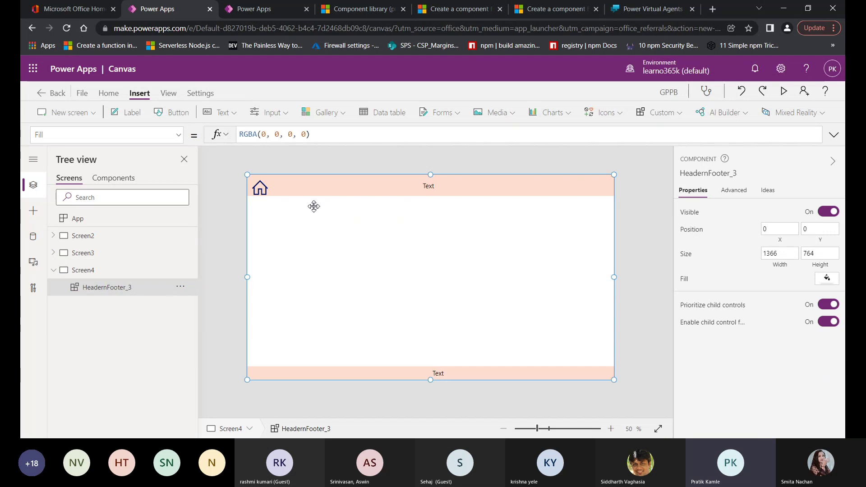
Expand Screen3 and Screen2 to show their HeadernFooter instances, and add a new blank component beside HeadernFooter.
left_click(54, 254)
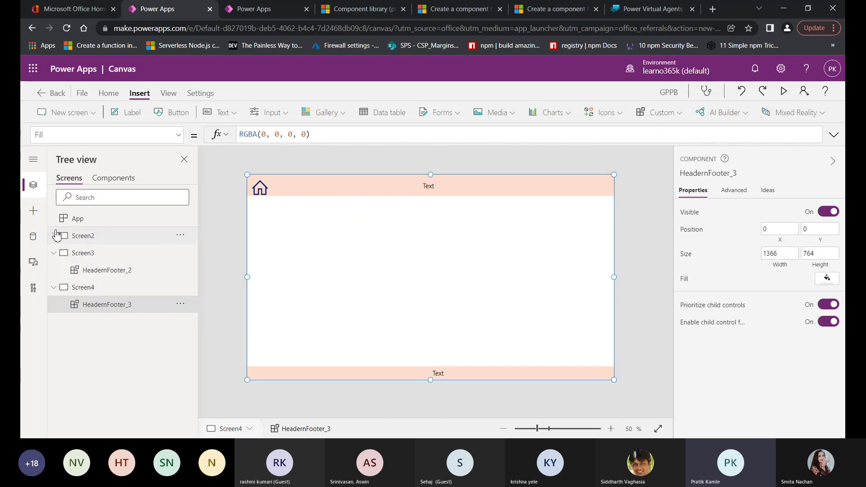
left_click(54, 236)
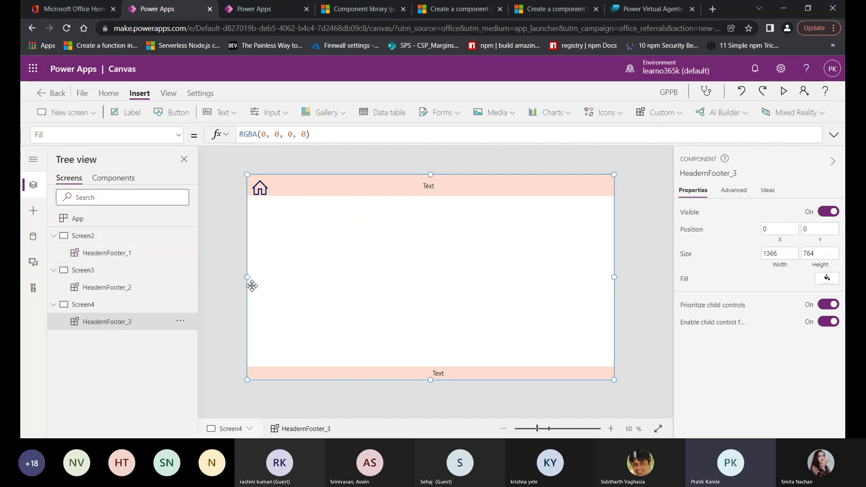
left_click(119, 178)
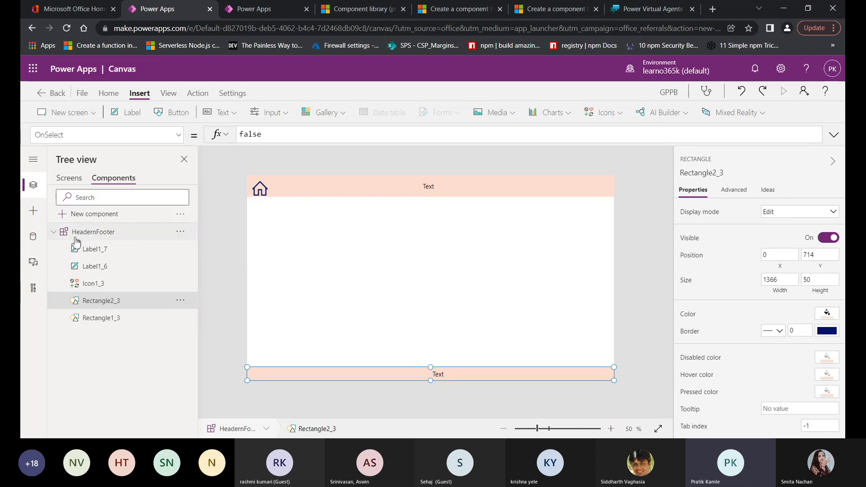
left_click(54, 232)
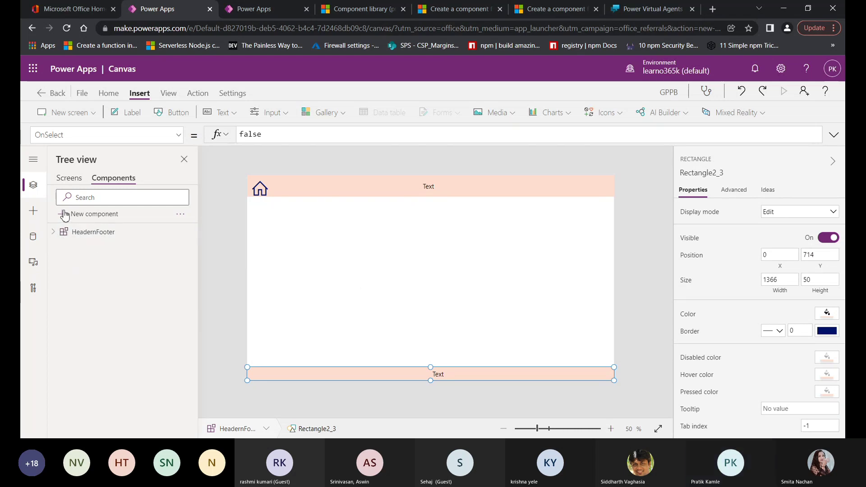
left_click(64, 215)
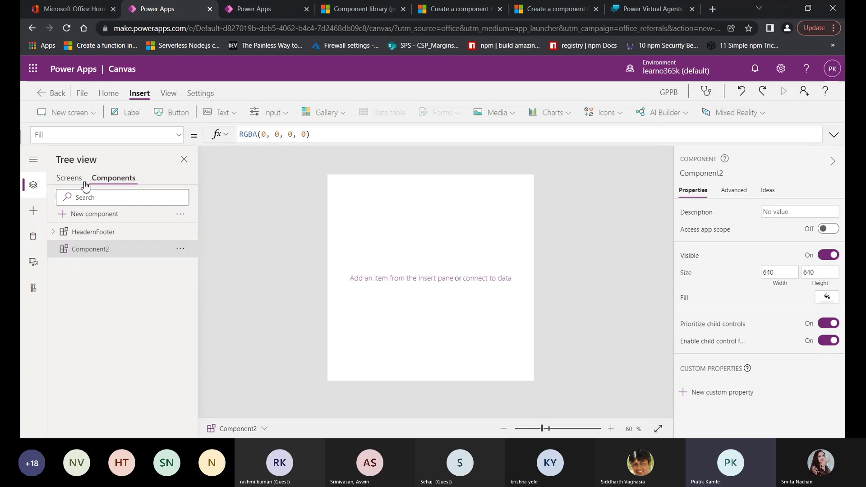
Examine which properties are available for Screen2's HeadernFooter_1 instance, including its Height formula.
left_click(69, 178)
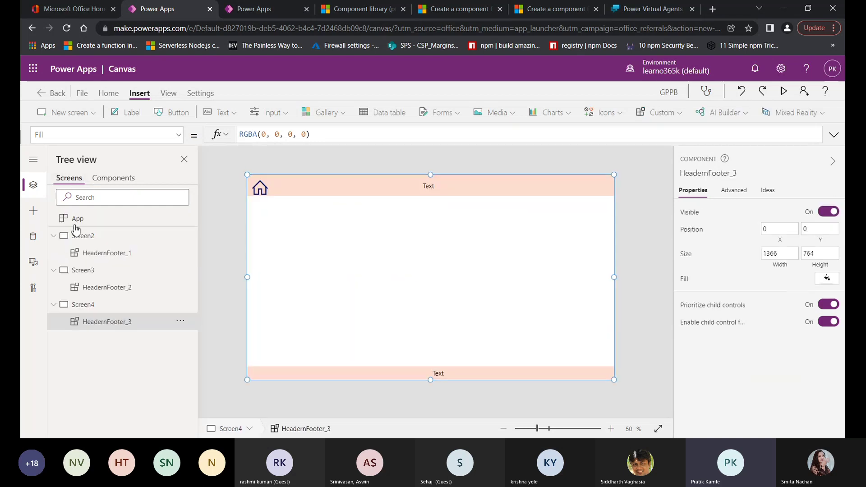
left_click(93, 256)
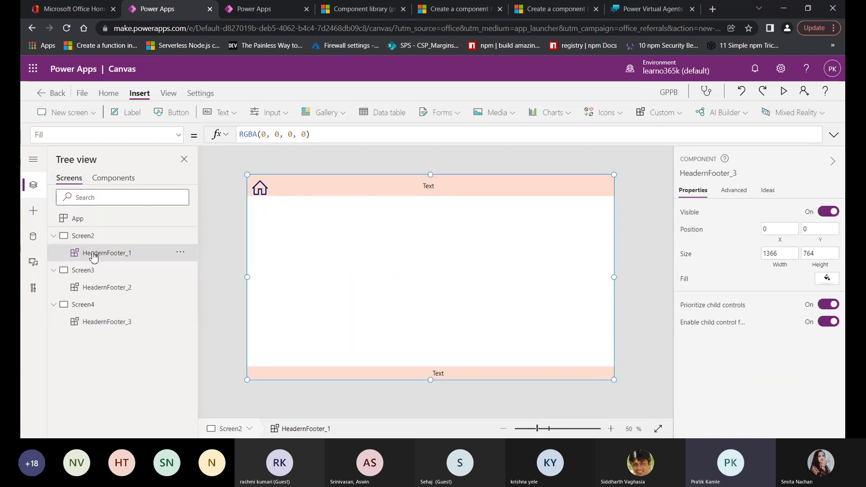
left_click(179, 135)
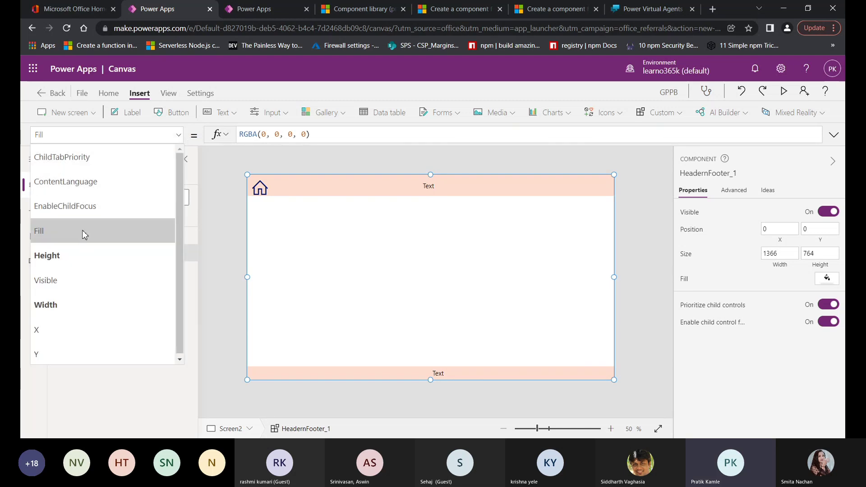
left_click(82, 256)
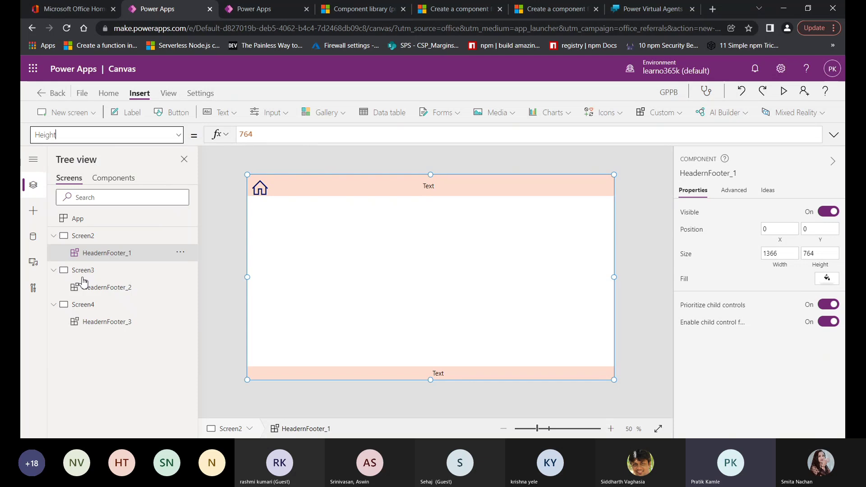
left_click(166, 133)
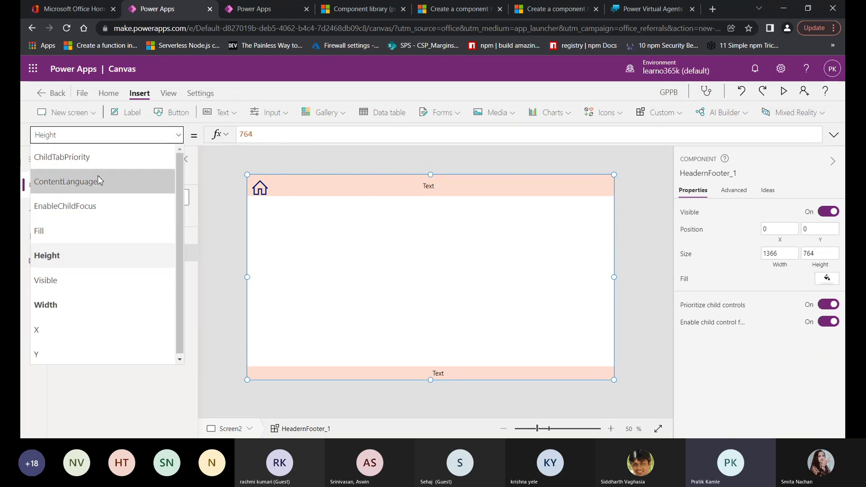
left_click(177, 138)
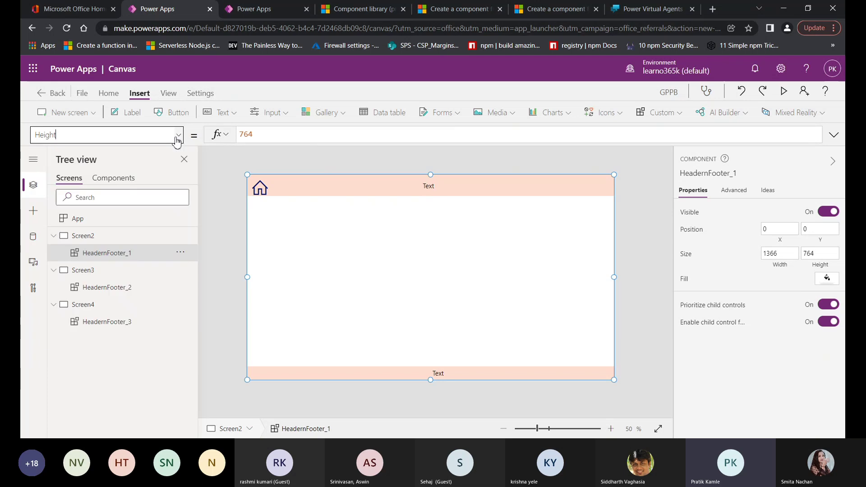
left_click(116, 176)
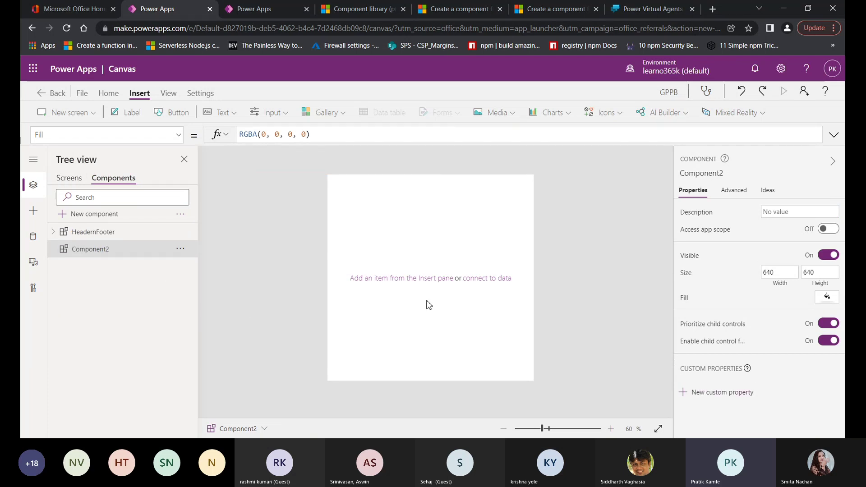
left_click(686, 397)
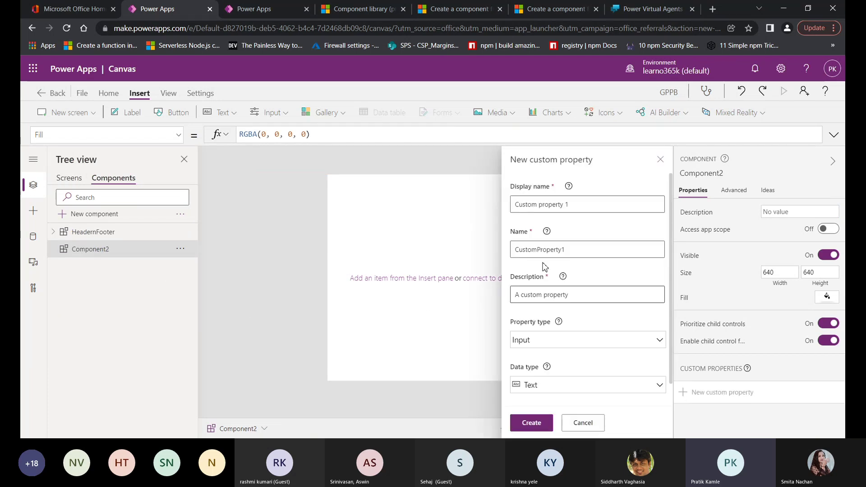
left_click(576, 205)
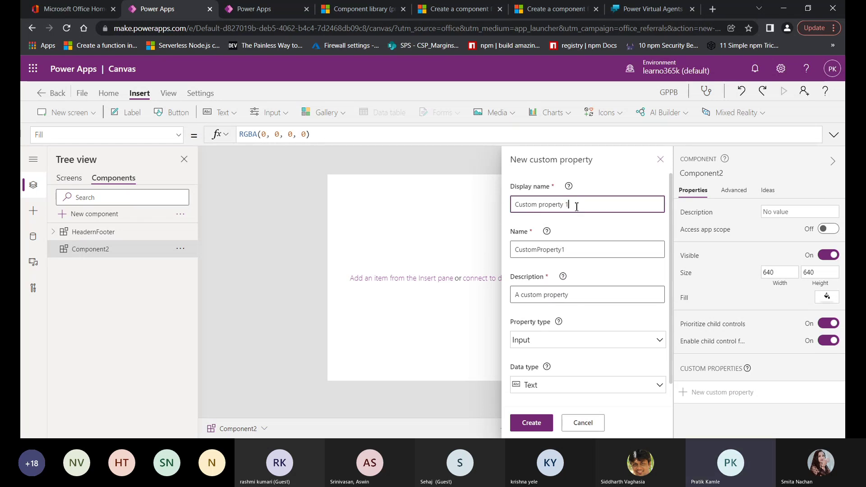
left_click_drag(571, 208, 506, 212)
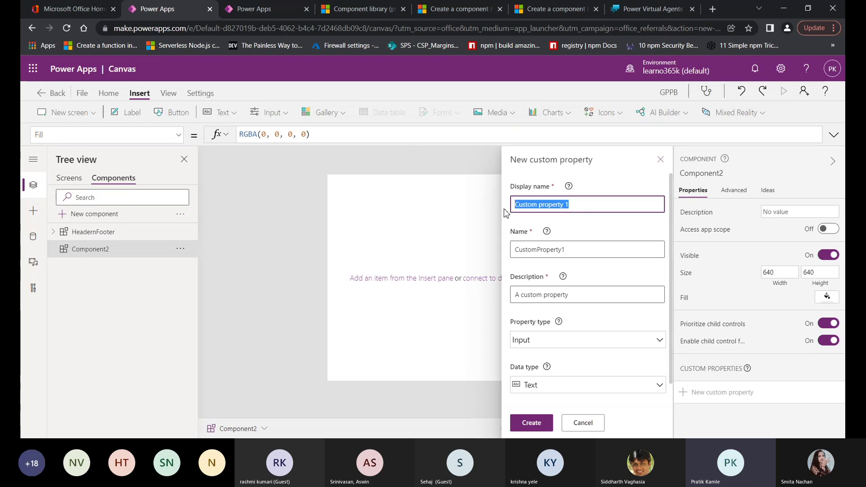
left_click(661, 160)
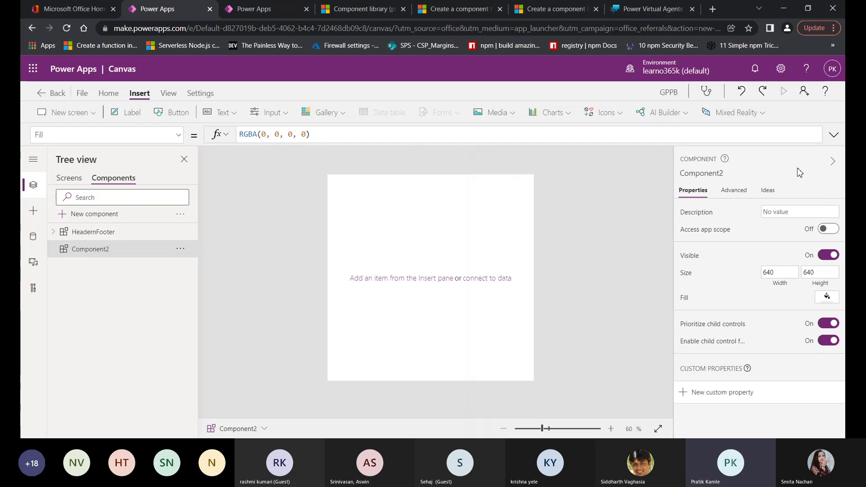
Start a new custom property on the HeadernFooter component named Headertext, with the description "A custom property header text".
left_click(98, 233)
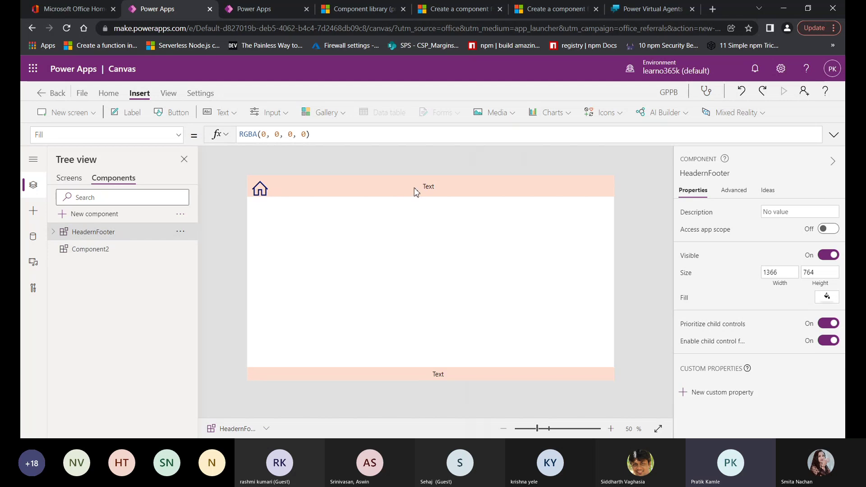
left_click(691, 396)
triple_click(582, 208)
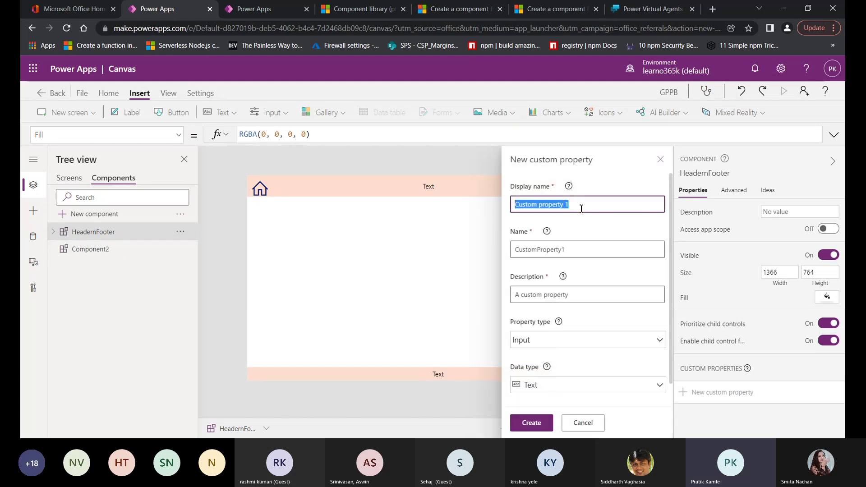
type("Headertext")
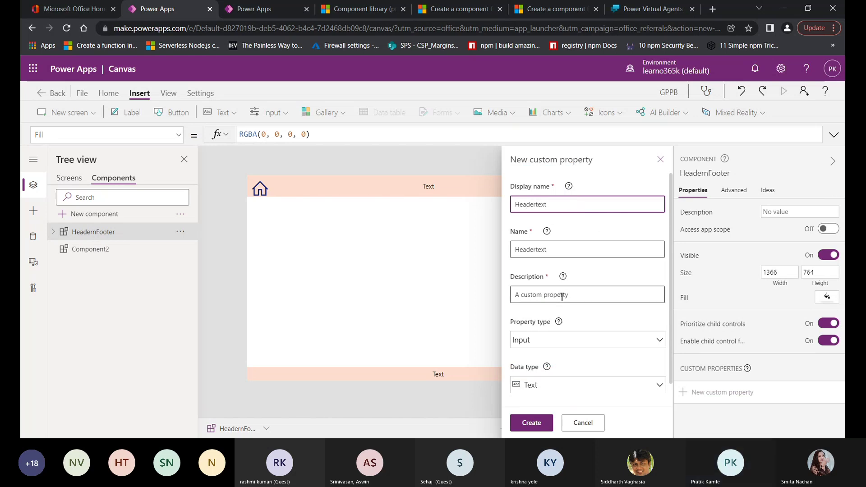
left_click(591, 299)
type("header text")
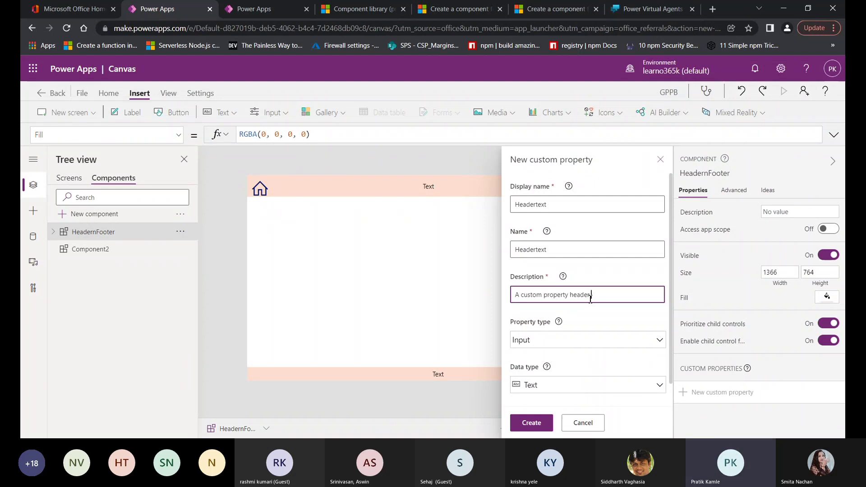
Create the Headertext property with property type Input and data type Text, after reviewing the available data types.
left_click(627, 344)
left_click(627, 343)
left_click(619, 319)
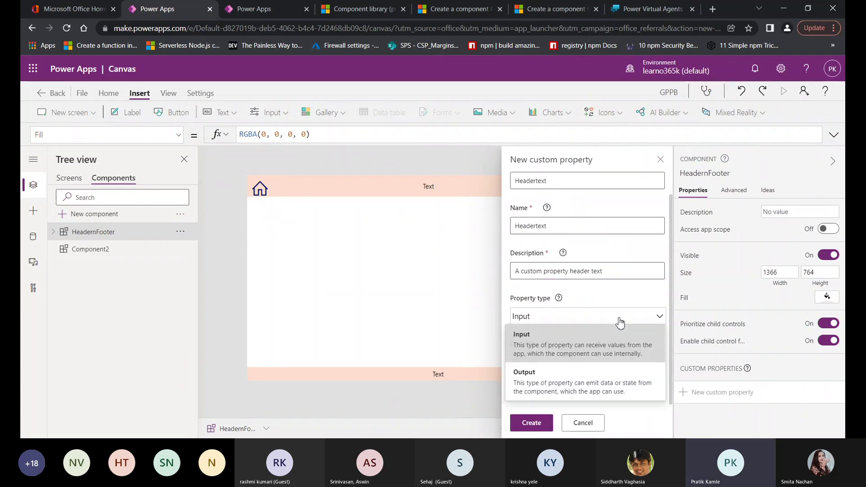
left_click(571, 348)
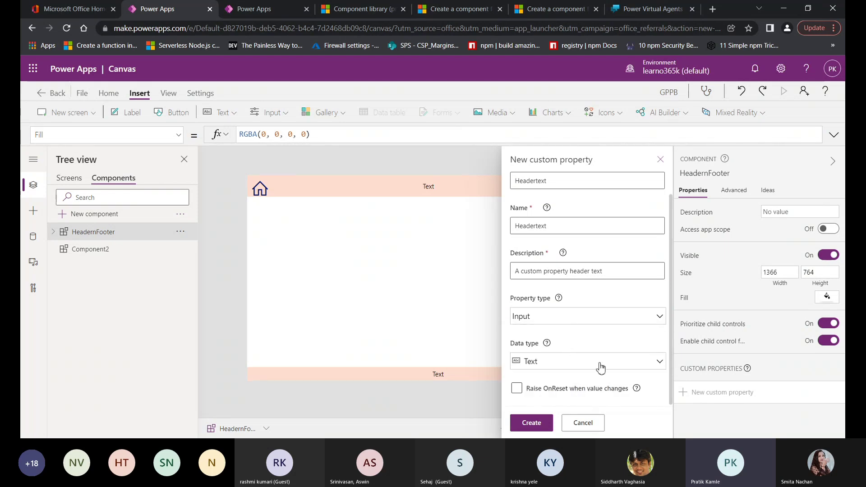
left_click(581, 368)
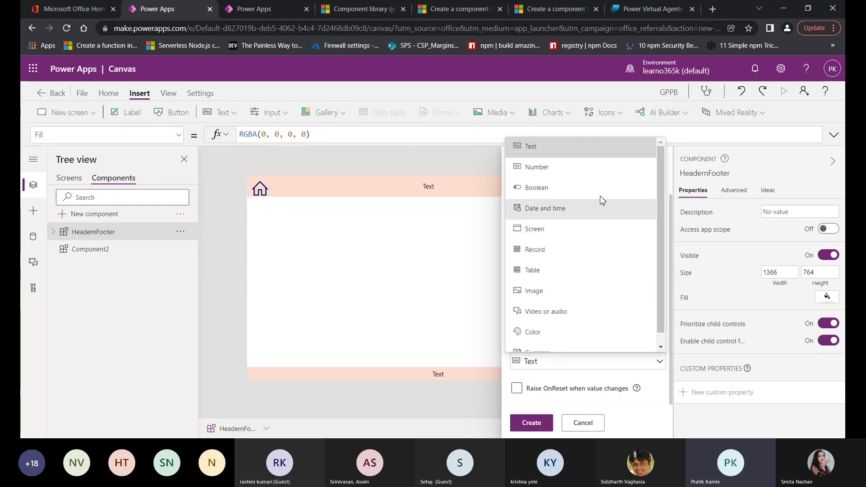
scroll(583, 314, "down", 1)
scroll(569, 217, "up", 1)
scroll(566, 293, "down", 1)
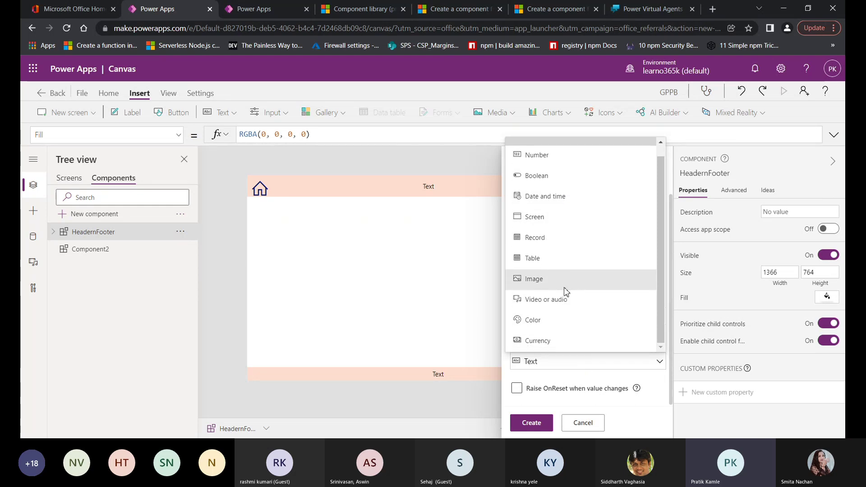
scroll(564, 270, "up", 1)
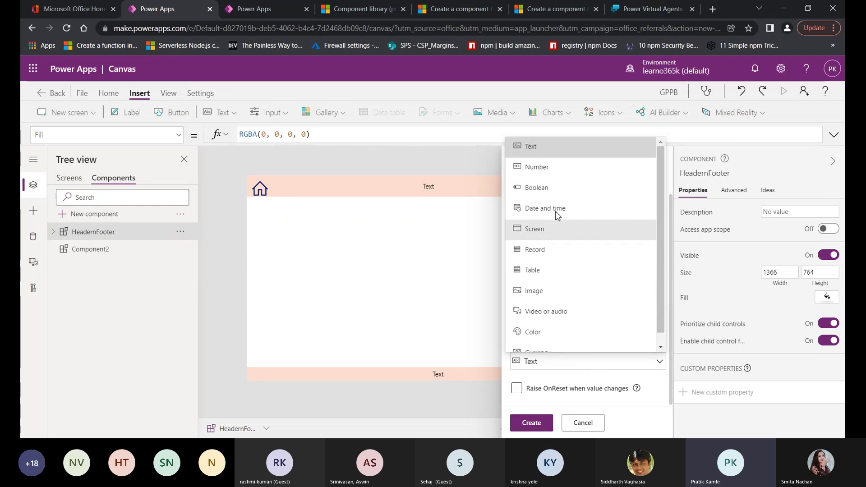
left_click(548, 152)
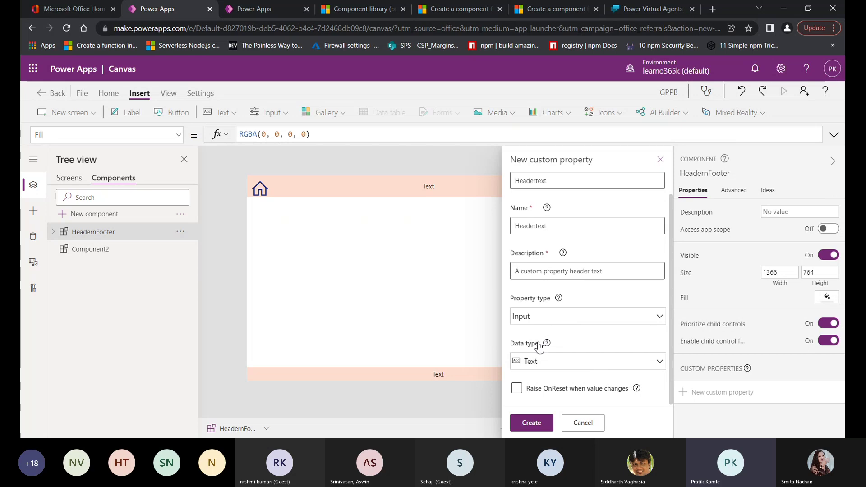
left_click(532, 422)
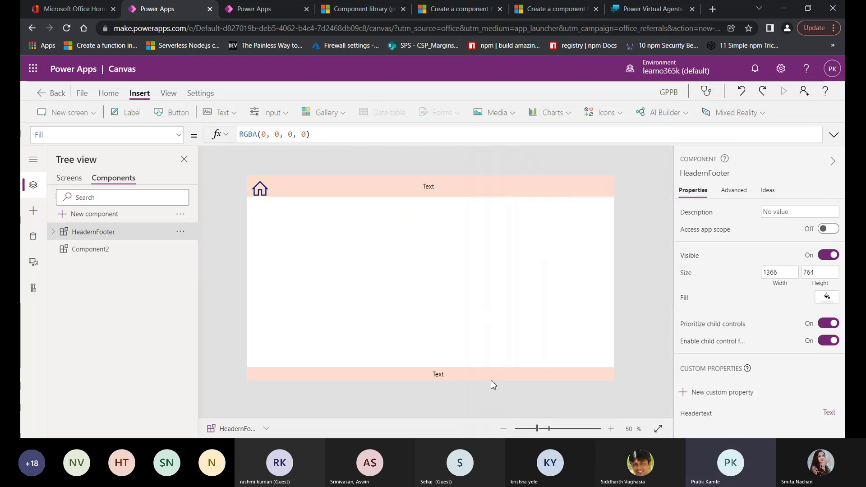
Create a second custom property on HeadernFooter named Footertext, keeping the default description, Input property type and Text data type.
left_click(691, 393)
left_click(577, 209)
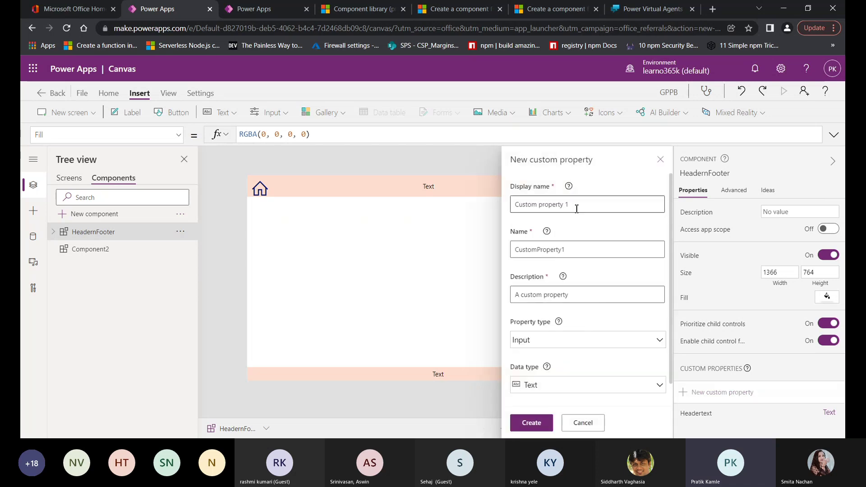
triple_click(577, 208)
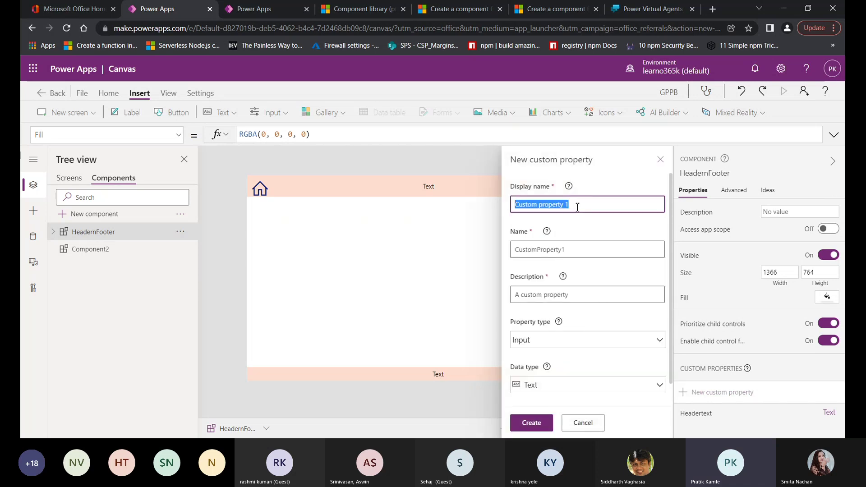
type("Footerte")
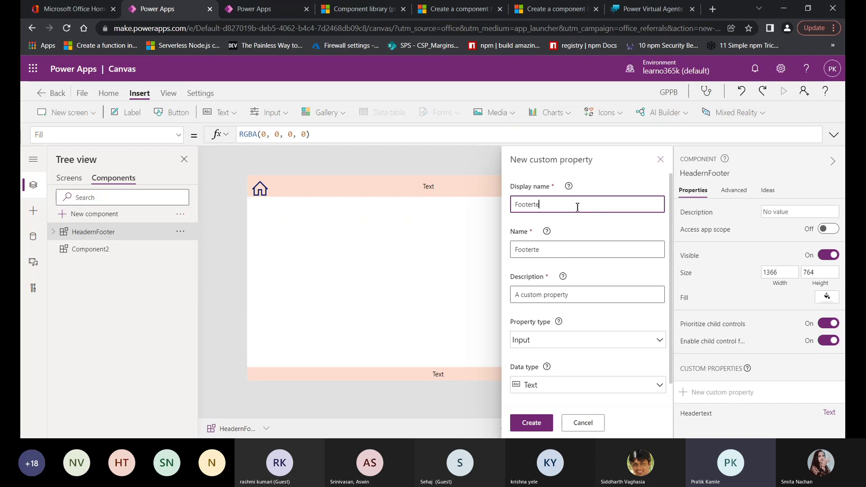
type("xt")
left_click(594, 296)
scroll(589, 357, "down", 1)
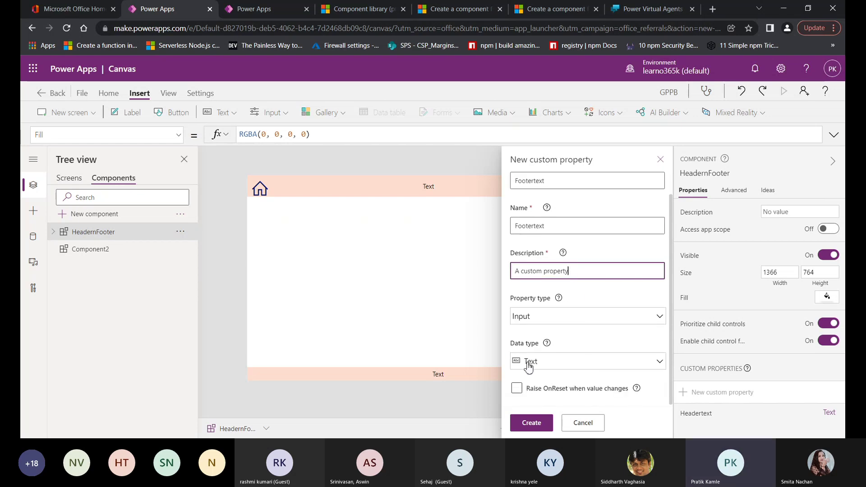
left_click(533, 424)
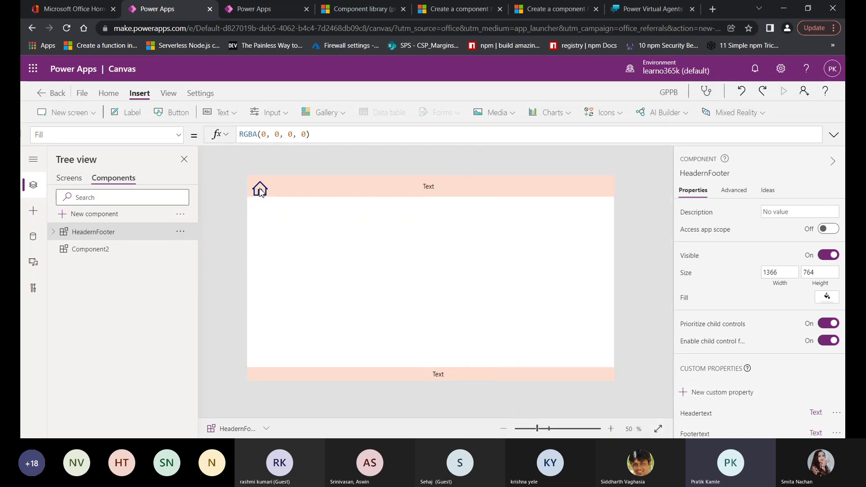
Start a new custom property on the HeadernFooter component named HomeNavigation, with the description "A custom property home nav".
left_click(260, 190)
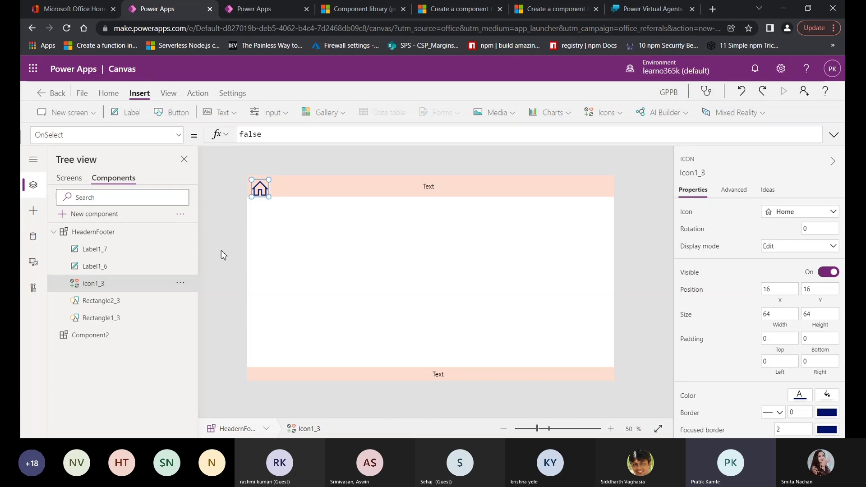
left_click(92, 231)
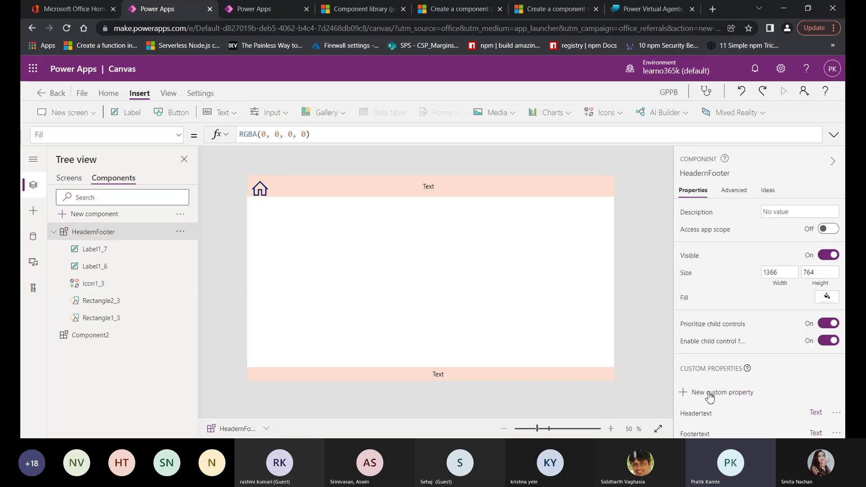
left_click(709, 396)
left_click(583, 204)
left_click_drag(580, 204, 509, 200)
type("HomeNavigation")
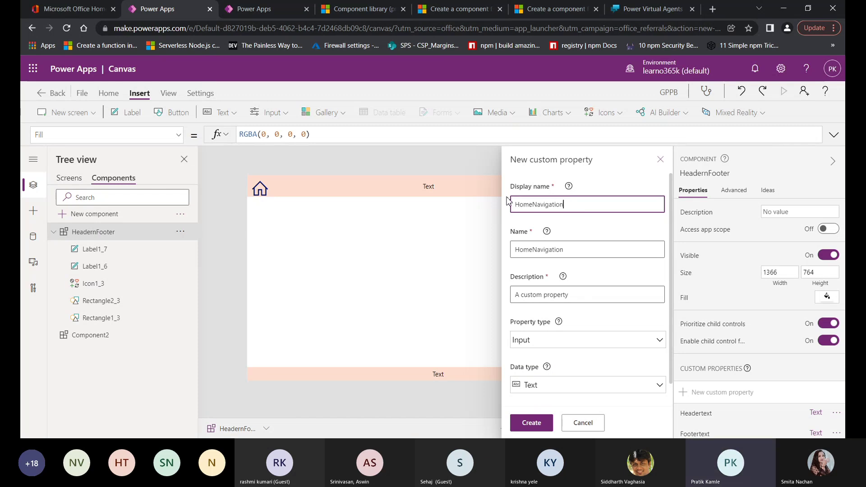
left_click(599, 296)
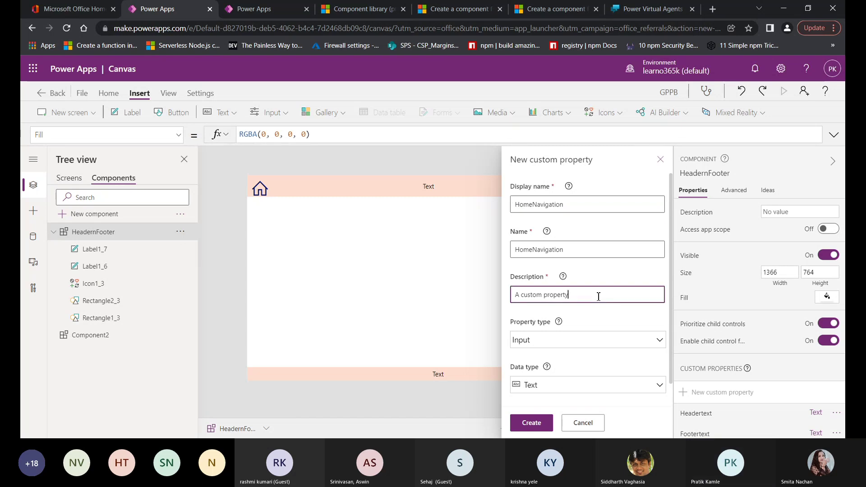
type("home nav")
Create the HomeNavigation property with property type Input and data type Screen.
scroll(608, 348, "down", 1)
left_click(586, 365)
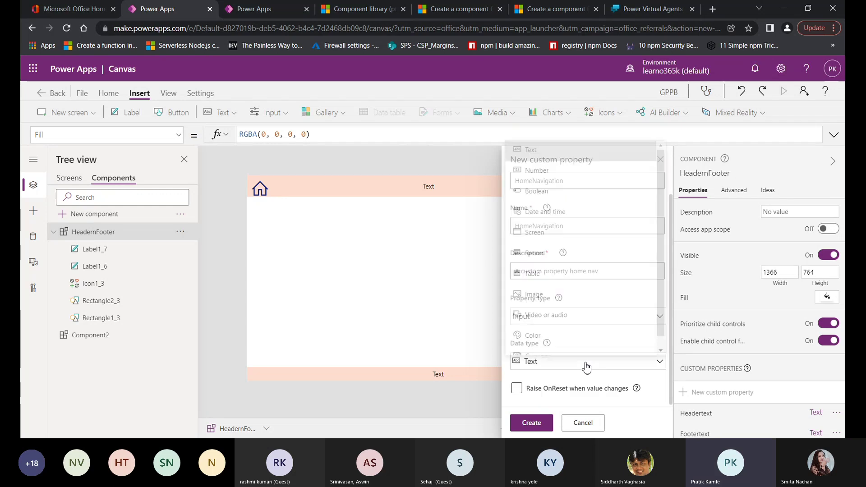
left_click(550, 230)
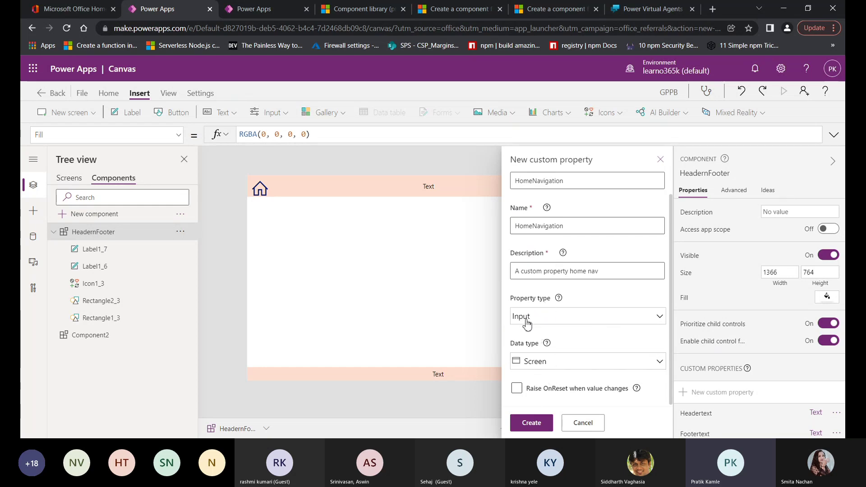
left_click(583, 322)
left_click(583, 322)
left_click(530, 422)
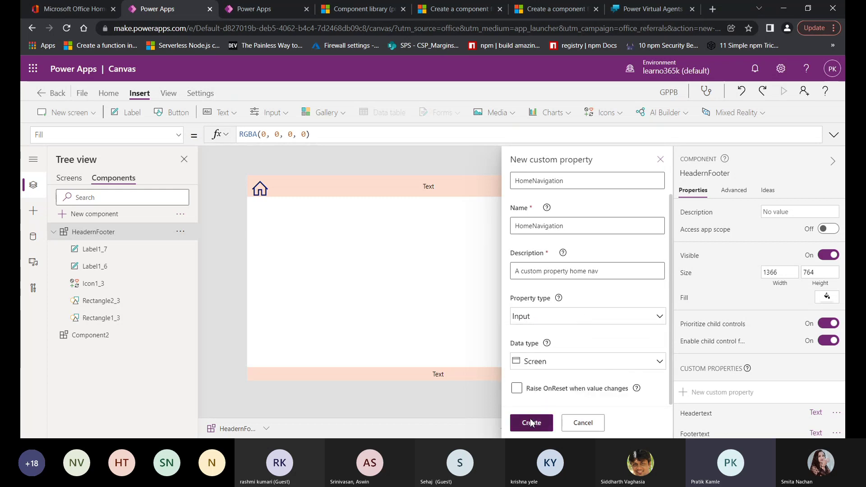
scroll(765, 374, "down", 1)
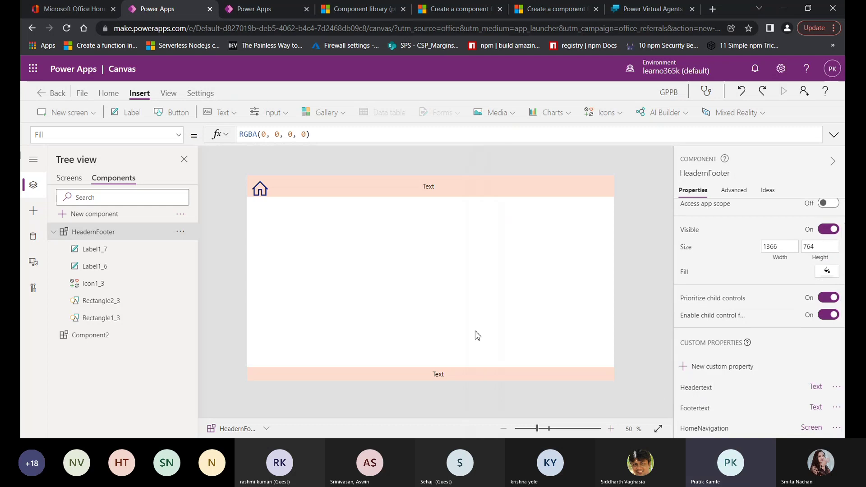
Check the HeadernFooter component's property list for Headertext, Footertext and HomeNavigation.
left_click(178, 134)
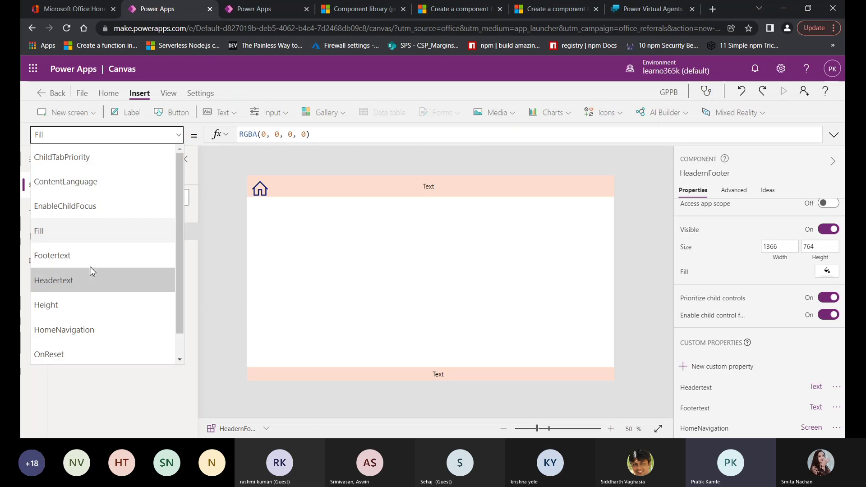
scroll(88, 258, "down", 1)
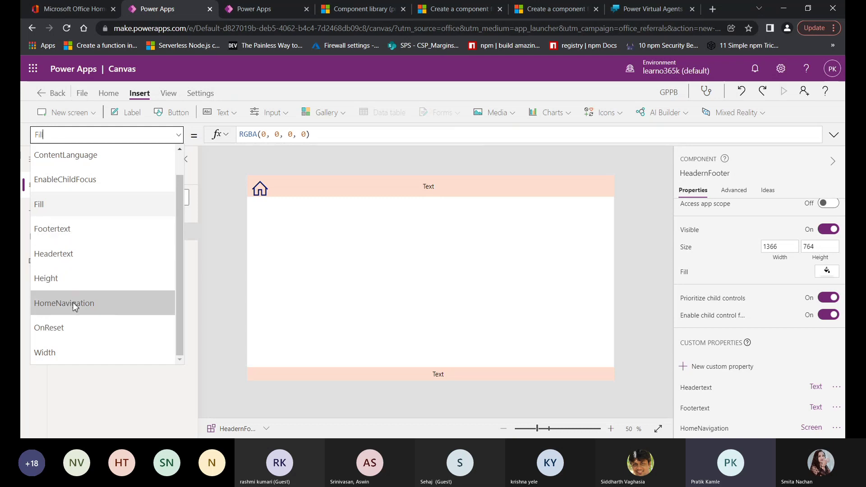
left_click(176, 140)
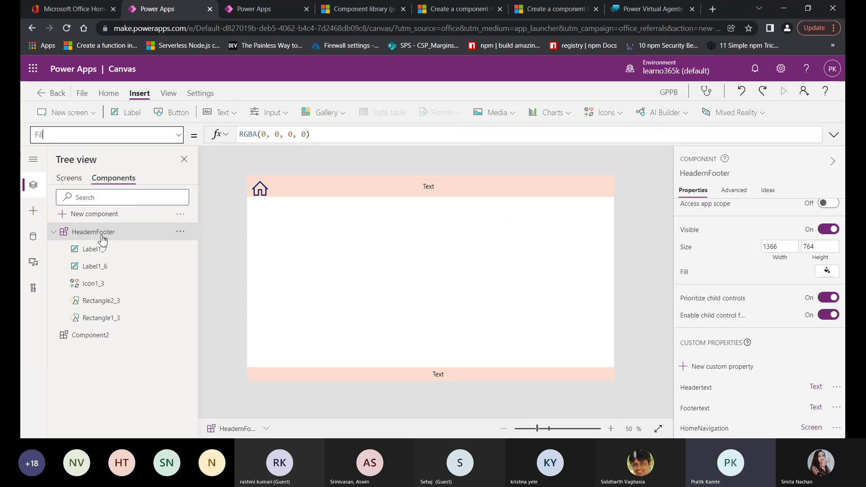
Set the Text property of the header label Label1_6 to the formula HeadernFooter.Headertext.
left_click(427, 192)
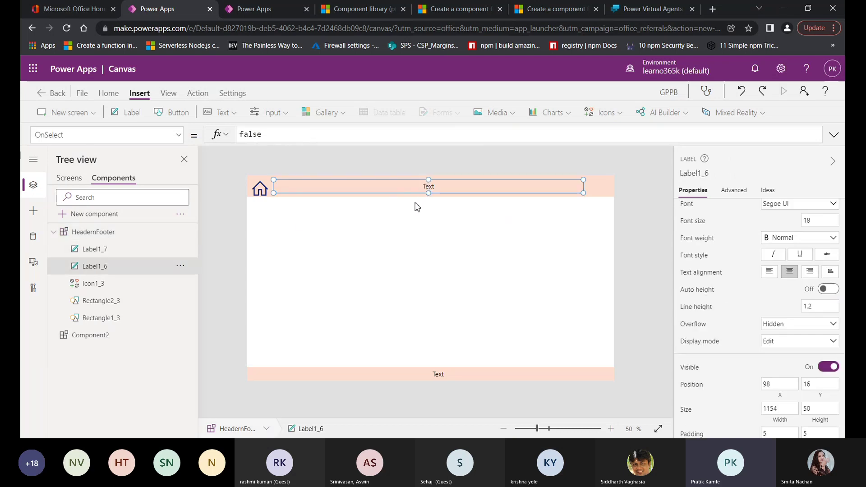
left_click(178, 135)
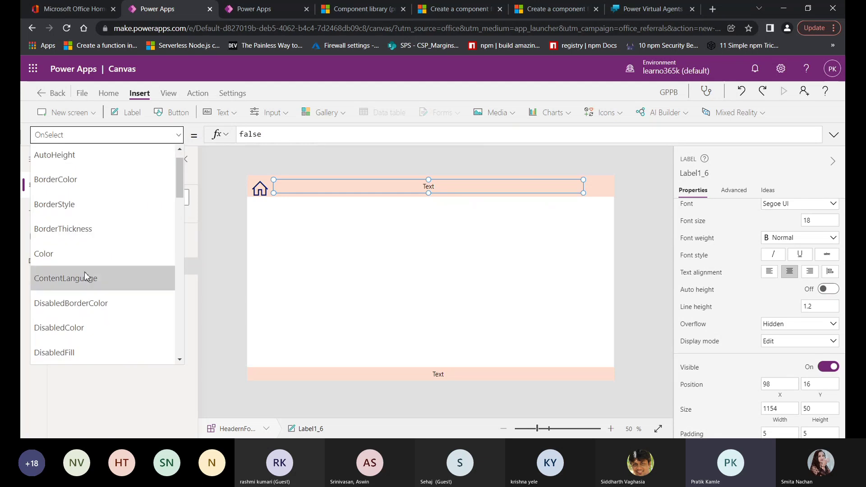
scroll(134, 253, "up", 1)
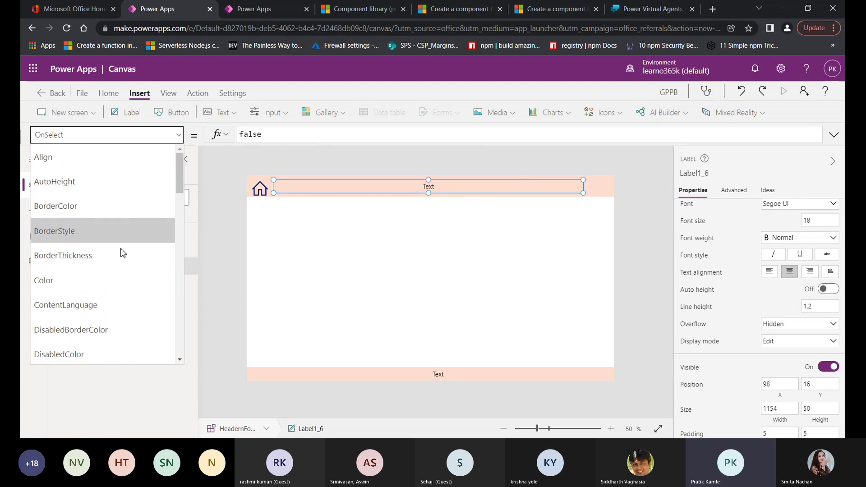
scroll(121, 251, "down", 6)
scroll(84, 294, "down", 6)
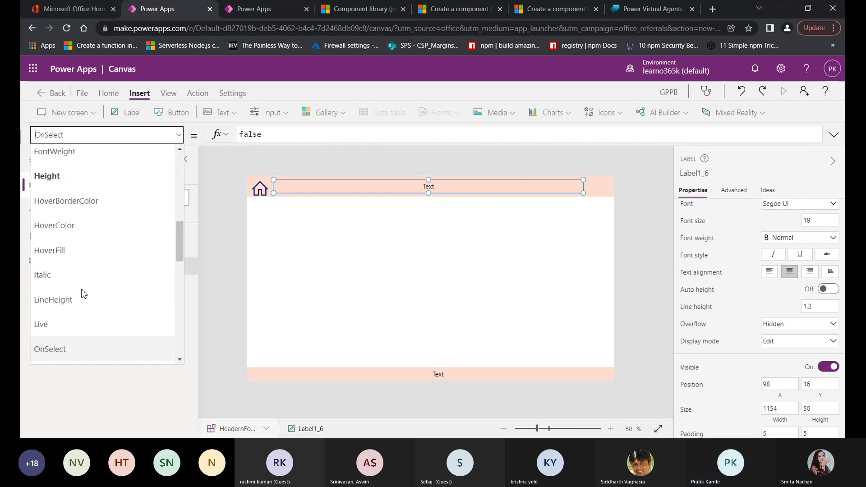
scroll(81, 291, "down", 2)
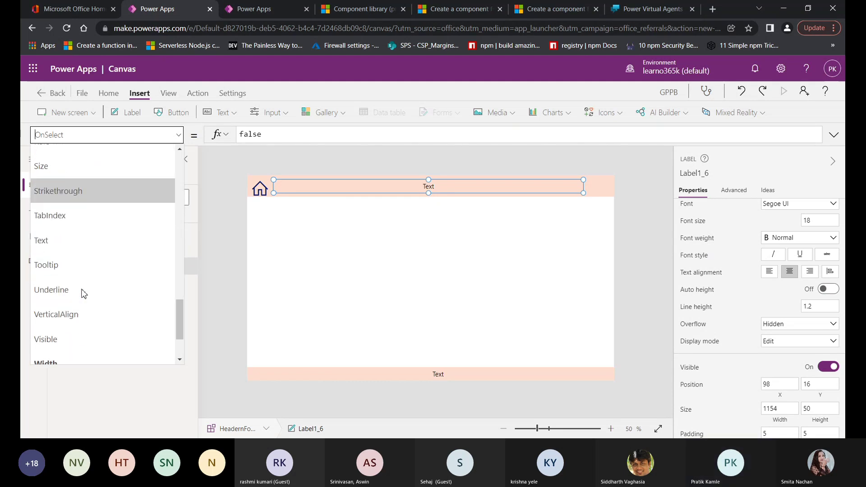
left_click(70, 241)
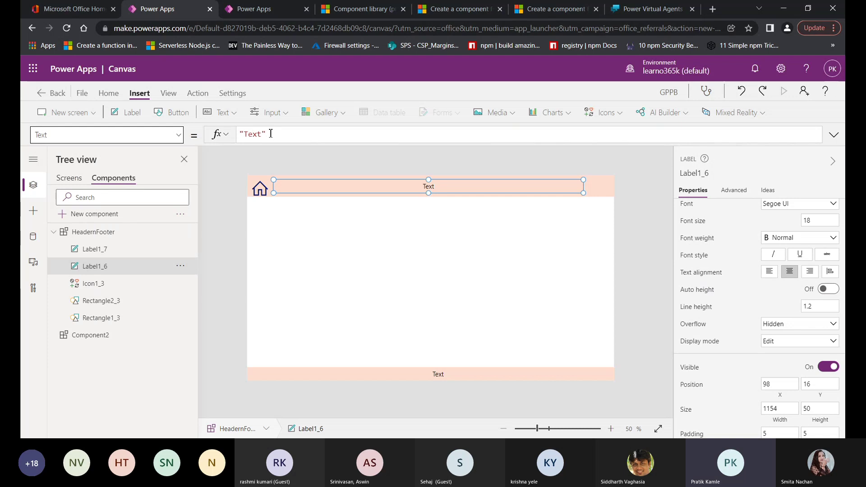
left_click_drag(270, 134, 235, 135)
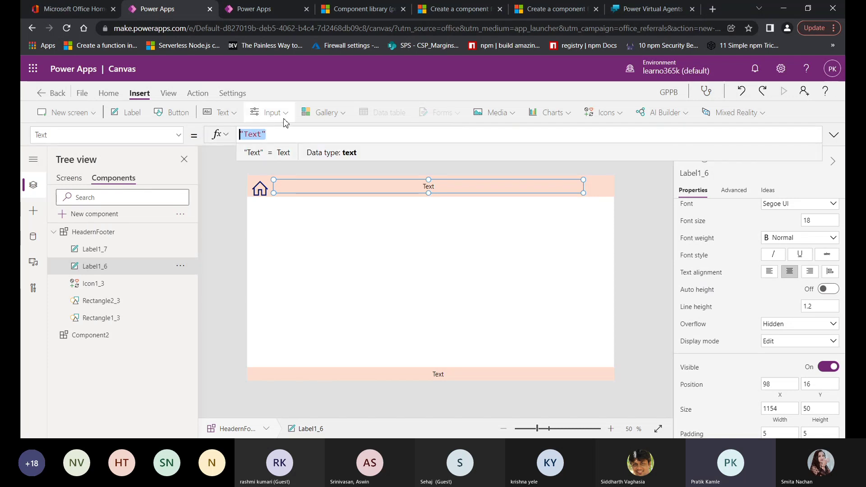
key("BackSpace")
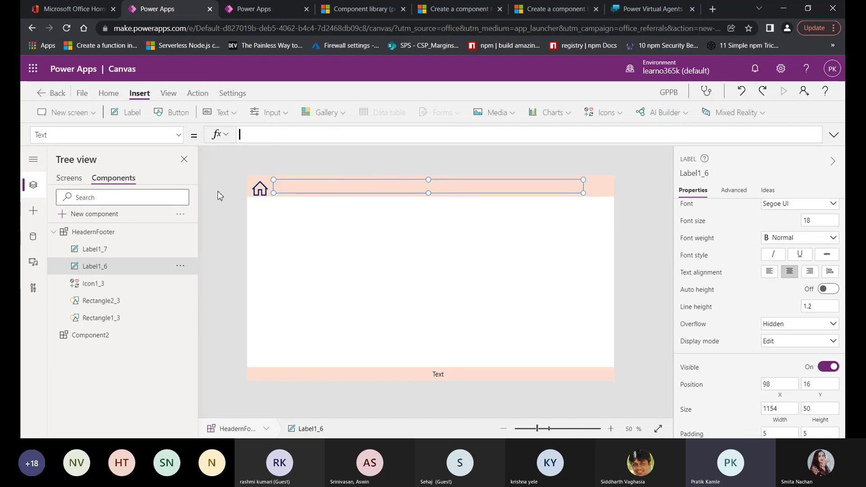
type("Head")
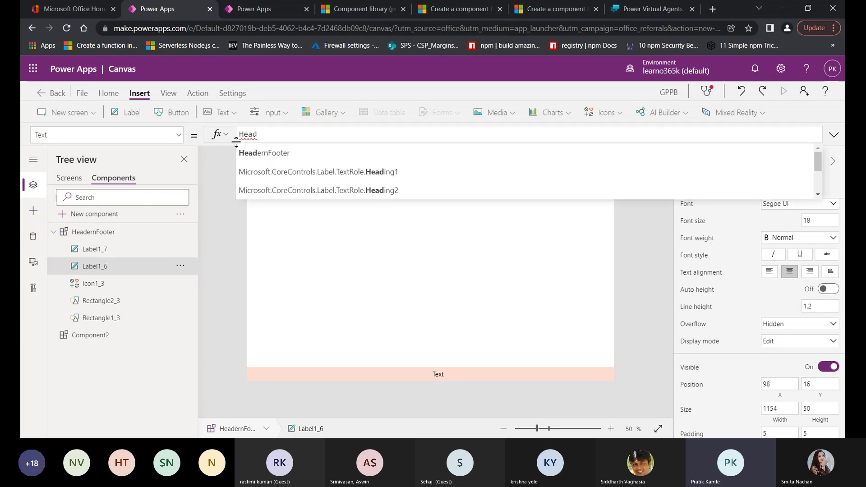
key("Tab")
type(".")
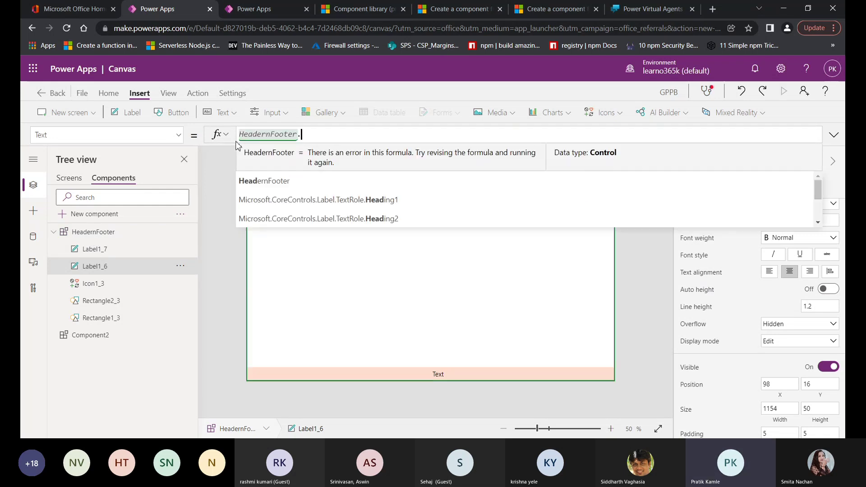
key("Down")
key("Down")
key("Down")
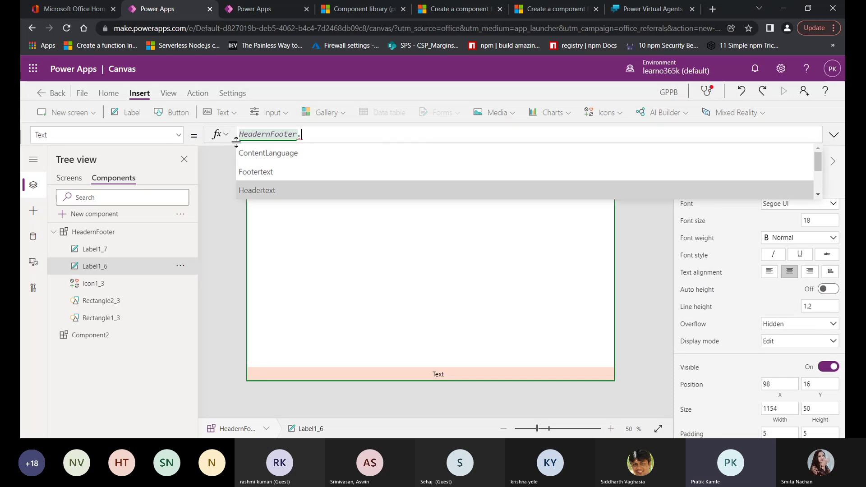
key("Tab")
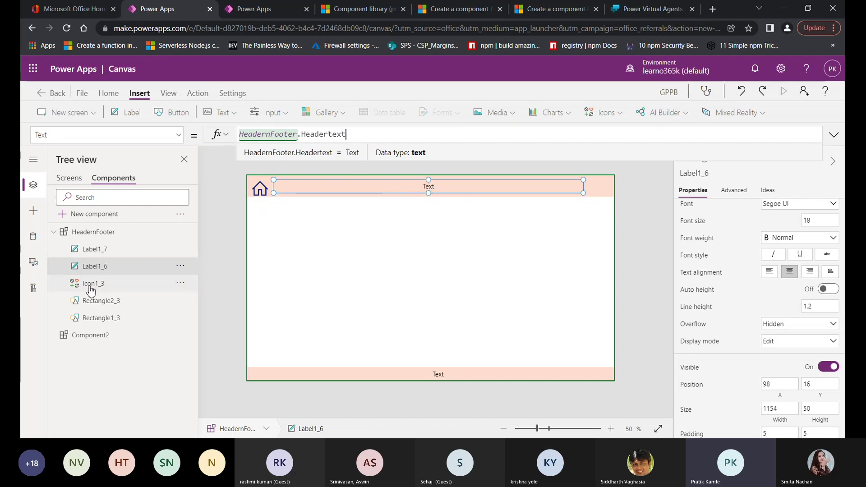
Set the Text property of the footer label Label1_7 to the formula HeadernFooter.Footertext.
left_click(100, 250)
left_click(179, 135)
scroll(102, 286, "down", 2)
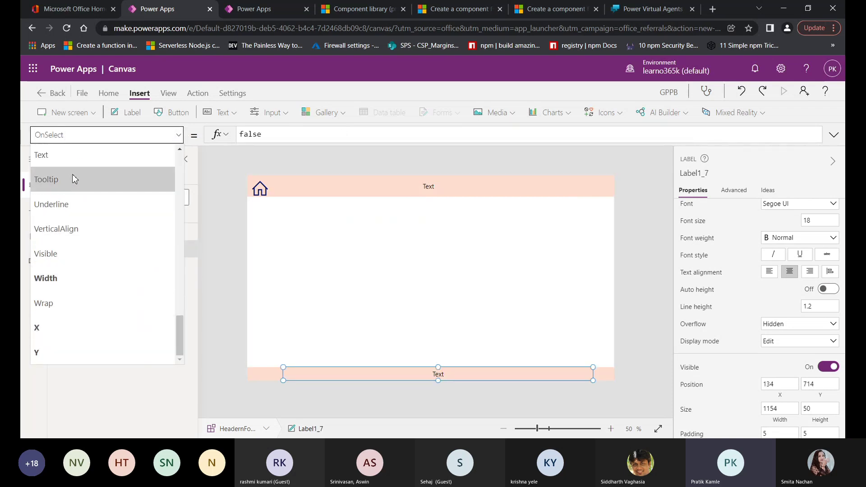
left_click(45, 154)
double_click(265, 133)
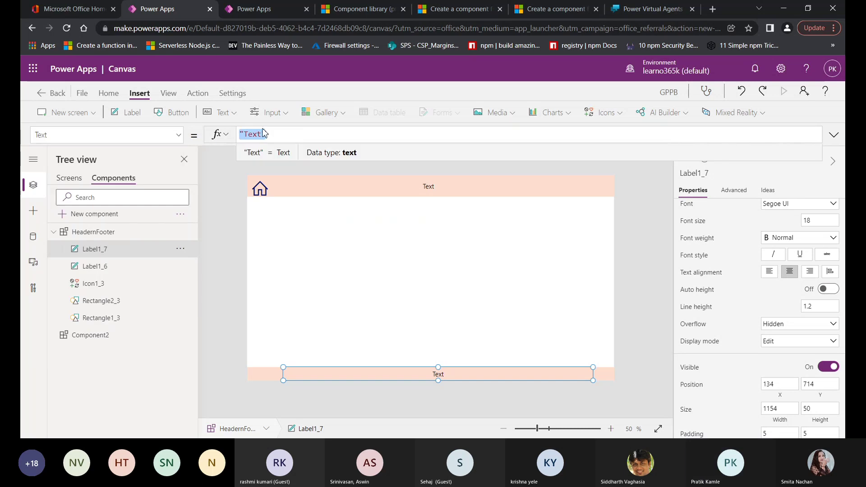
key("BackSpace")
type("Head")
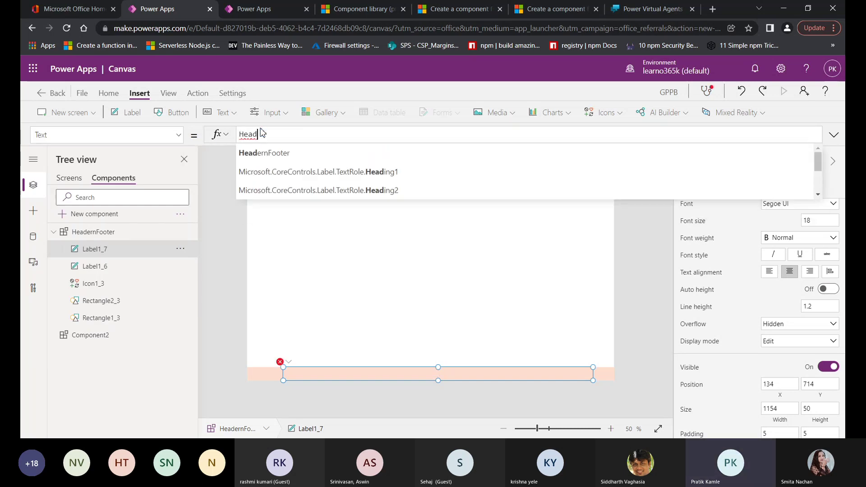
key("Tab")
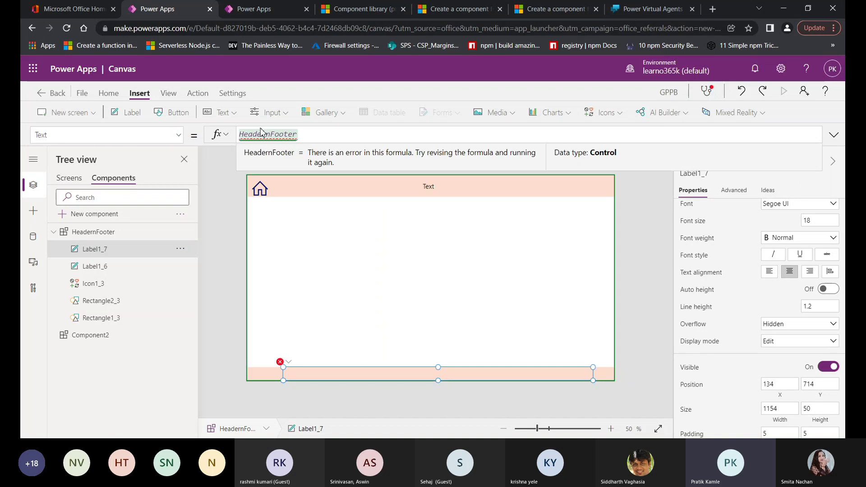
type(".F")
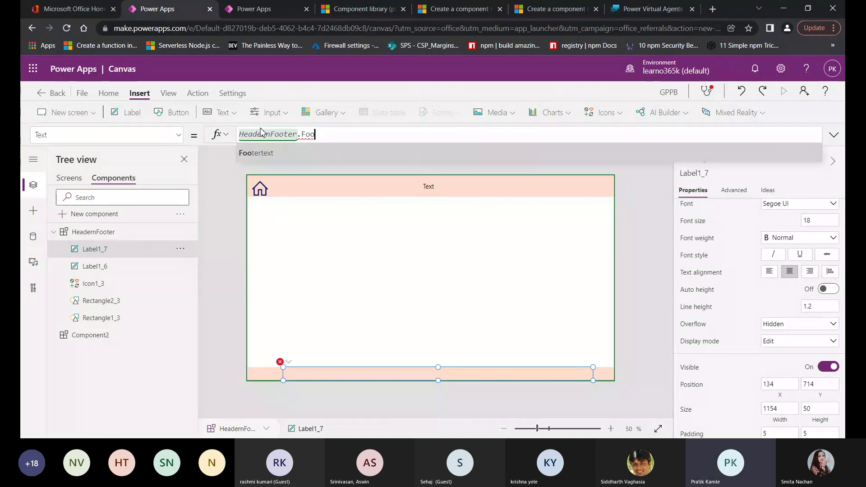
type("oo")
key("Tab")
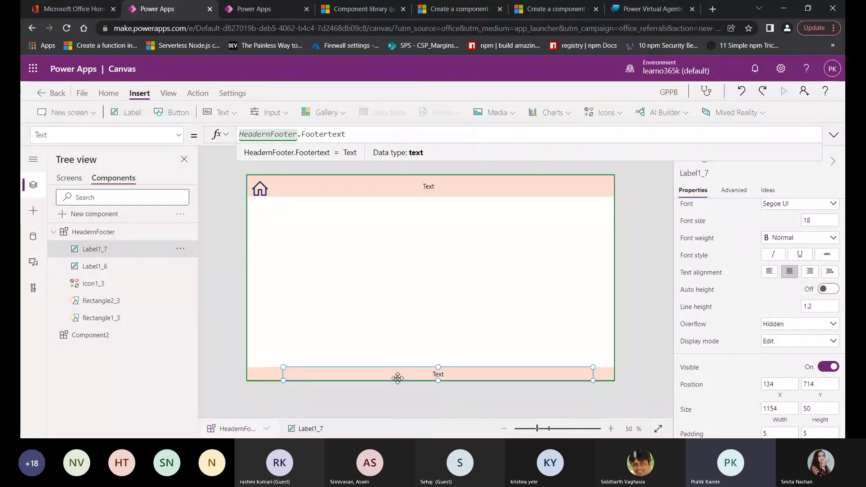
Replace the home icon Icon1_3's OnSelect value with the beginning of a formula: Navigate(HeadernFooter.
left_click(261, 190)
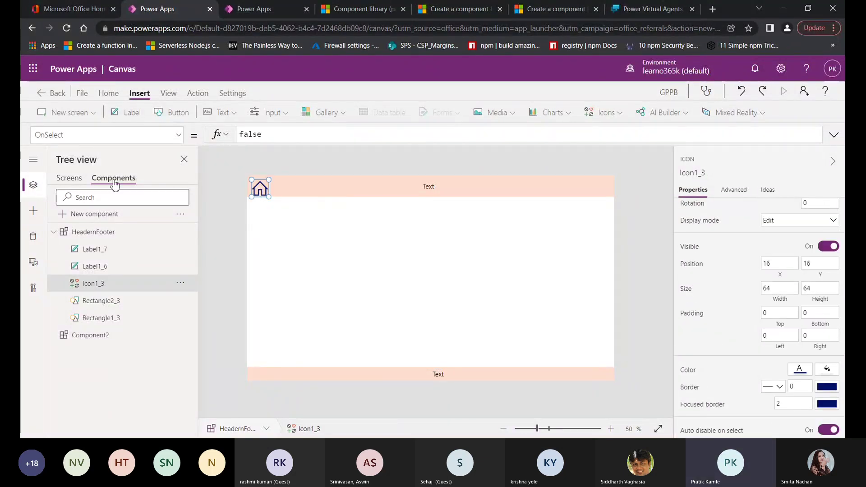
left_click(179, 140)
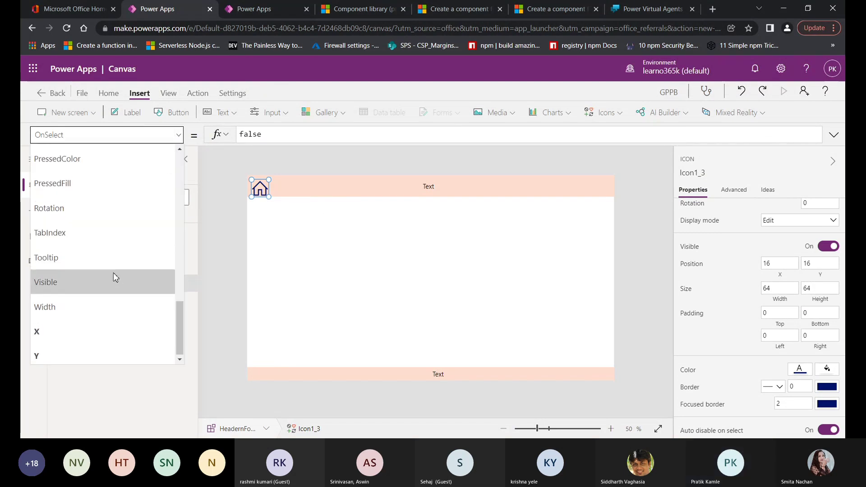
scroll(113, 273, "up", 5)
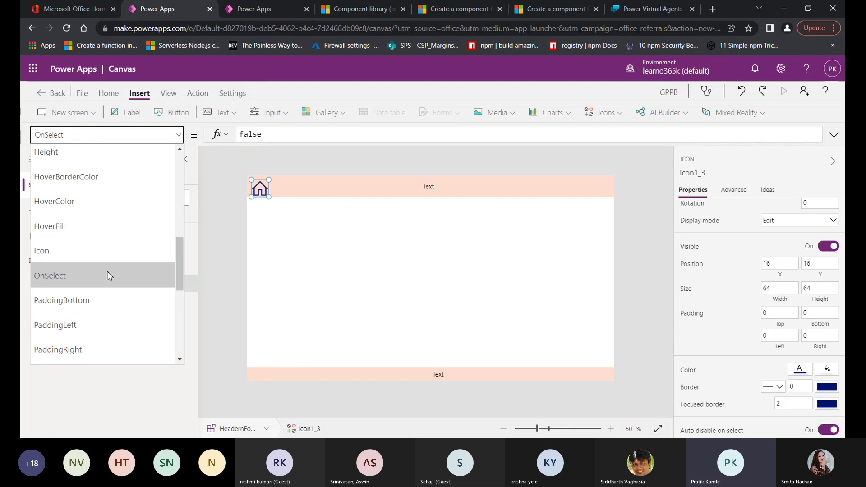
scroll(100, 261, "up", 4)
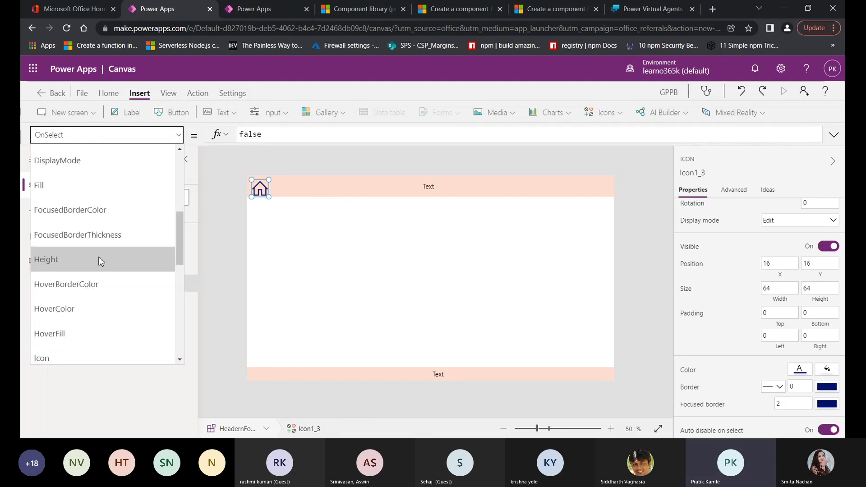
scroll(102, 255, "up", 2)
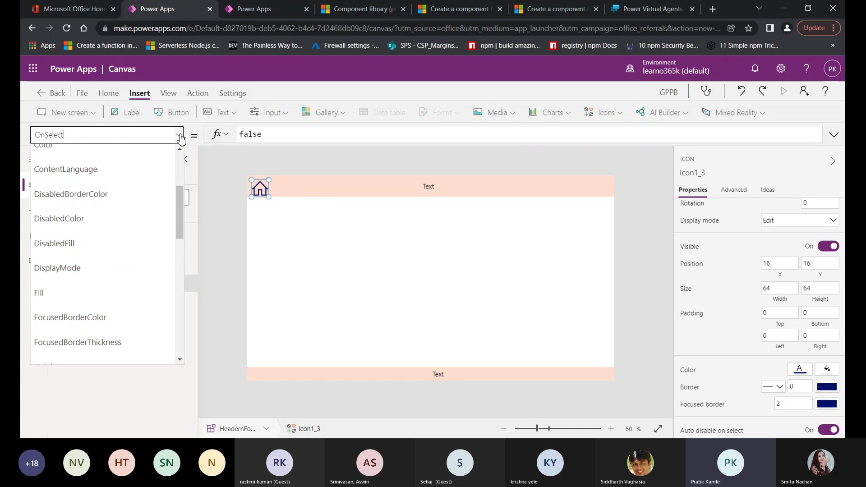
left_click(181, 138)
double_click(282, 135)
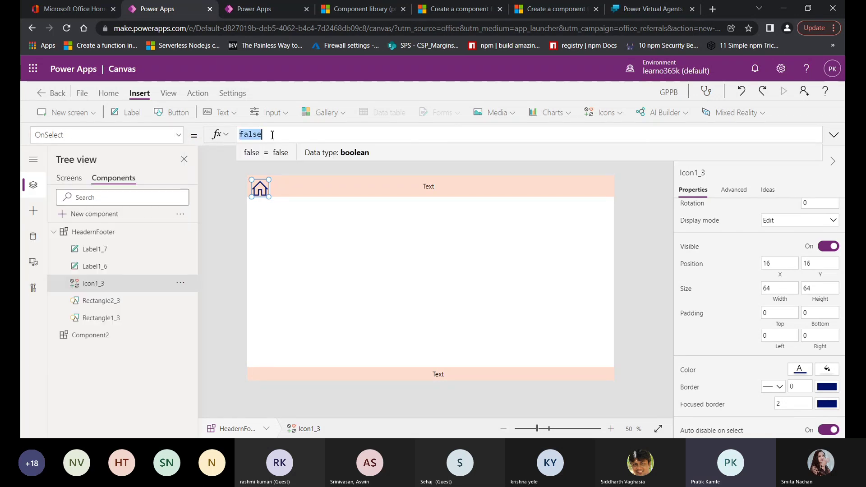
type("Naviga")
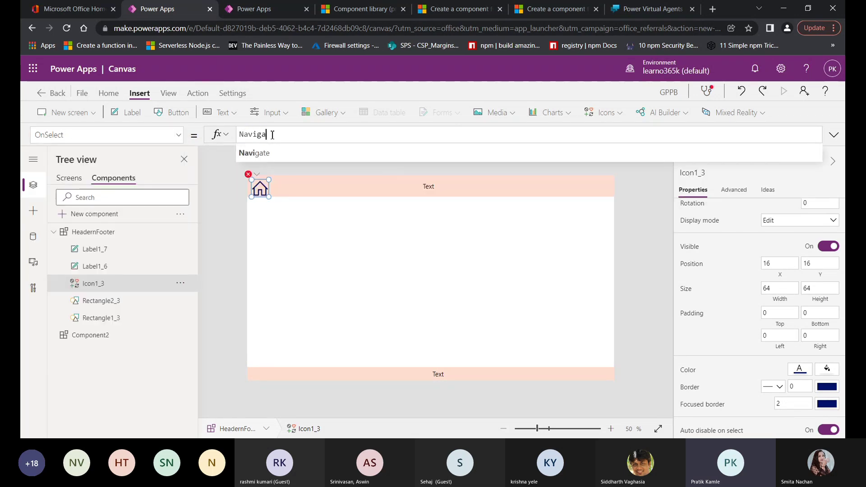
type("te(")
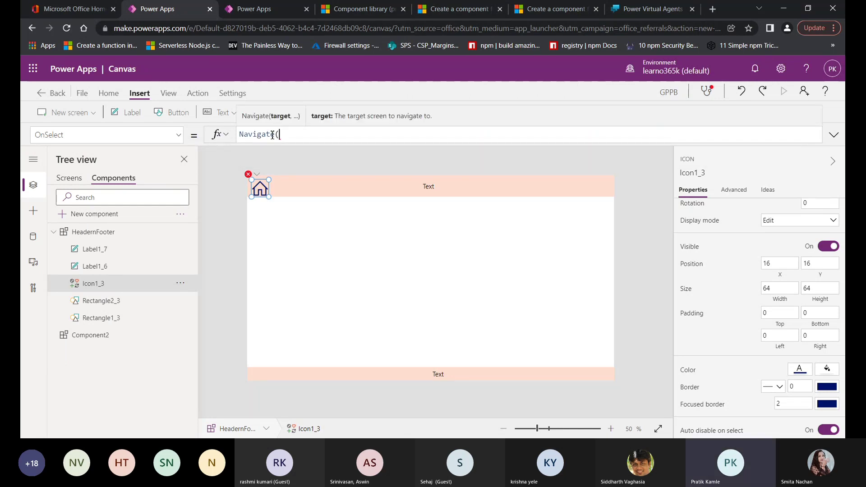
type("HeadernFooter")
key("Tab")
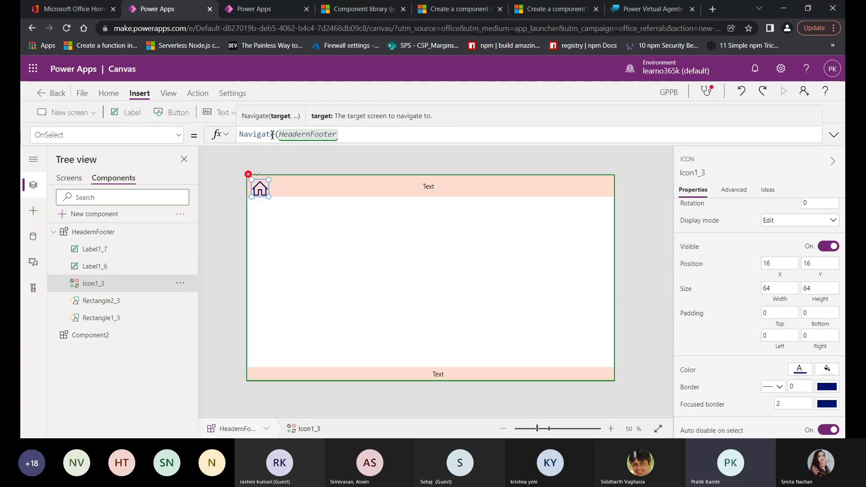
type(".")
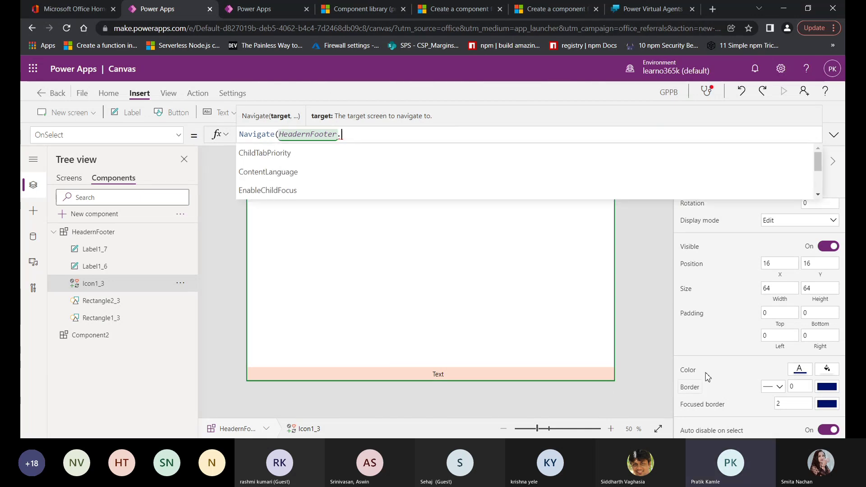
Look through the properties offered for HeadernFooter and check the component's custom property list for the navigation property, returning to Icon1_3.
scroll(706, 375, "down", 3)
scroll(271, 169, "down", 2)
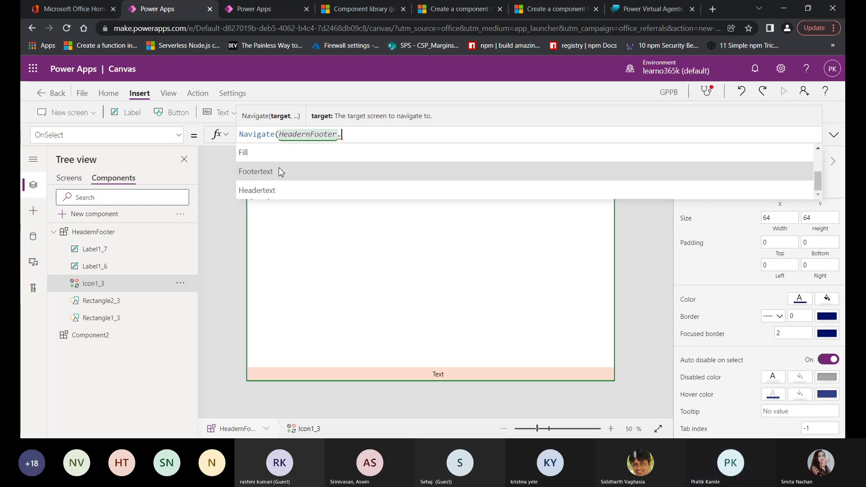
scroll(269, 178, "up", 2)
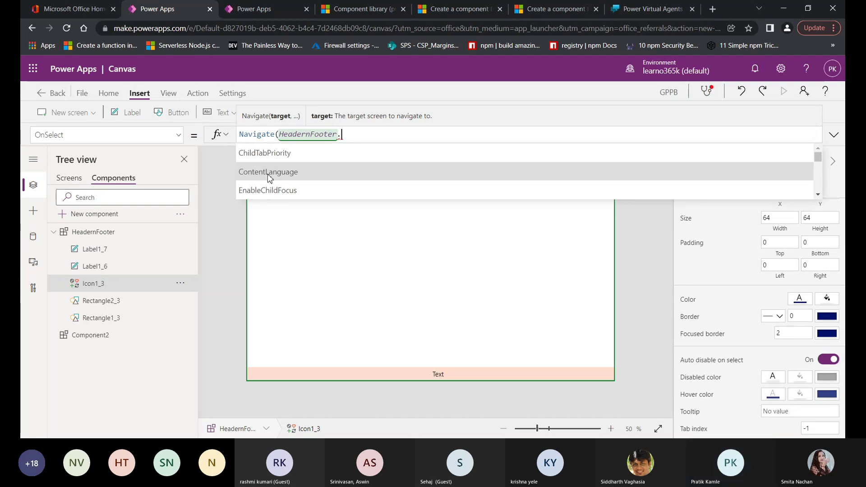
left_click(91, 234)
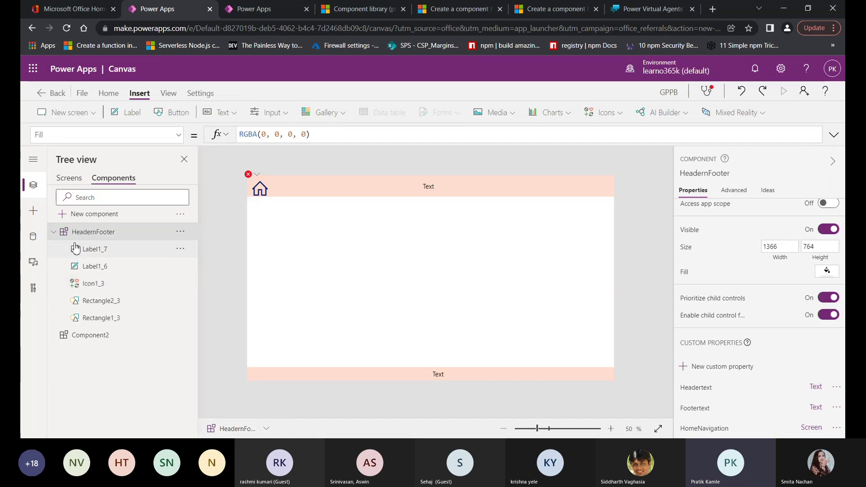
left_click(112, 285)
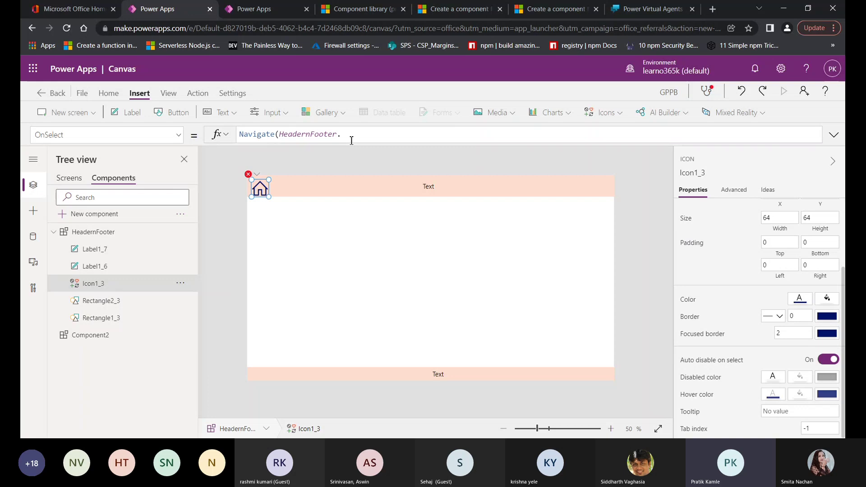
Complete Icon1_3's OnSelect formula as Navigate(HeadernFooter.HomeNavigation).
type("Hom")
key("Tab")
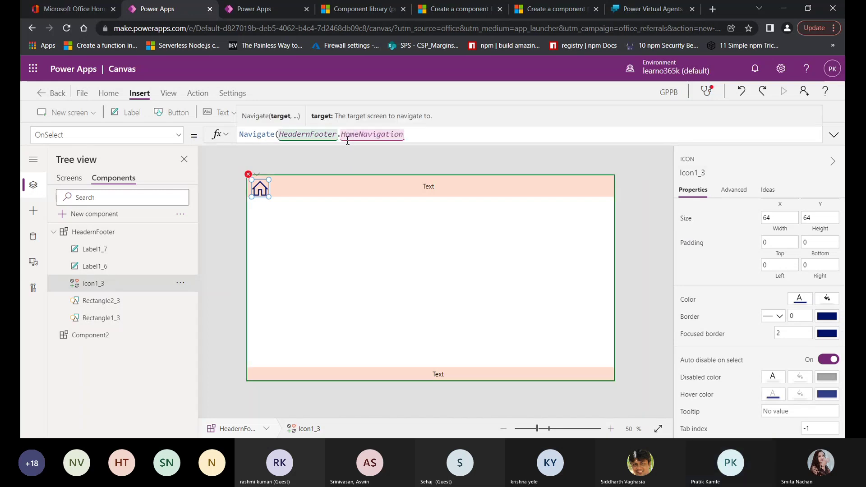
type(")")
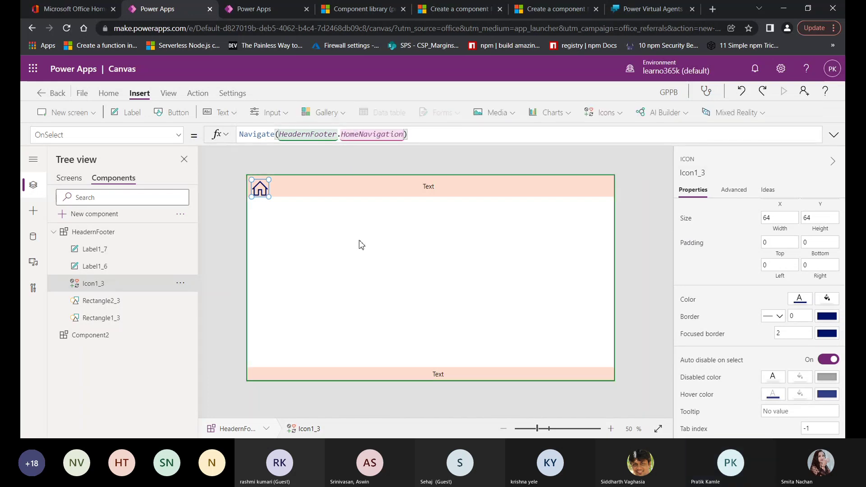
left_click(355, 245)
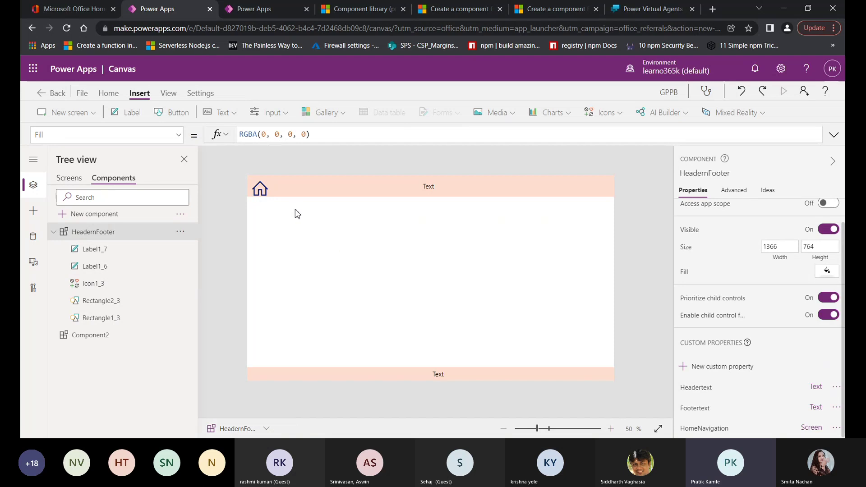
For HeadernFooter_1 on Screen2, set Headertext to "Screen 2 header" and Footertext to "Screen 2 gooter".
left_click(67, 180)
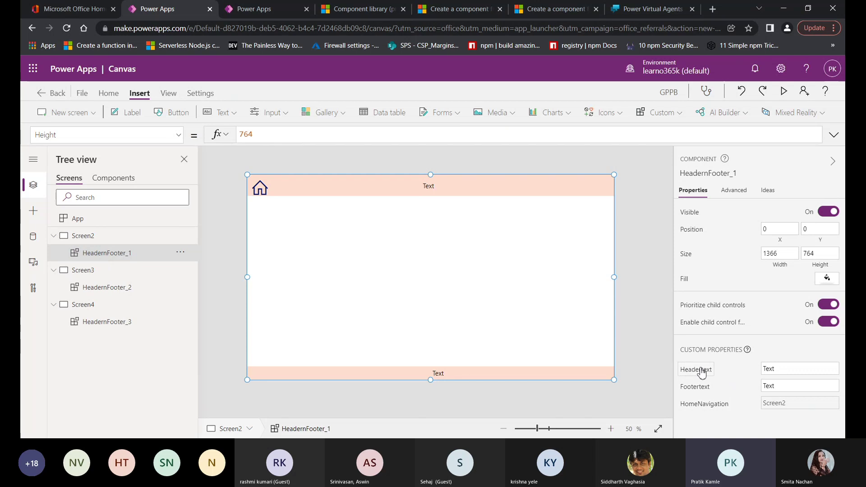
left_click(782, 371)
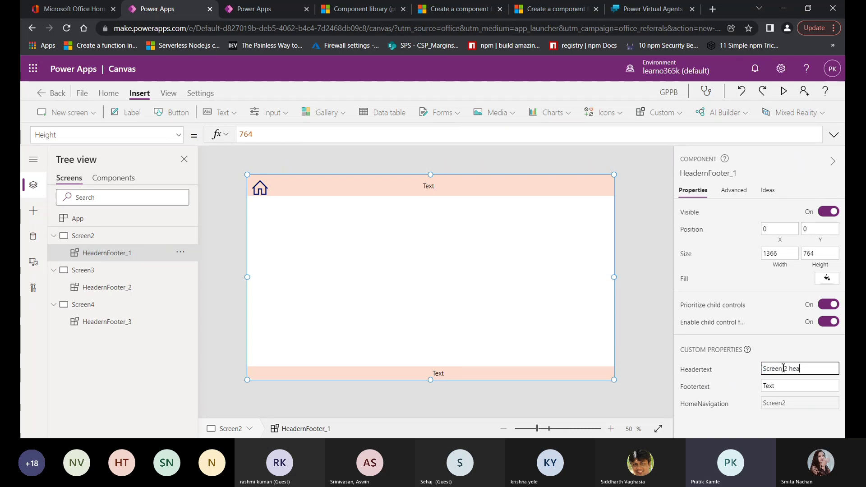
left_click(752, 379)
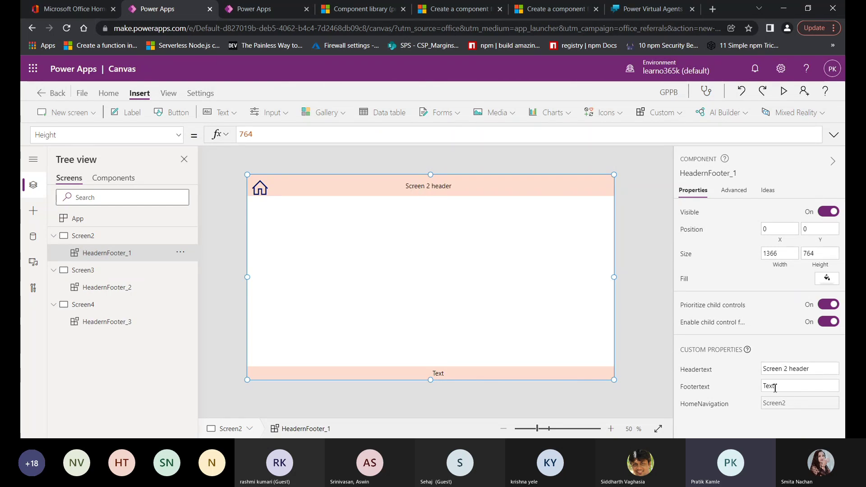
double_click(784, 388)
type("S")
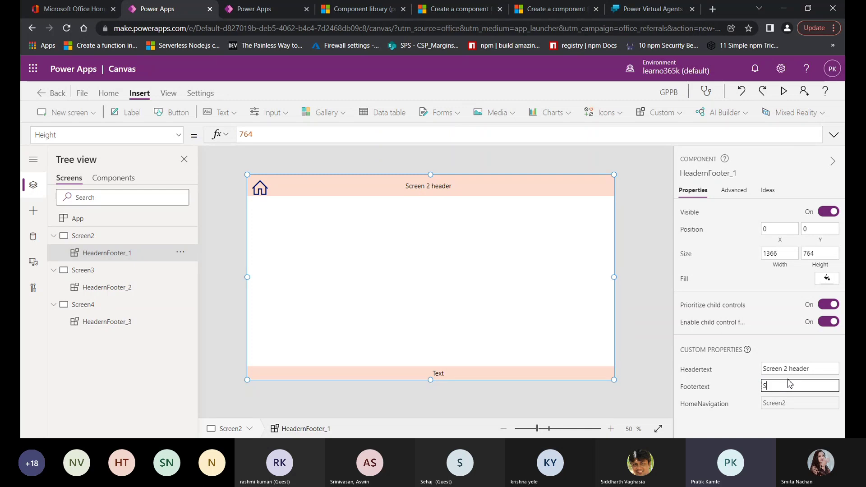
type("creen 2 gooter")
left_click(492, 383)
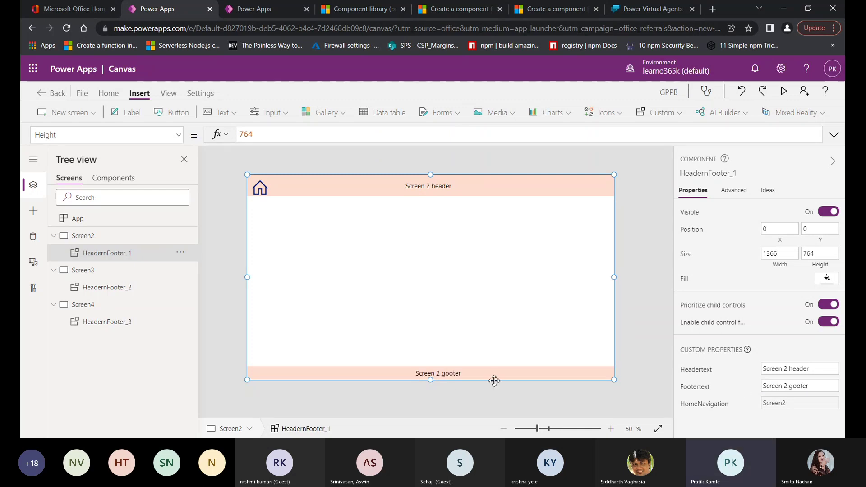
Check the HomeNavigation formula of HeadernFooter_1 and rename Screen2 as Home.
left_click(782, 405)
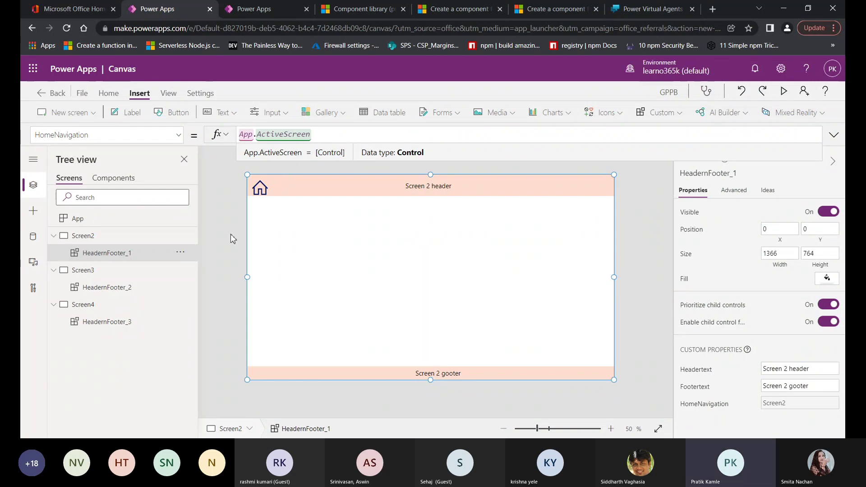
left_click(100, 290)
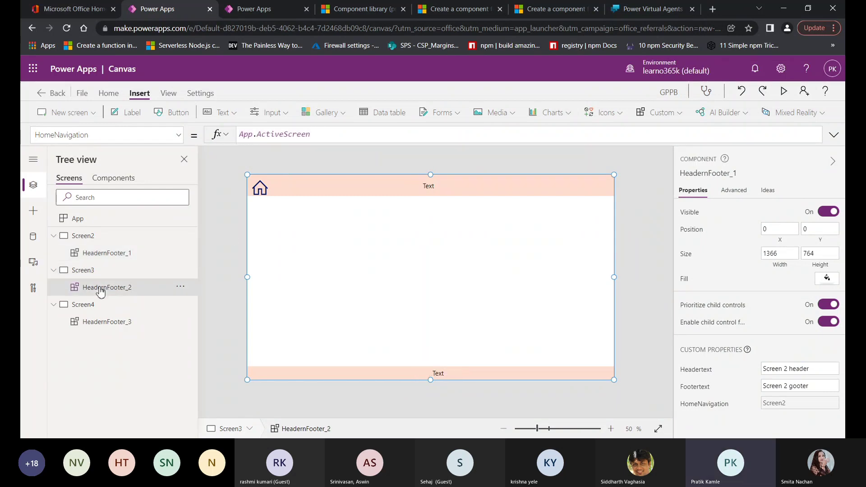
left_click(179, 237)
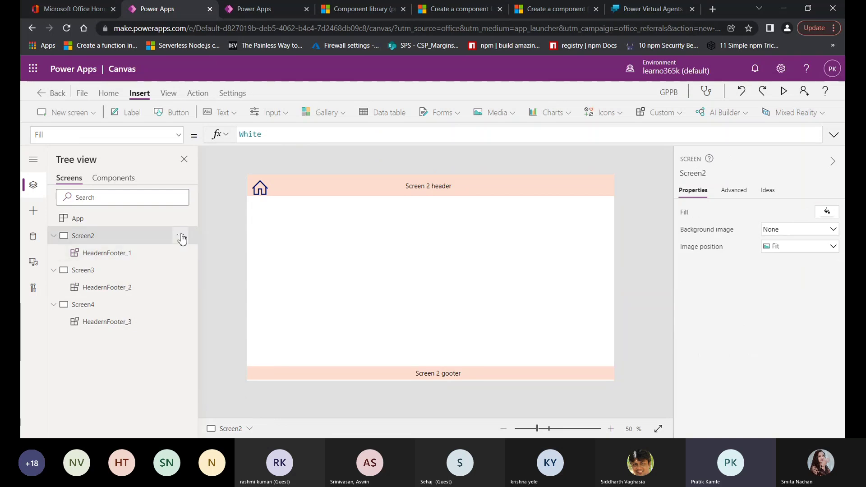
left_click(181, 238)
left_click(195, 331)
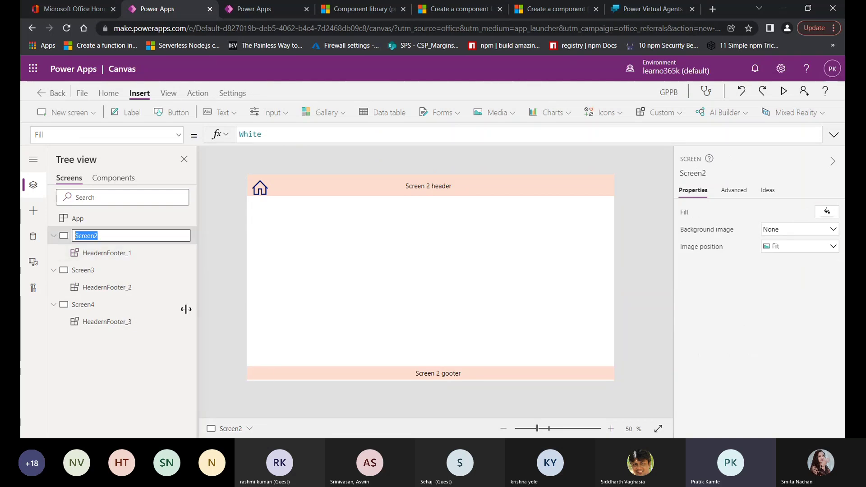
type("Home")
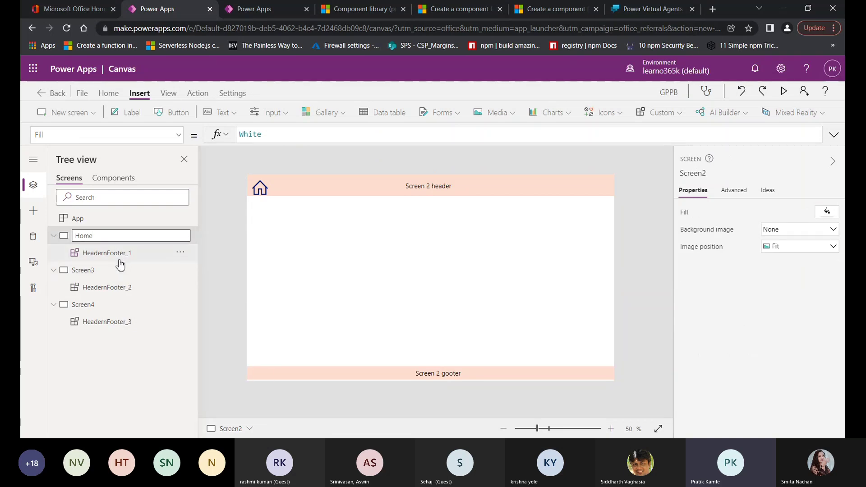
left_click(103, 368)
Set the HomeNavigation property of HeadernFooter_2 on Screen3 to the Home screen.
left_click(108, 290)
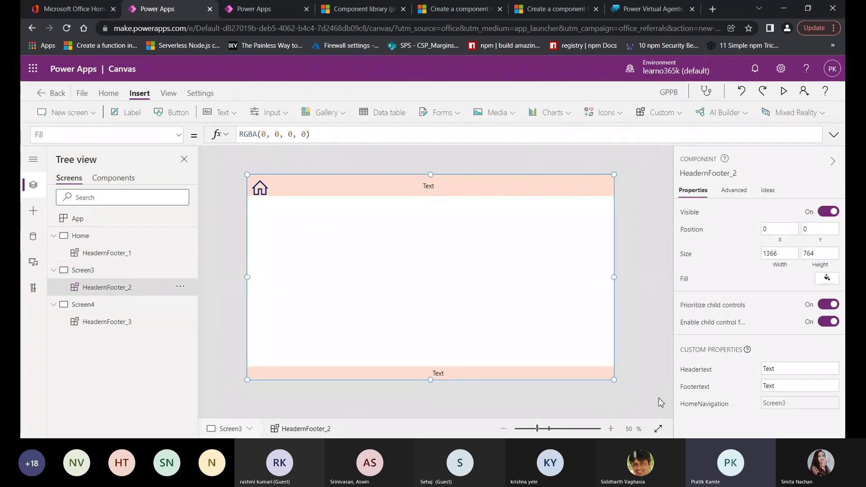
left_click(798, 403)
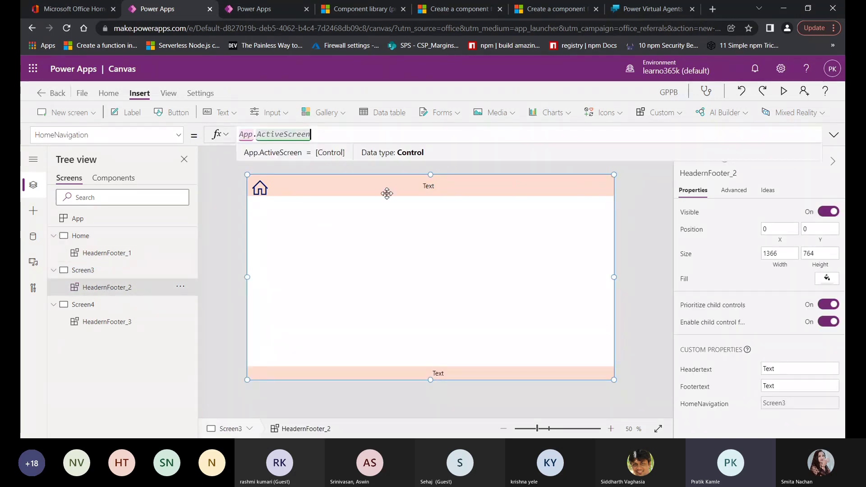
triple_click(328, 138)
type("Gom")
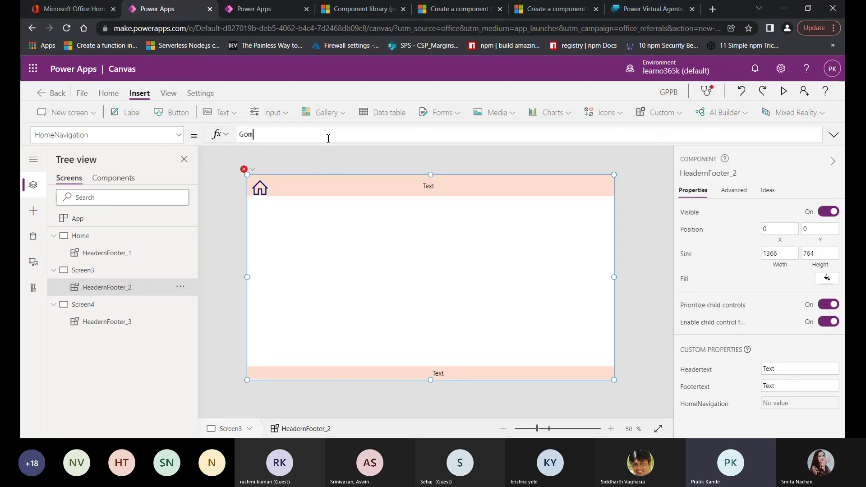
key("ctrl+a")
type("h")
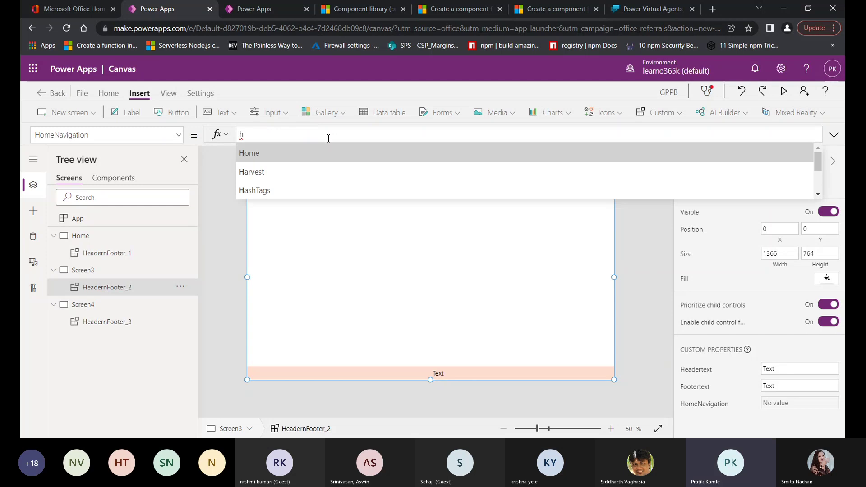
key("Tab")
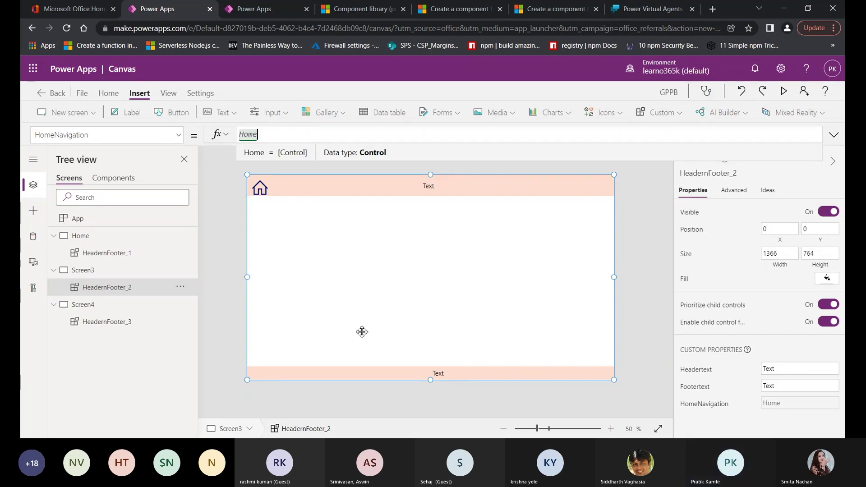
Set the HomeNavigation property of HeadernFooter_3 on Screen4 to the Home screen.
left_click(114, 323)
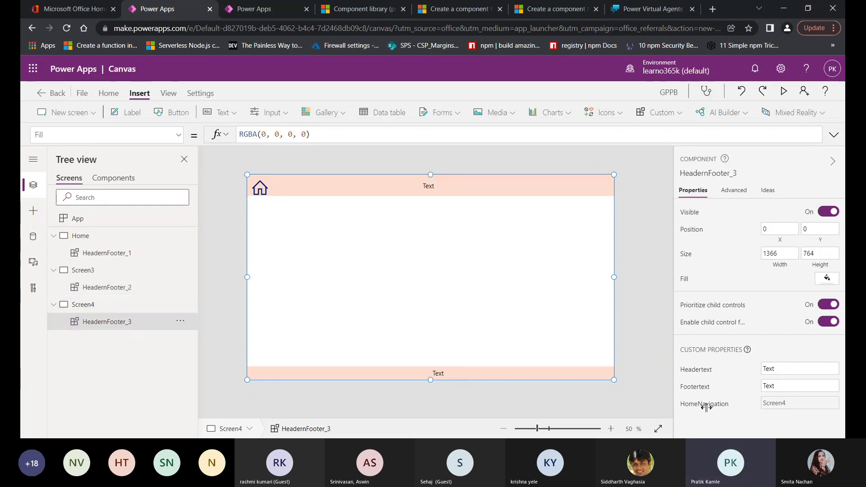
left_click(335, 136)
key("ctrl+a")
key("BackSpace")
type("Home")
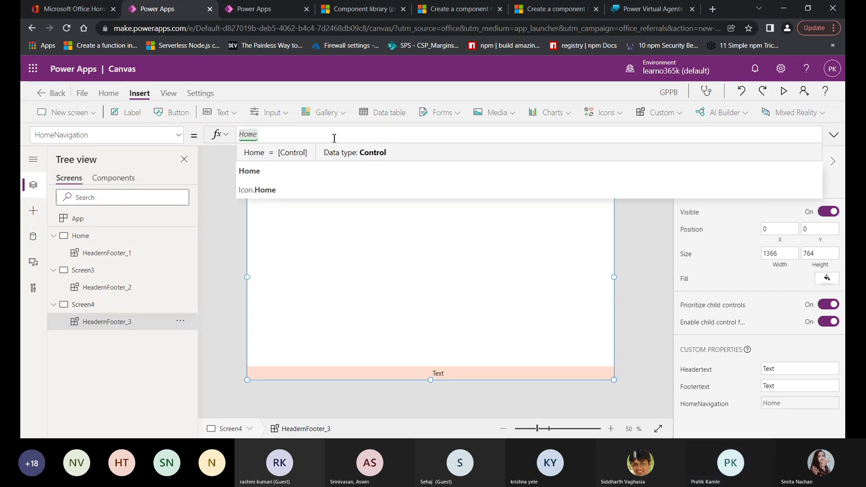
left_click(300, 281)
Set the Headertext of HeadernFooter_3 on Screen4 to "Screen 4 header".
double_click(792, 374)
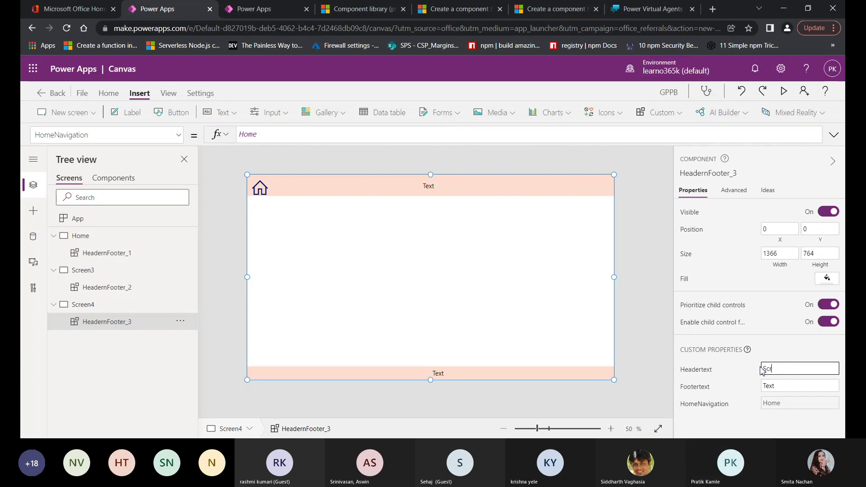
left_click(792, 387)
left_click(803, 370)
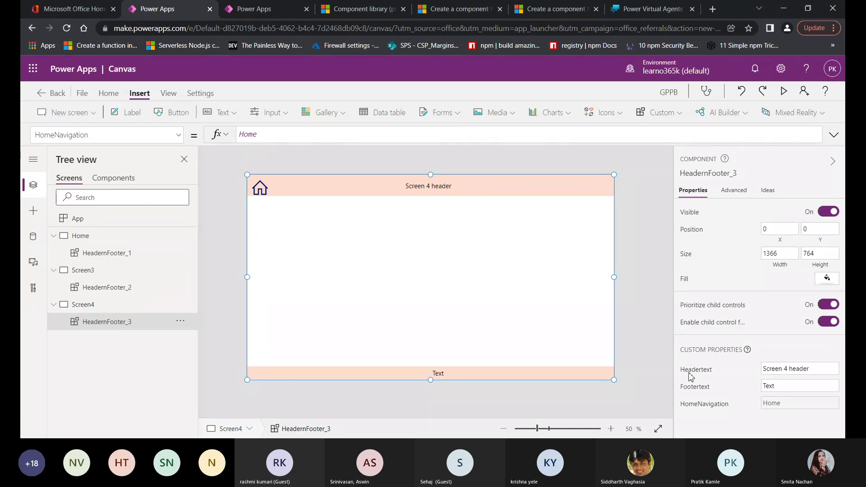
Set the Headertext of HeadernFooter_2 on Screen3 to "Header 3".
left_click(105, 288)
left_click(783, 367)
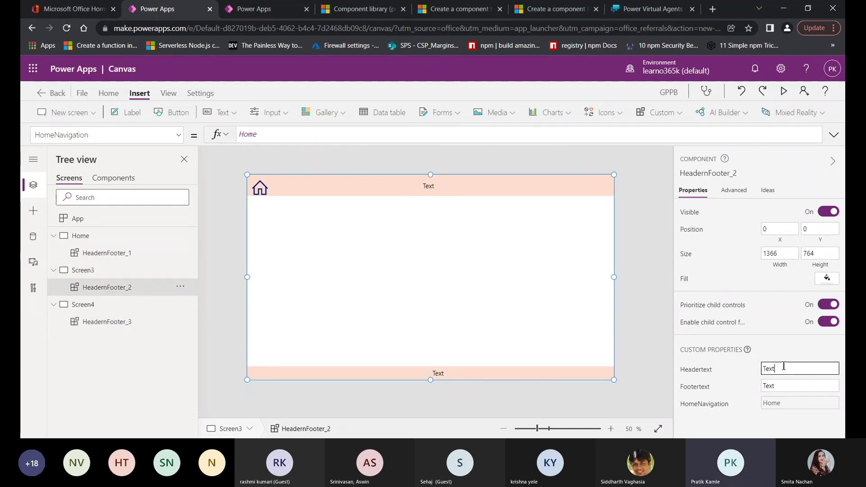
type("Header 3")
left_click(740, 368)
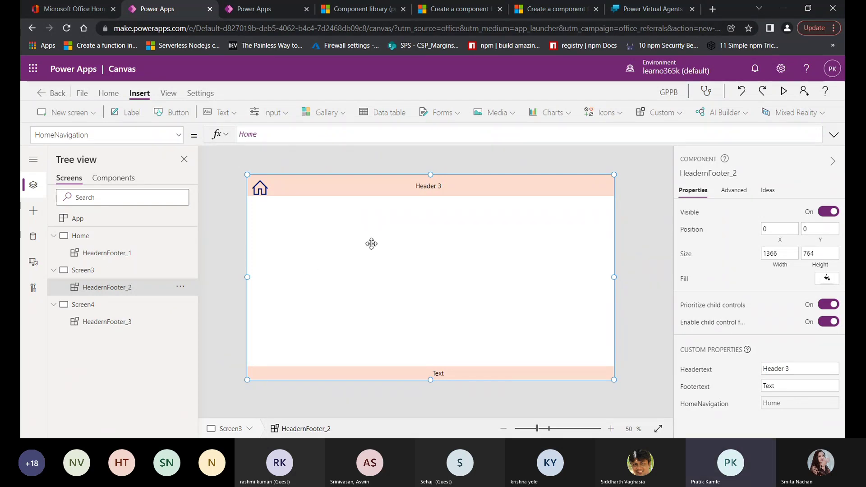
Preview the app from Screen3, test the header's home icon, and return to editing.
left_click(786, 92)
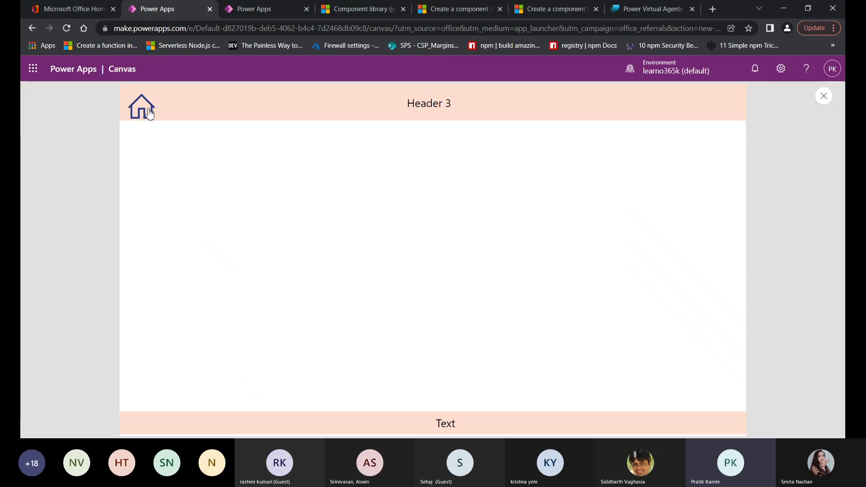
left_click(144, 112)
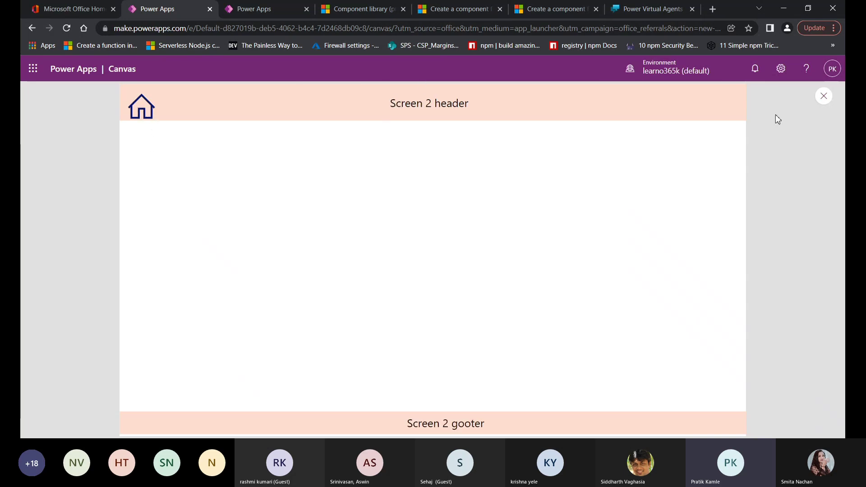
left_click(824, 95)
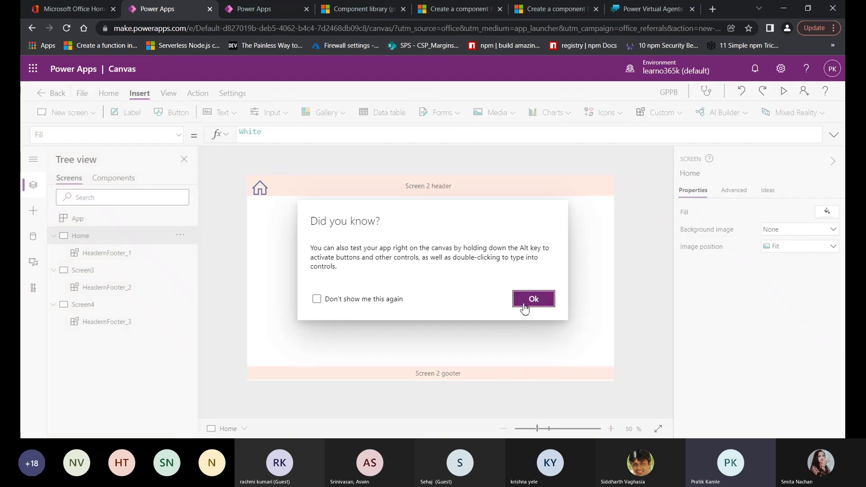
left_click(533, 298)
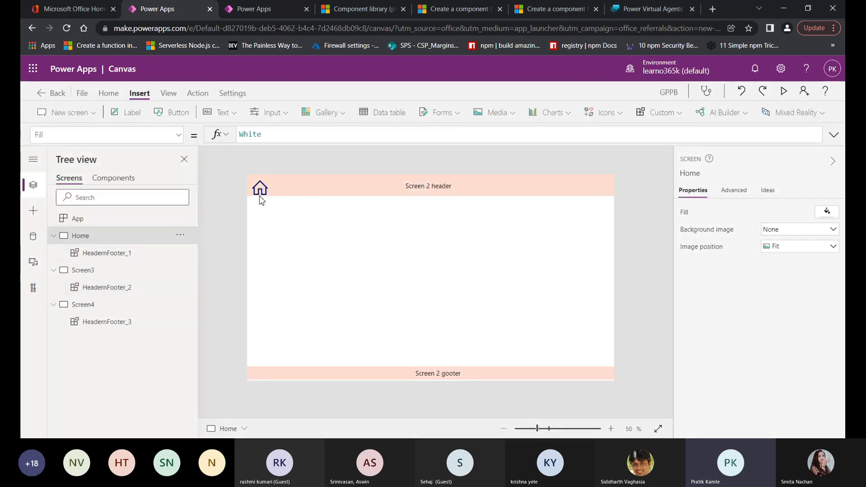
Create a new component in the app and rename it OutputComponent.
left_click(93, 288)
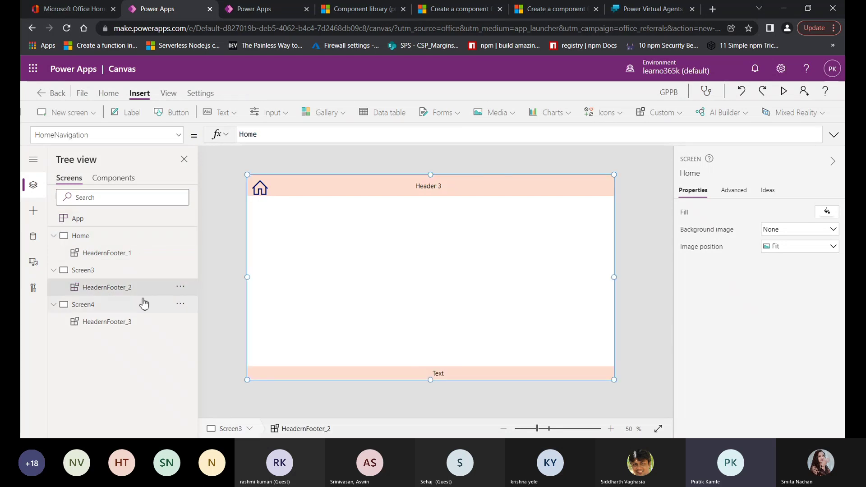
left_click(110, 179)
left_click(56, 232)
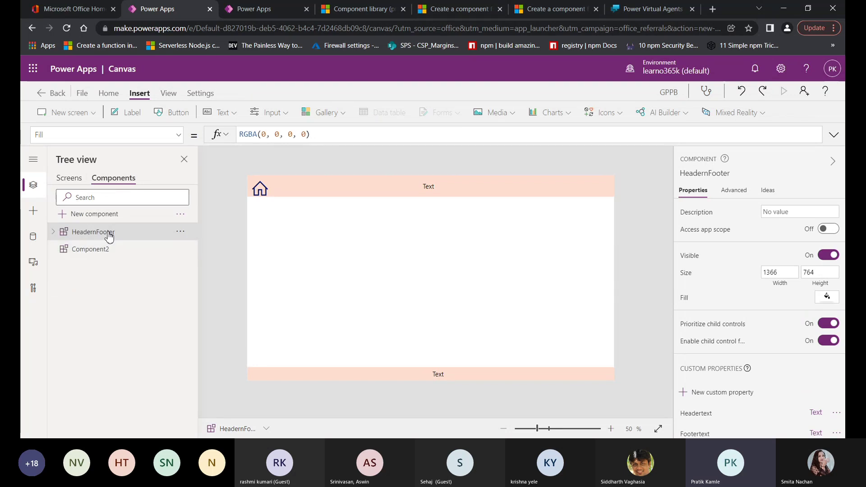
scroll(687, 356, "down", 1)
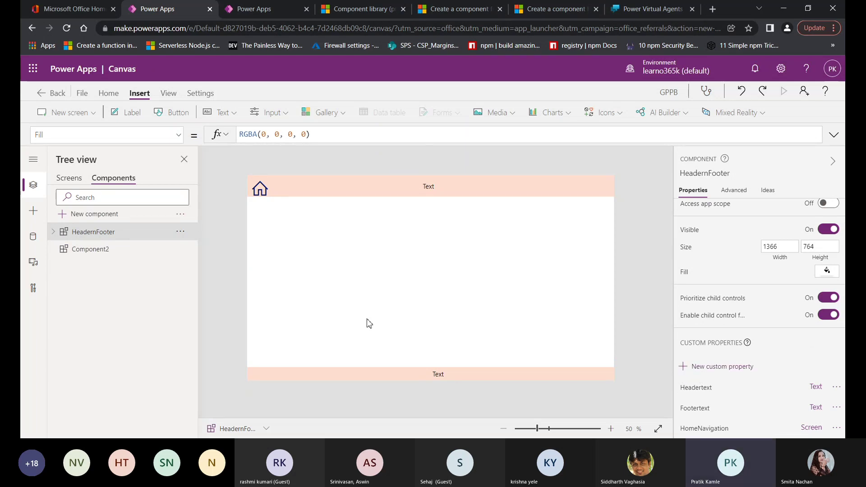
left_click(63, 214)
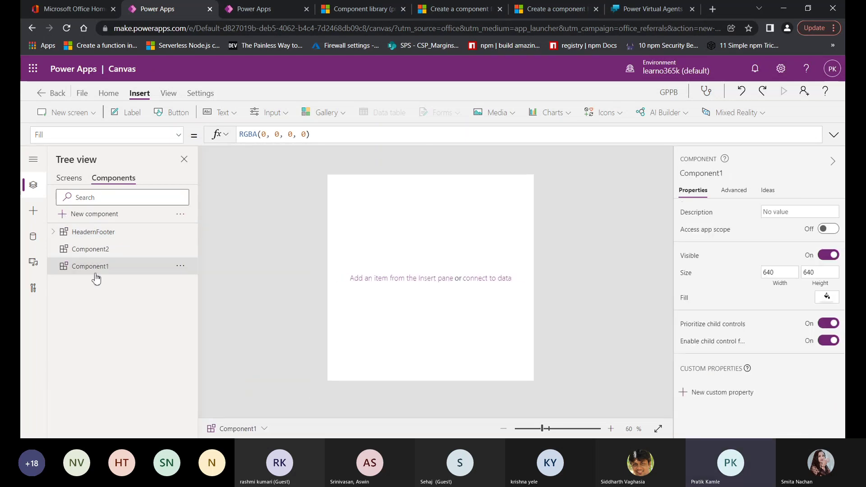
left_click(180, 266)
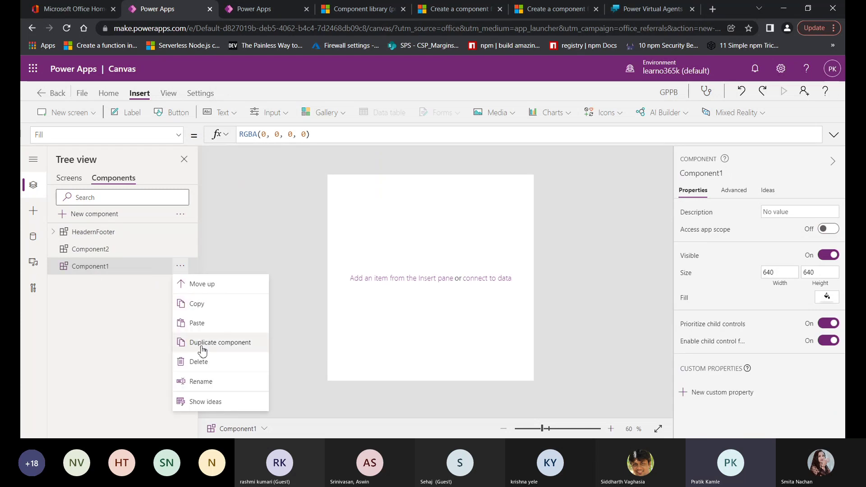
left_click(207, 383)
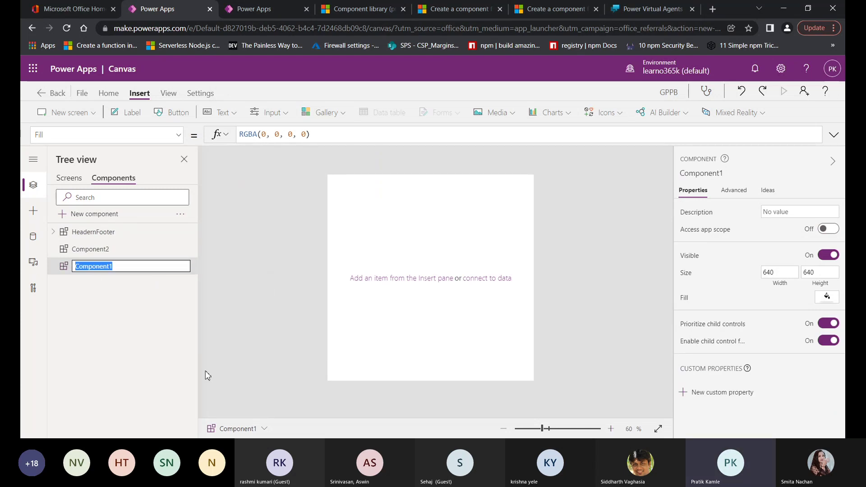
type("OutputCompon")
key("Return")
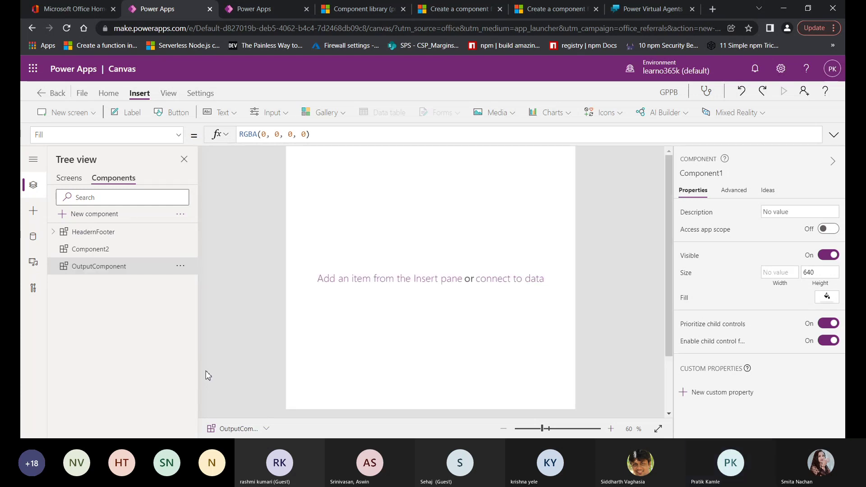
Start a new custom property on OutputComponent with the display name UserSelected.
left_click(705, 393)
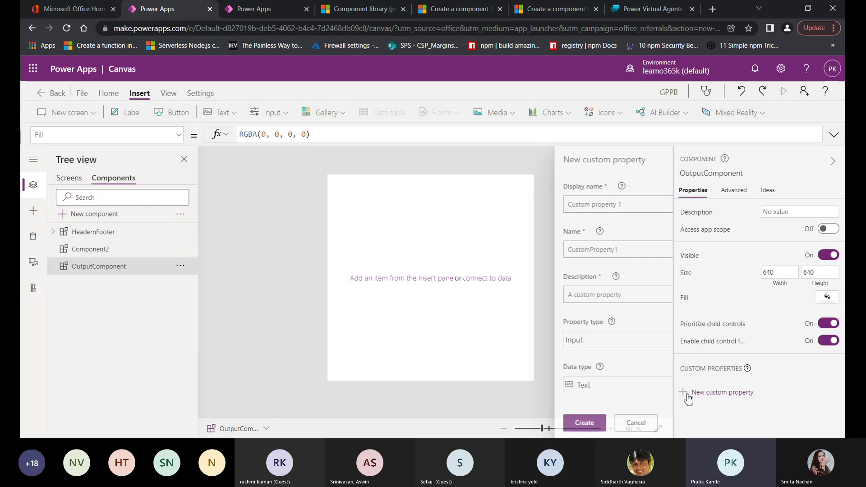
left_click(578, 205)
triple_click(578, 205)
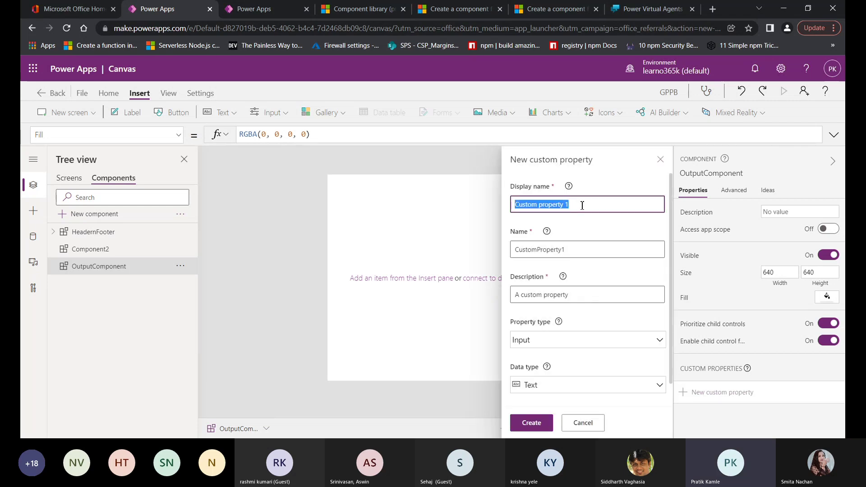
type("O")
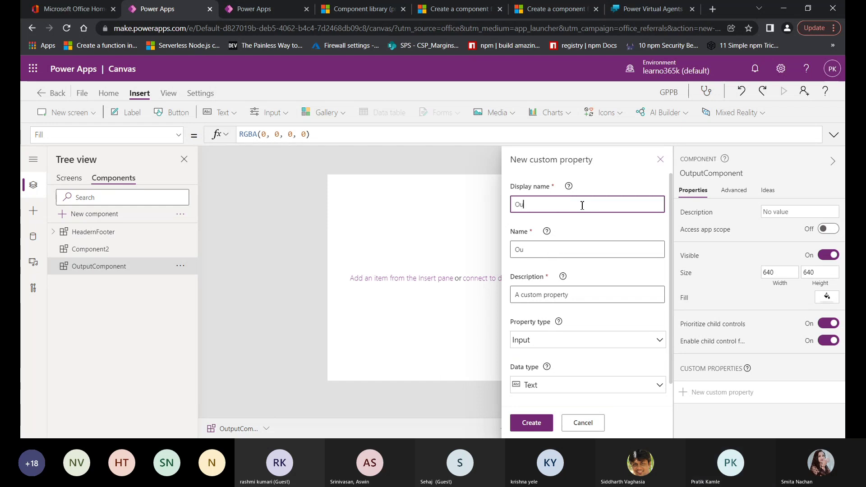
type("u")
triple_click(582, 206)
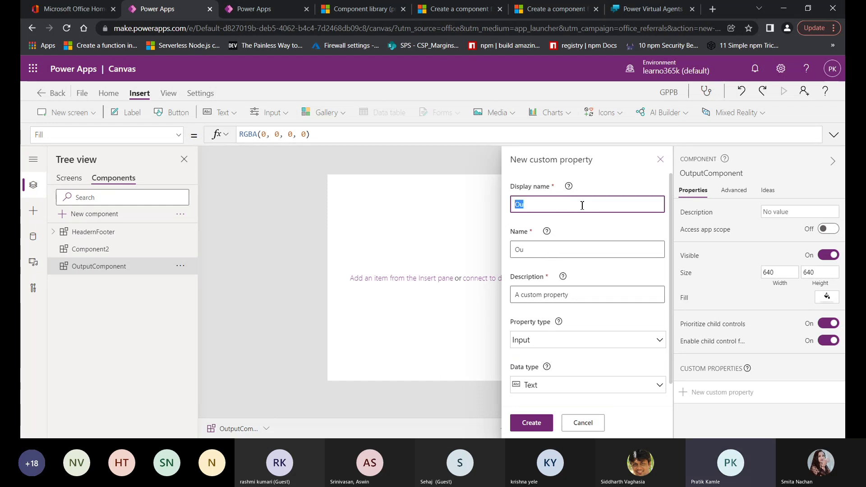
type("Usr")
type("er")
type("Selece")
type("d")
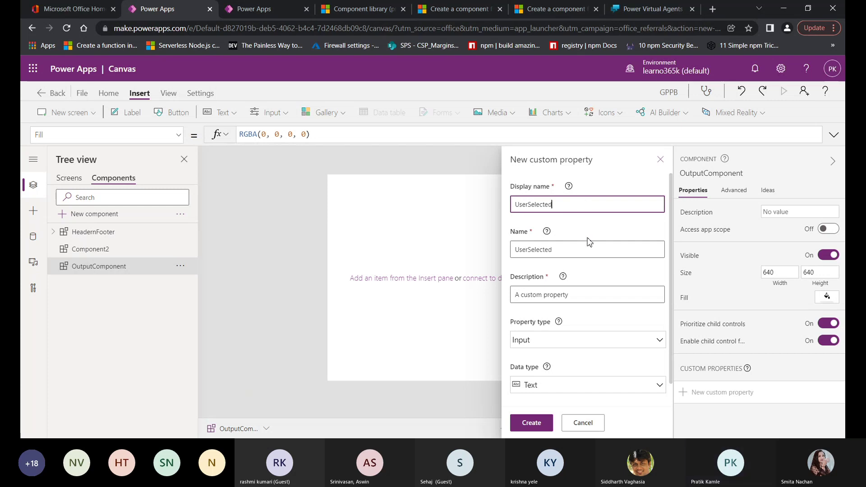
Set the UserSelected property type to Output, keep the Text data type, and create the property.
scroll(590, 242, "down", 1)
left_click(576, 317)
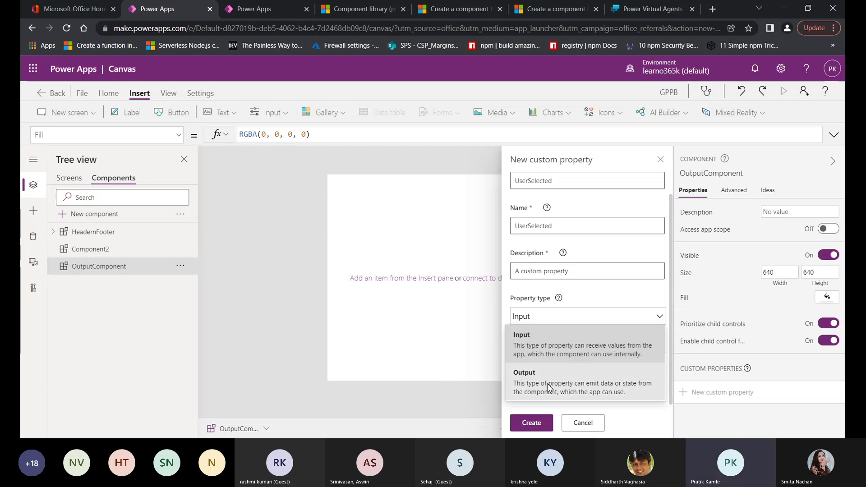
left_click(549, 388)
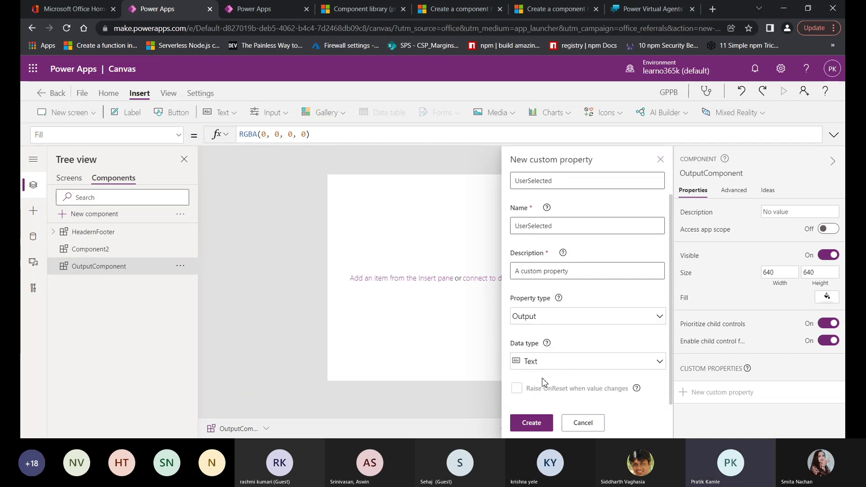
left_click(532, 424)
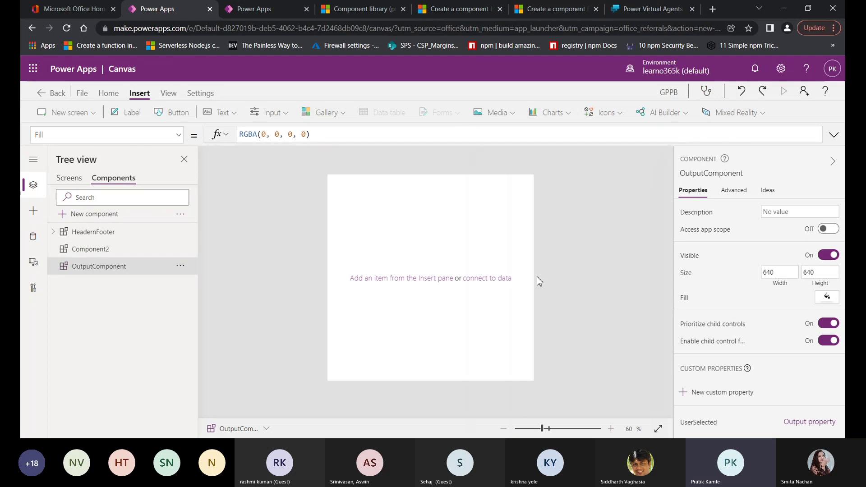
Set the size of OutputComponent to width 1366 and height 764.
double_click(782, 269)
type("1366")
double_click(827, 273)
type("764")
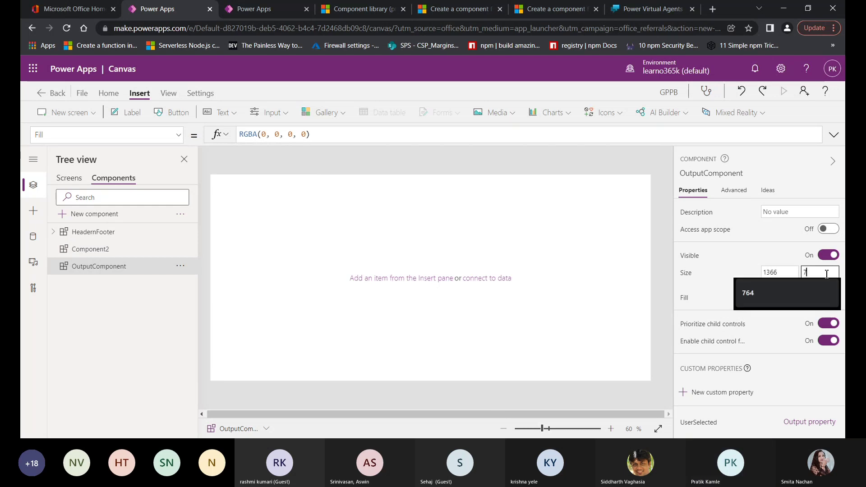
left_click(746, 275)
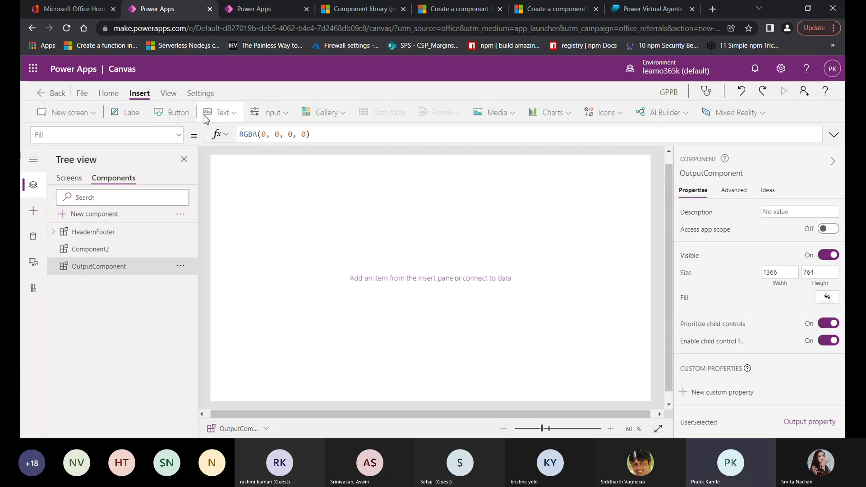
Add a drop down to OutputComponent at about X 75, Y 114 and a label beside it at about X 451, Y 114.
left_click(233, 114)
left_click(270, 115)
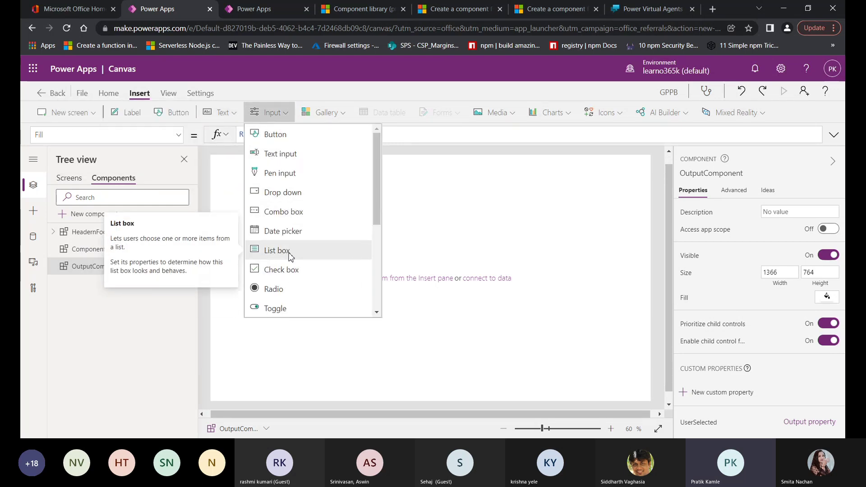
left_click(289, 192)
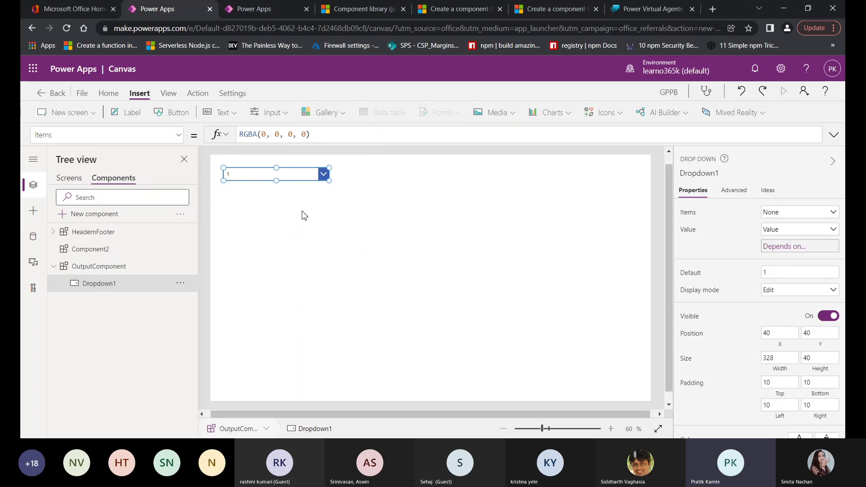
left_click_drag(305, 174, 319, 202)
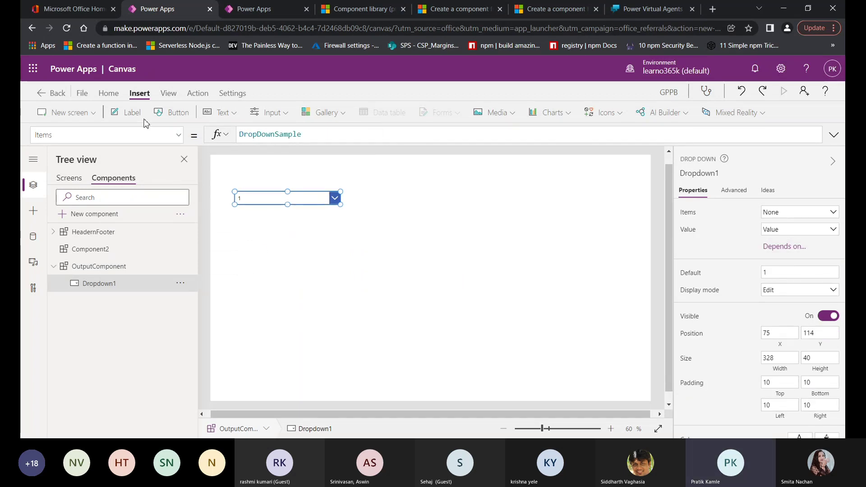
left_click(129, 112)
left_click_drag(245, 176, 378, 200)
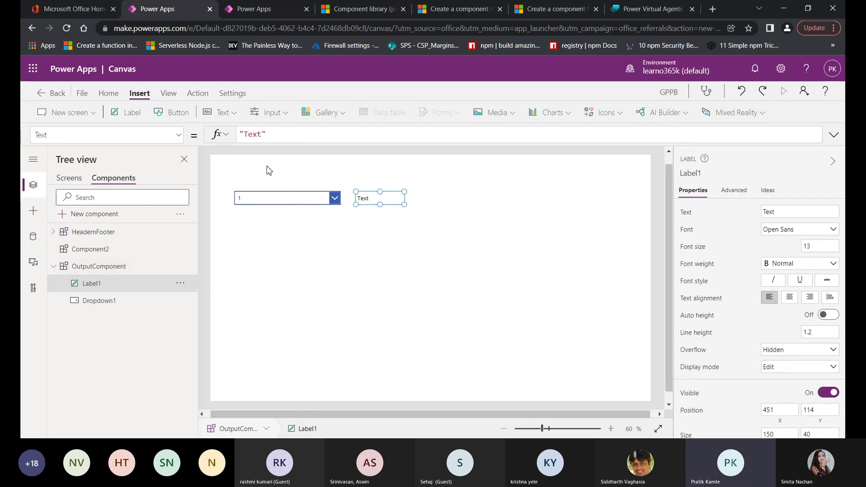
Replace the label's text formula with "User selected value ".
triple_click(272, 134)
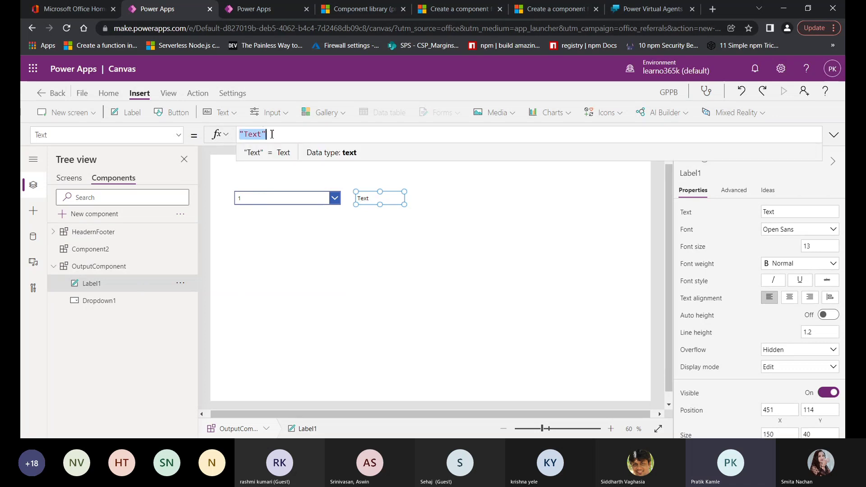
type("\"U")
type("s")
key("BackSpace")
type("User selected ")
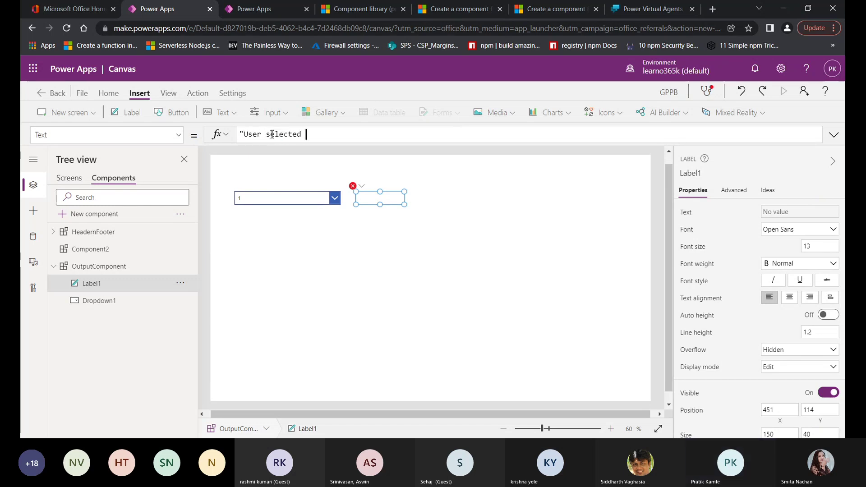
type("value ")
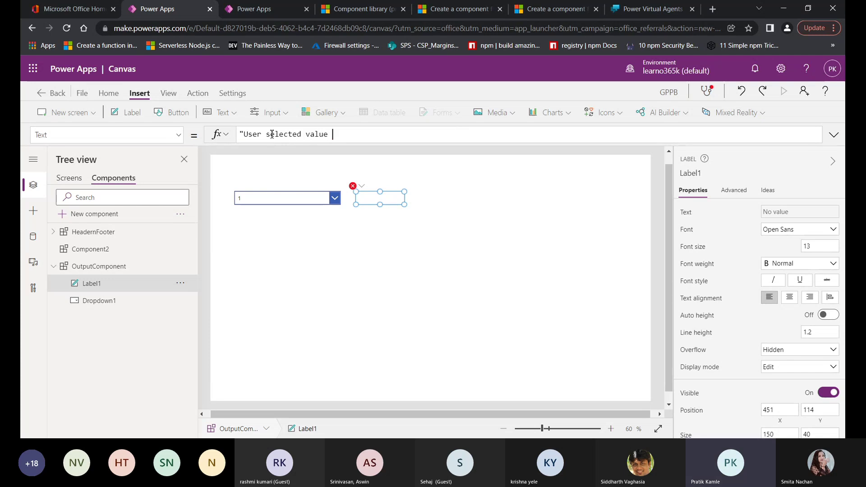
type("\"")
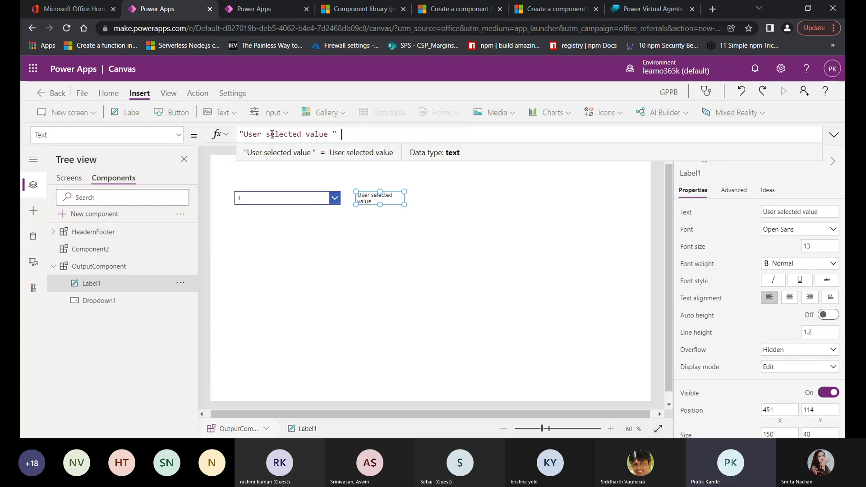
Append & OutputComponent.UserSelected to the label's text formula.
type(" & ")
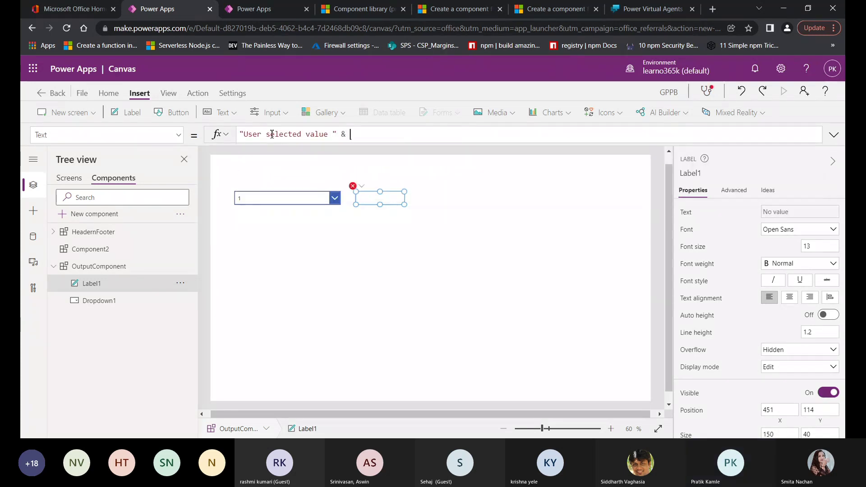
type("Out")
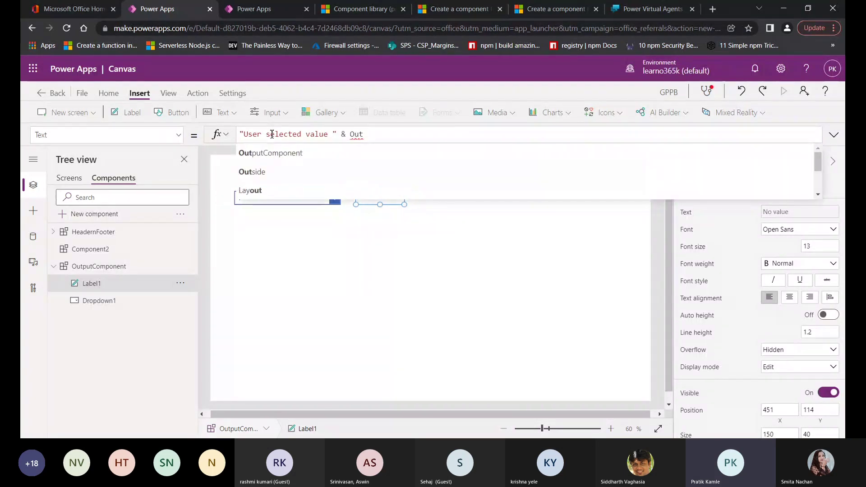
key("Tab")
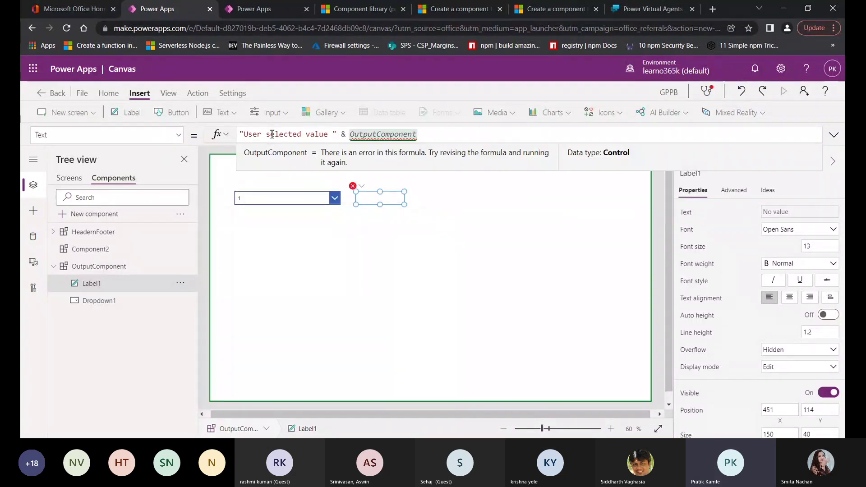
type(".")
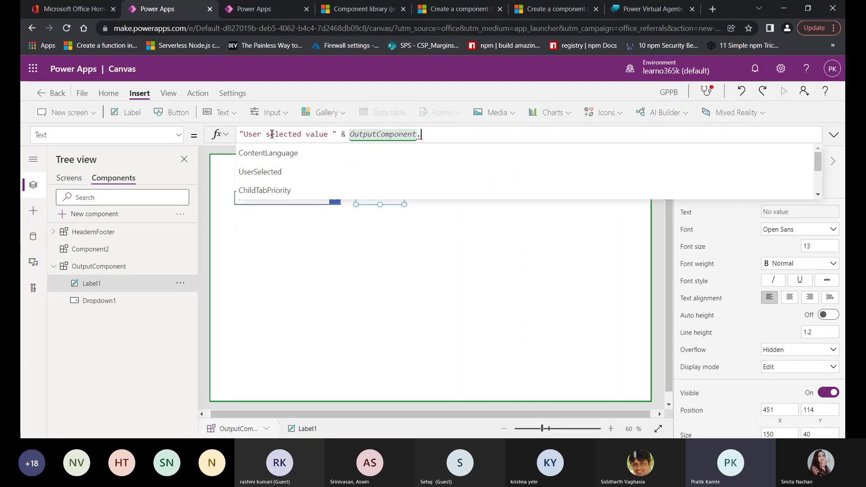
type("U")
key("Tab")
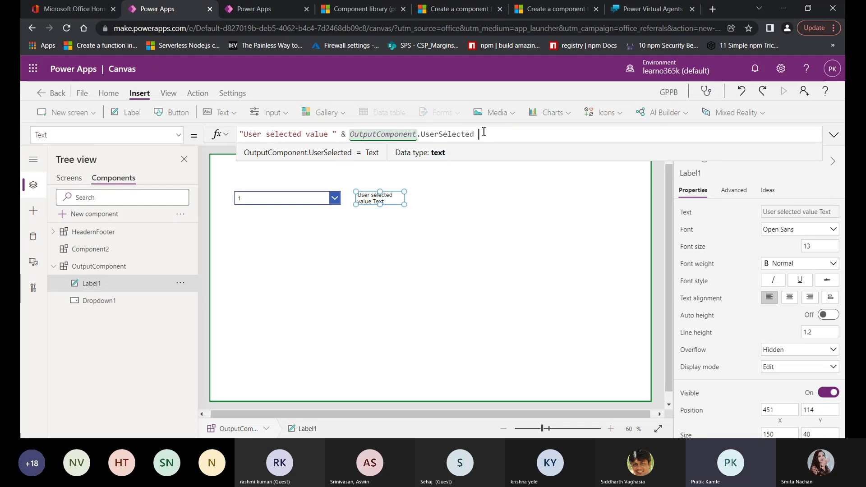
Append & "!" to the end of the label's text formula and widen the label to about 243.
type("\"")
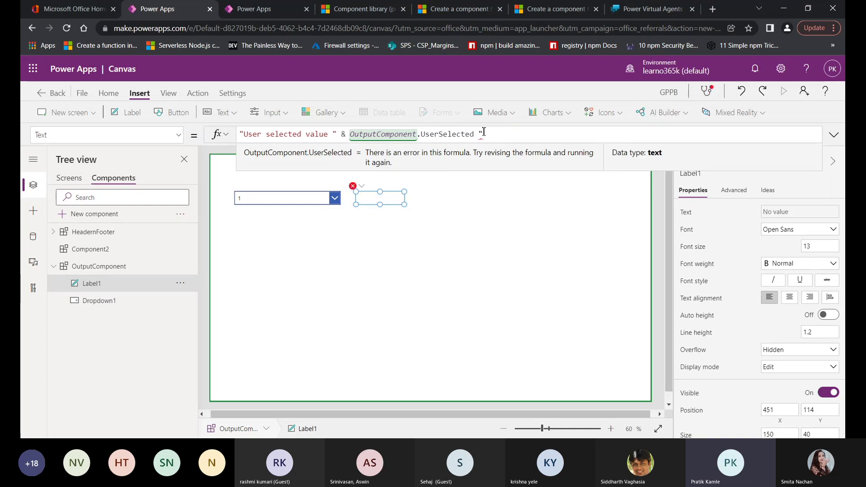
type("\"")
left_click(484, 133)
type("!")
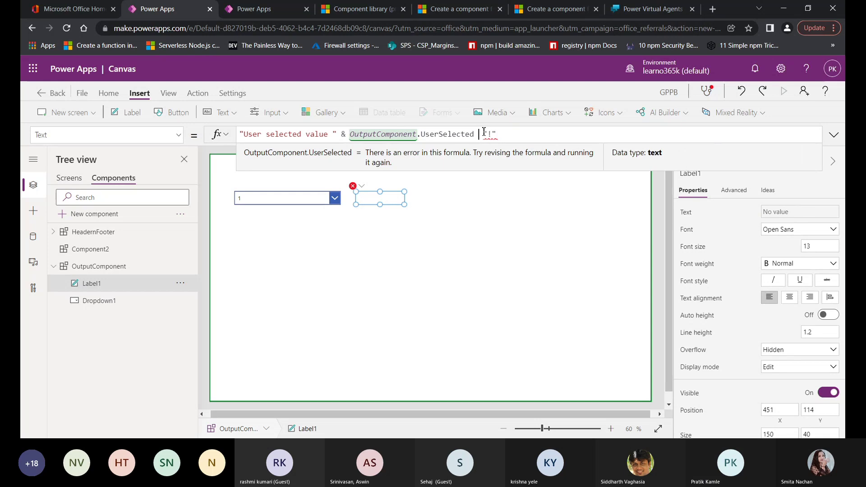
type("&")
left_click(476, 235)
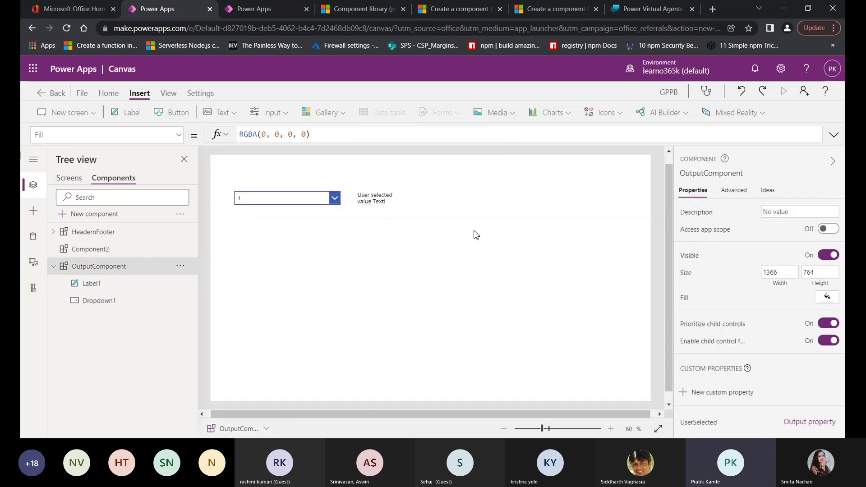
left_click(394, 206)
left_click_drag(403, 205, 435, 204)
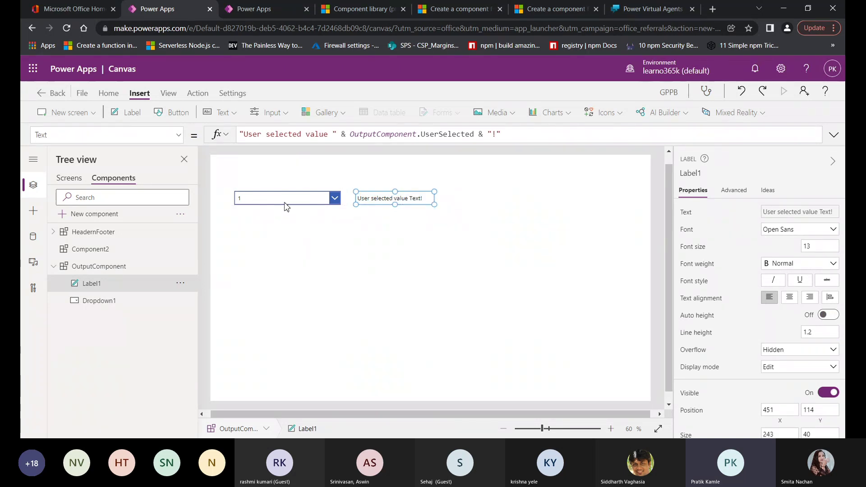
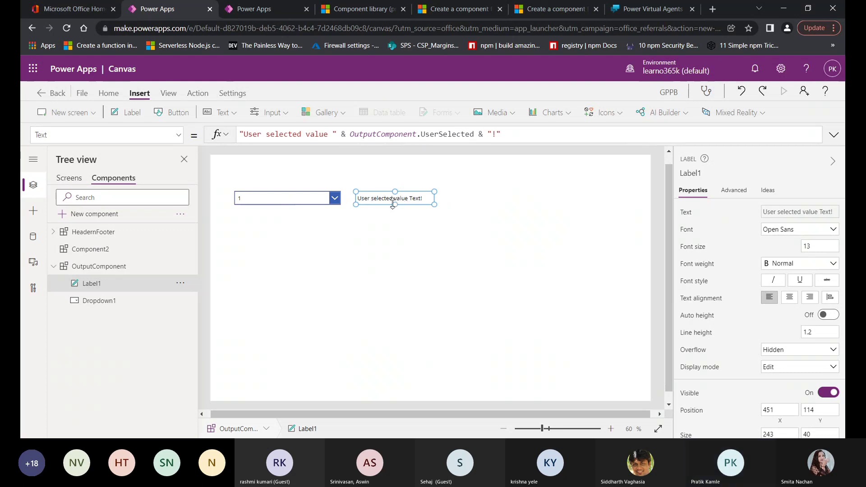
Open the formula of OutputComponent's UserSelected property for editing.
left_click(333, 198)
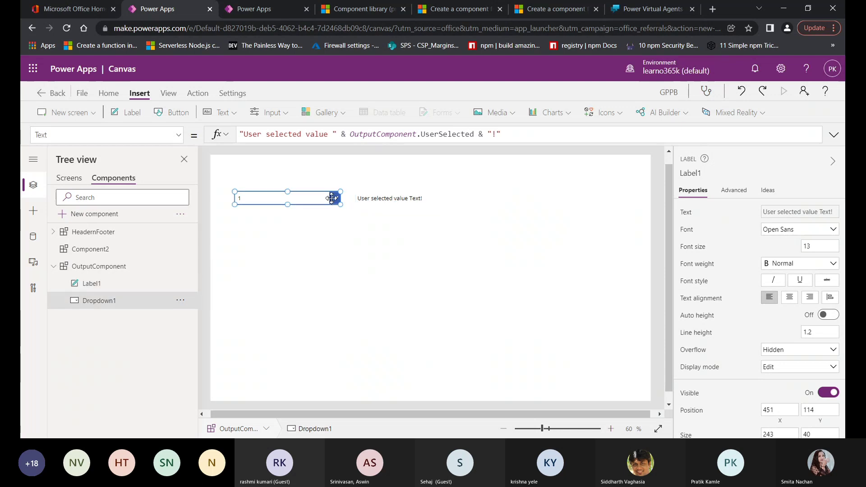
left_click(90, 267)
left_click(176, 135)
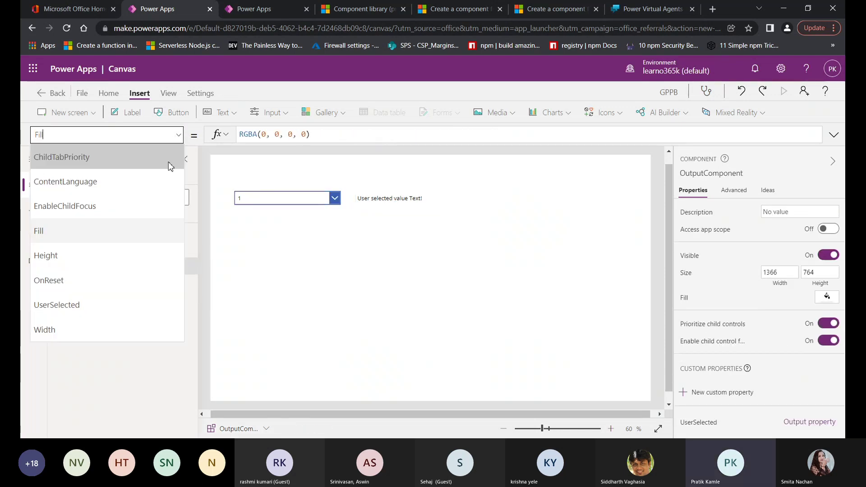
left_click(72, 311)
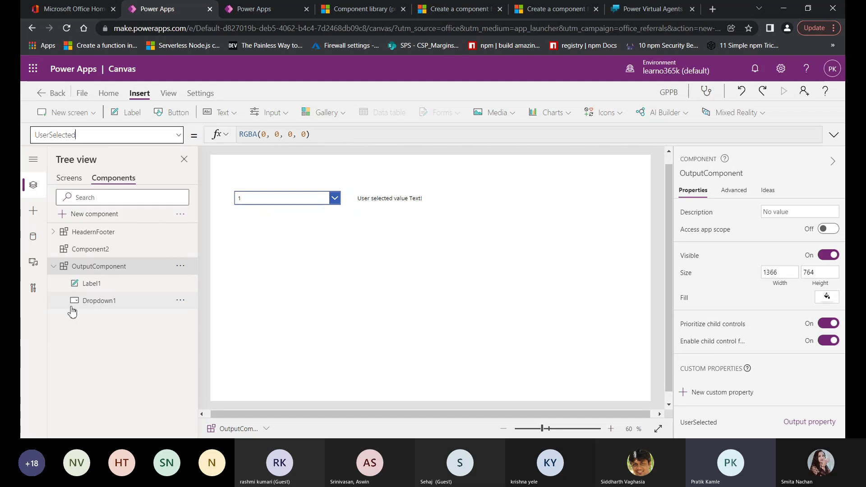
left_click(272, 133)
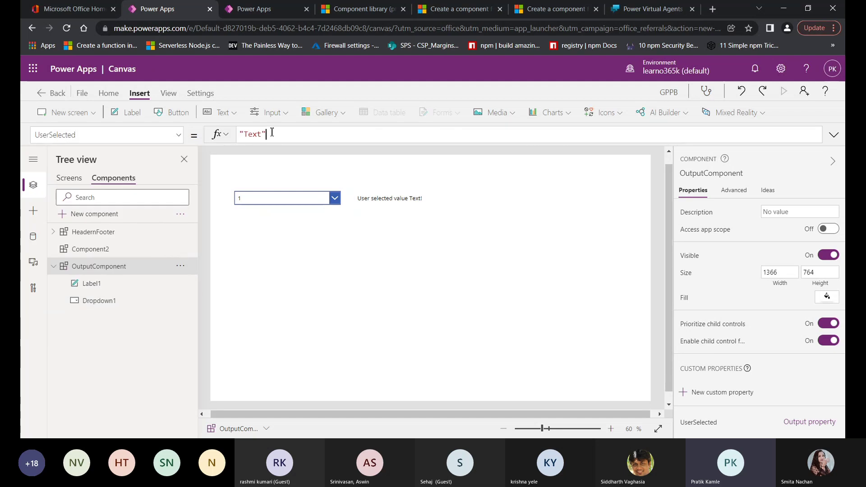
key("ctrl+a")
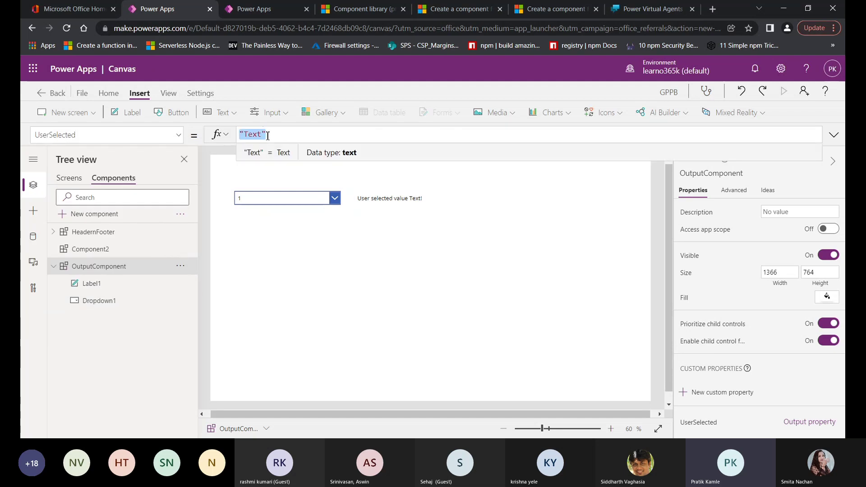
Move the label's whole text formula into OutputComponent's UserSelected property, replacing its default text and emptying the label's formula.
left_click(379, 204)
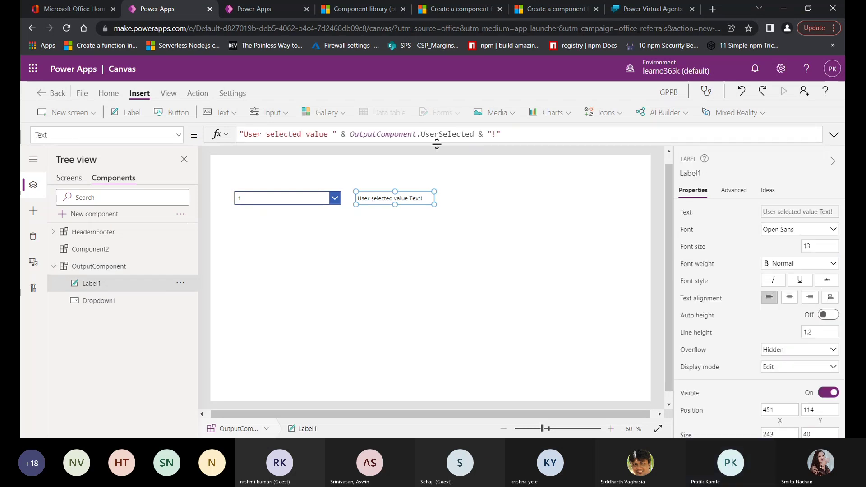
left_click(512, 134)
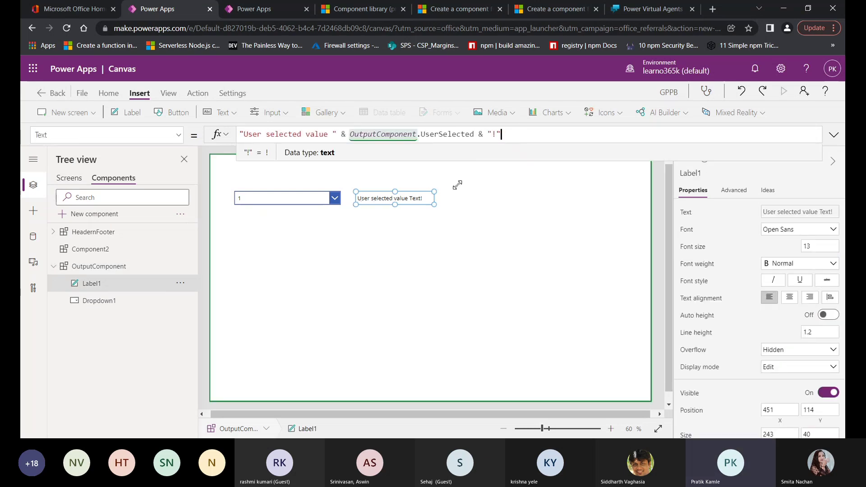
key("ctrl+a")
key("ctrl+c")
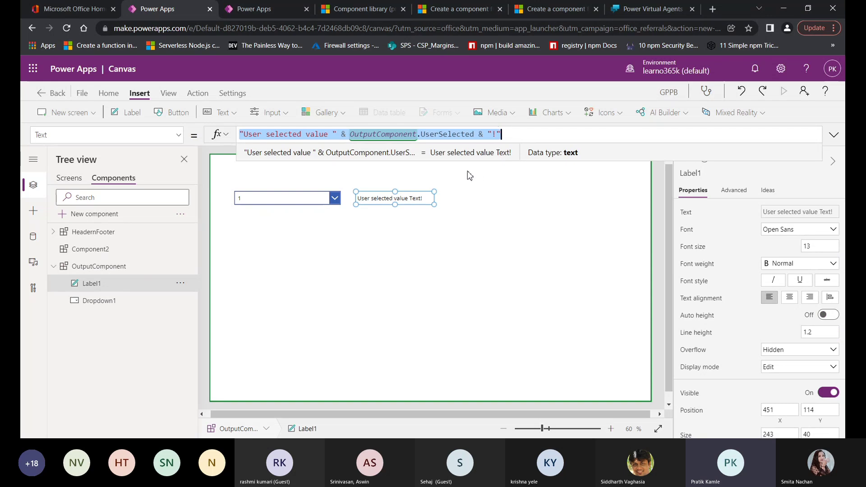
key("BackSpace")
left_click(101, 267)
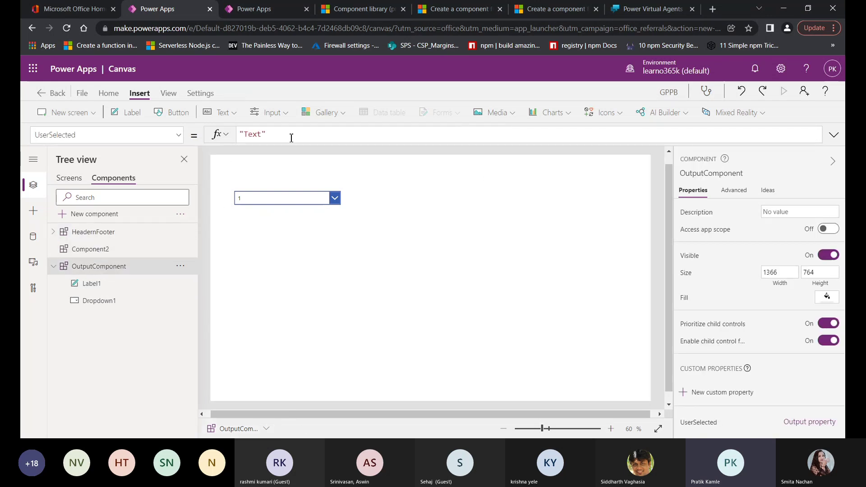
key("ctrl+a")
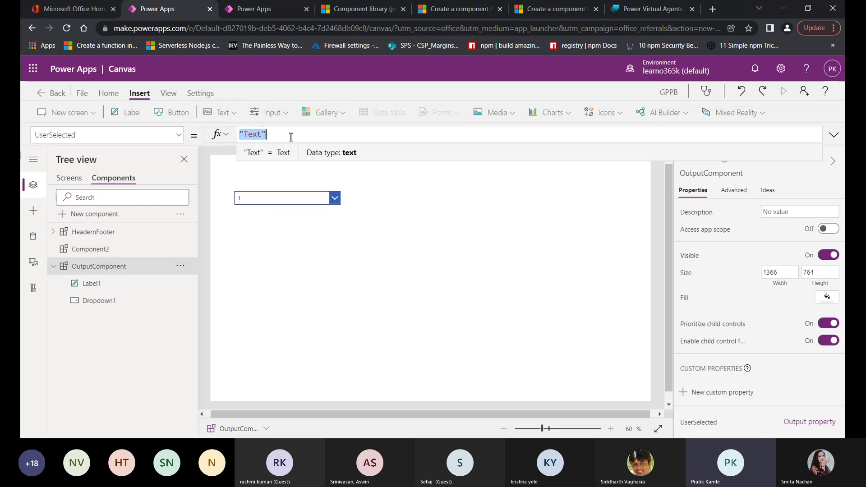
key("ctrl+v")
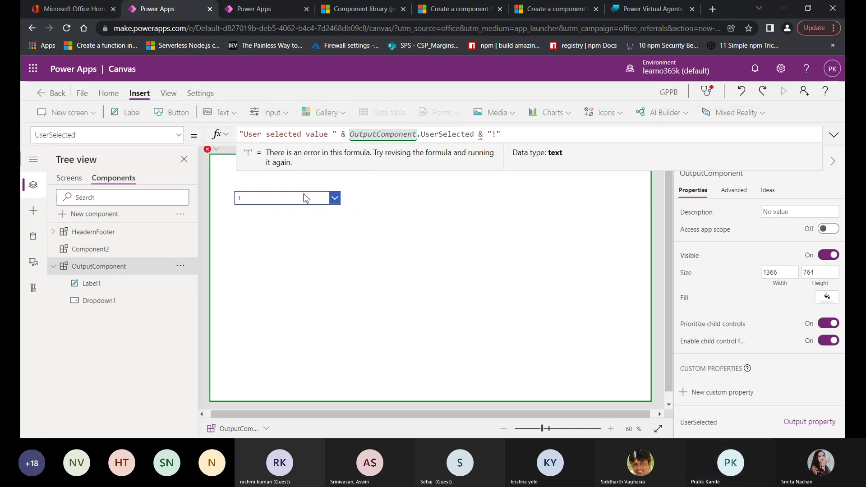
Set the label's text formula to OutputComponent.UserSelected.
left_click(107, 286)
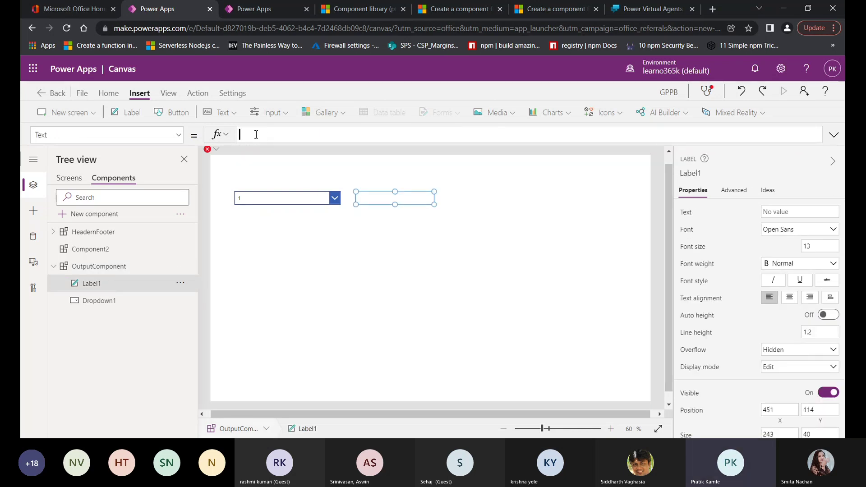
type("Ou")
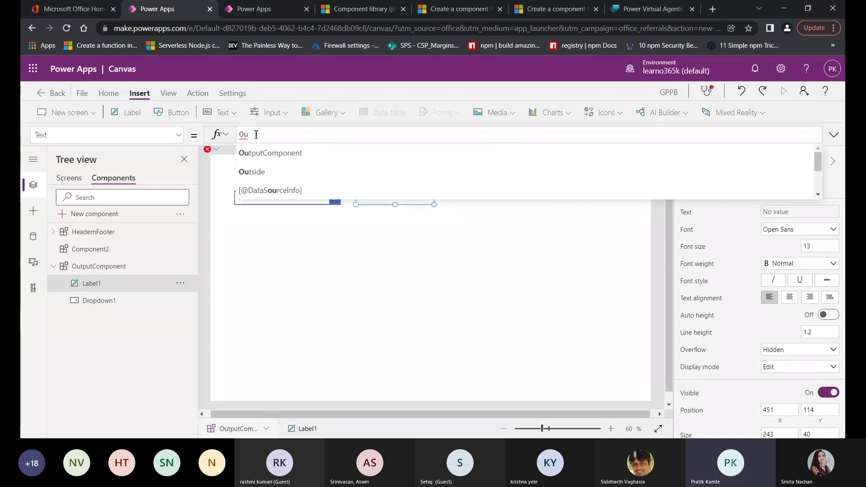
key("Tab")
type(".Ou")
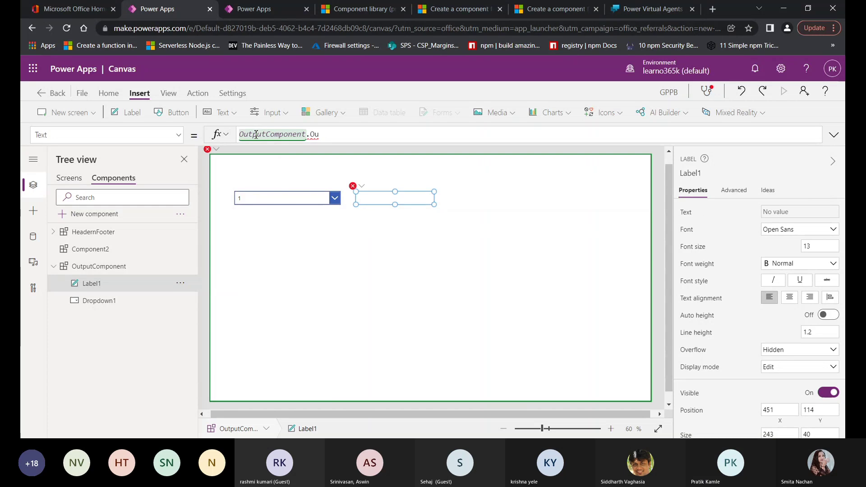
key("BackSpace")
key("BackSpace")
type("User")
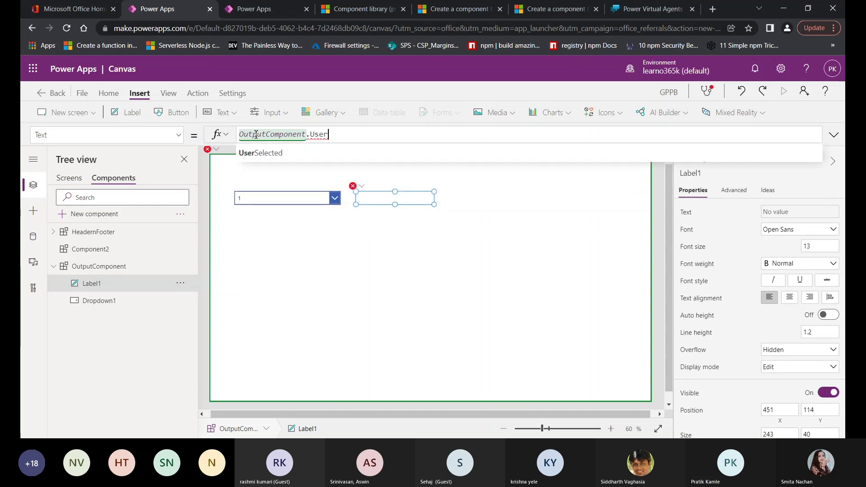
left_click(271, 152)
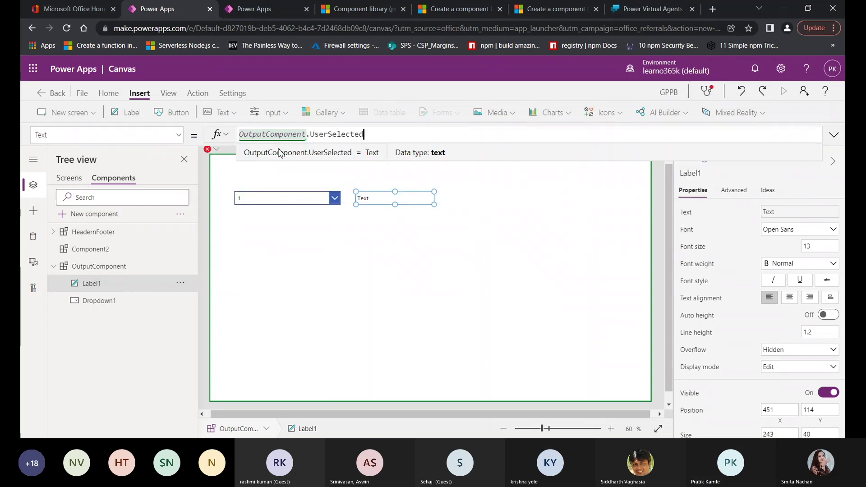
Try replacing the self-reference in OutputComponent's UserSelected formula with Label1.Text.
left_click(117, 267)
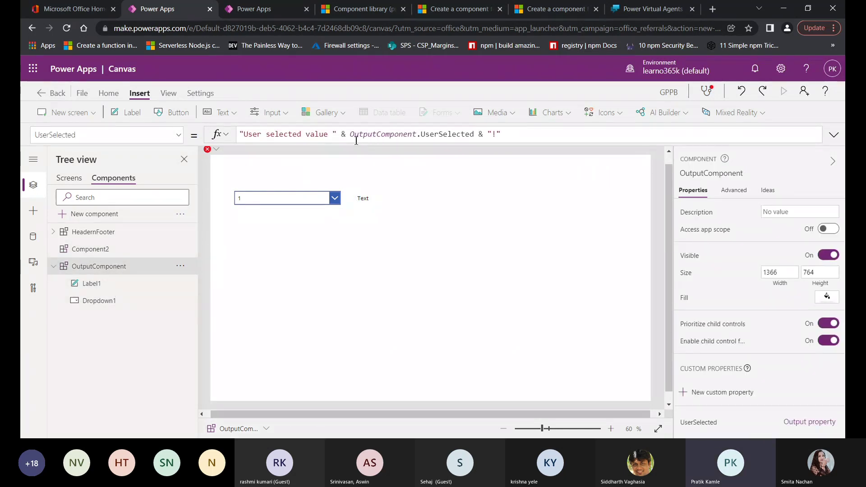
left_click_drag(350, 135, 476, 131)
key("BackSpace")
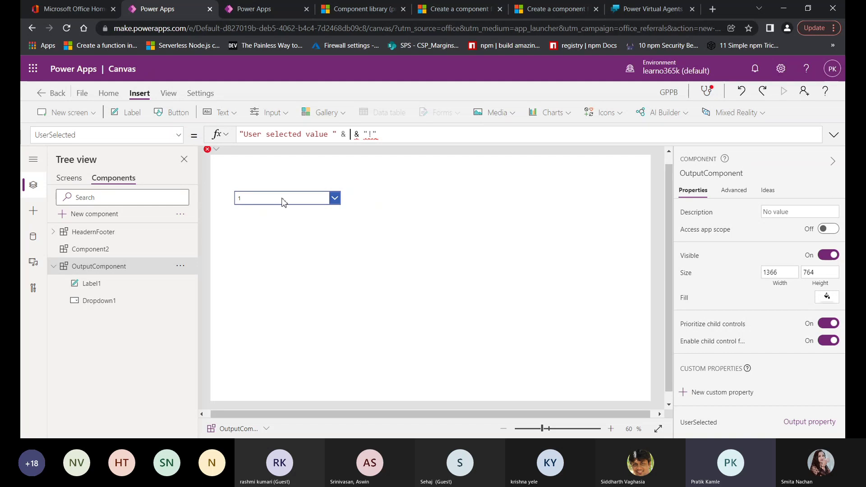
type("Label")
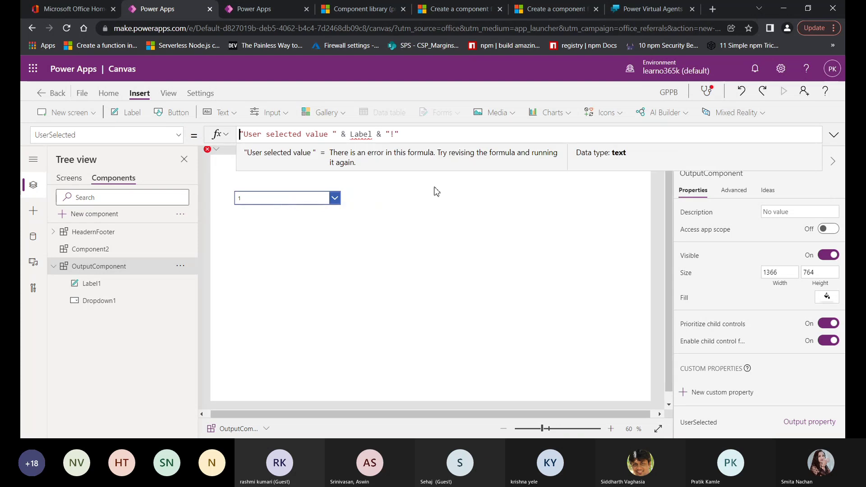
mouse_move(374, 136)
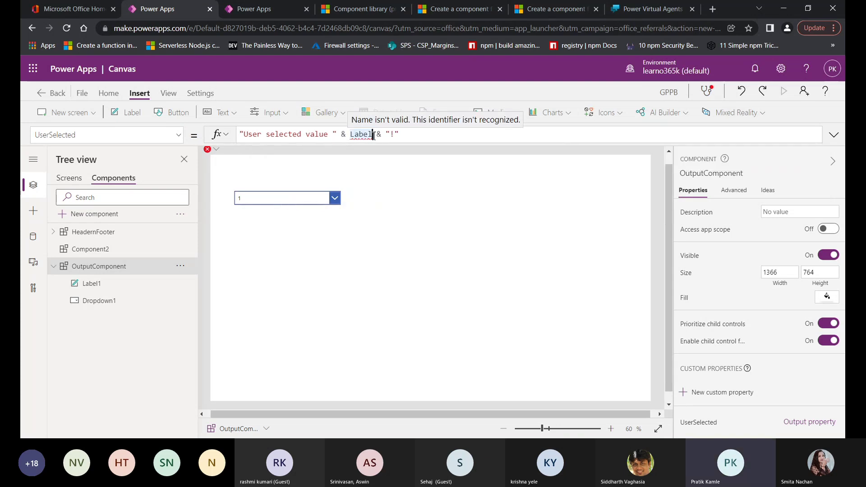
type("1.")
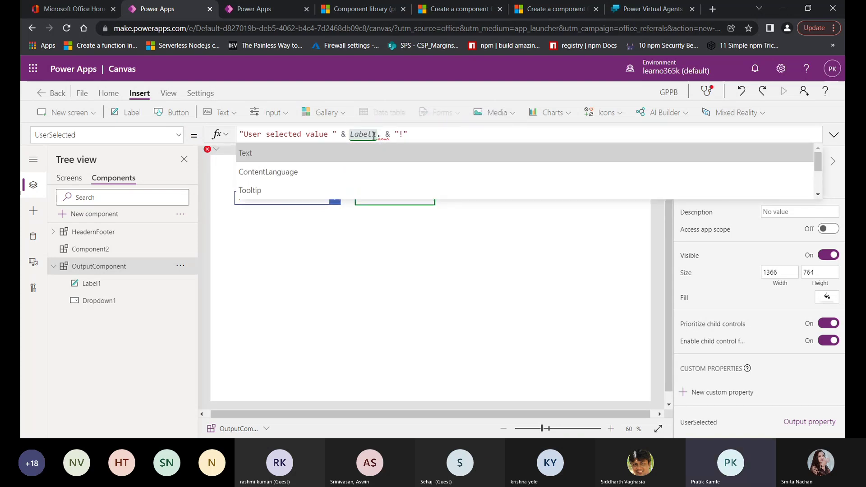
key("Tab")
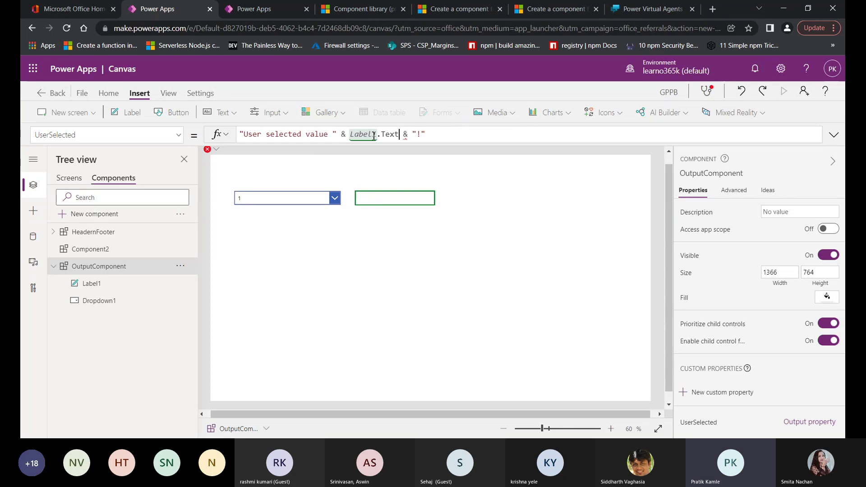
left_click(436, 131)
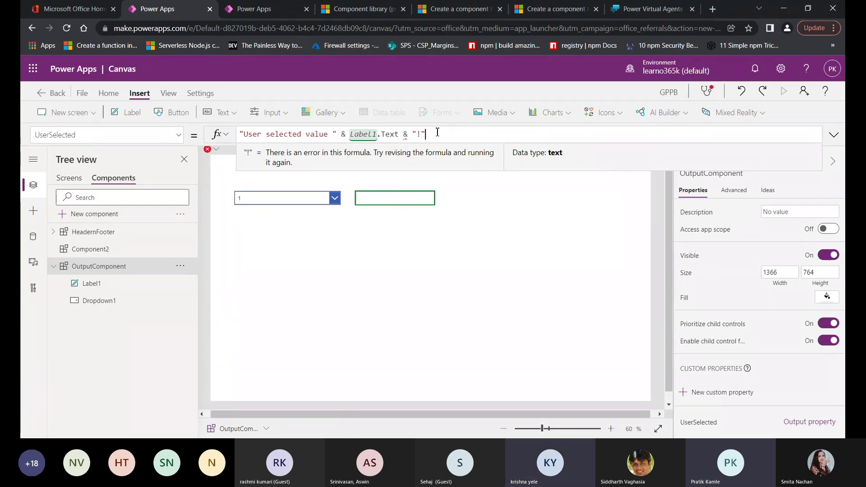
Replace Label1.Text with Dropdown1.SelectedText in the UserSelected formula and collapse OutputComponent in the component tree.
left_click_drag(398, 135, 362, 133)
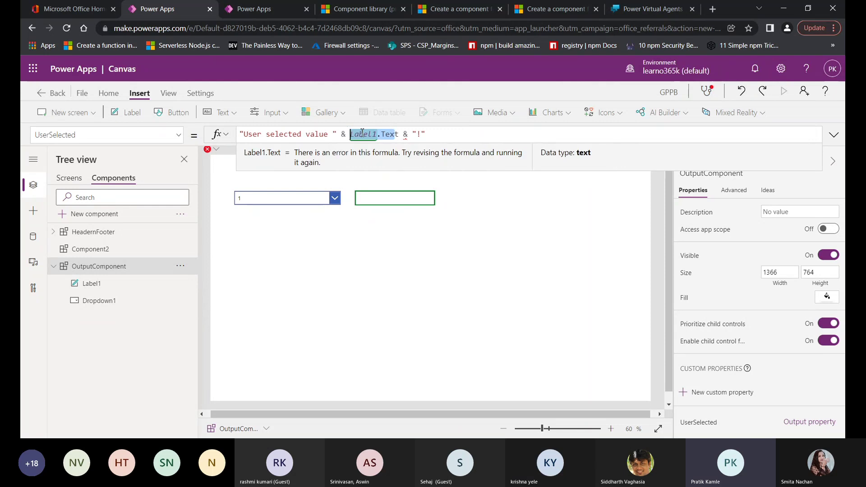
type("Drop")
key("Down")
key("Down")
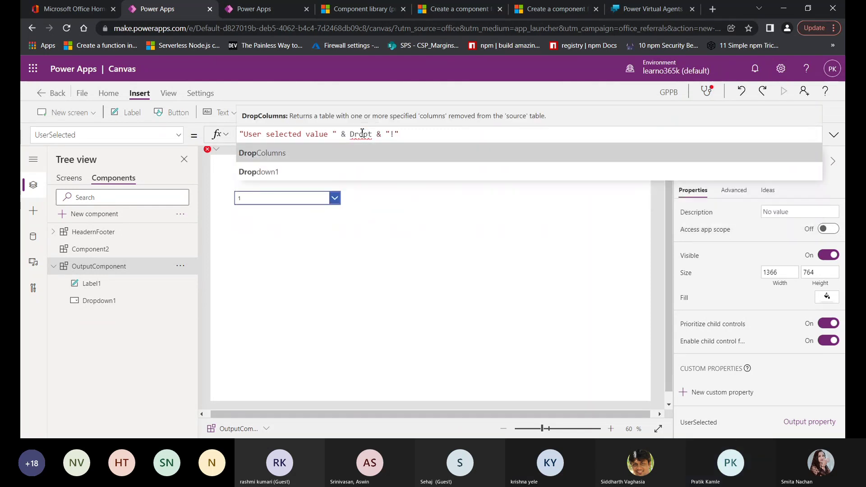
key("Return")
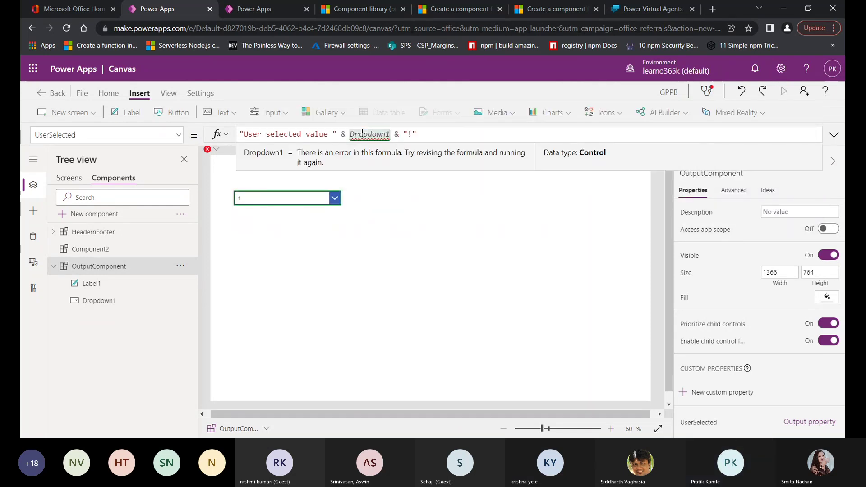
type(".")
key("Return")
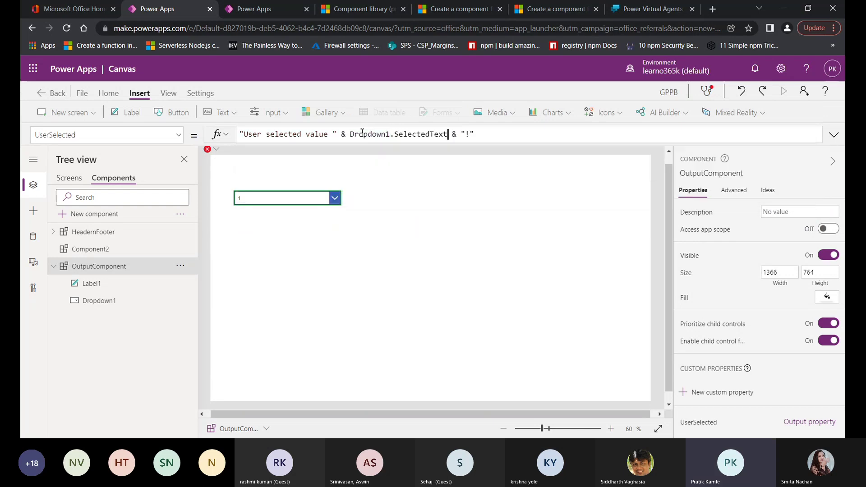
type(".T")
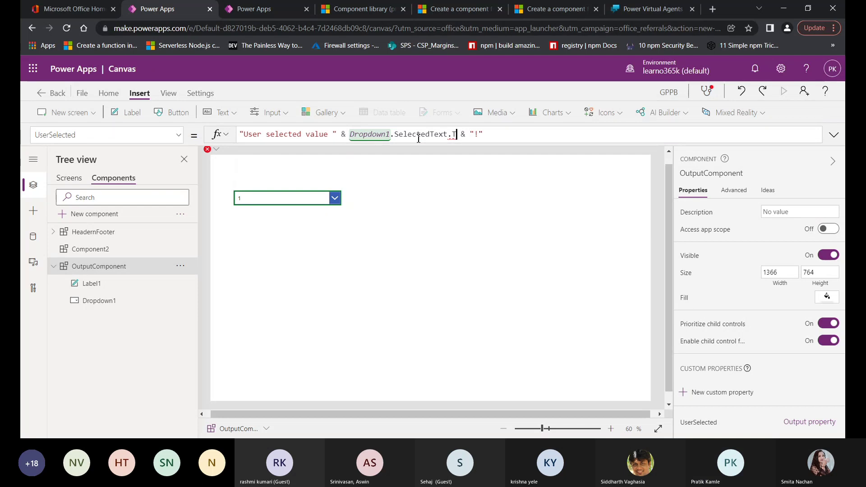
left_click(397, 190)
left_click(835, 135)
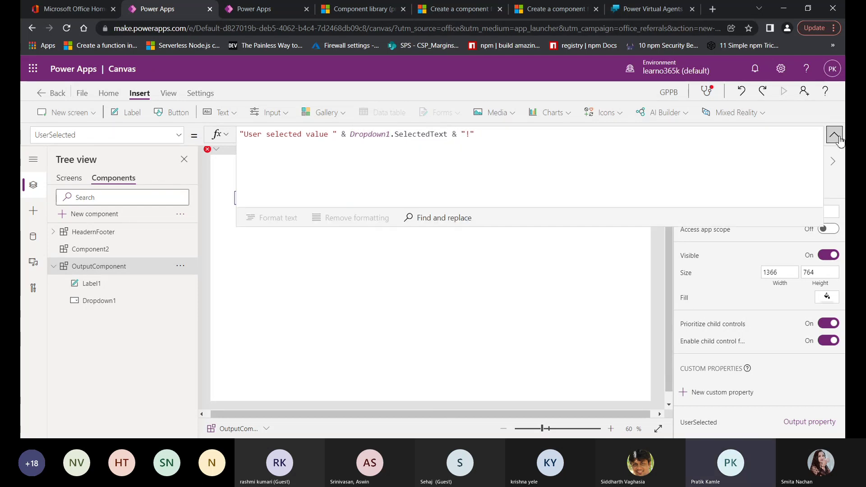
left_click(834, 135)
left_click(53, 266)
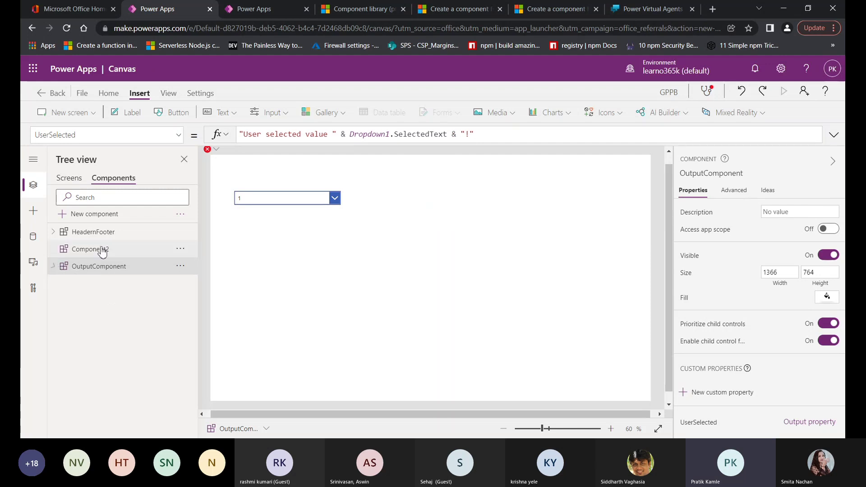
left_click(107, 219)
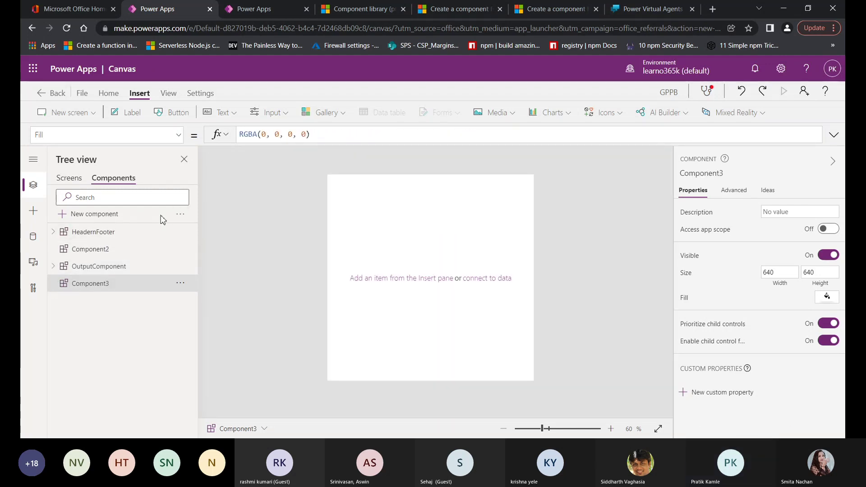
left_click(180, 283)
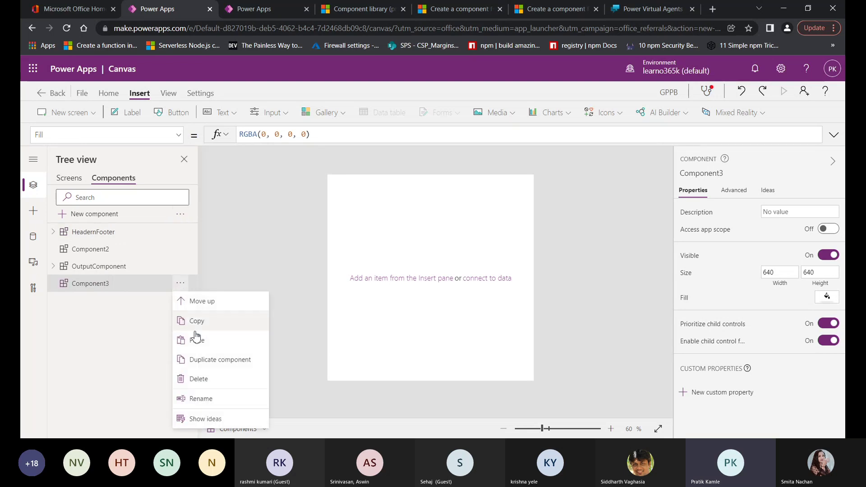
left_click(196, 382)
Import the components of the app mock demo 1 and open the imported OutputProperty component.
left_click(180, 214)
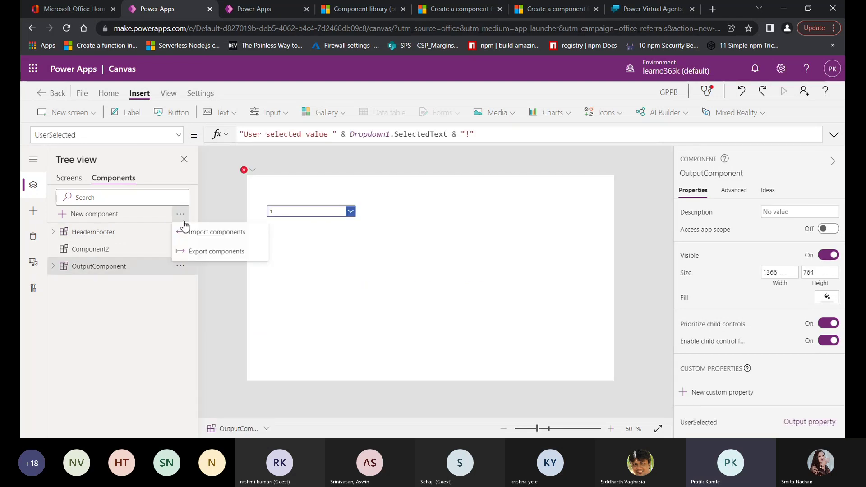
left_click(200, 234)
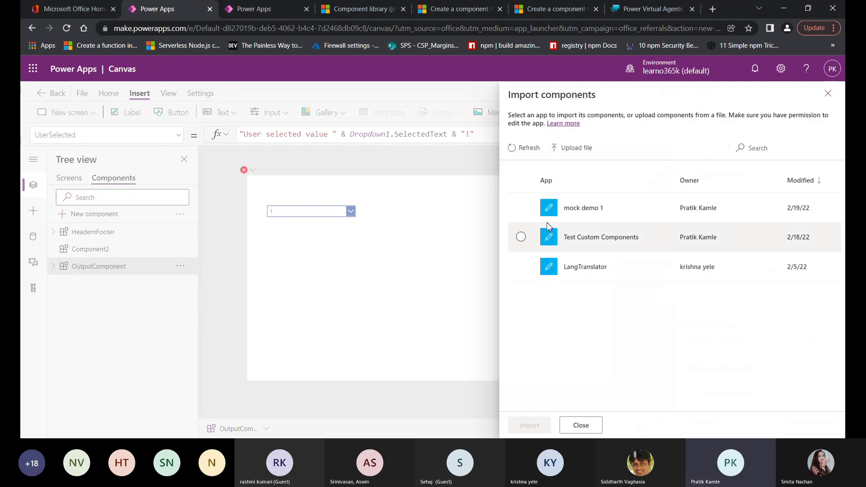
left_click(522, 207)
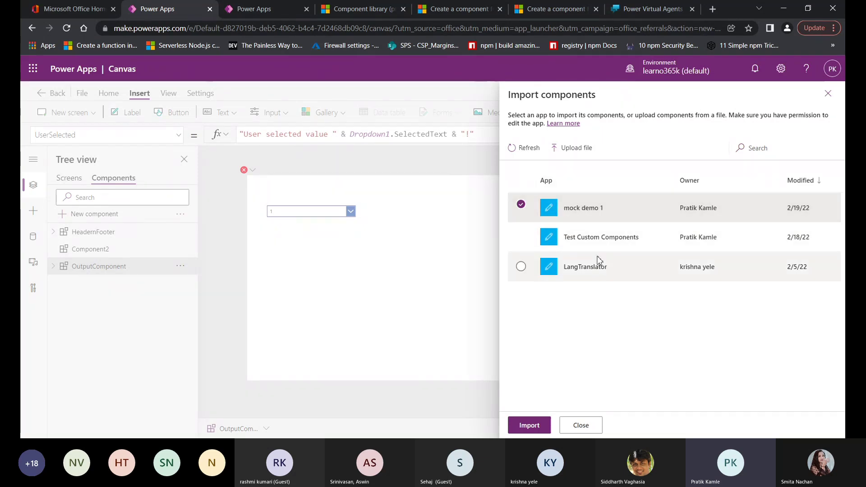
left_click(528, 425)
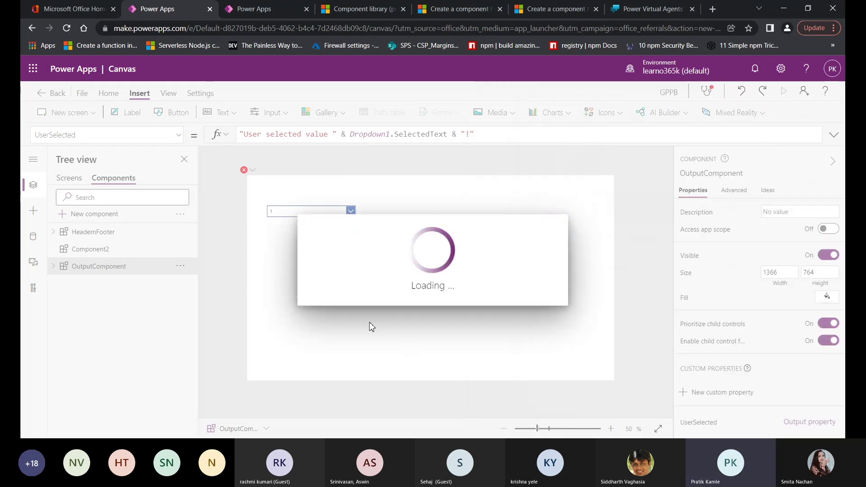
left_click(93, 301)
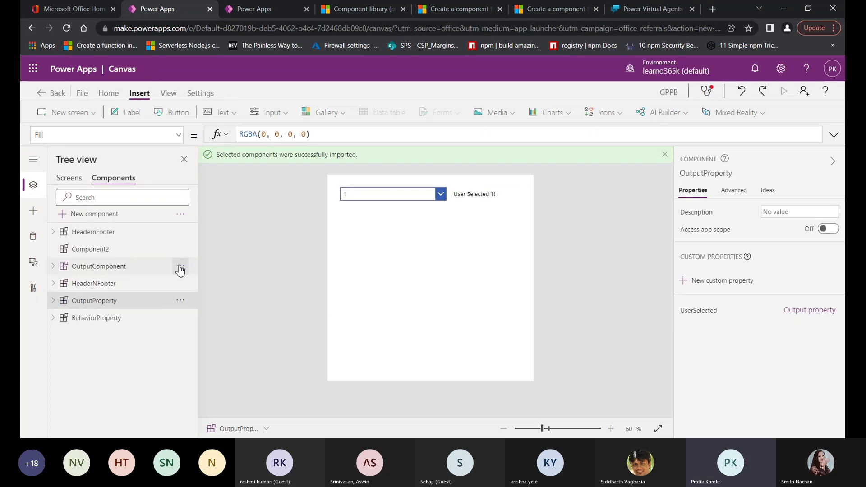
Insert the OutputProperty component on the Home screen and lower its upper edge to sit below the header.
left_click(67, 180)
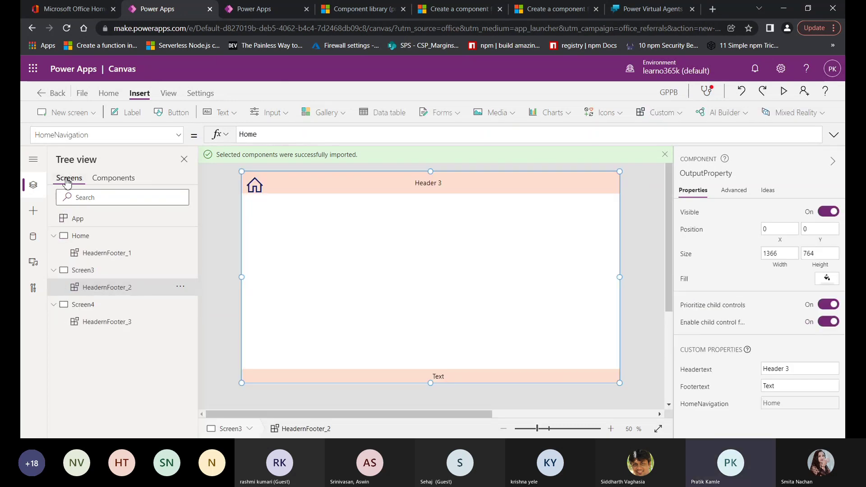
left_click(102, 239)
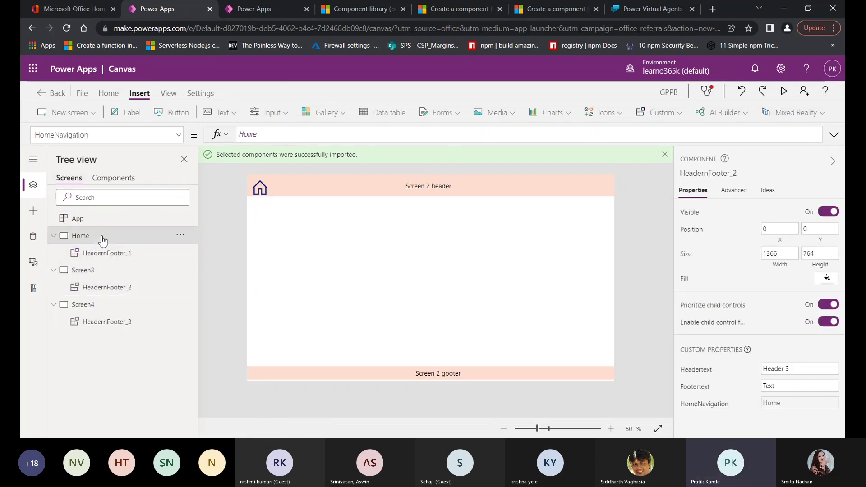
left_click(684, 118)
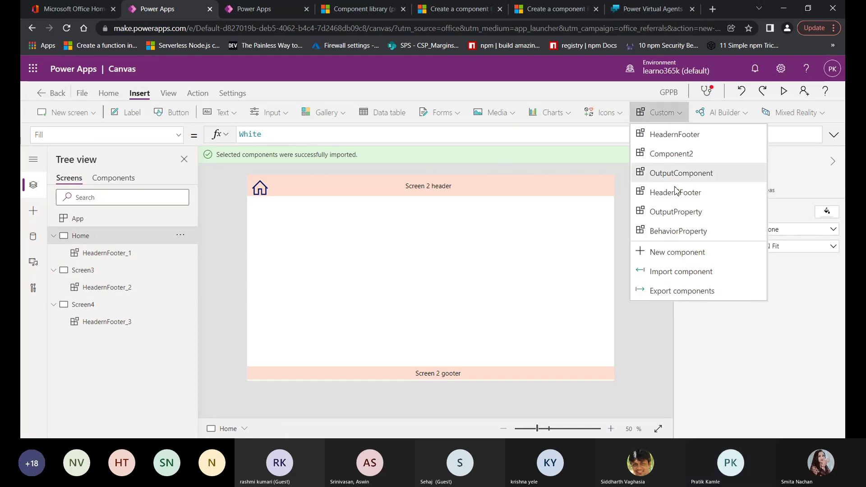
left_click(676, 213)
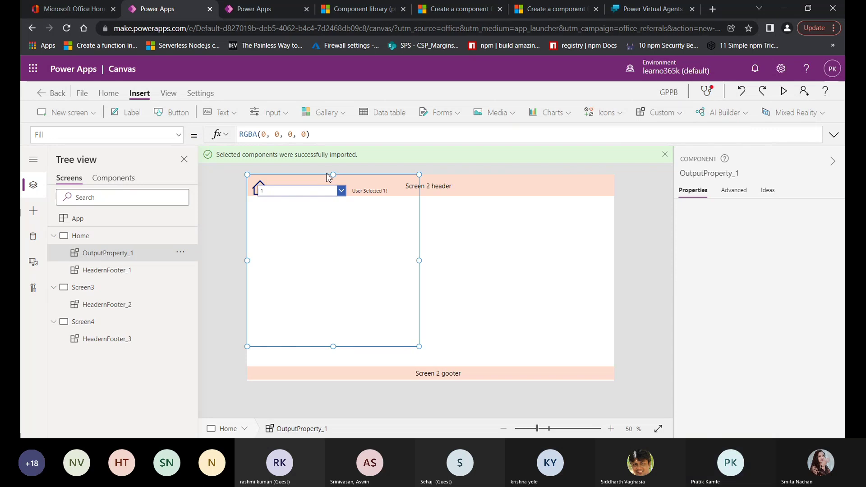
left_click_drag(333, 174, 335, 209)
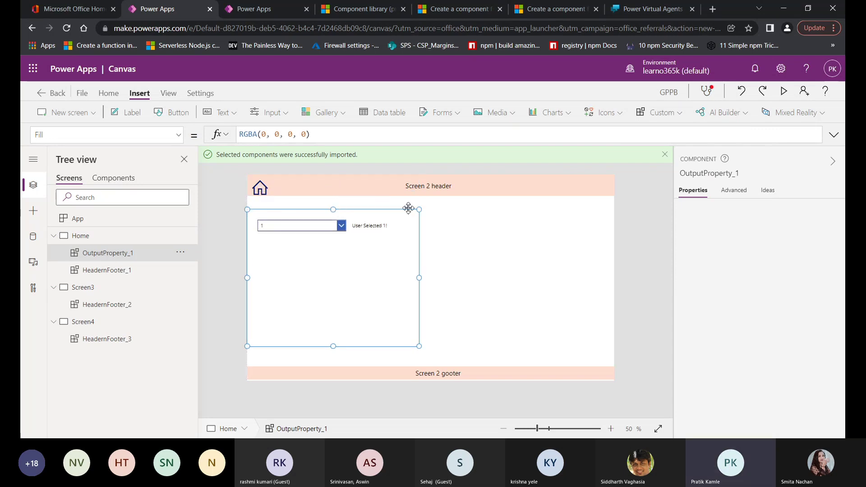
Preview the Home screen, test the drop-down with values 2 and 3, and return to editing.
left_click(784, 91)
left_click(268, 177)
left_click(201, 217)
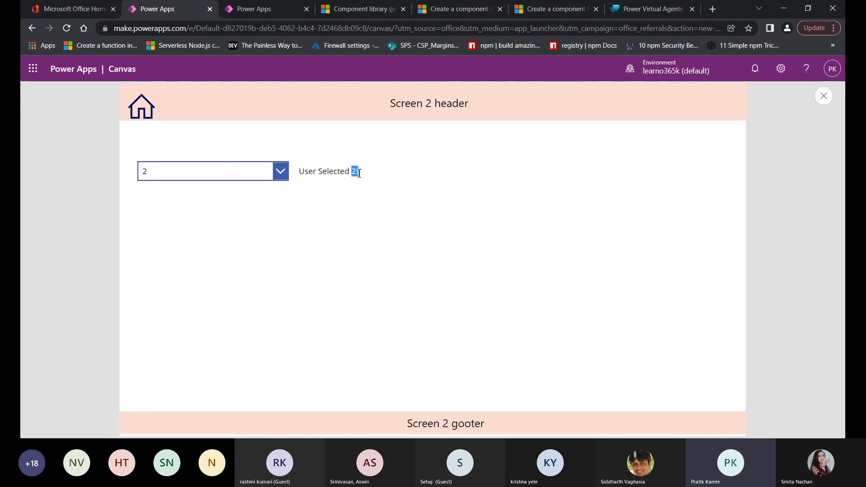
left_click(212, 171)
left_click(196, 232)
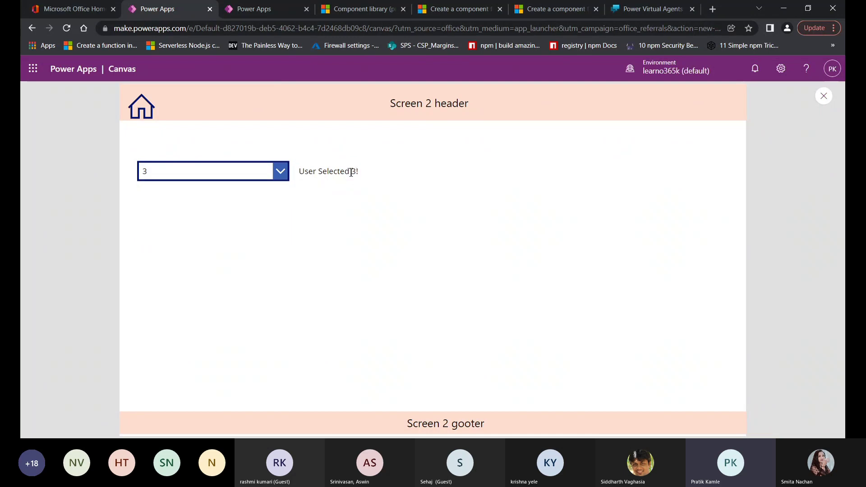
left_click(203, 173)
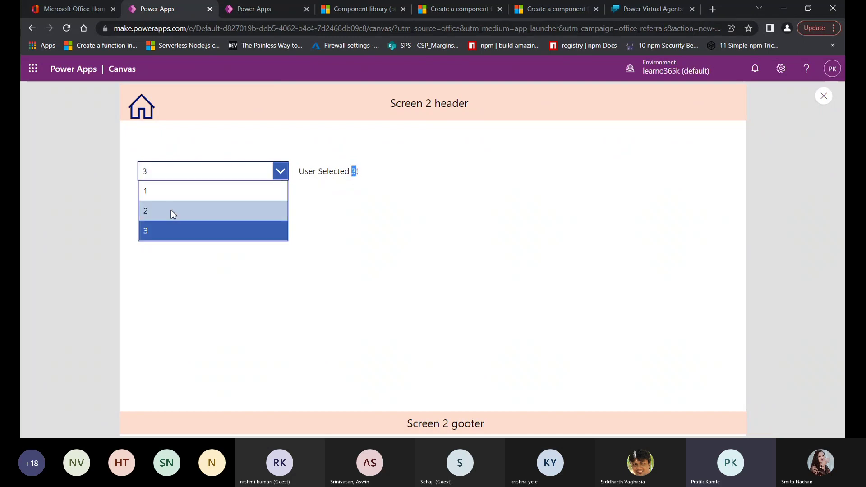
left_click(285, 175)
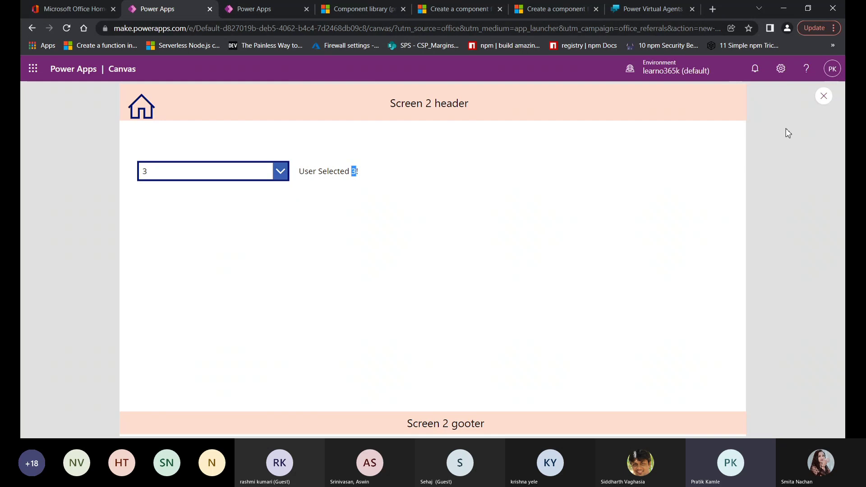
left_click(818, 99)
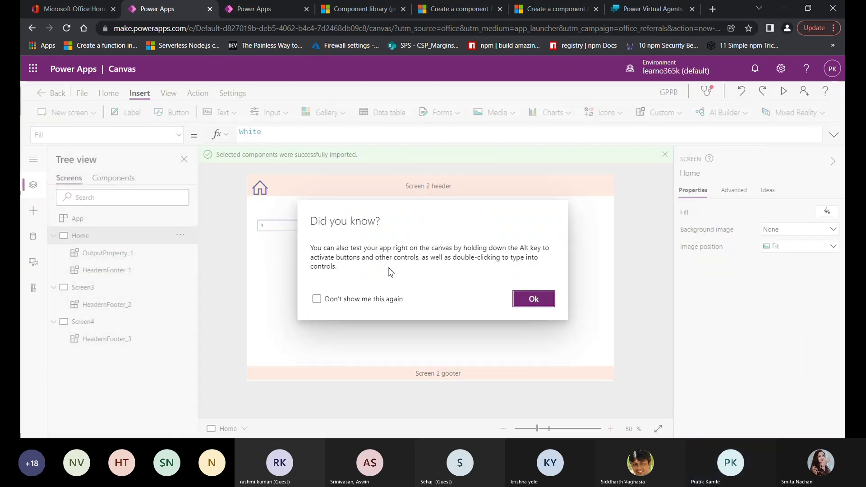
left_click(528, 299)
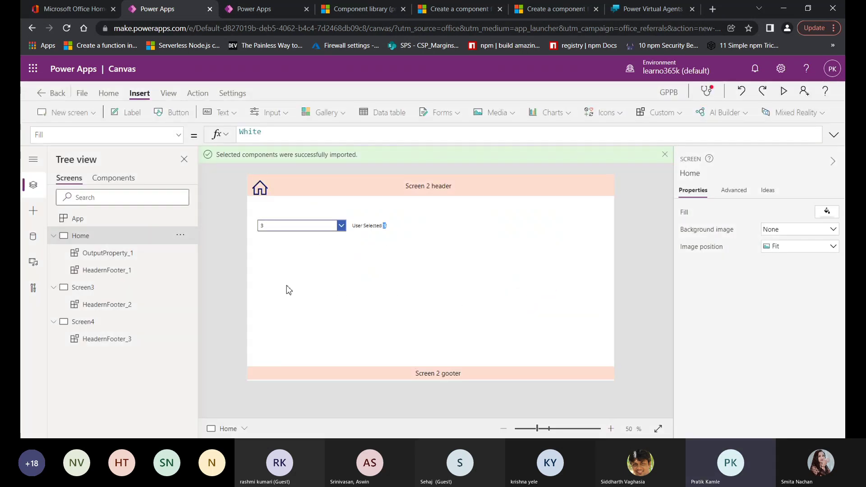
Open the formula of the UserAction custom property in the imported BehaviorProperty component.
left_click(108, 179)
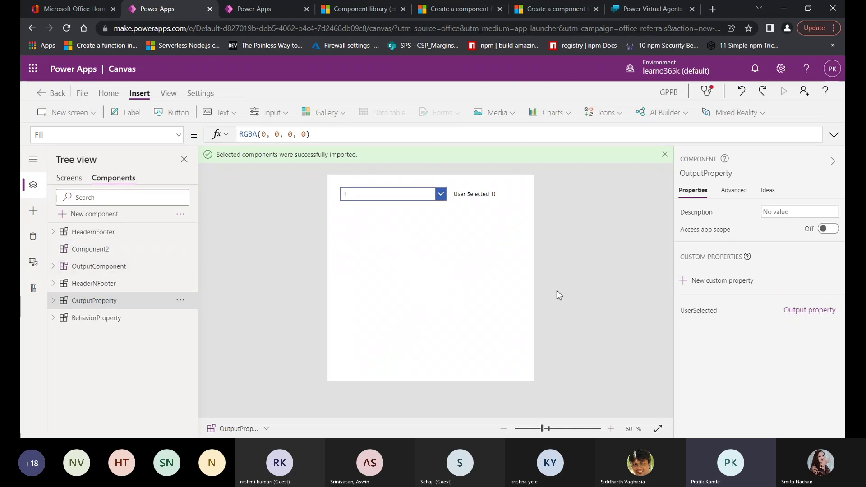
left_click(100, 325)
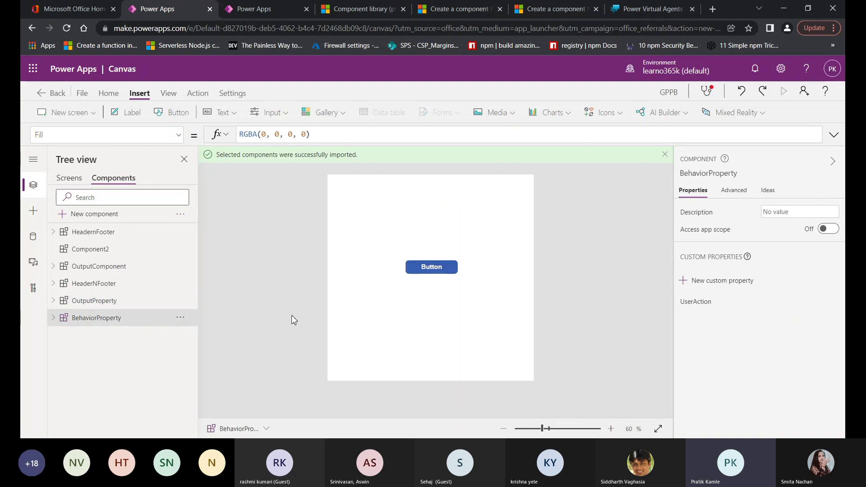
left_click(688, 303)
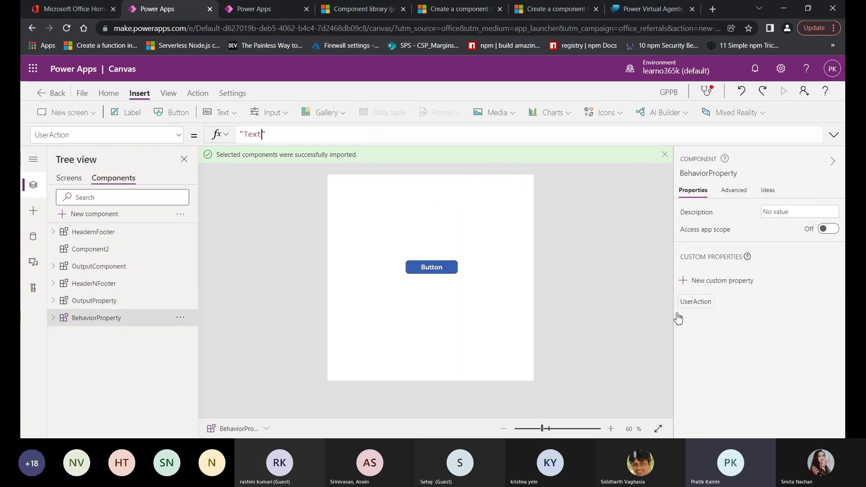
Start a new custom property on the BehaviorProperty component and check which property types are offered.
left_click(719, 280)
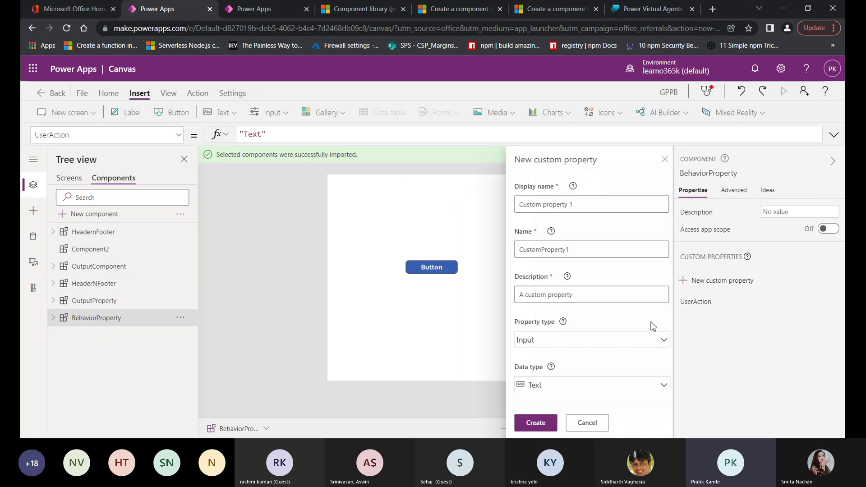
left_click(586, 343)
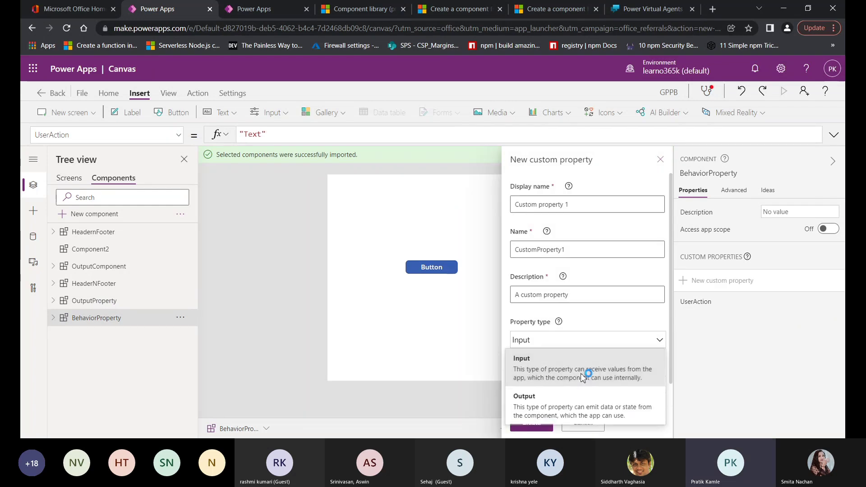
left_click(646, 346)
Turn on the experimental feature Enhanced component properties in the app settings and close the unfinished new custom property.
left_click(82, 94)
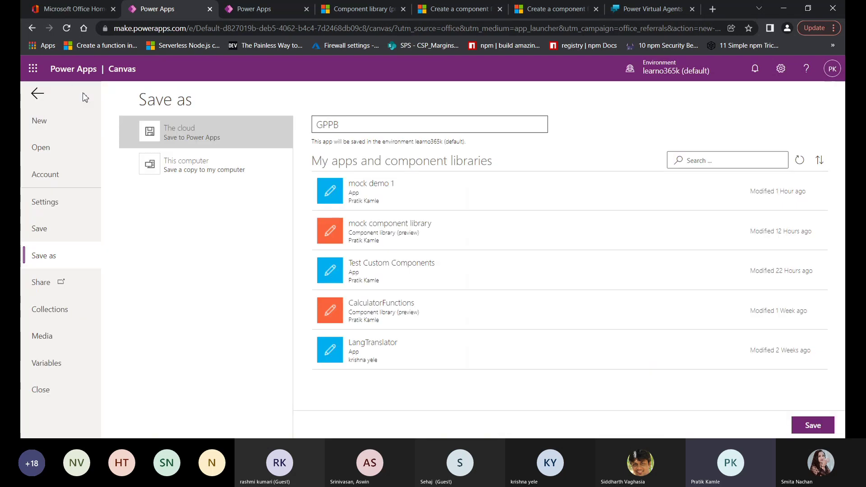
left_click(54, 200)
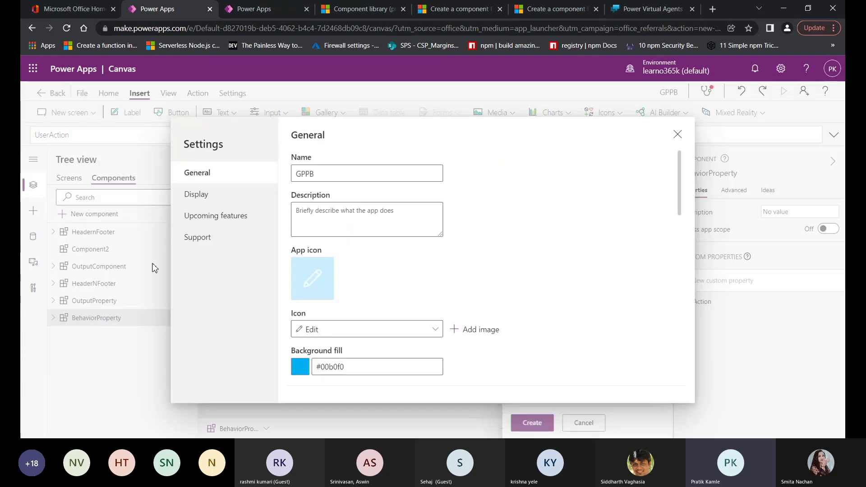
left_click(192, 217)
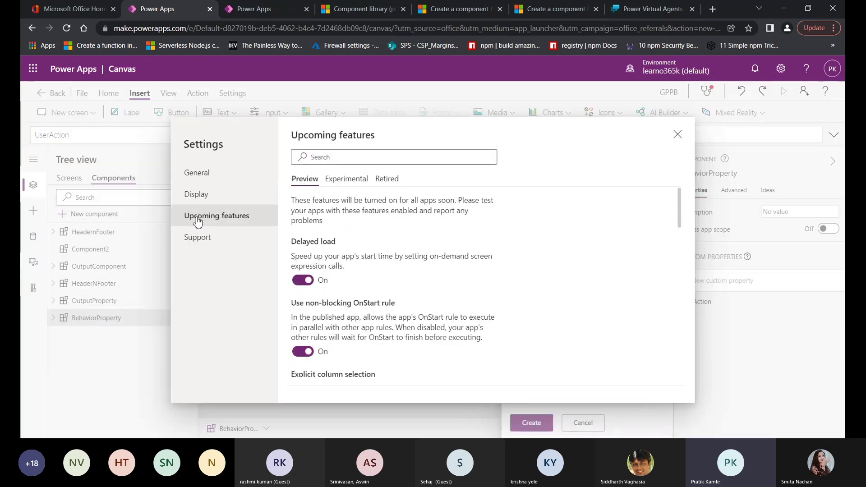
left_click(338, 180)
scroll(343, 298, "down", 1)
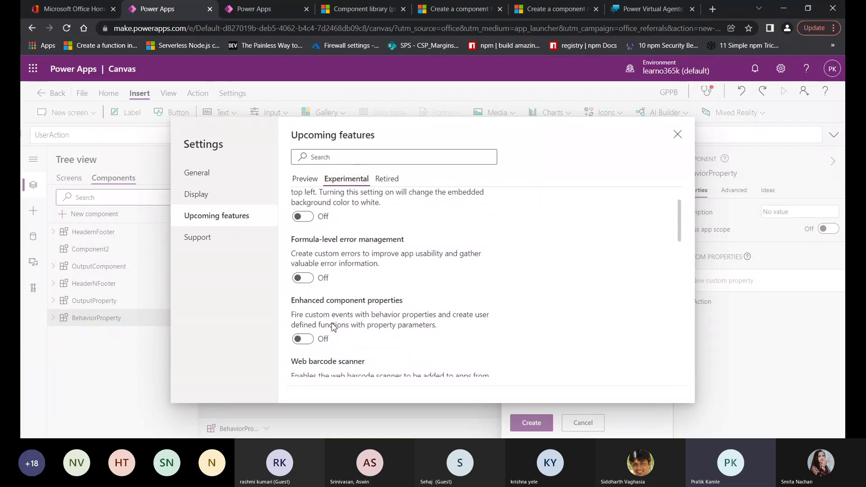
left_click(302, 339)
left_click(678, 134)
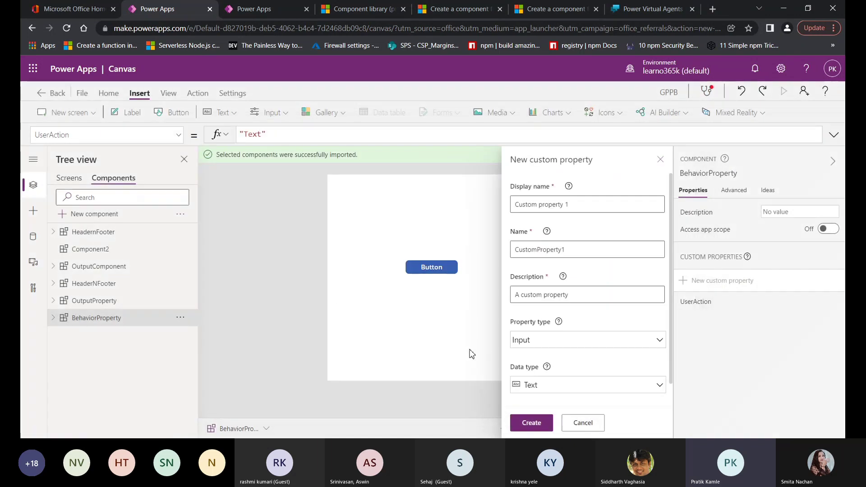
left_click(661, 160)
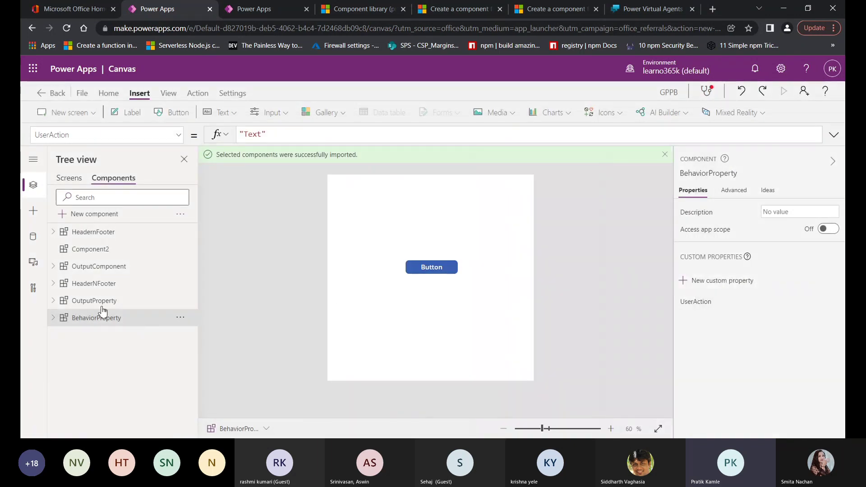
Try a new custom property with the property type Behavior on the BehaviorProperty component and cancel it.
left_click(686, 283)
scroll(587, 316, "down", 1)
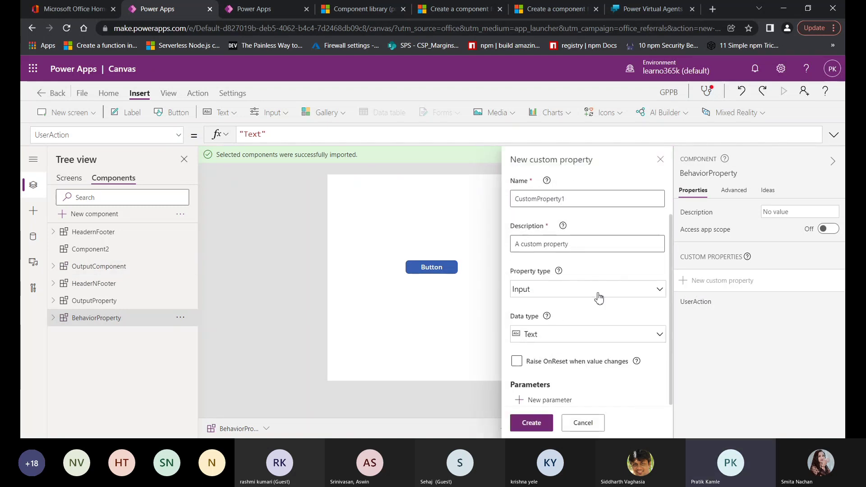
left_click(599, 298)
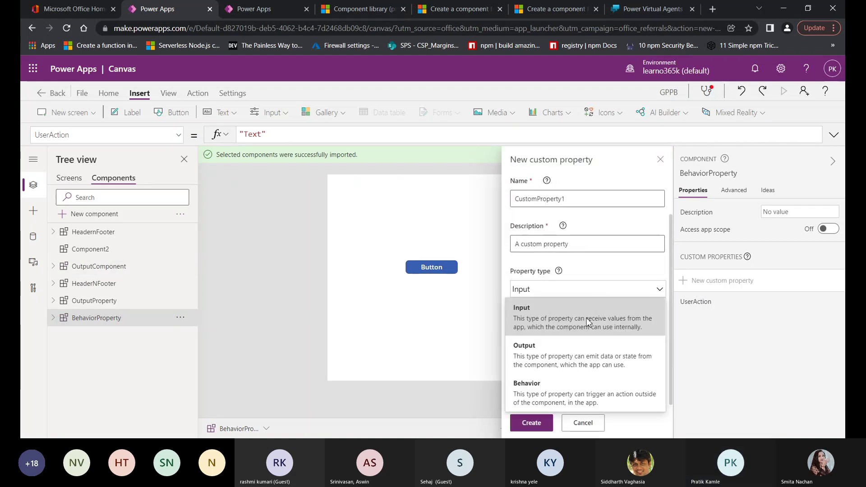
left_click(549, 395)
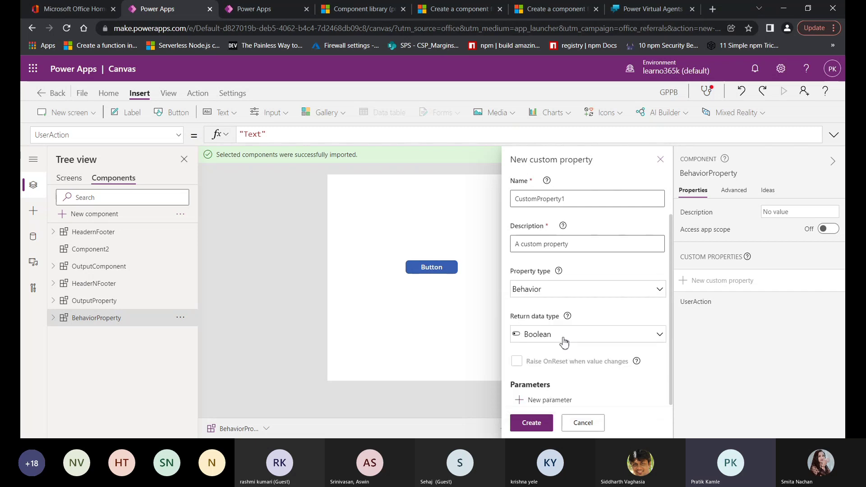
left_click(583, 424)
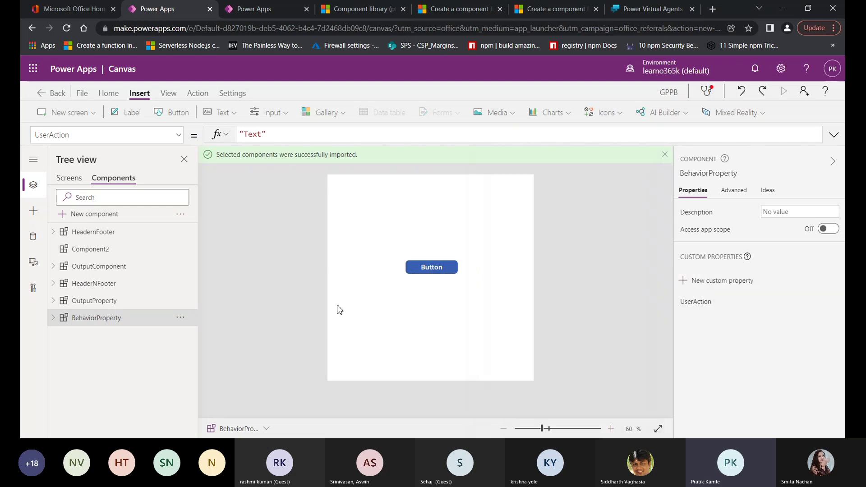
Insert the BehaviorProperty component on the Home screen and move it below the header, beside the drop-down.
left_click(68, 178)
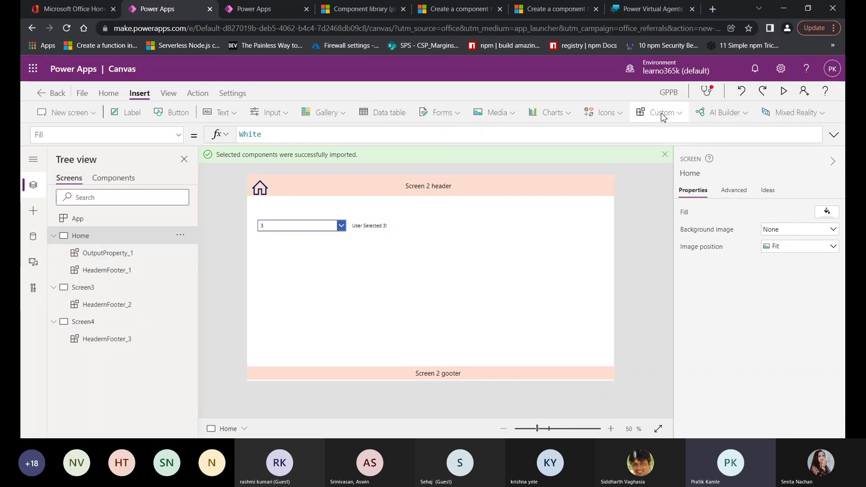
left_click(660, 113)
left_click(678, 231)
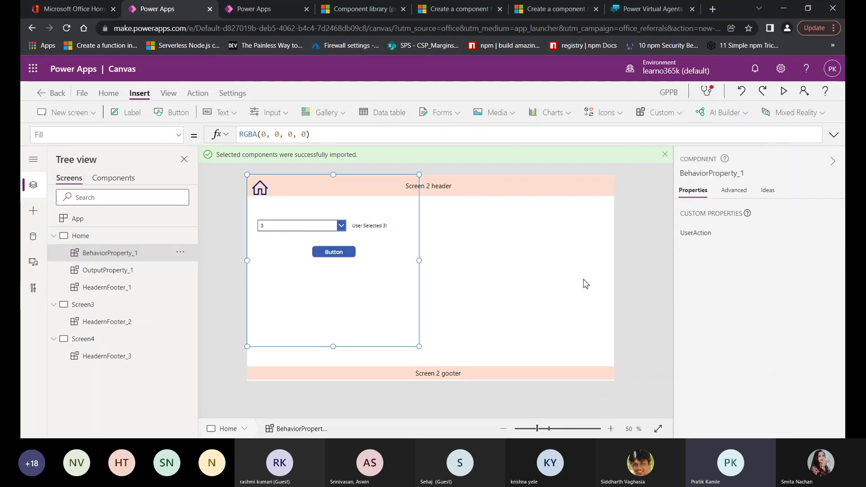
left_click_drag(337, 201, 347, 274)
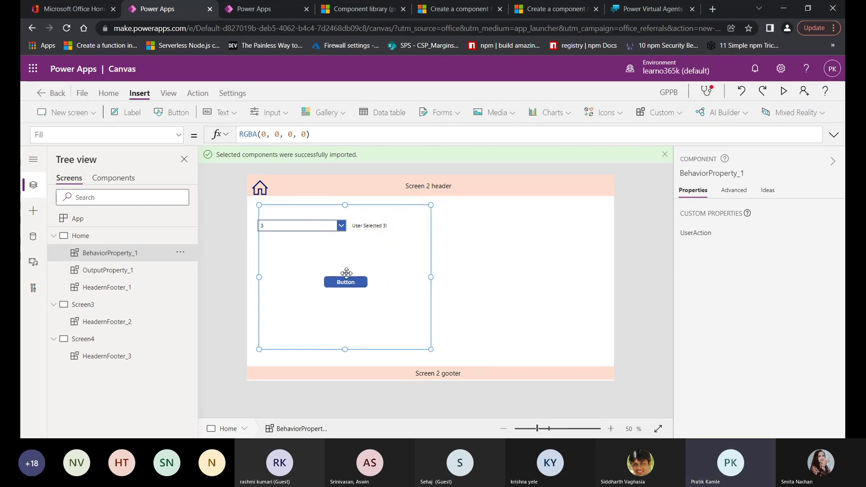
left_click_drag(306, 204, 429, 214)
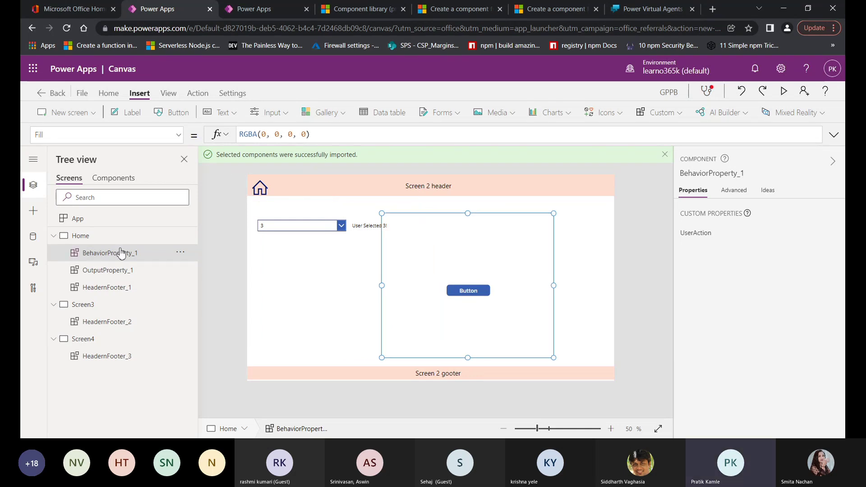
Open the UserAction formula of the BehaviorProperty component on the Home screen and select its entire text.
left_click(181, 136)
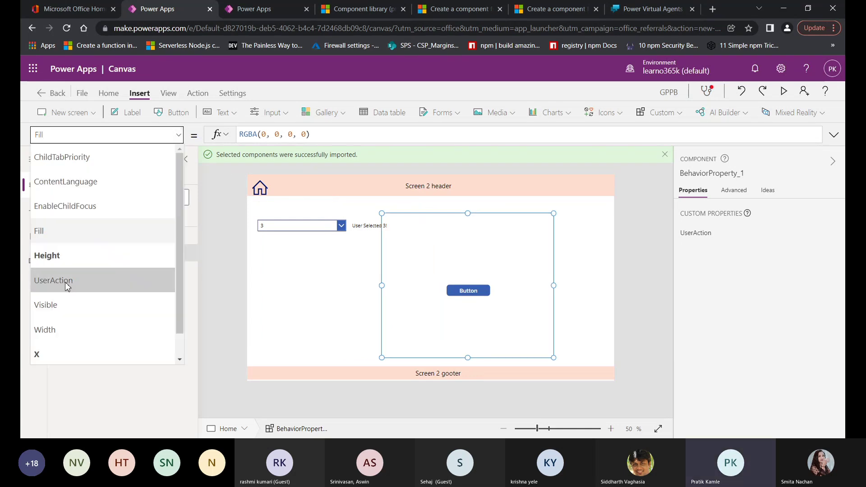
left_click(73, 281)
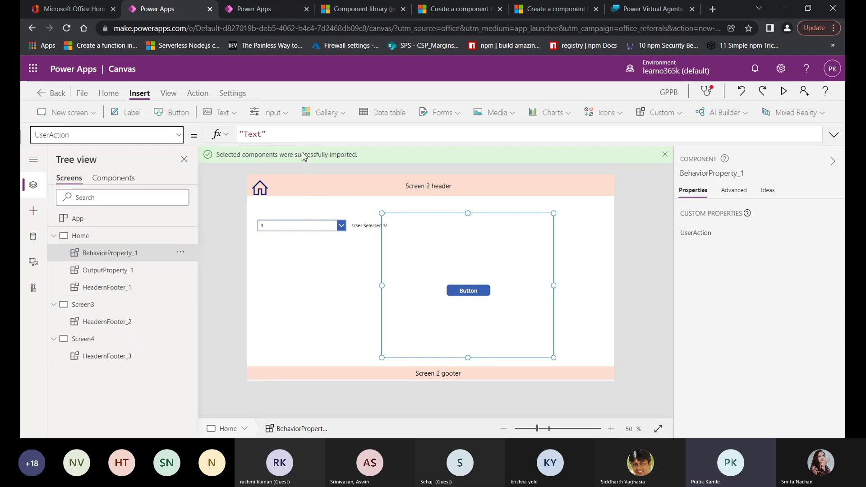
left_click(283, 132)
key("ctrl+a")
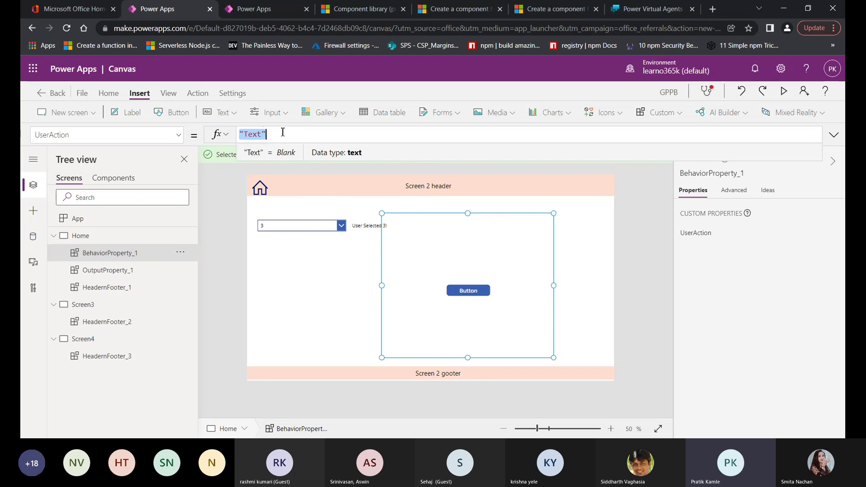
Set the UserAction property of BehaviorProperty_1 on the Home screen to Navigate(Screen3).
type("Naviga")
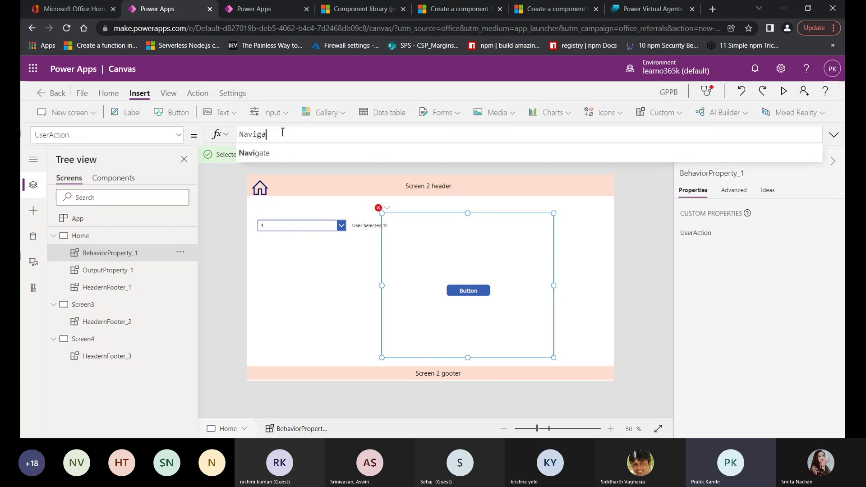
type("te(Screen")
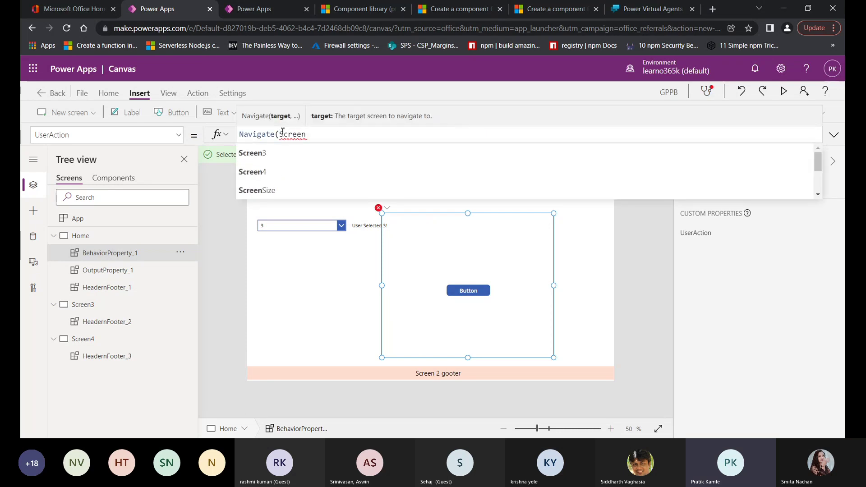
left_click(276, 158)
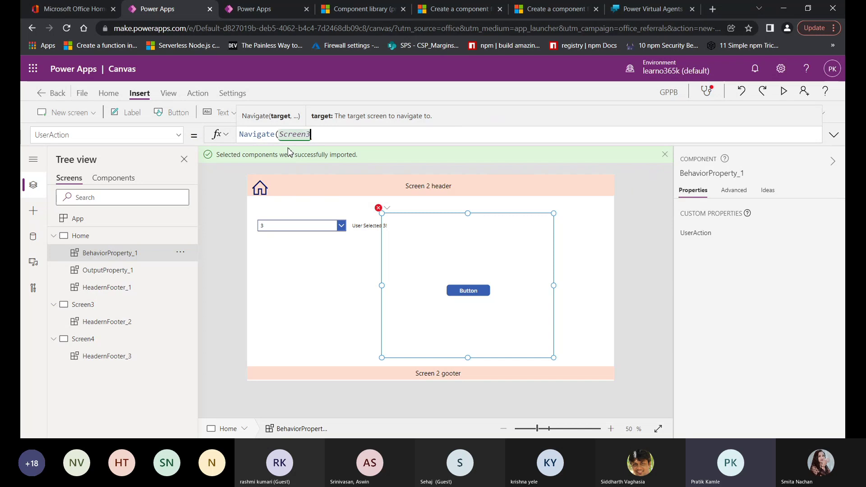
type(")")
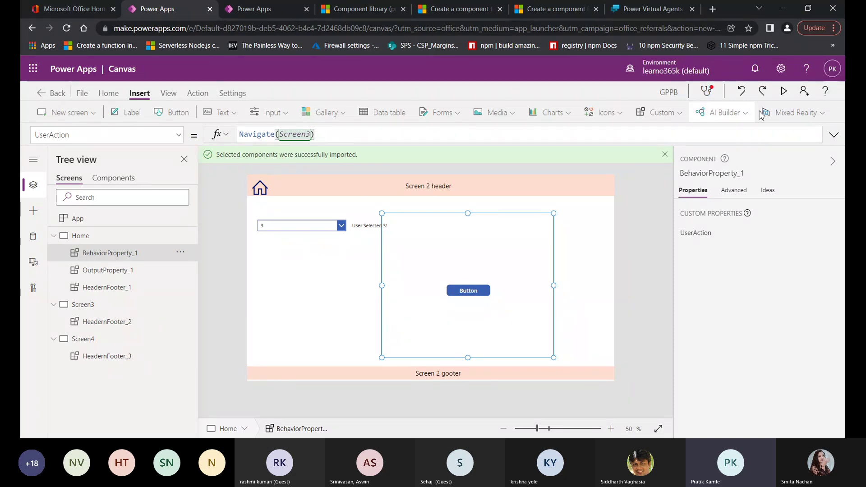
Preview the app, test the button's navigation and the home icon's return twice, and exit the preview to the Home screen.
left_click(784, 91)
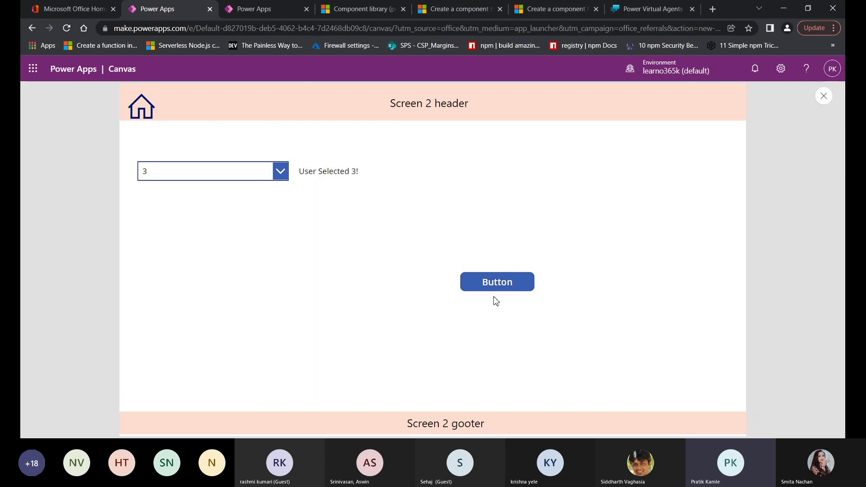
left_click(491, 284)
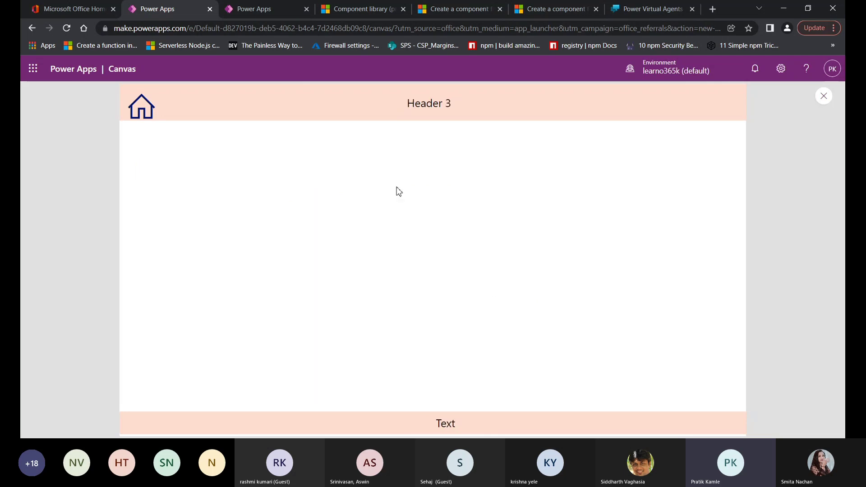
left_click(141, 108)
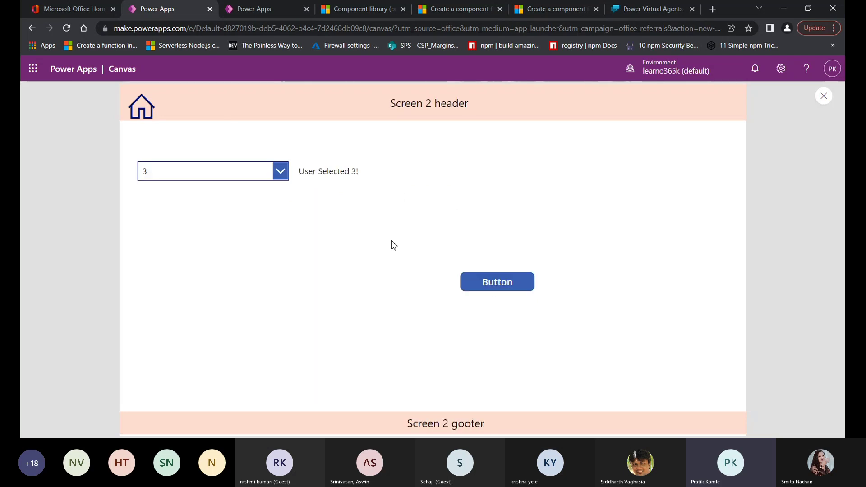
left_click(497, 283)
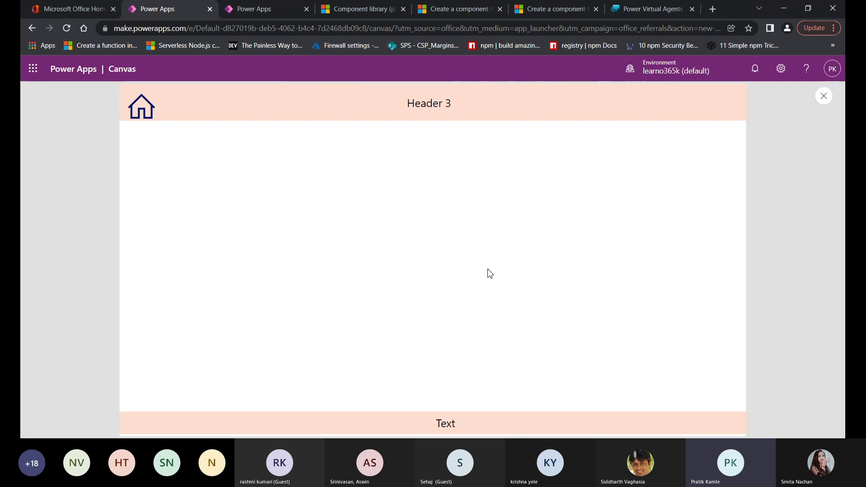
left_click(151, 107)
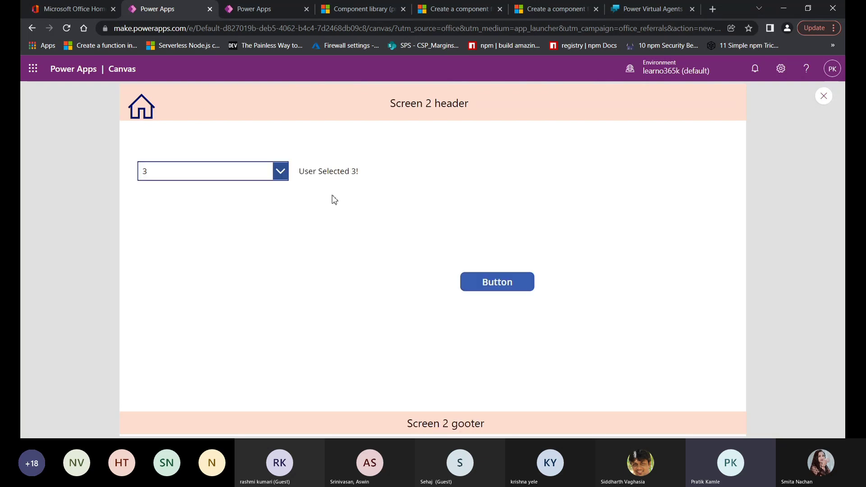
left_click(824, 96)
left_click(534, 299)
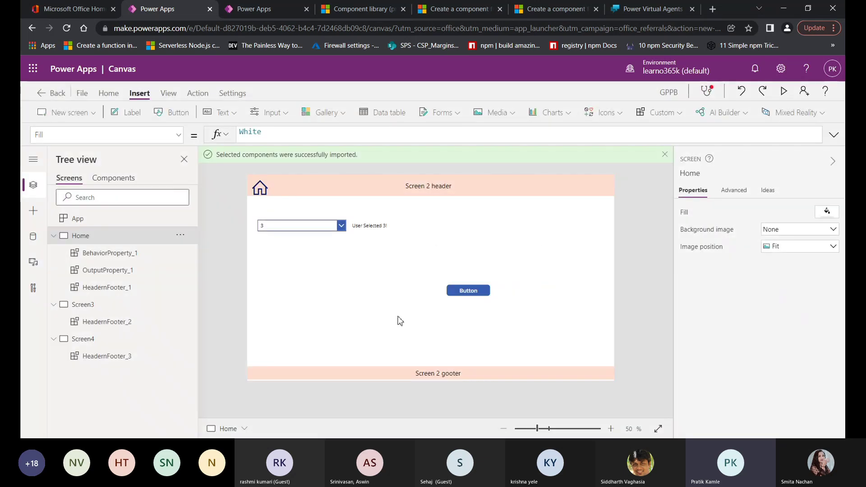
Show the app's components, check the new custom property form for BehaviorProperty without creating anything, and select OutputProperty.
left_click(114, 178)
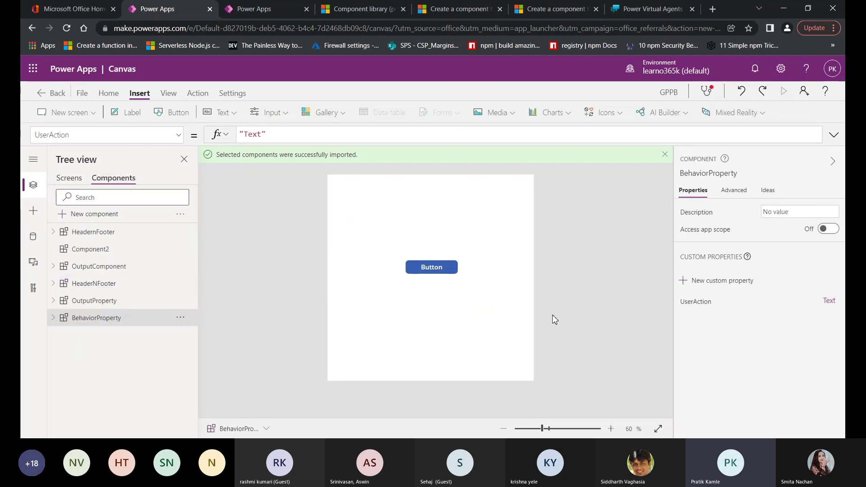
left_click(689, 284)
left_click(661, 159)
left_click(93, 301)
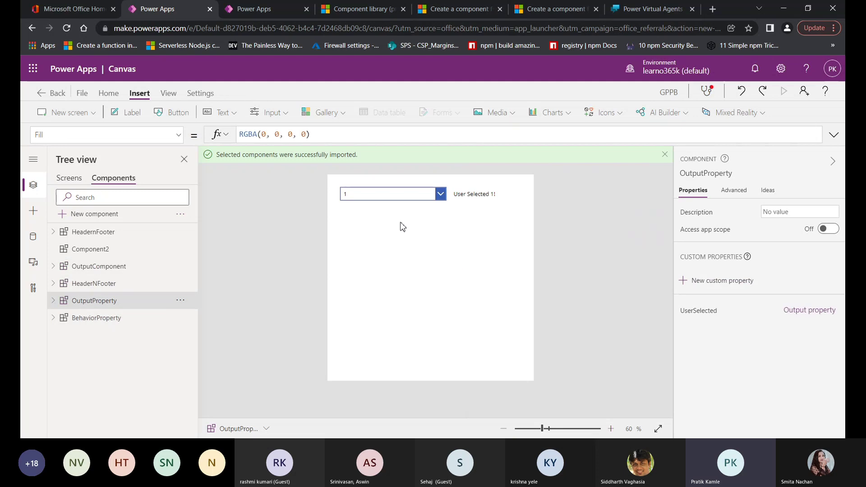
Draft a custom input property for OutputProperty with an optional text parameter named Parameter1, and cancel the property.
left_click(687, 288)
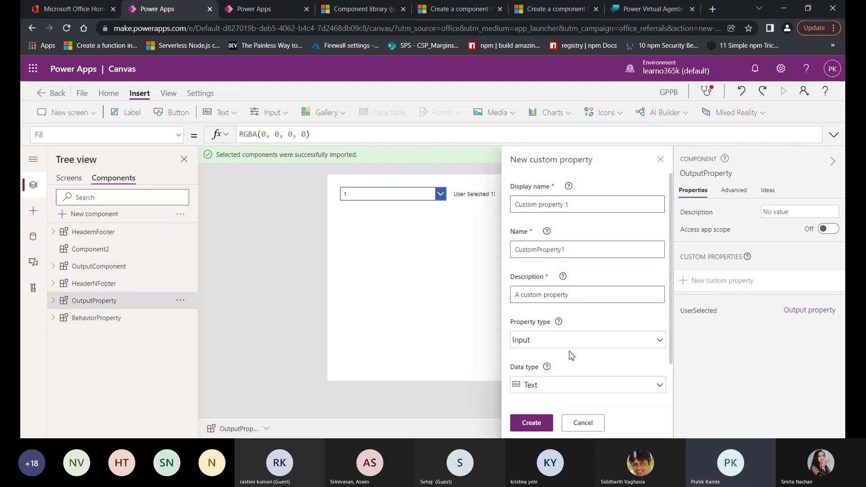
scroll(575, 345, "down", 1)
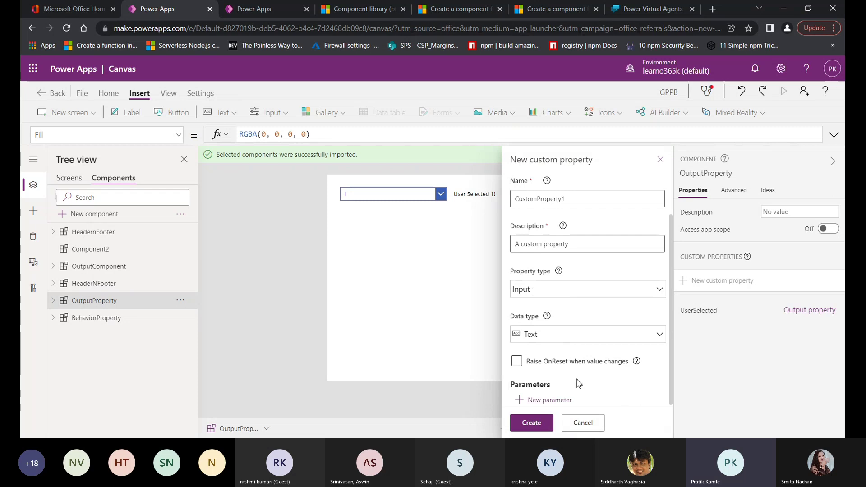
left_click(537, 402)
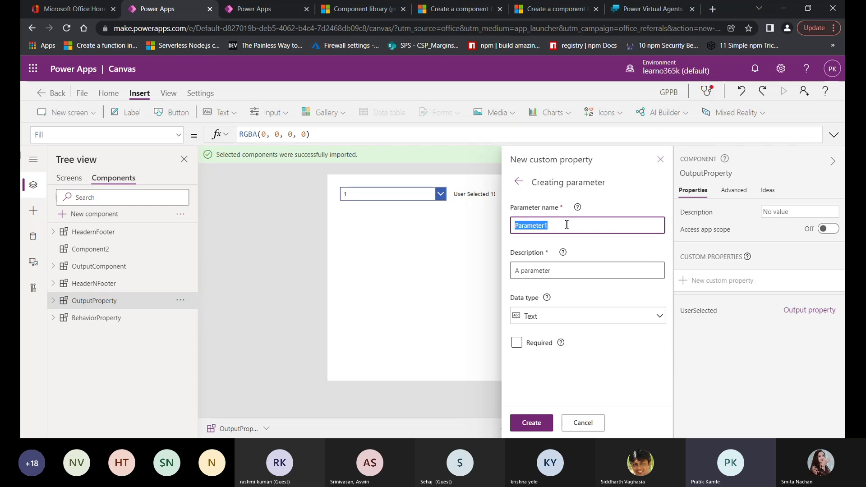
type("Parameter")
left_click(569, 318)
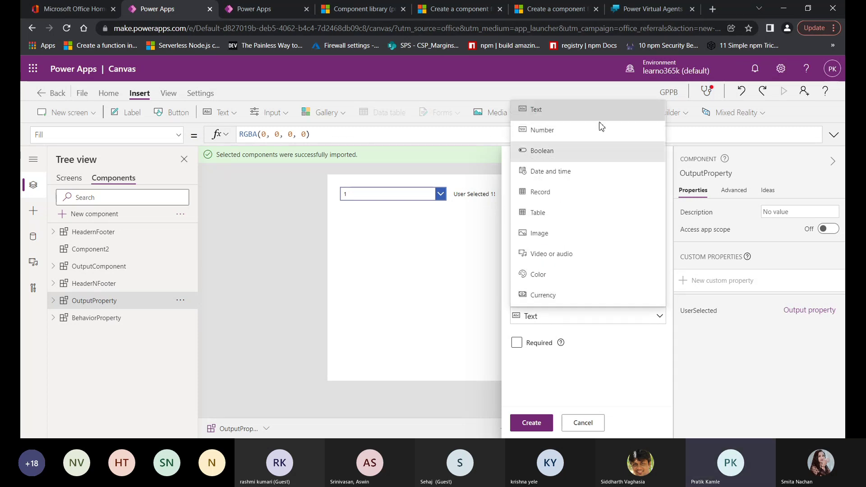
left_click(625, 323)
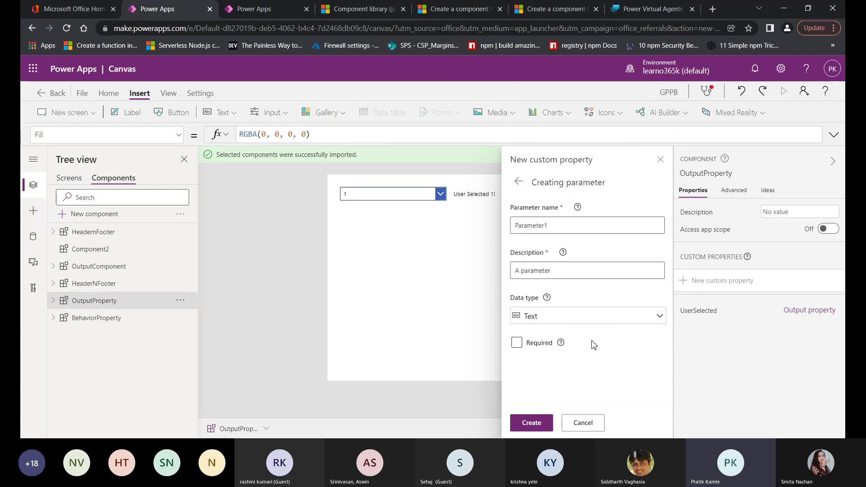
left_click(517, 344)
left_click(529, 422)
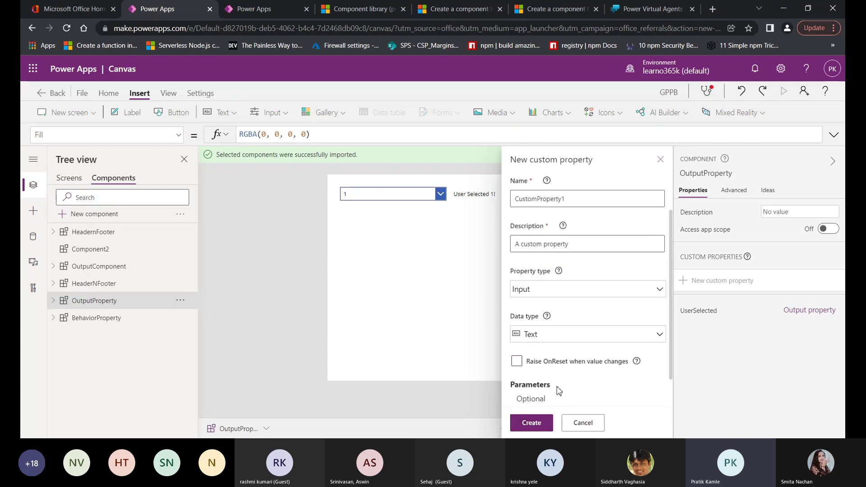
scroll(560, 390, "down", 1)
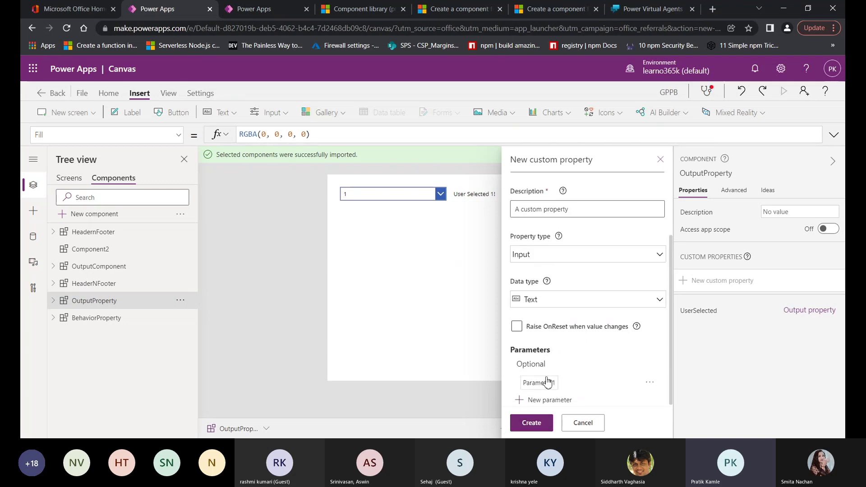
left_click(584, 424)
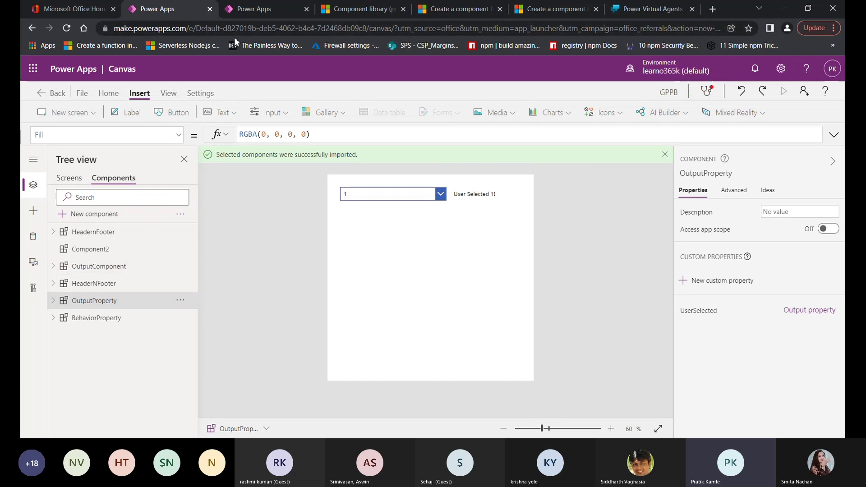
Switch to the Power Apps home tab and create a new component library named "GPPB component library".
left_click(244, 9)
left_click(160, 160)
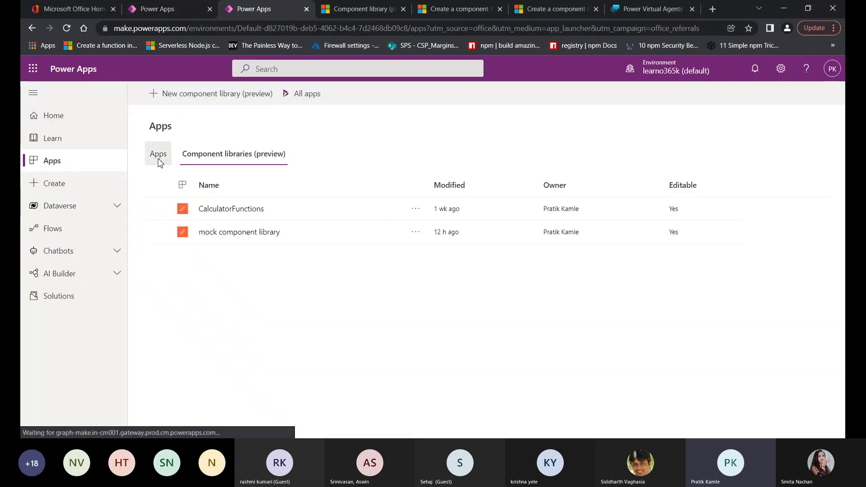
left_click(204, 164)
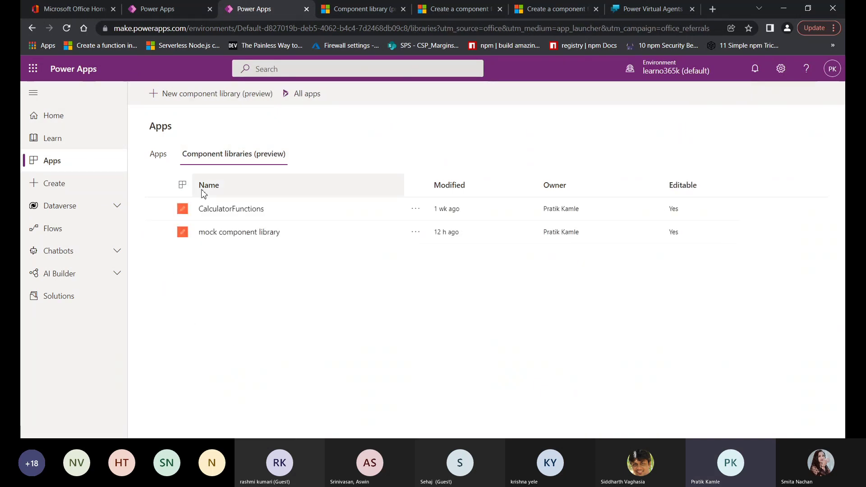
left_click(164, 93)
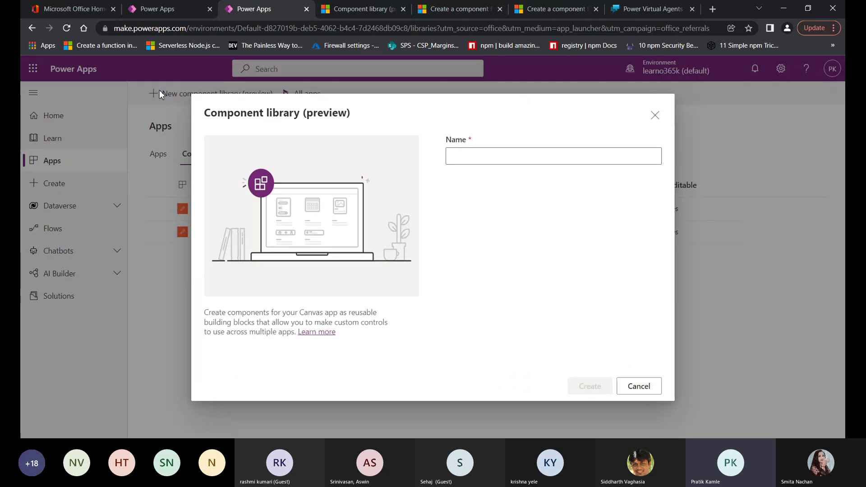
left_click(469, 156)
type("G")
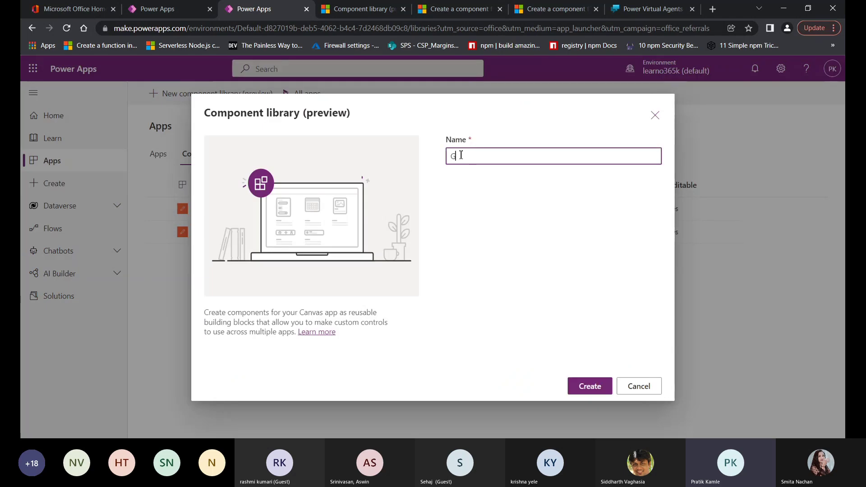
type("PSD component library")
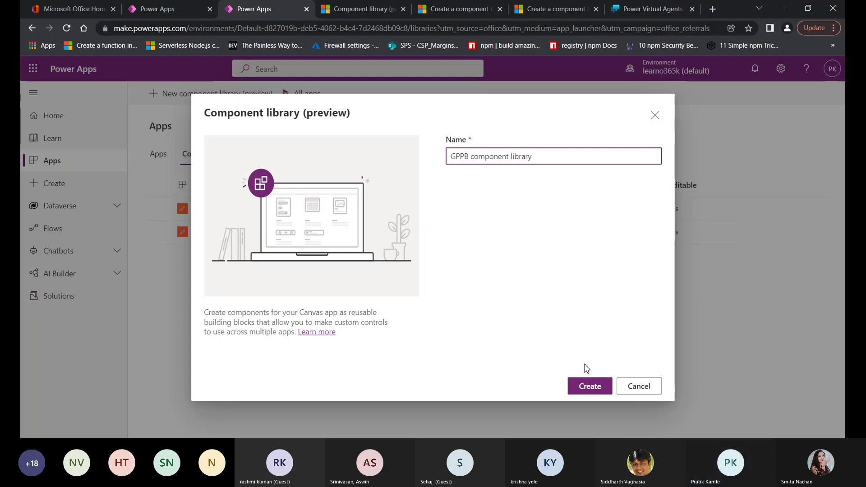
left_click(590, 387)
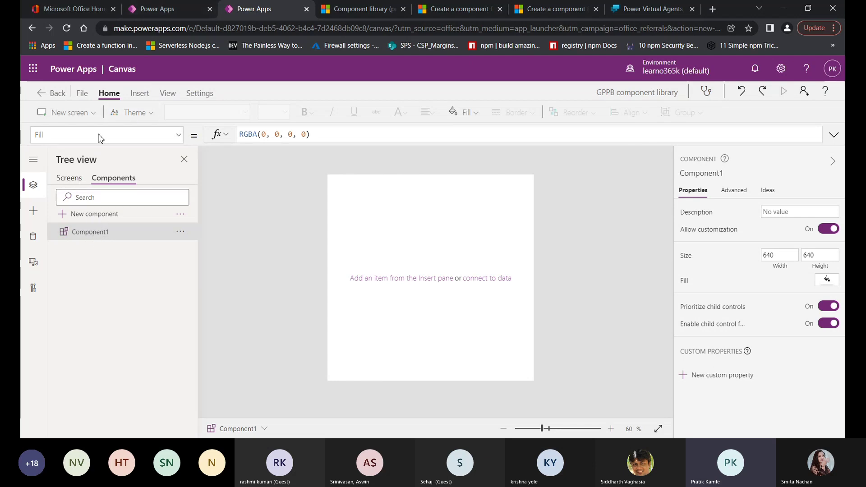
Compare the GPPB app's components and screens with the new library, close the library's browser tab and return to the app.
left_click(171, 9)
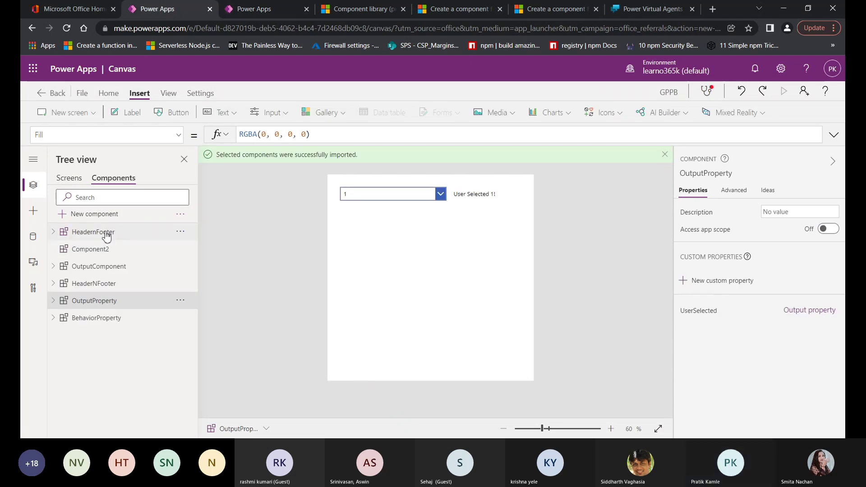
left_click(70, 179)
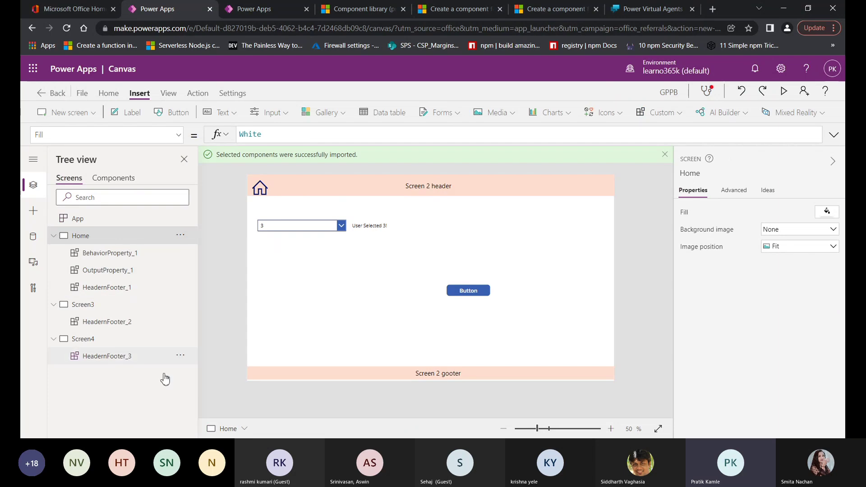
left_click(251, 9)
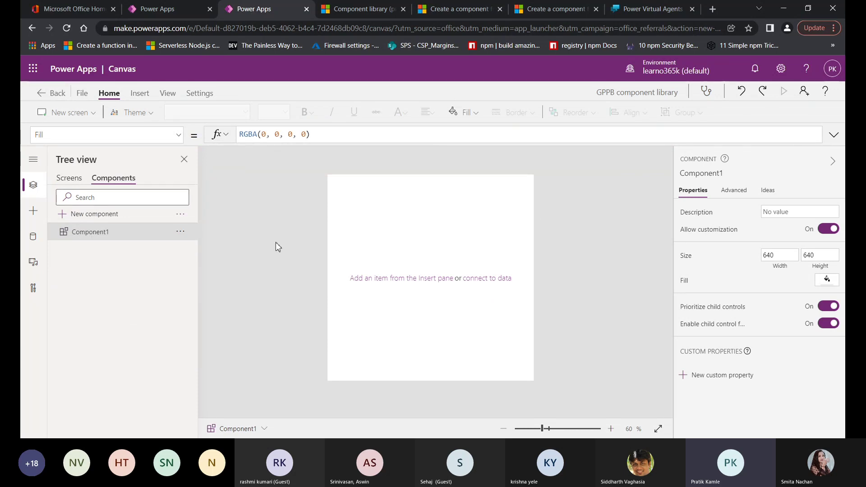
left_click(306, 10)
left_click(162, 8)
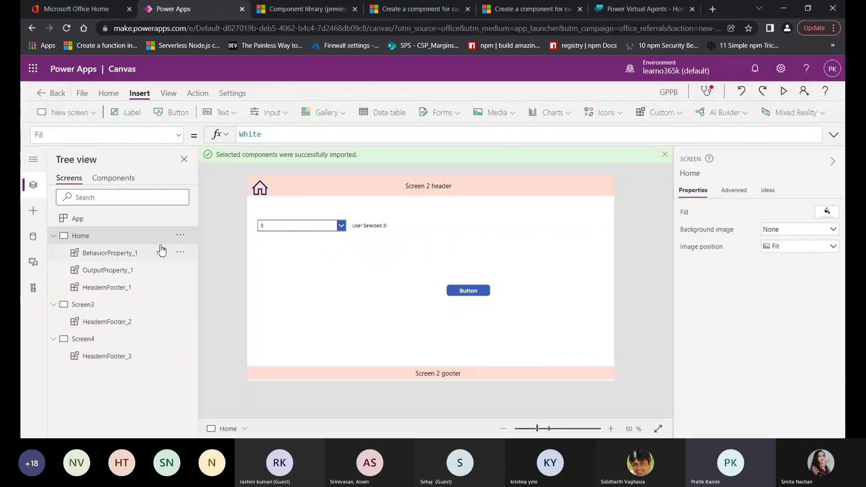
Open the list of importable components and examine which component libraries are available to the app.
left_click(33, 210)
left_click(96, 430)
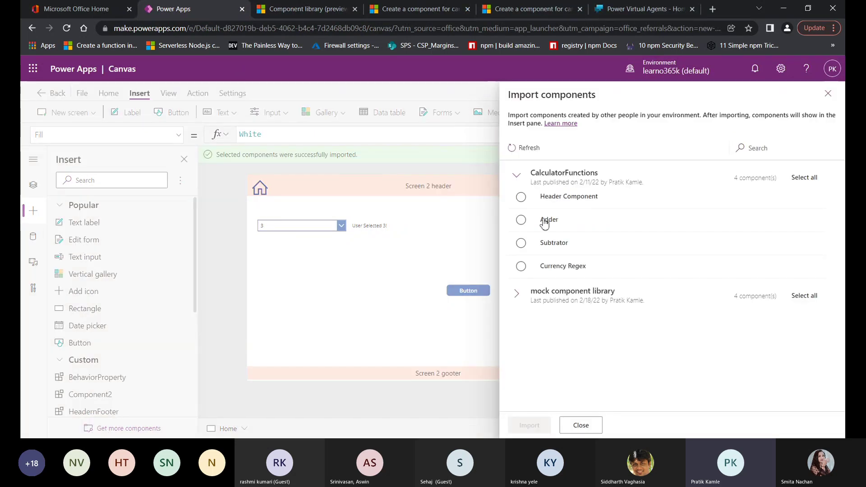
left_click(829, 94)
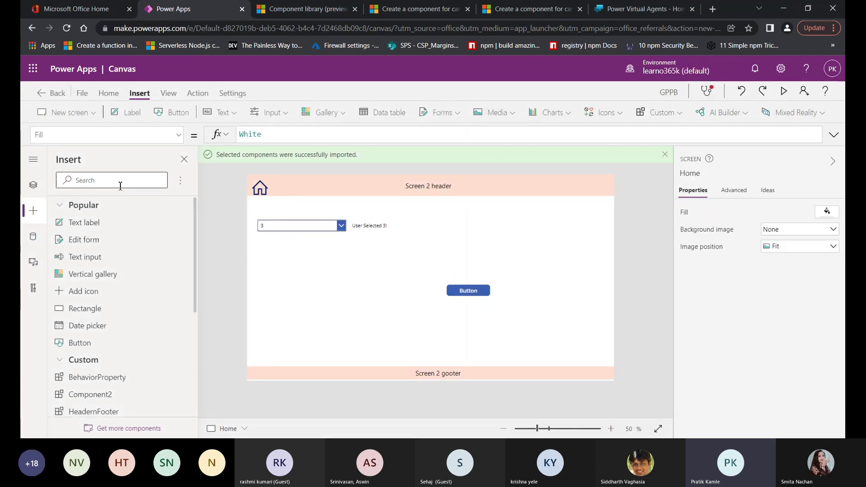
left_click(33, 185)
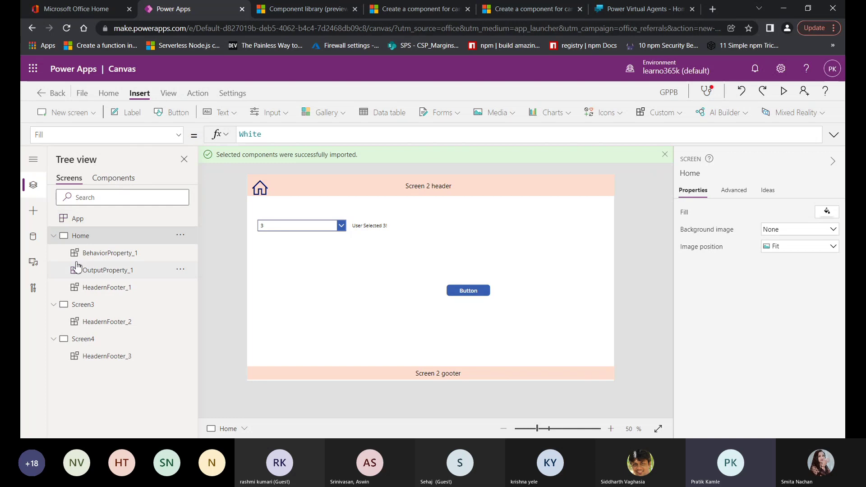
left_click(33, 212)
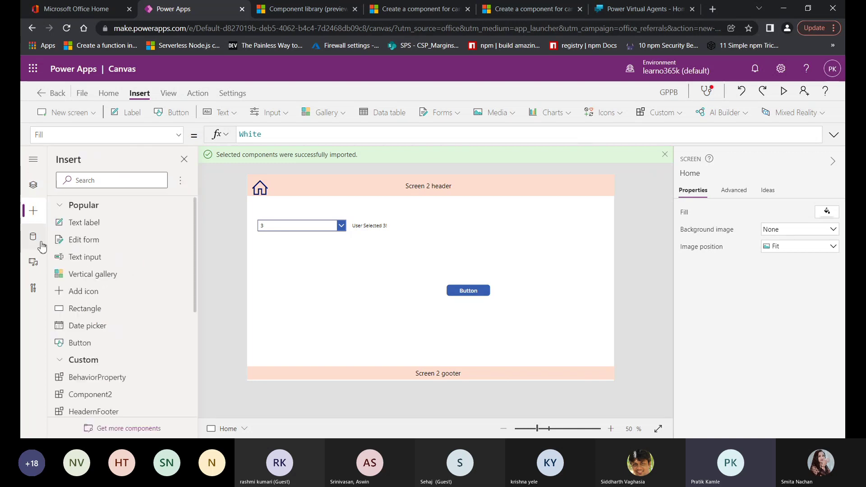
left_click(109, 428)
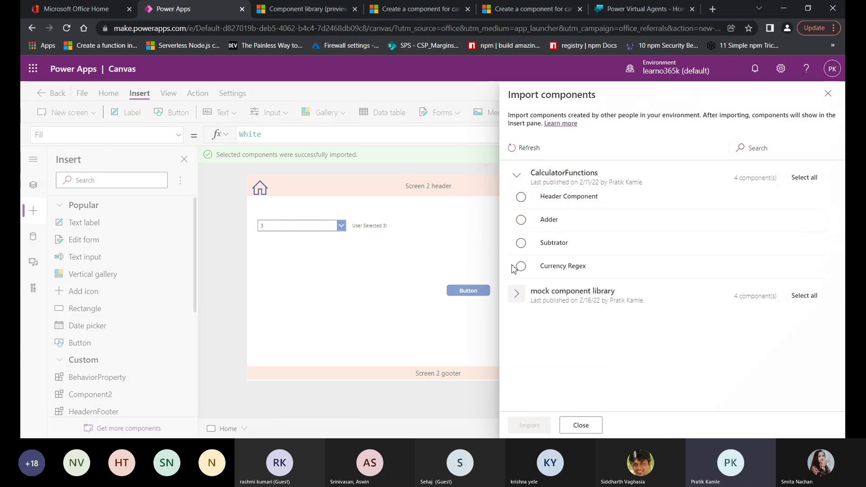
Import the Adder component from the CalculatorFunctions library into the app.
left_click(517, 175)
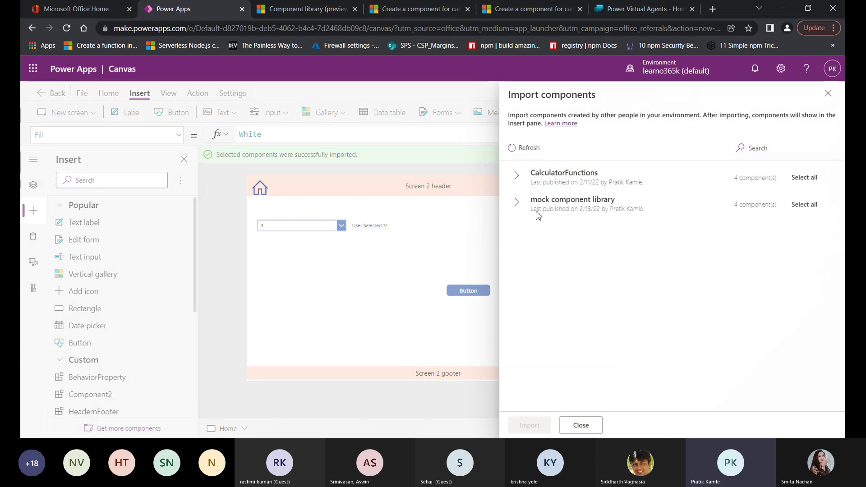
left_click(517, 175)
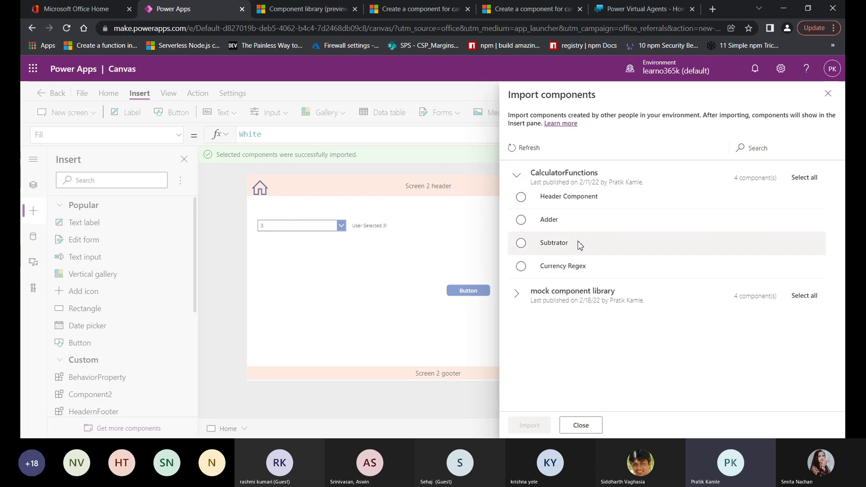
left_click(521, 220)
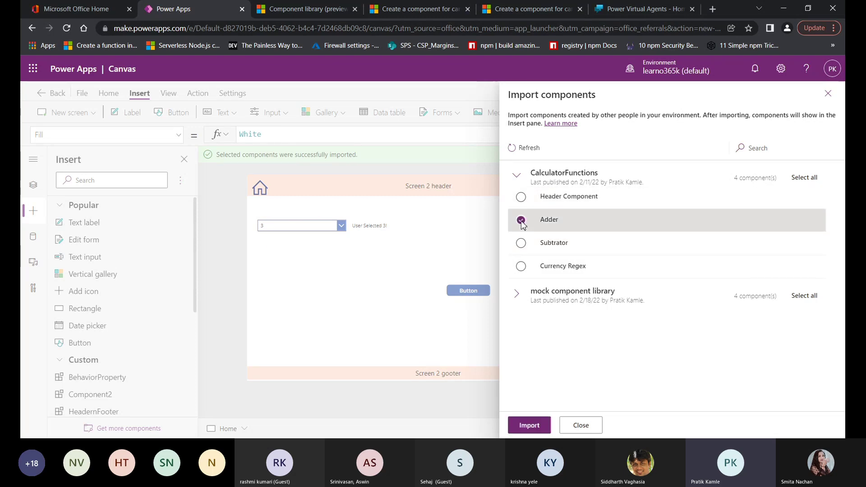
left_click(529, 424)
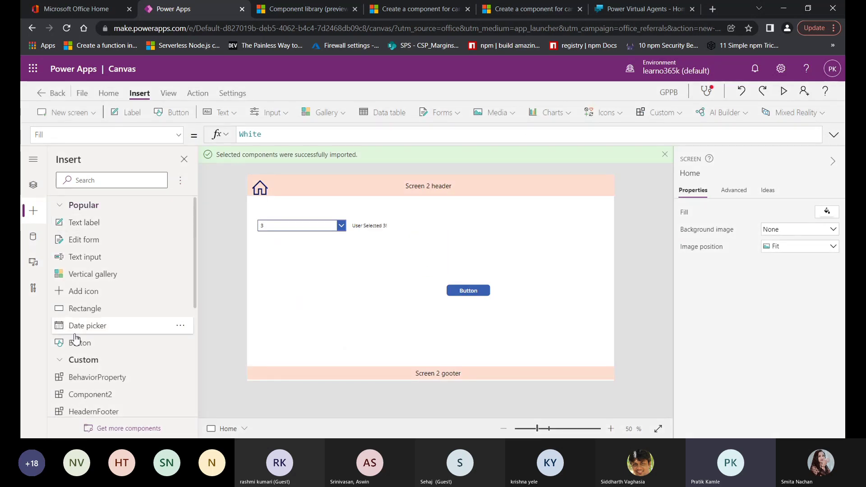
Insert the Adder library component on the Home screen and move it toward the middle of the screen.
scroll(70, 334, "down", 1)
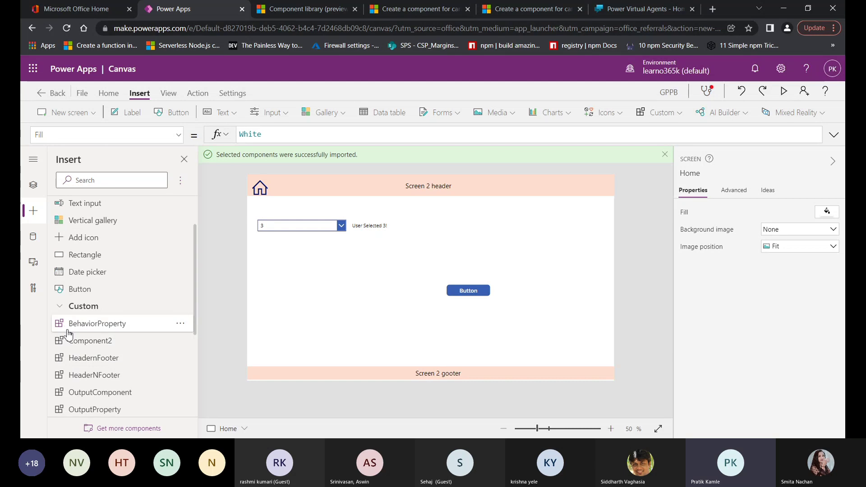
scroll(68, 332, "down", 2)
left_click(65, 320)
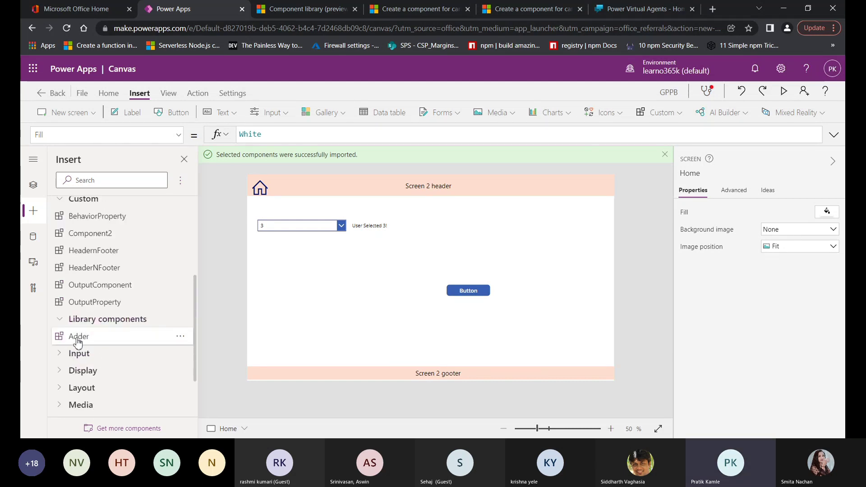
left_click(78, 342)
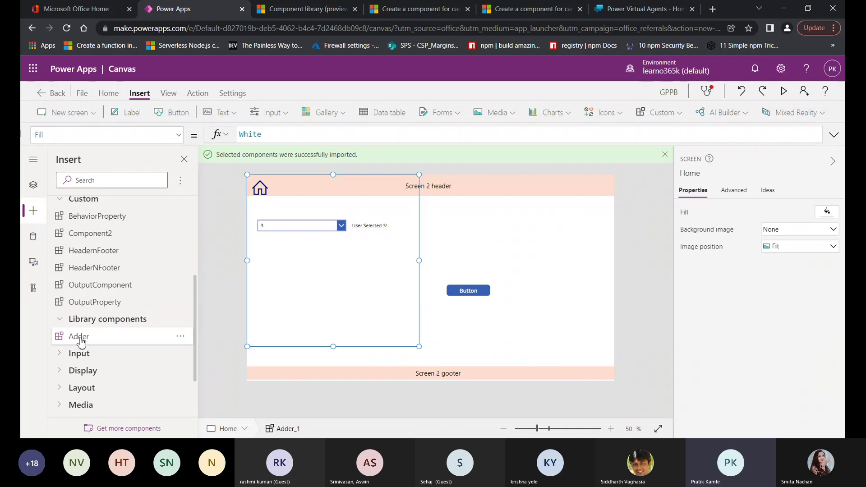
left_click_drag(319, 245, 421, 257)
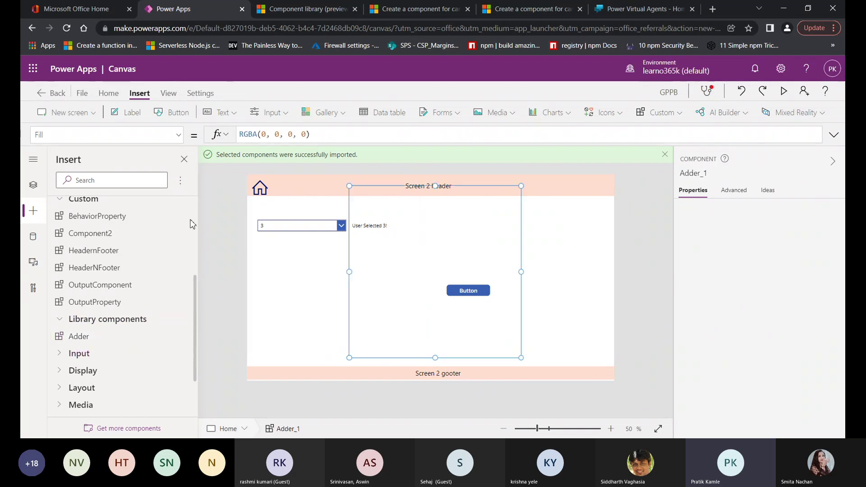
Examine where Adder is listed among the app's screens, own components and insertable items, and view the component import and export options.
left_click(35, 188)
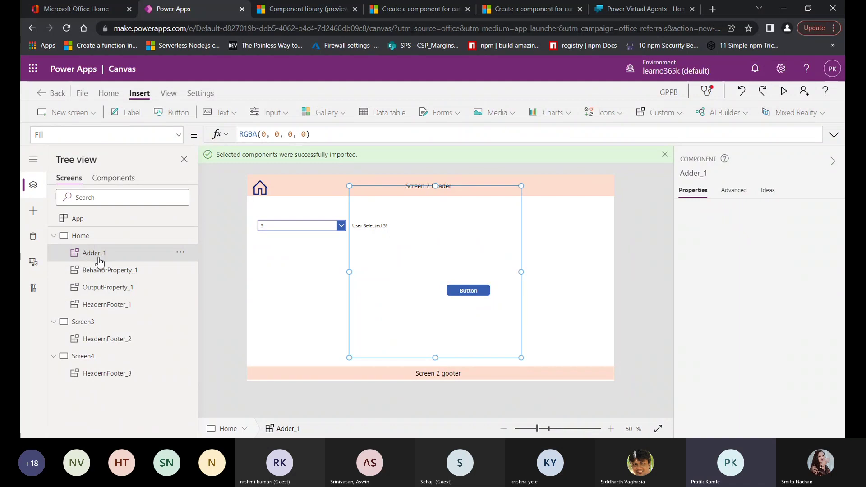
left_click(33, 211)
scroll(88, 316, "down", 2)
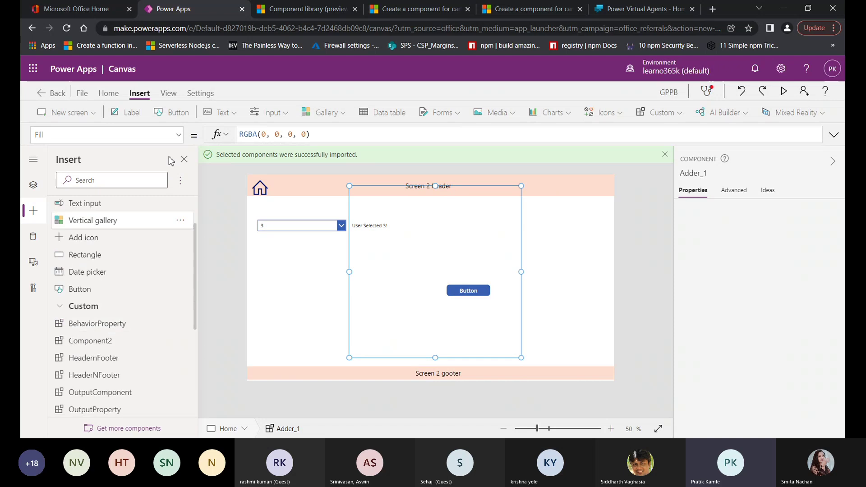
scroll(81, 265, "up", 1)
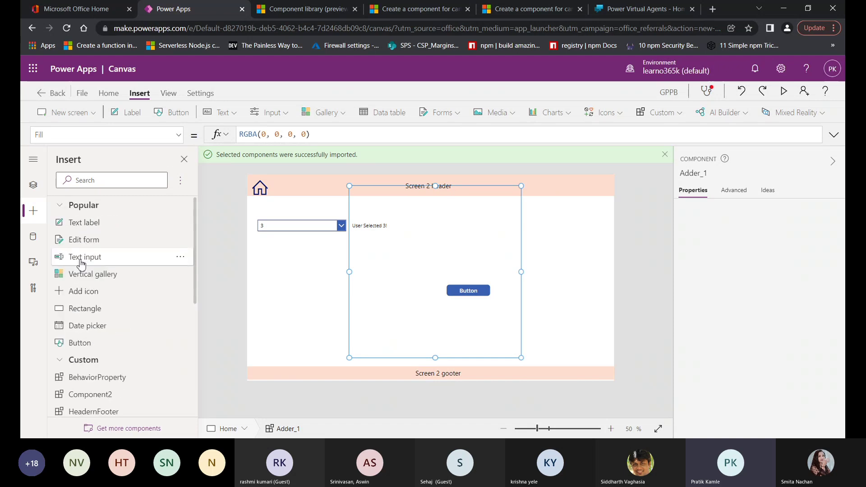
left_click(33, 185)
left_click(115, 179)
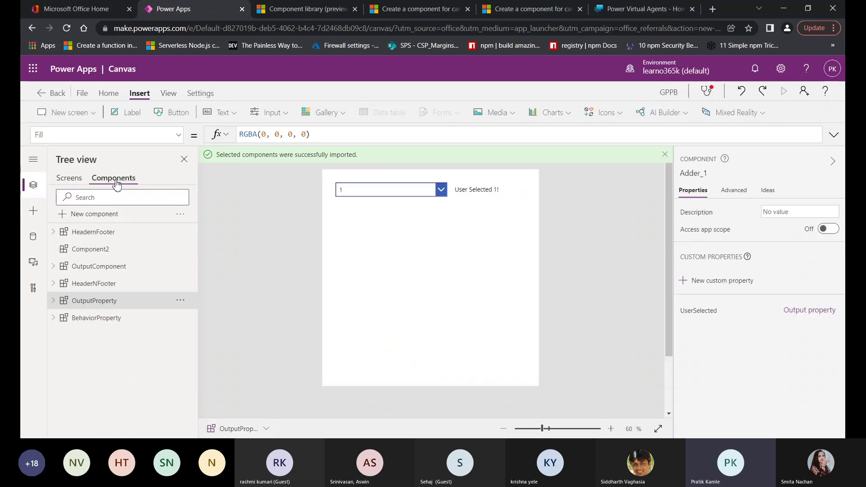
left_click(181, 216)
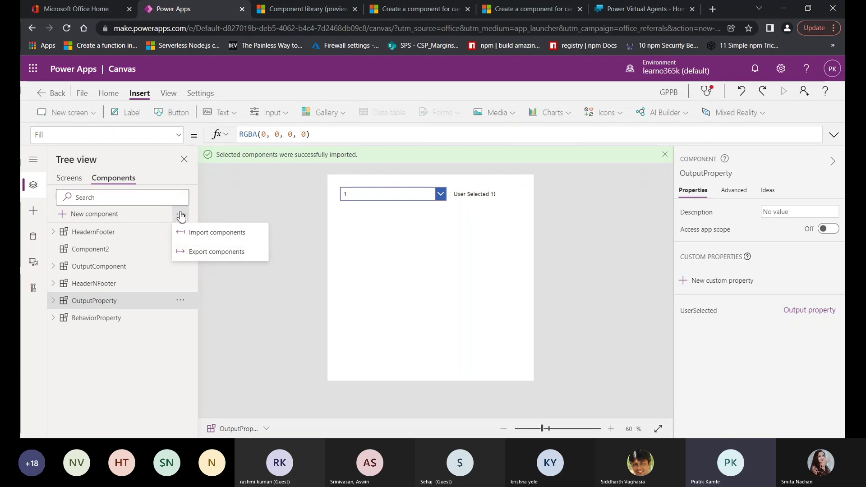
left_click(168, 219)
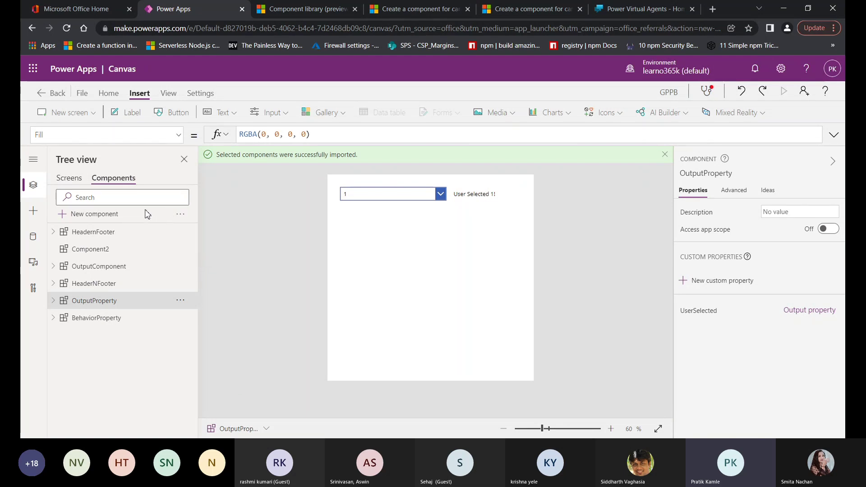
left_click(33, 210)
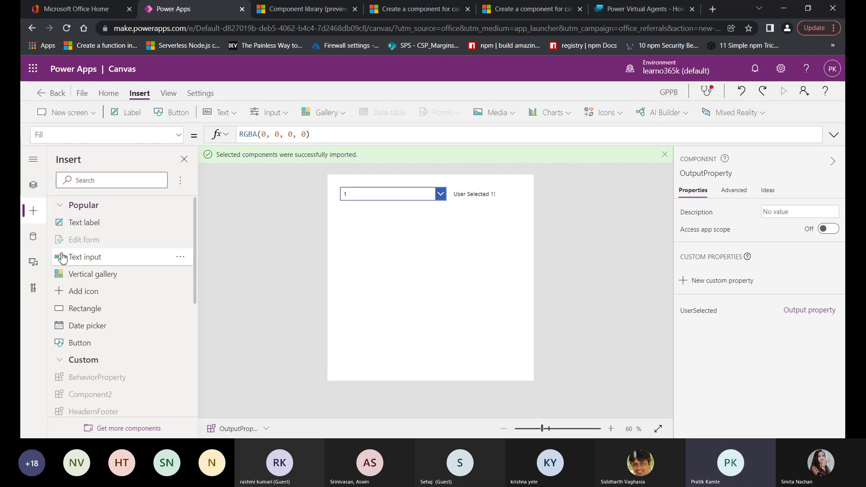
left_click(60, 206)
left_click(35, 187)
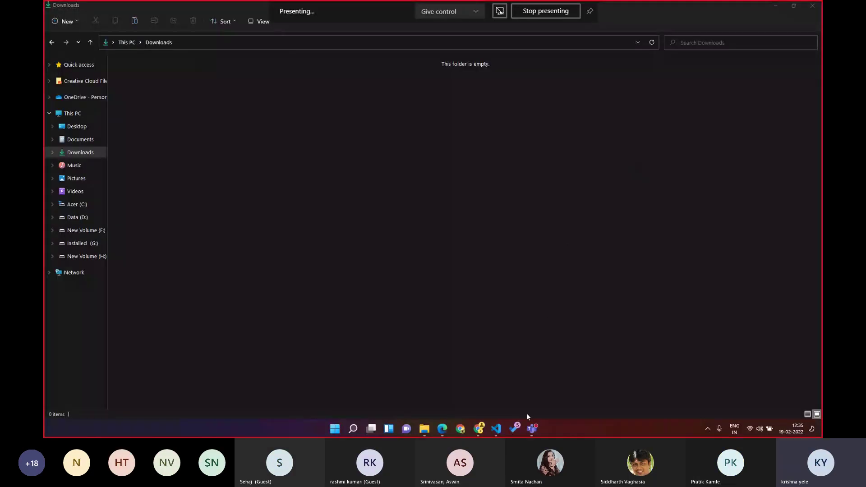
Switch to the SampleCodeComponent app in the browser and create a new blank component.
left_click(480, 430)
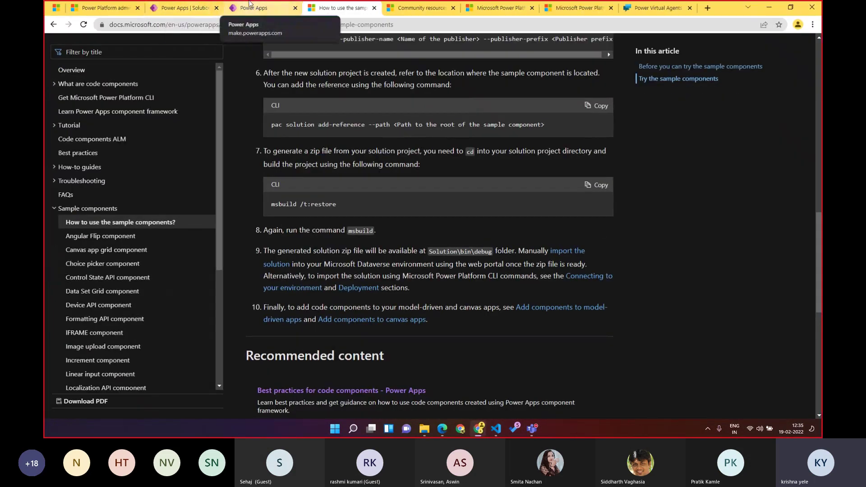
left_click(251, 4)
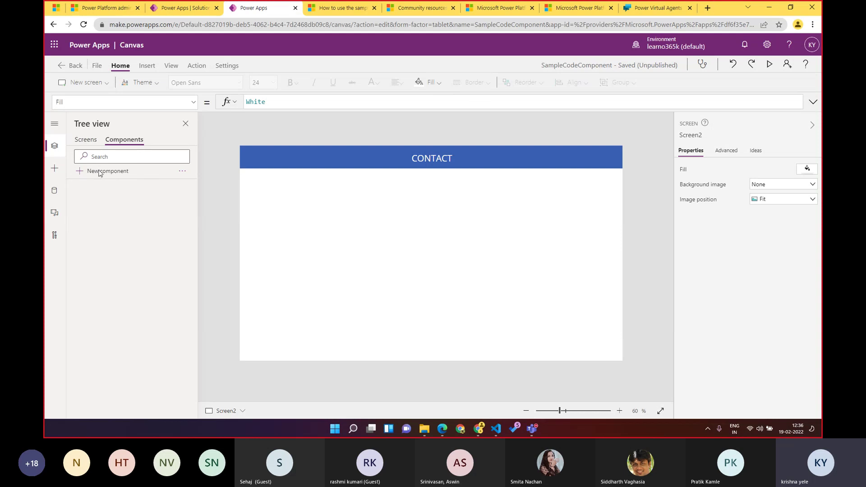
left_click(124, 176)
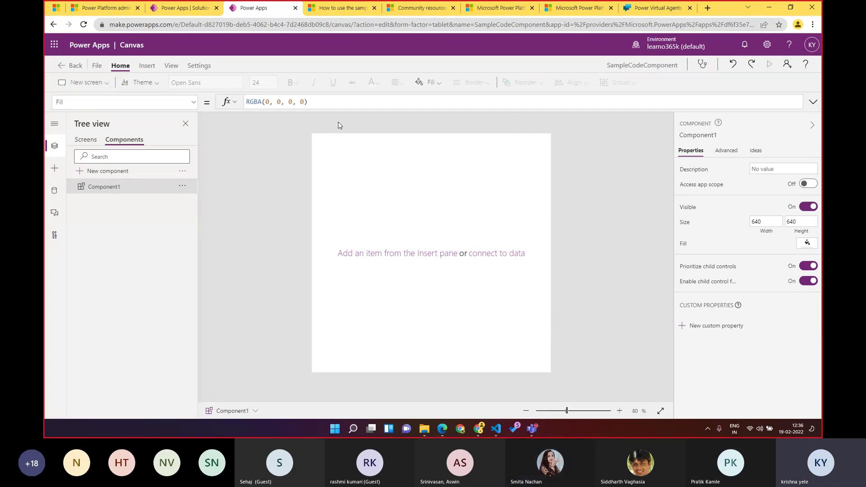
Review the built-in media, chart and AI Builder controls that can be inserted into the new component.
left_click(148, 67)
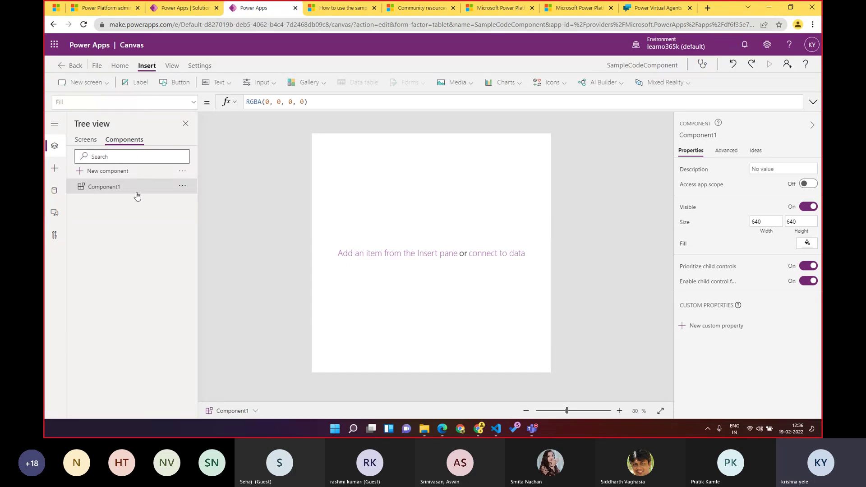
left_click(469, 86)
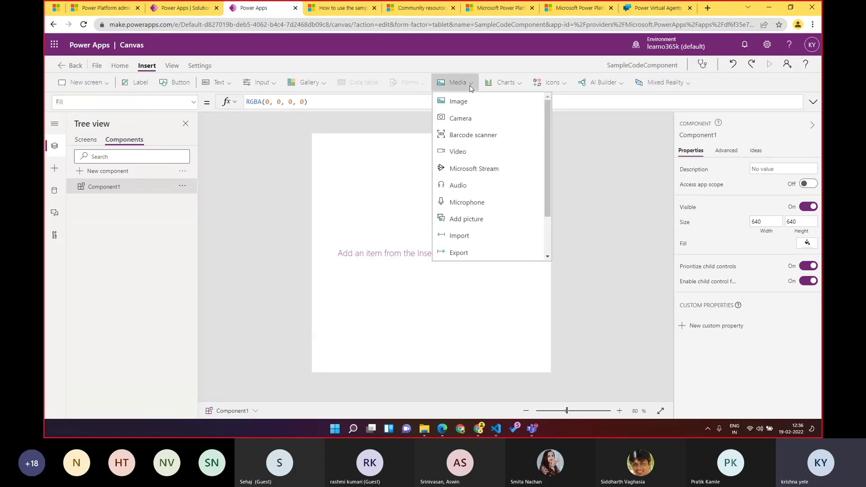
left_click(519, 78)
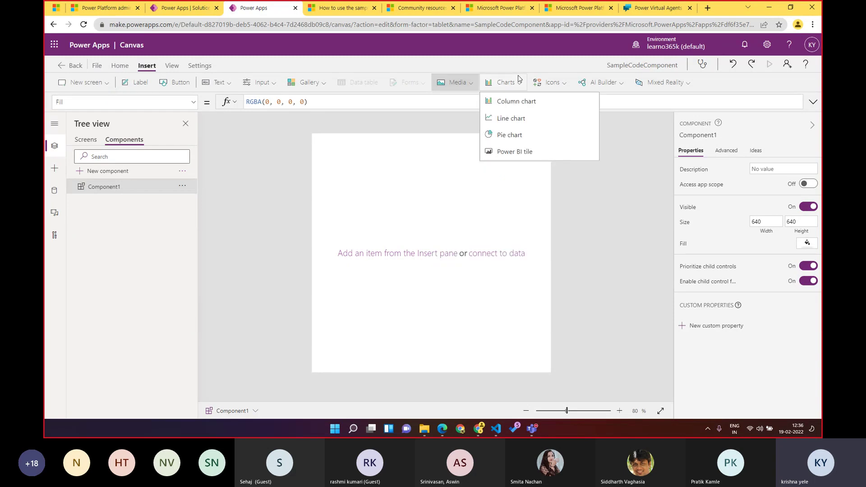
left_click(601, 84)
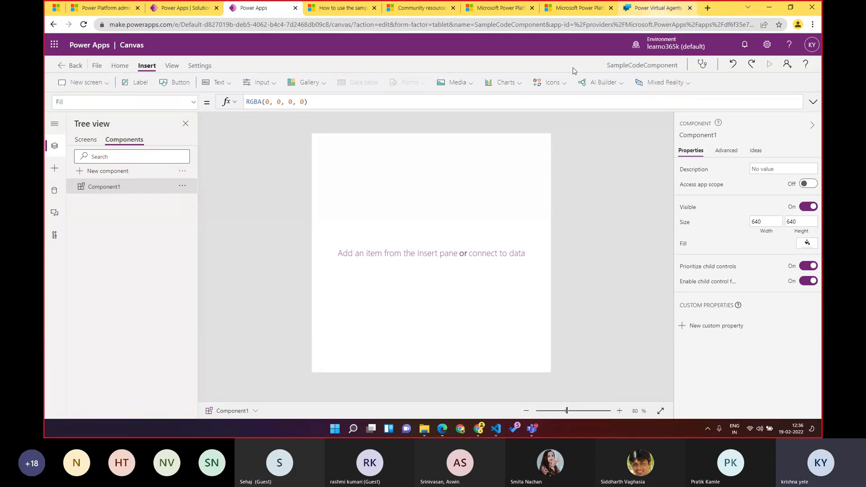
left_click(455, 82)
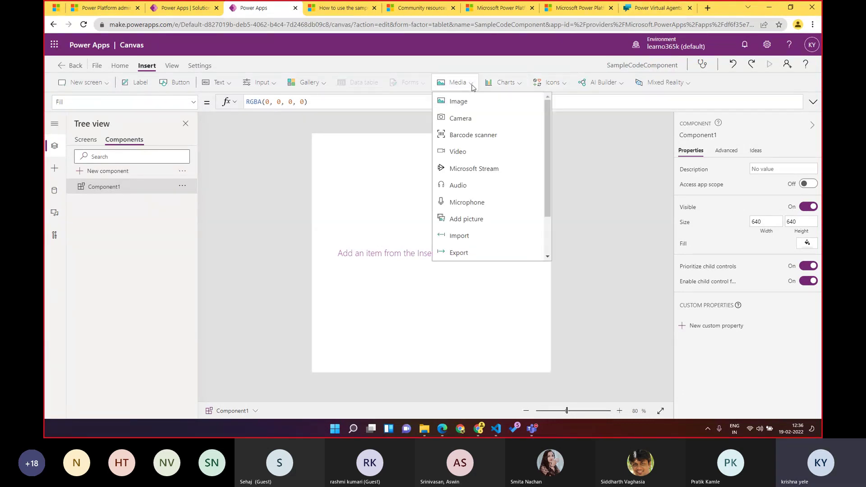
scroll(473, 226, "down", 2)
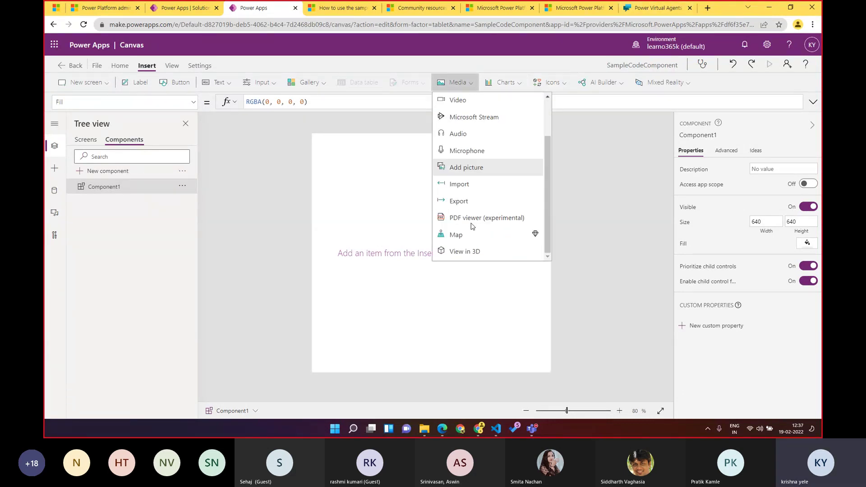
left_click(561, 235)
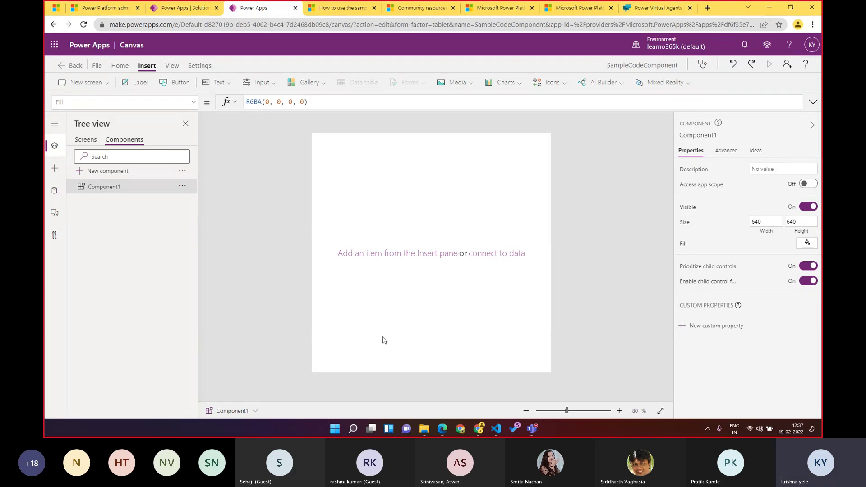
Switch to the sample components documentation and look through its topics on code components and the available samples.
left_click(344, 10)
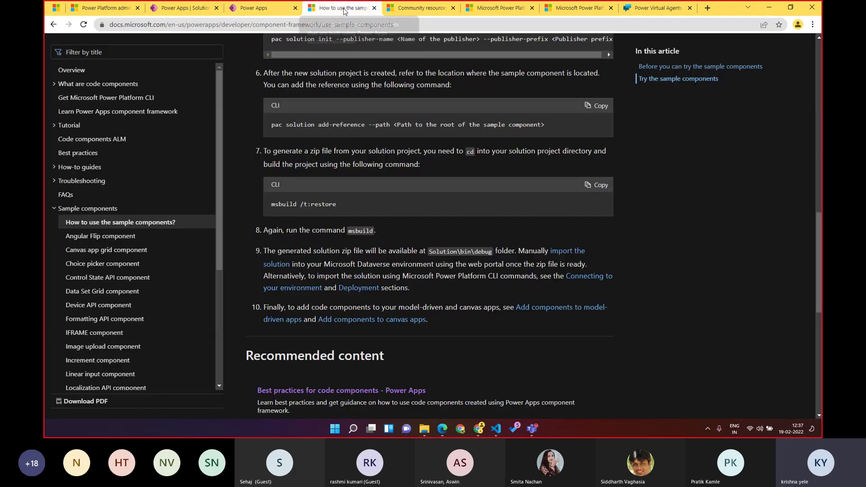
left_click(133, 85)
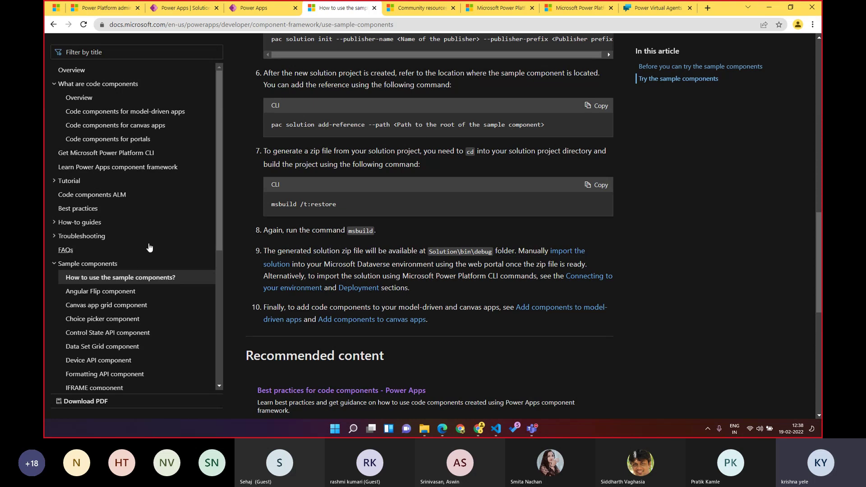
scroll(149, 248, "down", 5)
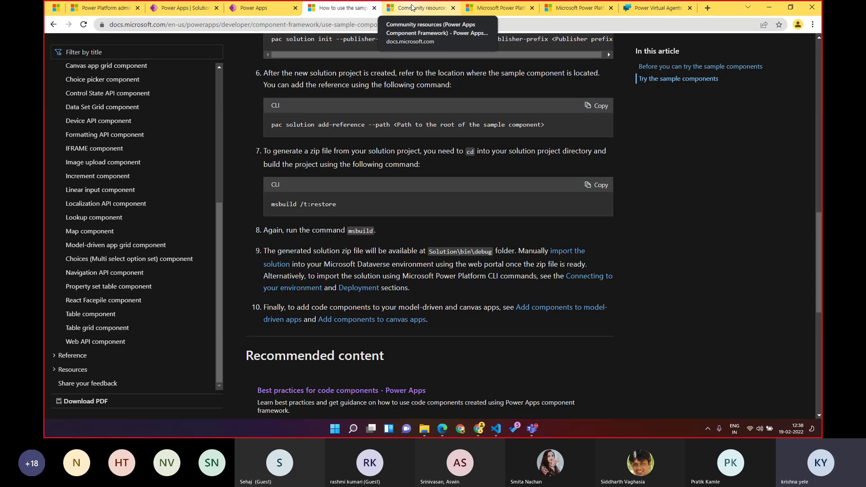
Find the code components gallery link on the Community resources page and open the PCF Gallery.
left_click(412, 6)
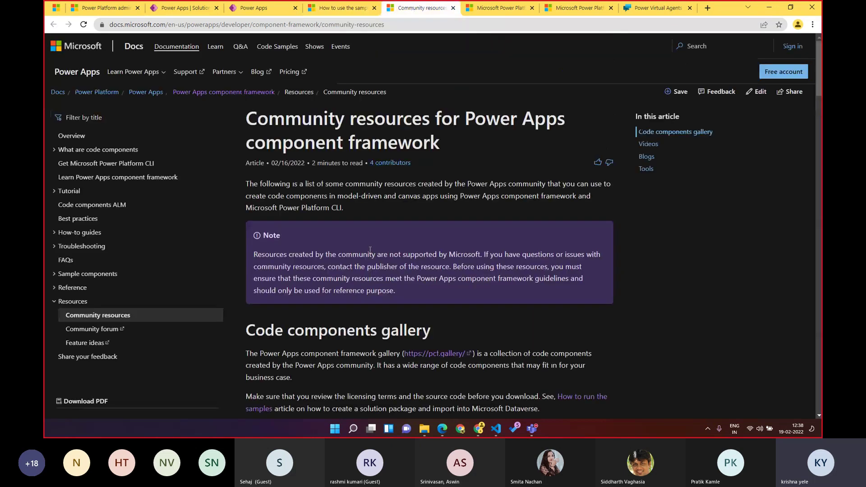
scroll(370, 250, "down", 3)
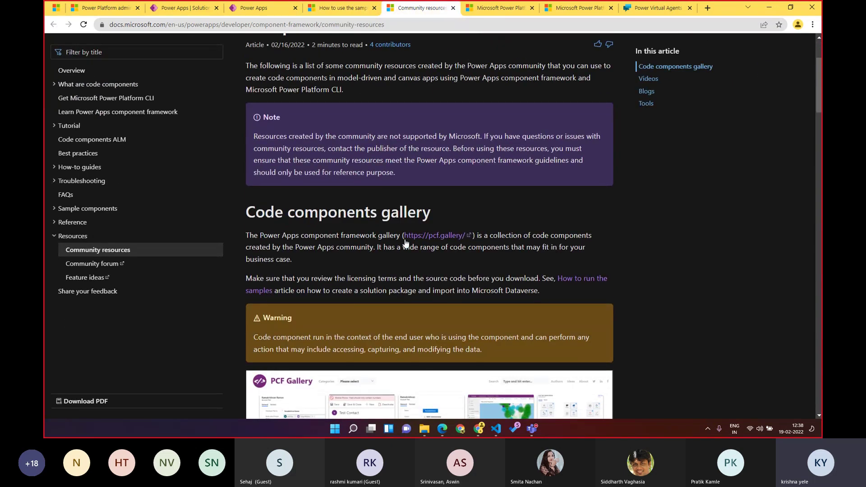
left_click(447, 239)
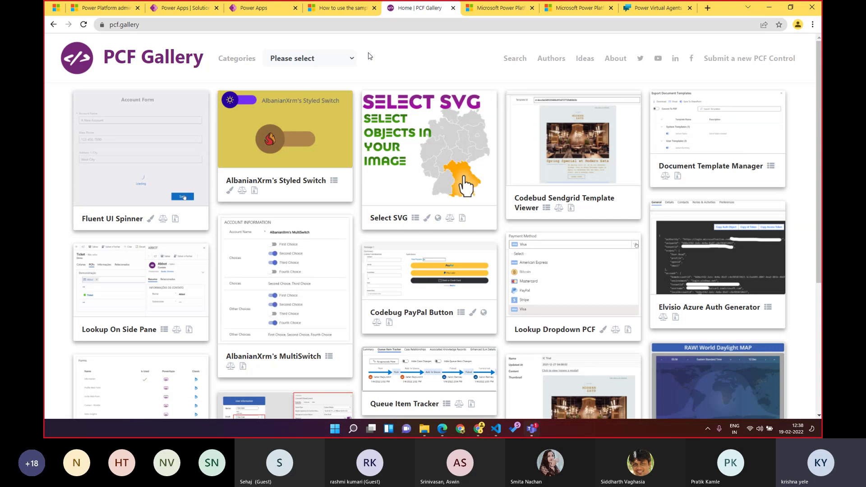
Switch to the bot in Power Virtual Agents and view the channels available for it.
left_click(268, 8)
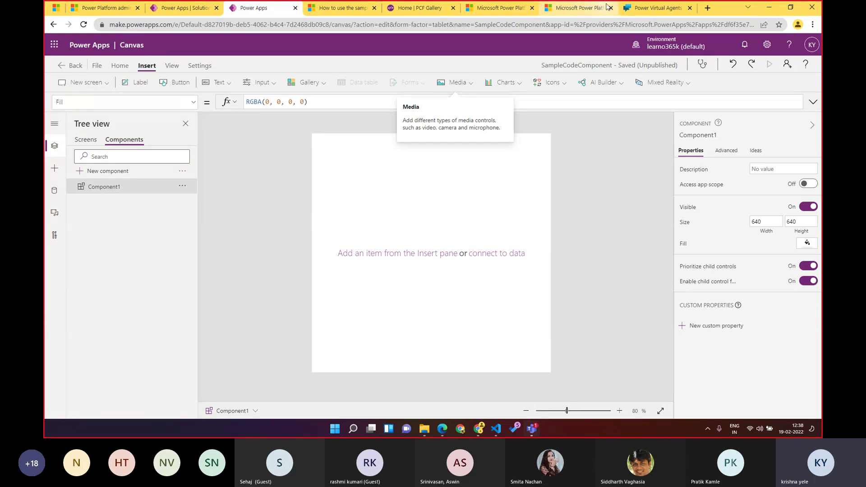
left_click(633, 11)
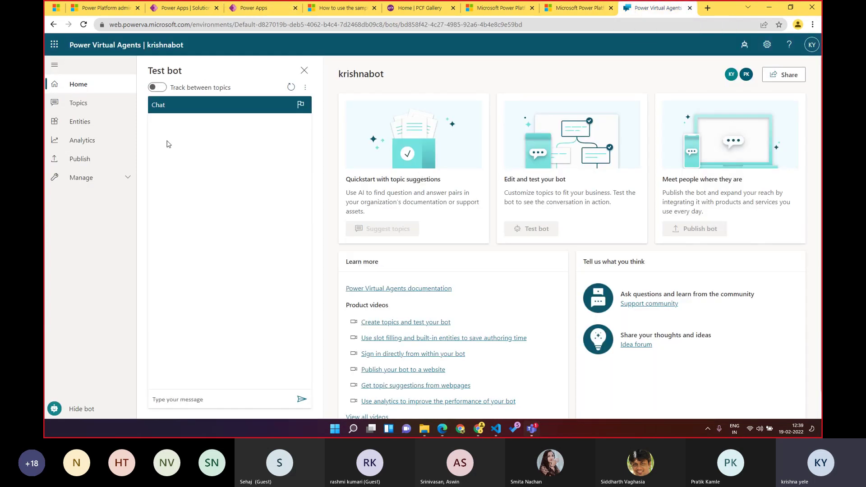
left_click(96, 177)
left_click(92, 215)
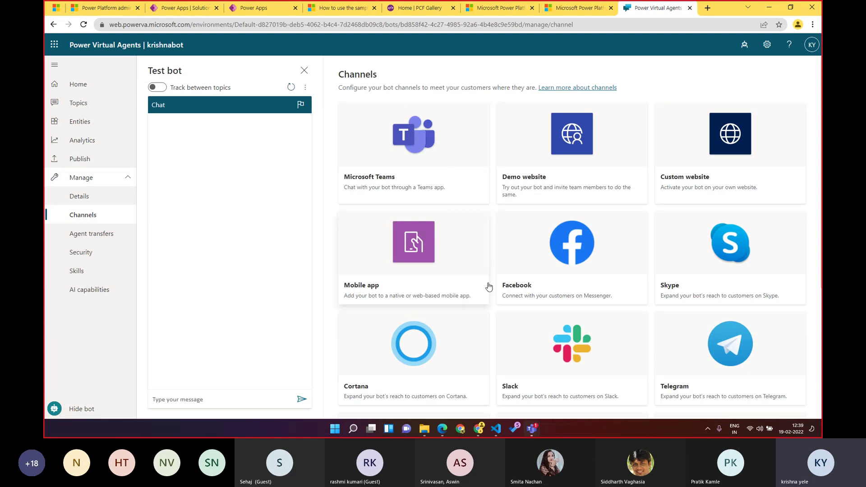
Look through the full set of channels offered for the bot, down to GroupMe, Direct Line Speech and Email.
scroll(489, 286, "down", 5)
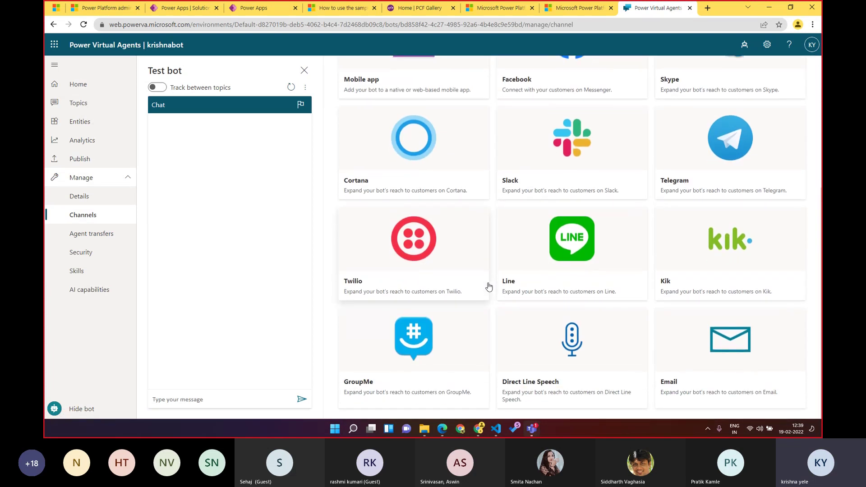
scroll(489, 286, "up", 5)
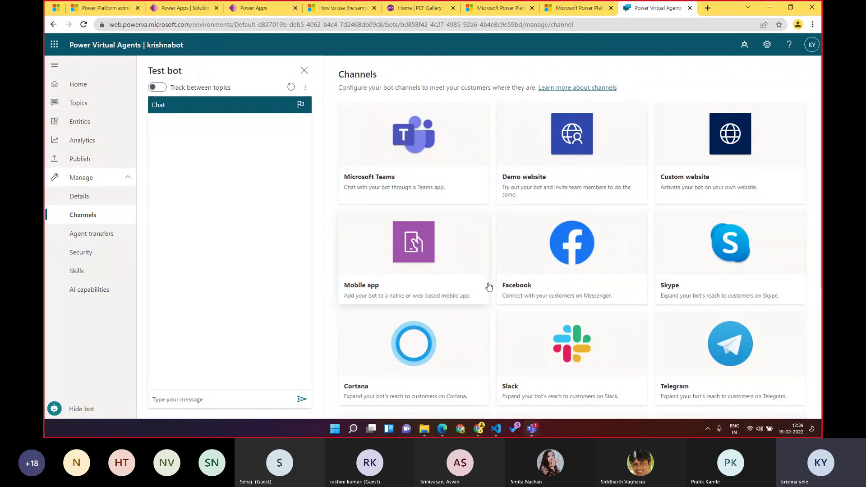
Switch to the PCF Gallery and show the controls in the iframe category.
left_click(420, 8)
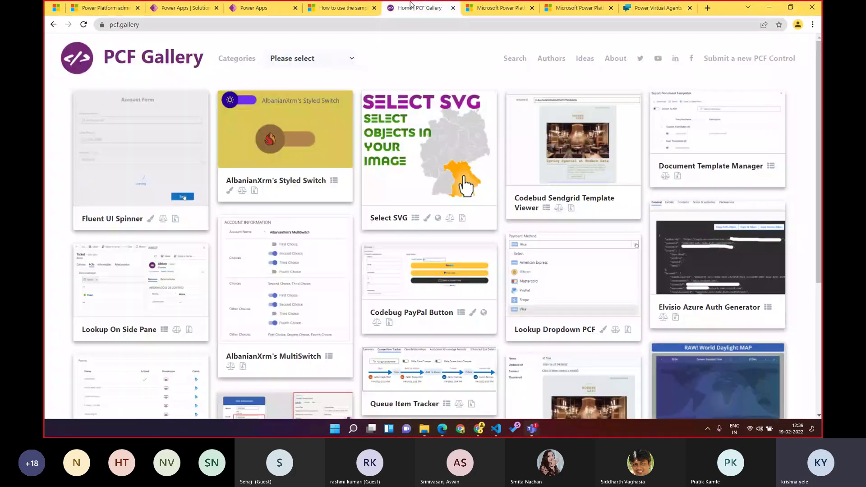
left_click(328, 60)
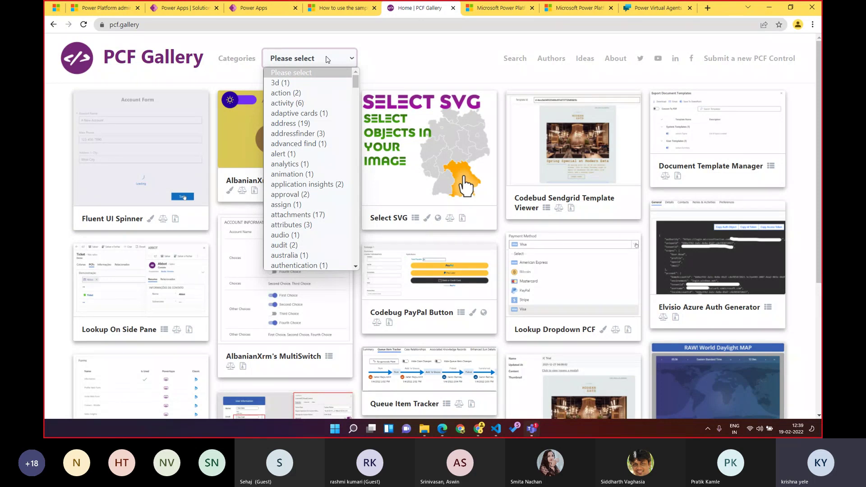
type("iframe (3")
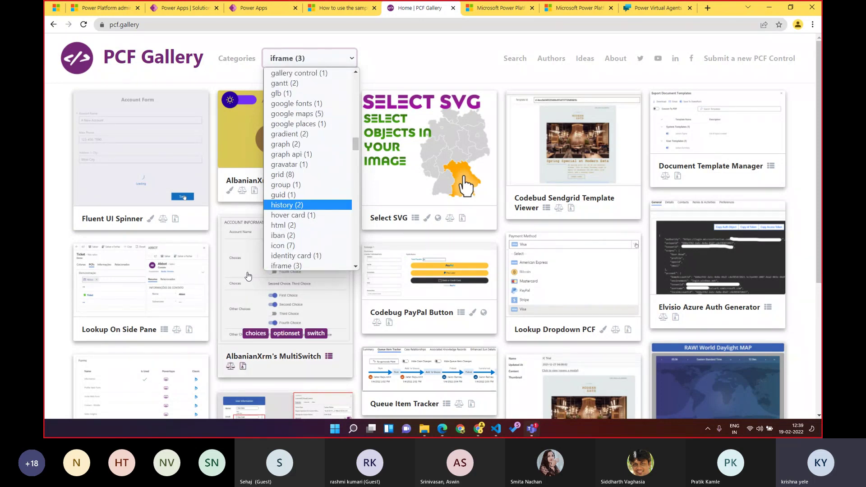
left_click(279, 266)
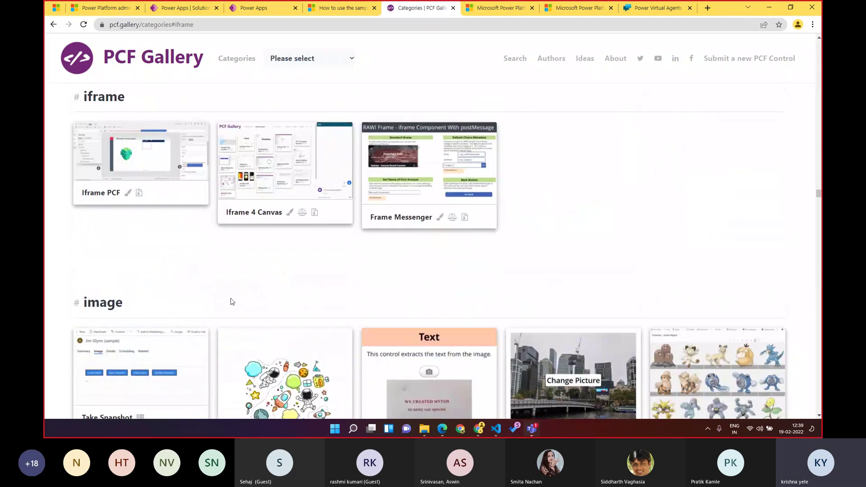
Open the Iframe PCF control's details and follow its download link to the GitHub repository.
left_click(123, 164)
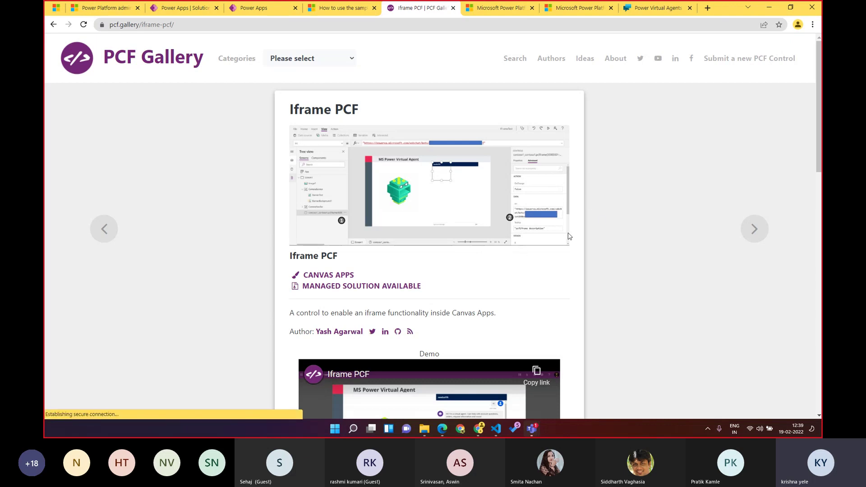
scroll(602, 251, "down", 5)
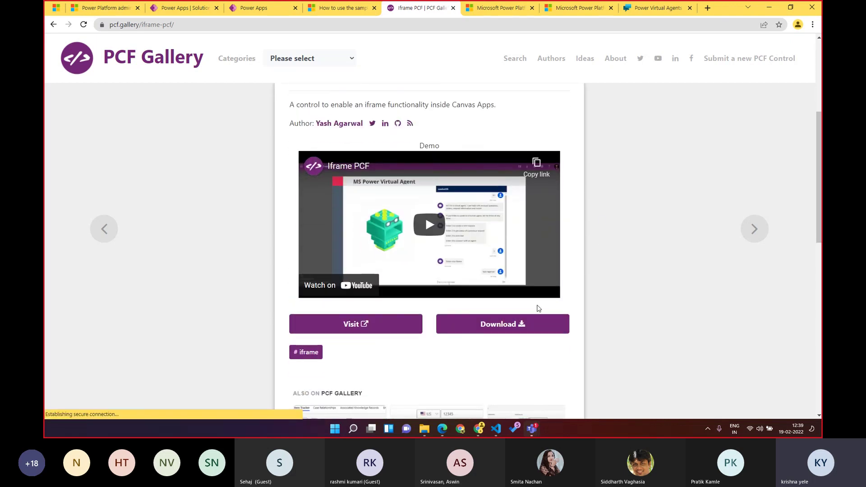
left_click(506, 328)
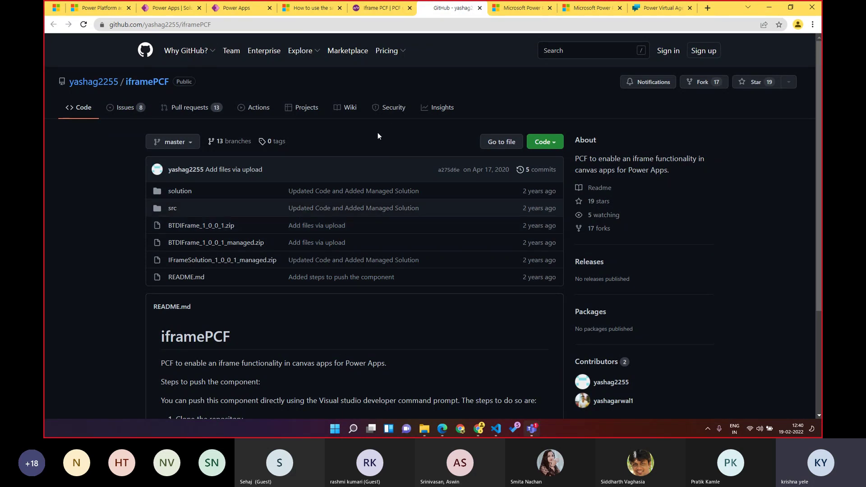
Switch to the Power Apps maker portal and look over its solutions, apps and component libraries.
left_click(383, 7)
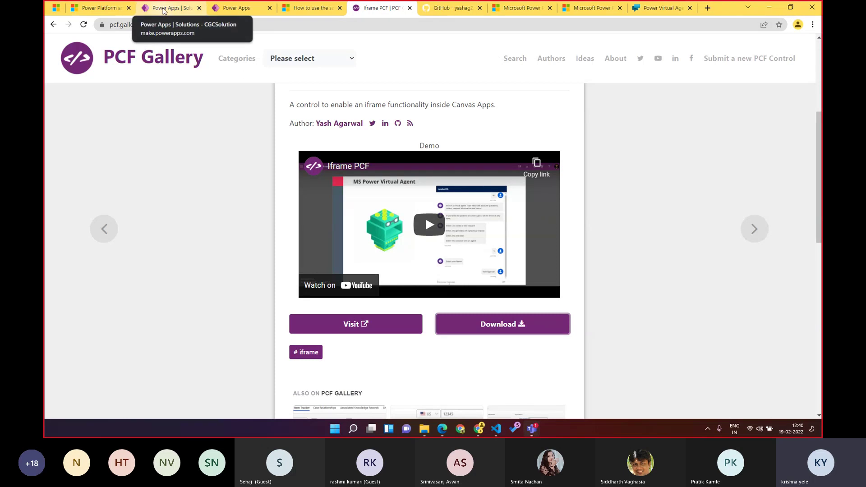
left_click(164, 9)
left_click(56, 87)
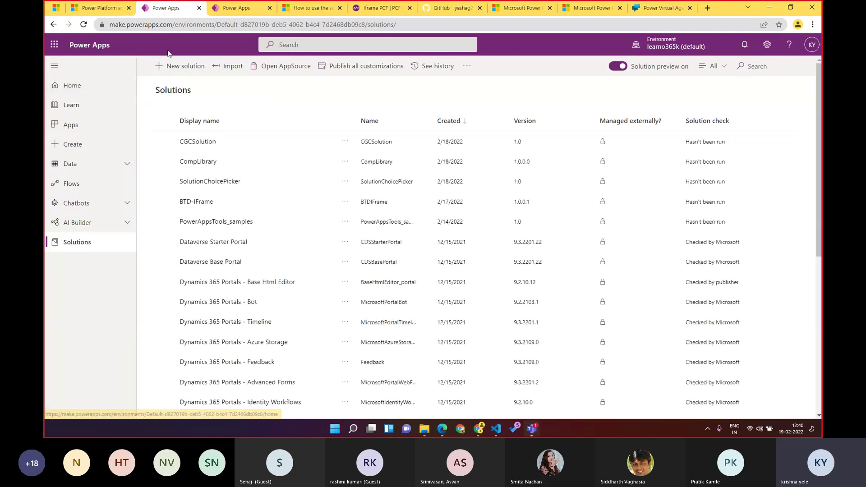
left_click(93, 126)
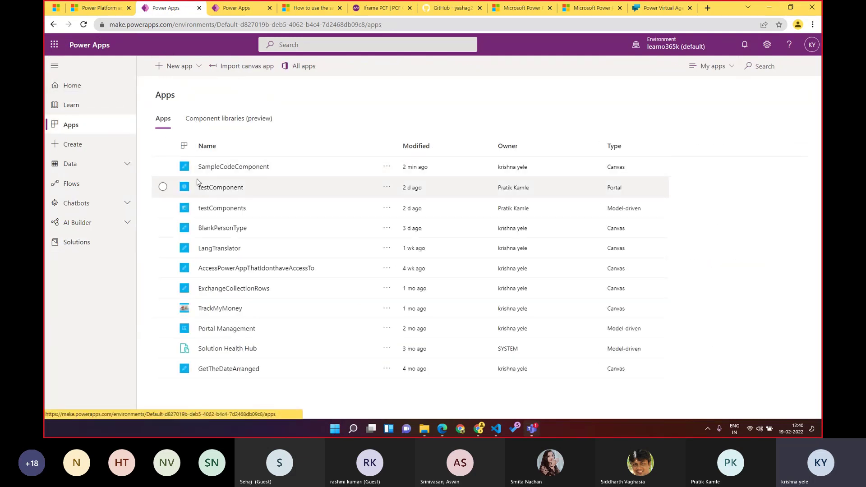
left_click(218, 121)
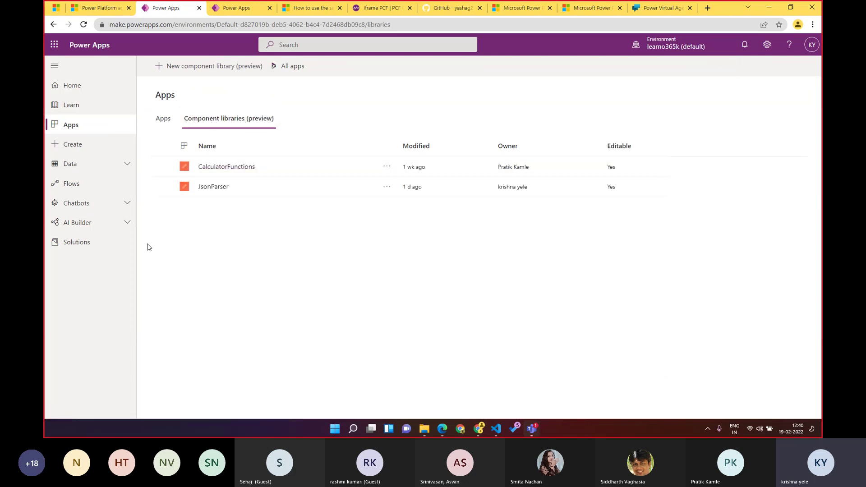
left_click(86, 244)
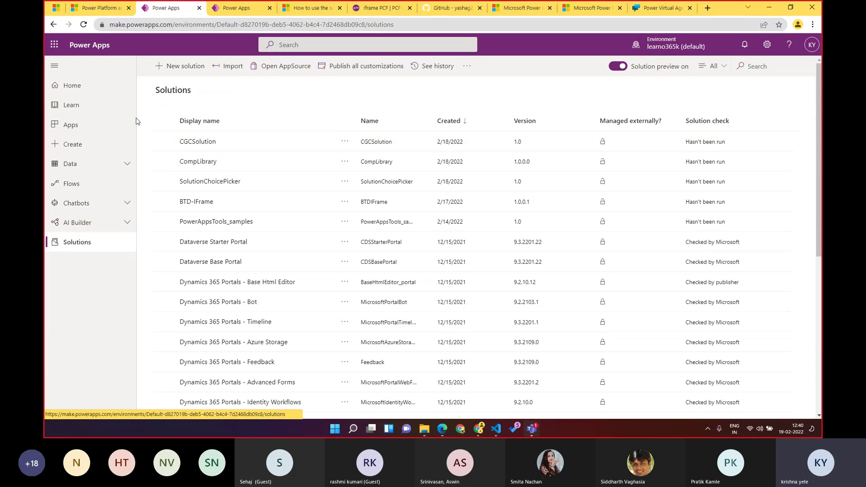
left_click(97, 130)
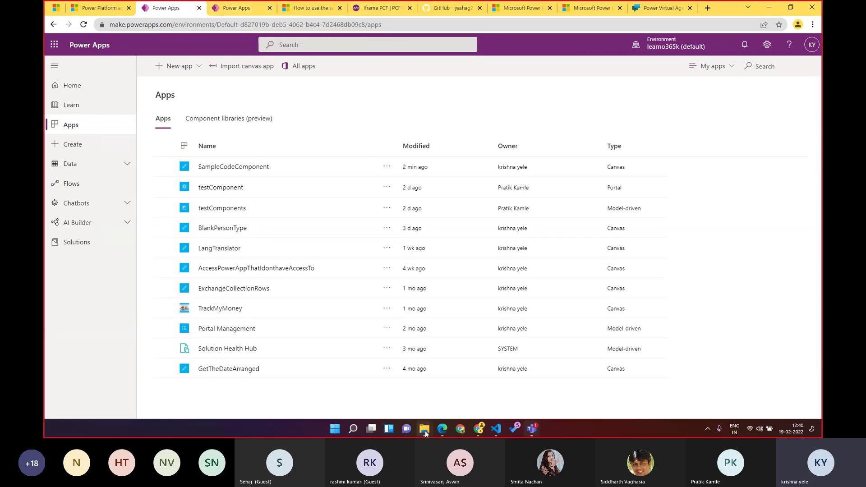
Switch to File Explorer, view the solution packages in Session's inner iframePCF-master folder, and return to Power Apps.
mouse_move(425, 432)
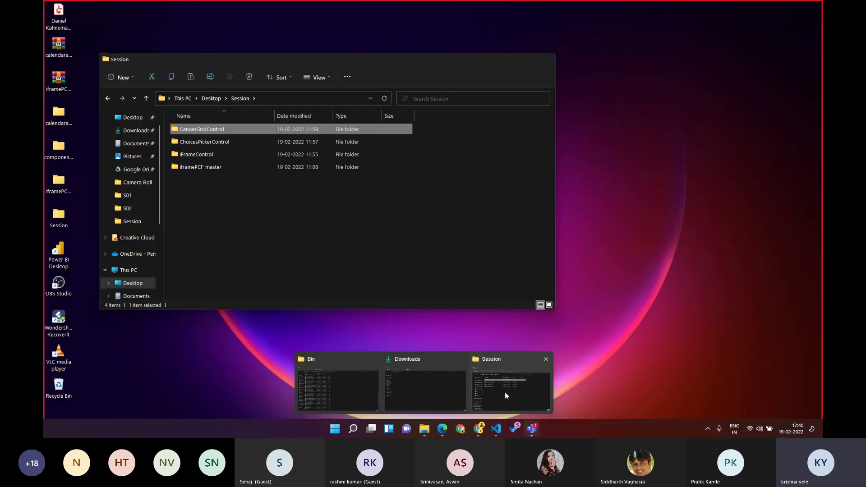
left_click(505, 393)
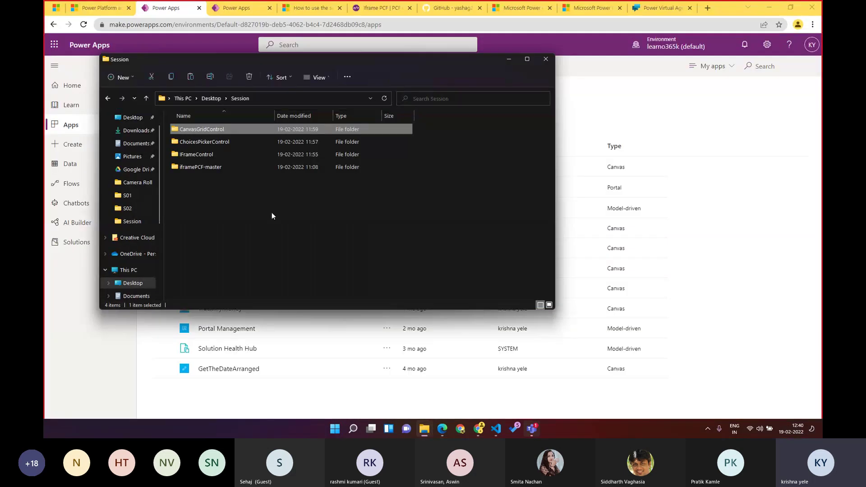
left_click(210, 167)
double_click(210, 167)
double_click(202, 130)
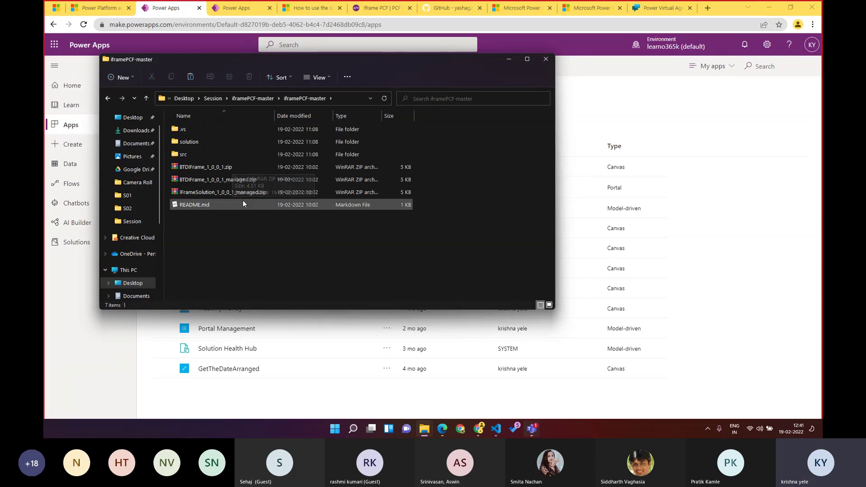
left_click(126, 364)
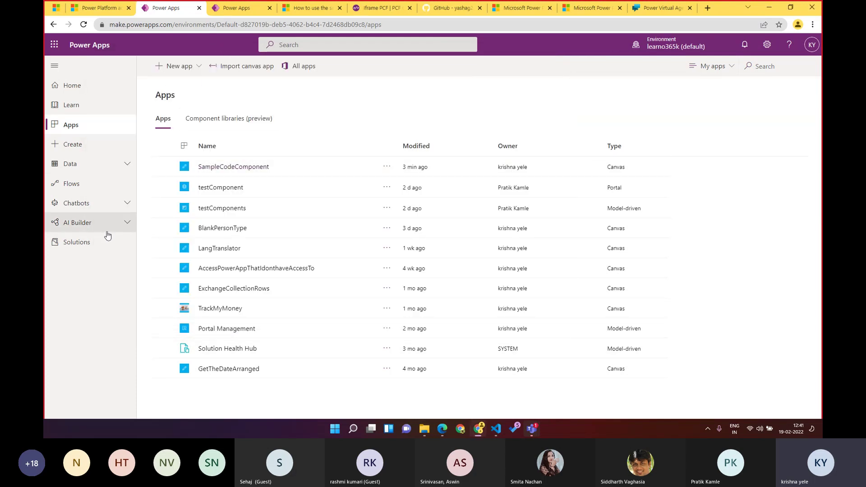
Start a solution import and choose BTDIFrame_1_0_0_1.zip from the inner iframePCF-master folder under Desktop\Session.
left_click(98, 247)
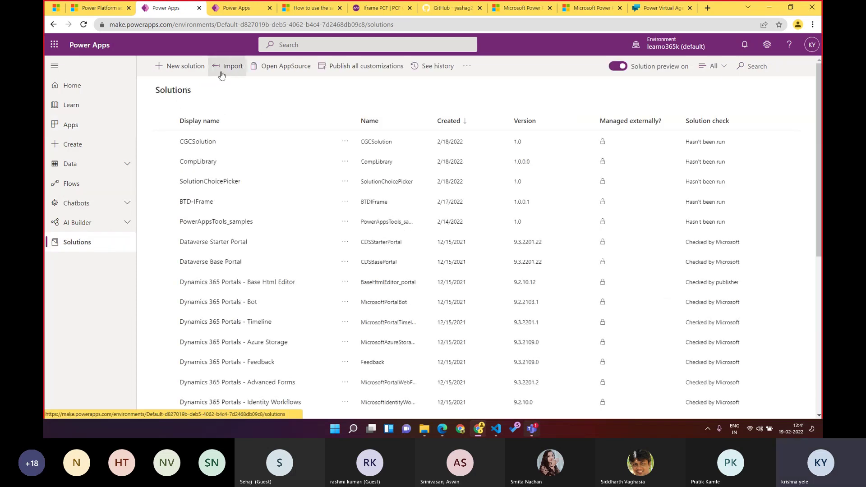
left_click(229, 67)
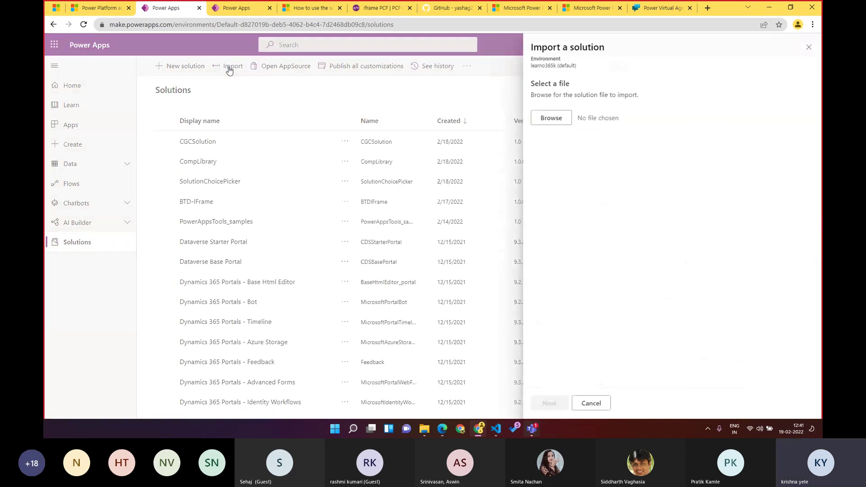
left_click(551, 117)
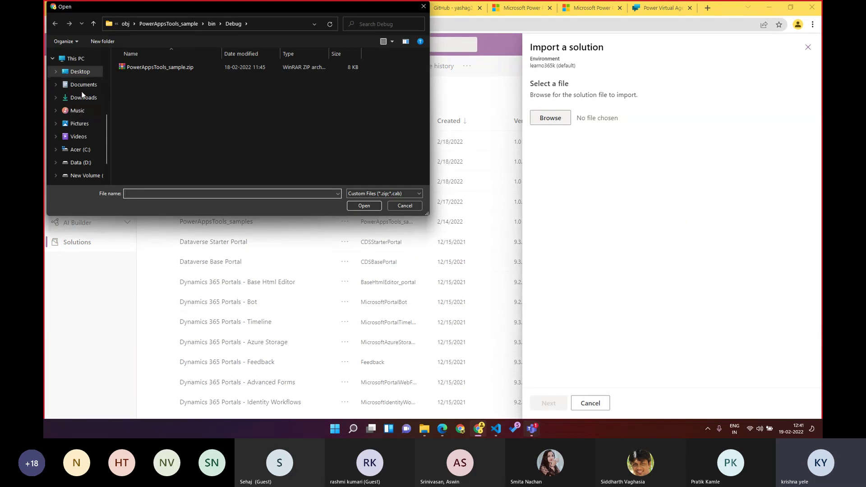
left_click(80, 73)
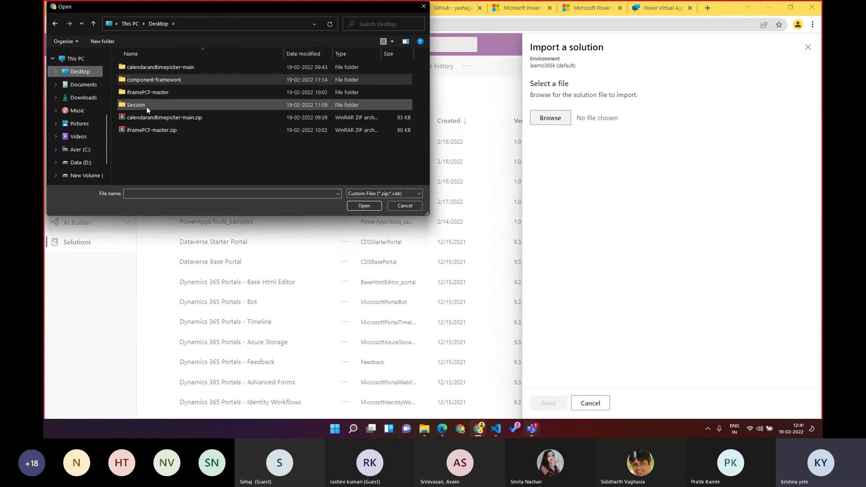
left_click(150, 130)
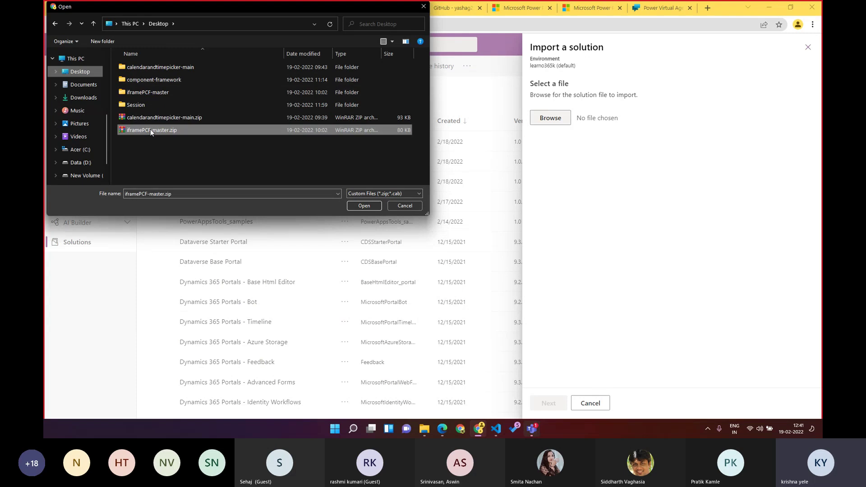
double_click(147, 105)
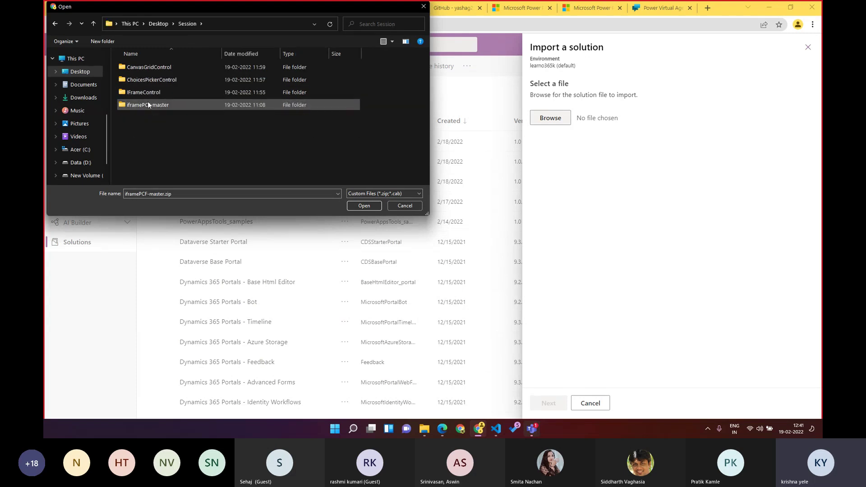
double_click(147, 102)
double_click(143, 67)
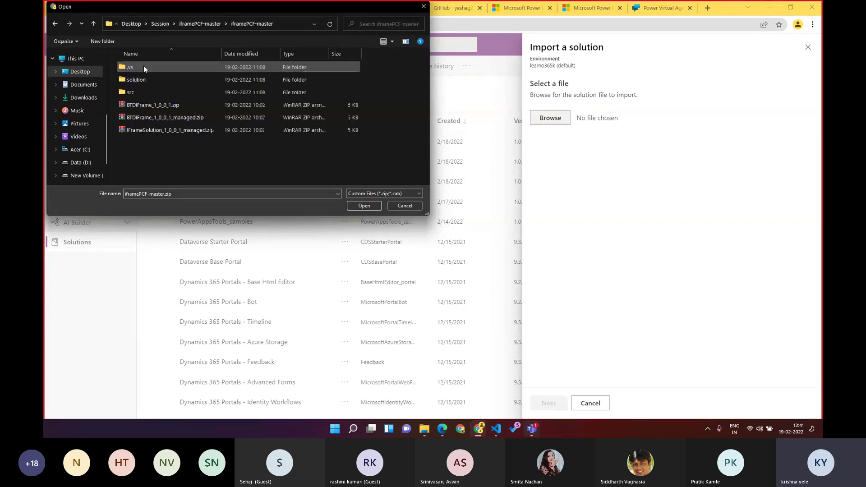
left_click(143, 102)
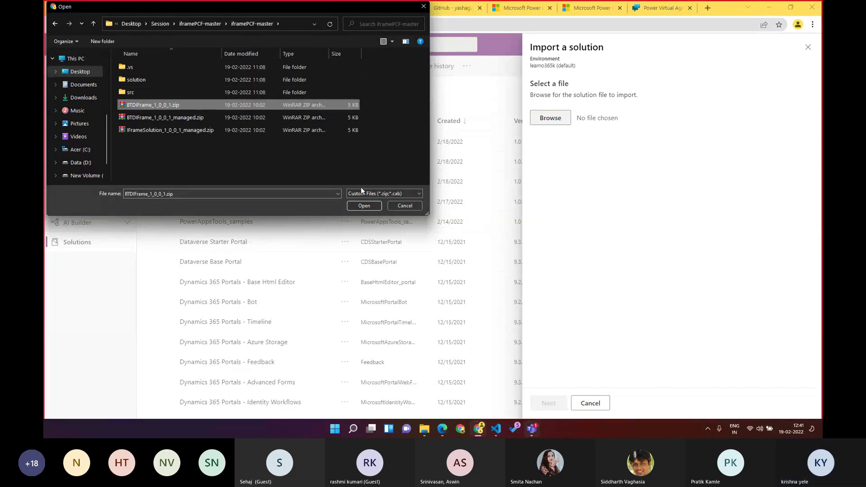
left_click(360, 206)
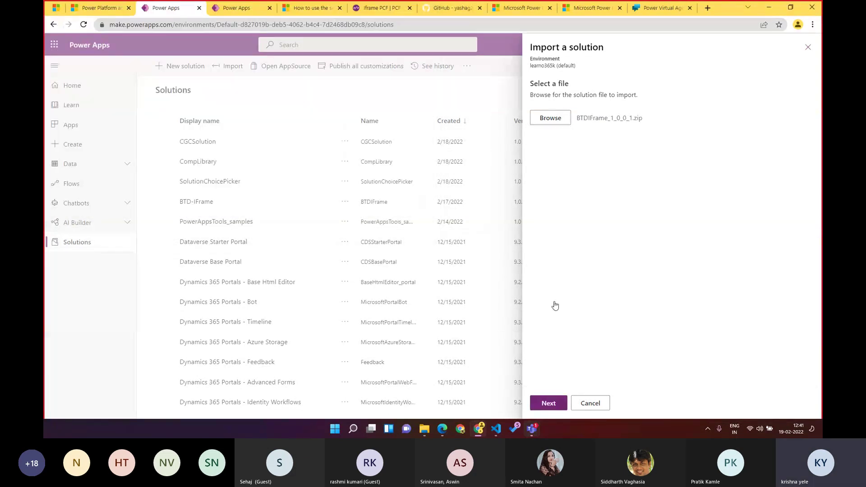
Check the details of the selected BTDIFrame solution package and cancel the import.
left_click(547, 401)
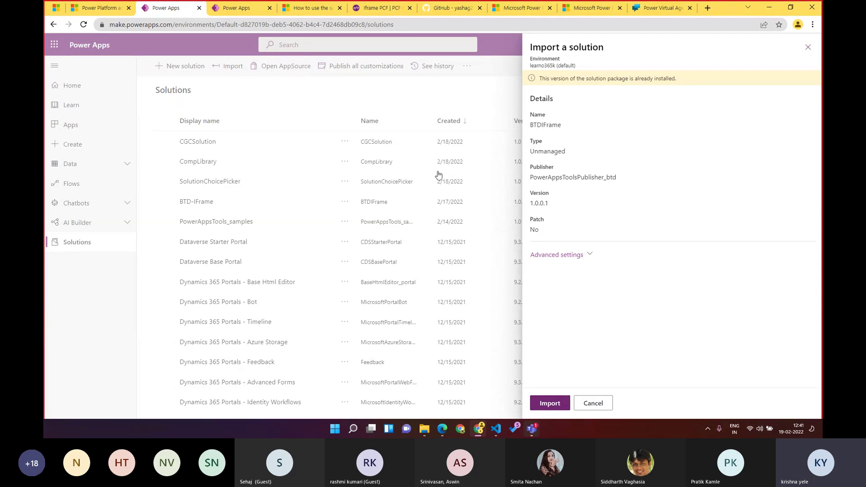
left_click(593, 403)
left_click(441, 242)
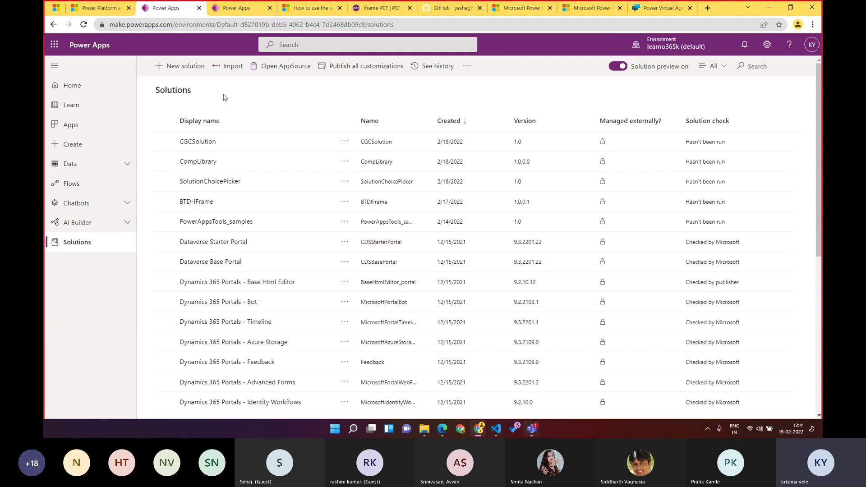
Switch to Screen2 of the SampleCodeComponent app and open and refresh the list of components available to import.
left_click(240, 4)
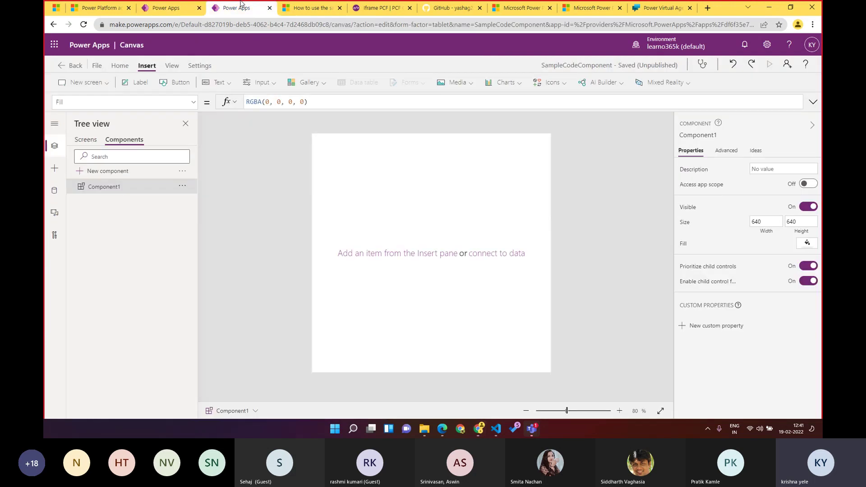
left_click(77, 141)
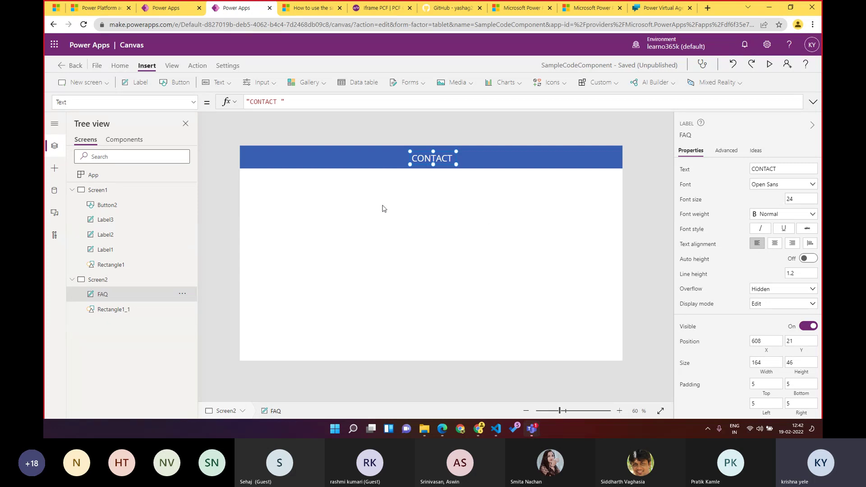
left_click(58, 171)
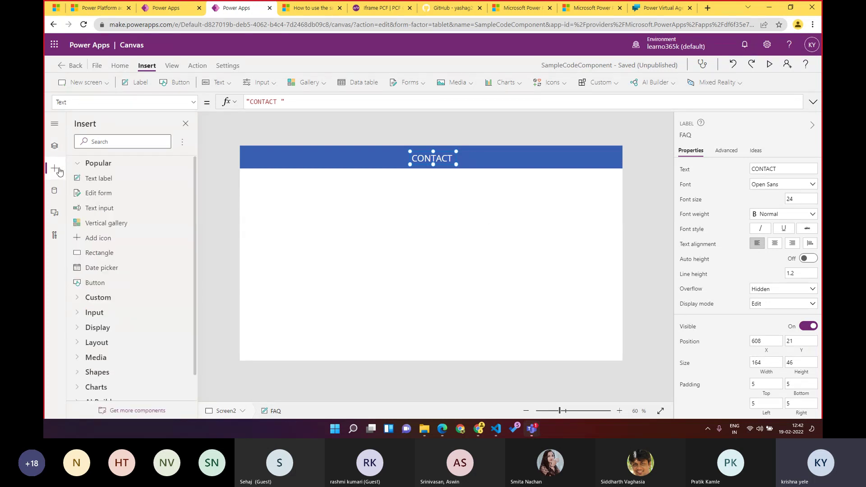
left_click(142, 414)
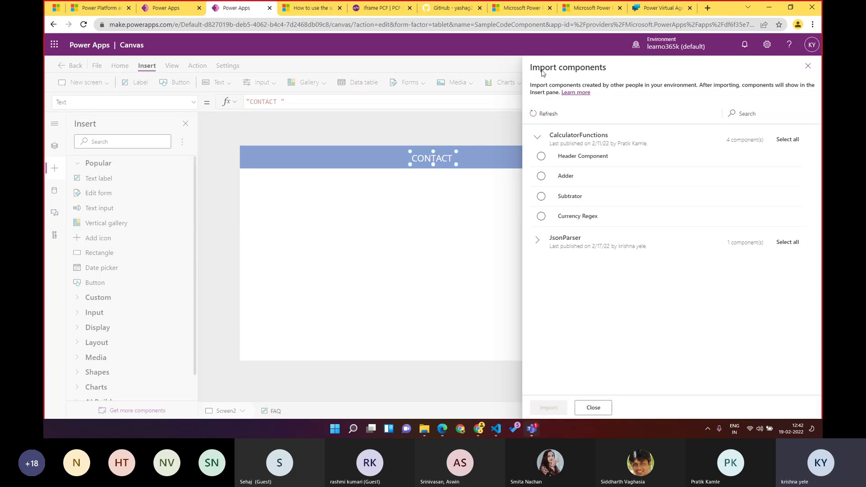
left_click(548, 116)
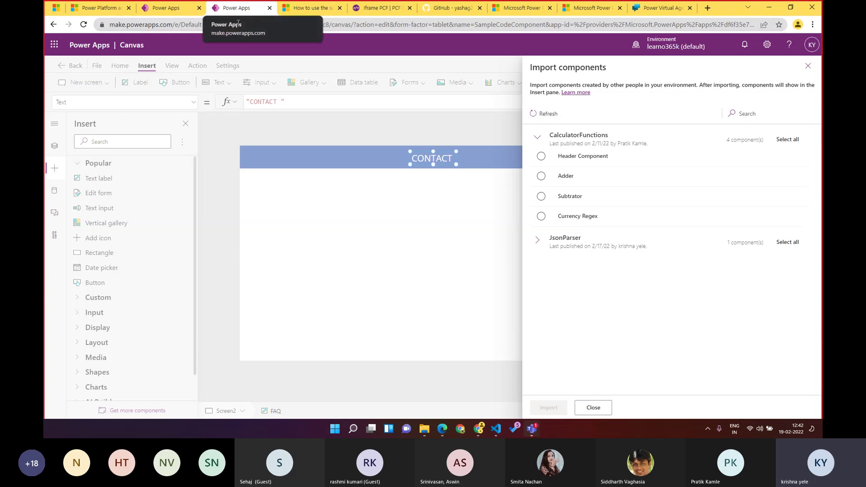
Open the product Features settings of the learno365k (default) environment in the Power Platform admin center.
left_click(169, 11)
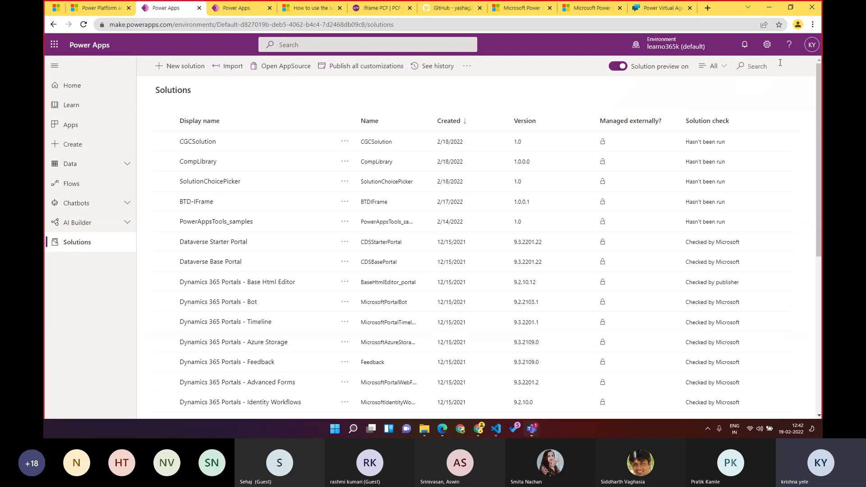
left_click(767, 47)
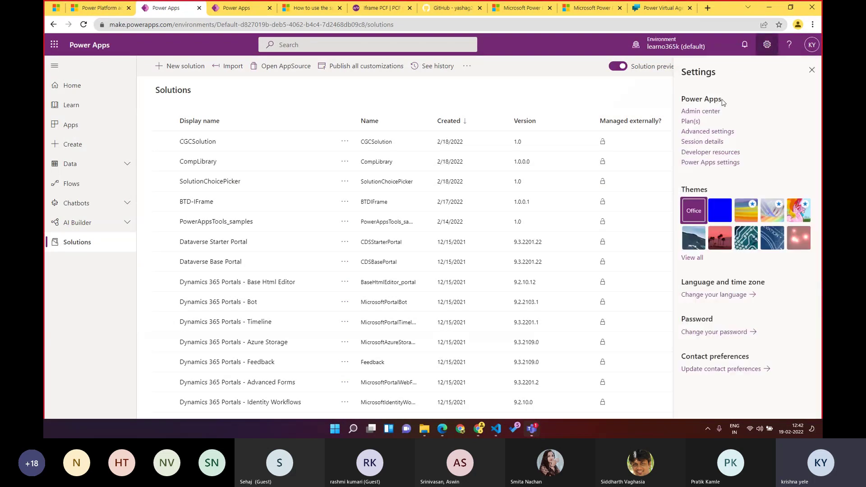
left_click(719, 111)
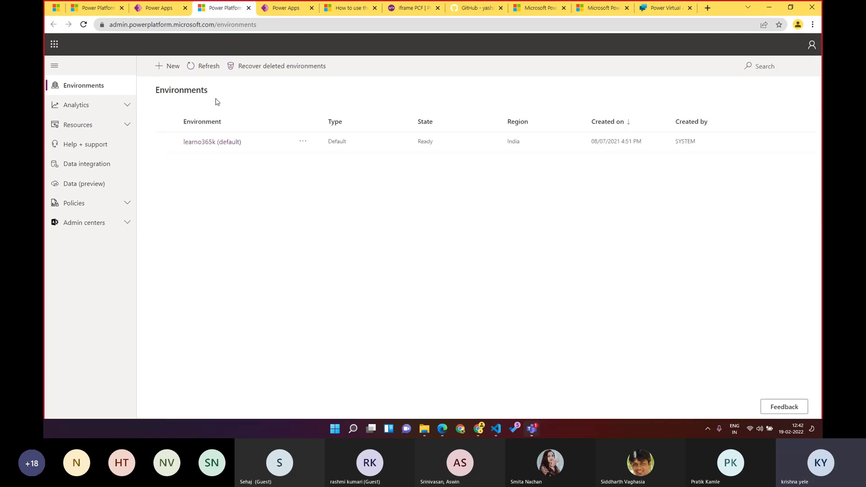
left_click(218, 142)
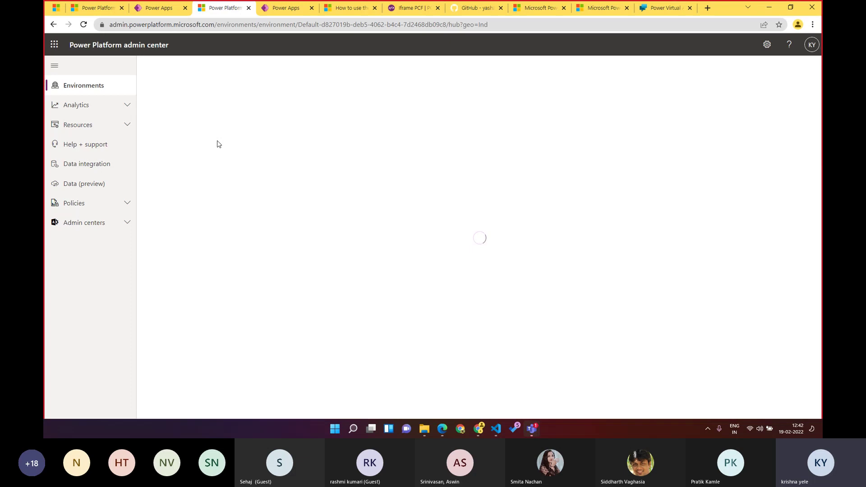
left_click(245, 66)
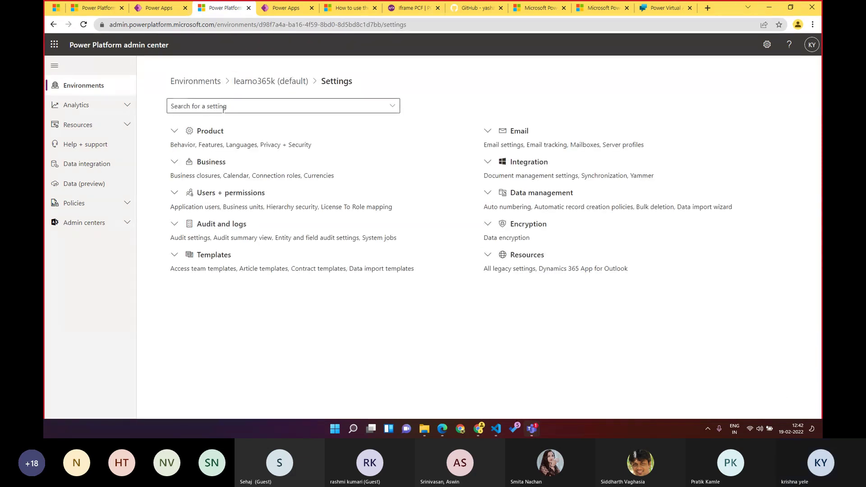
left_click(212, 132)
left_click(188, 161)
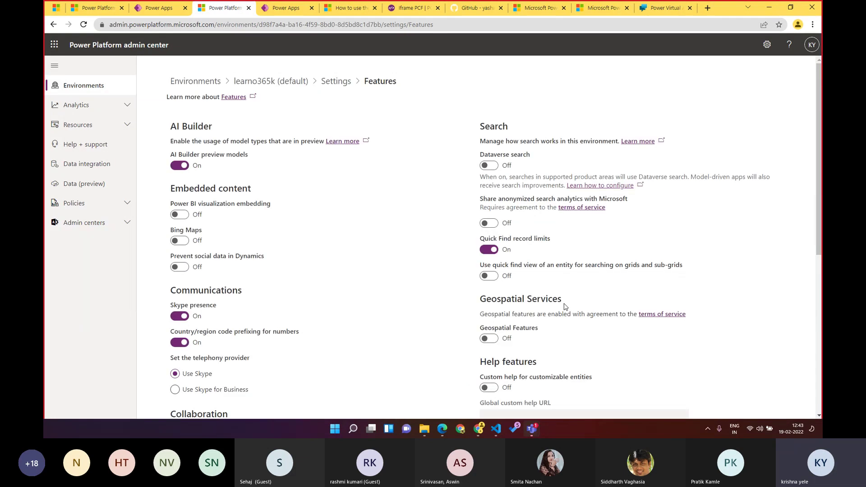
Turn on Allow publishing of canvas apps with code components and save the environment's feature settings.
scroll(566, 307, "down", 7)
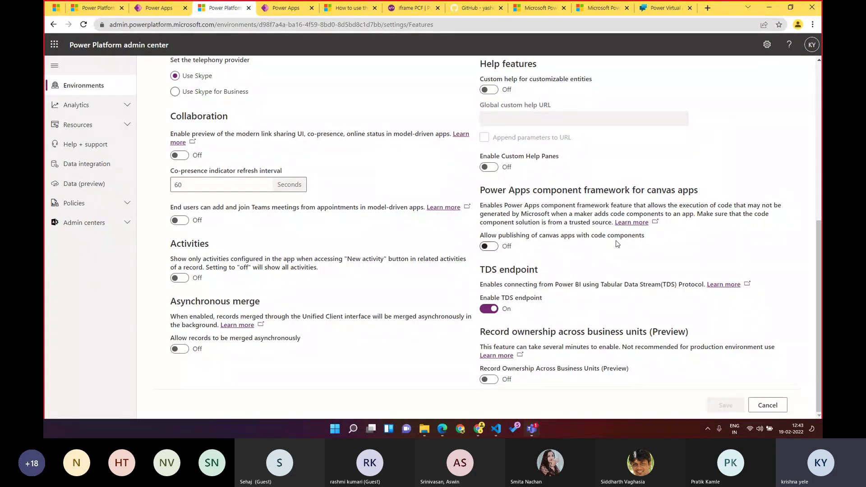
left_click(496, 247)
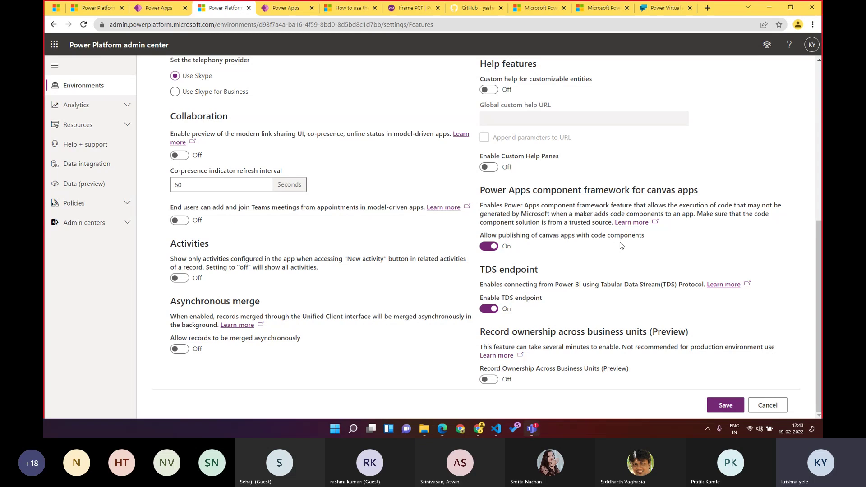
left_click(724, 406)
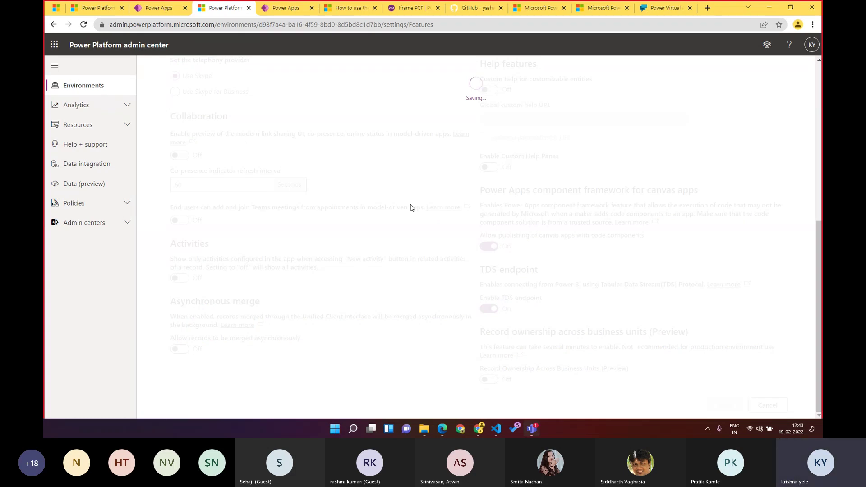
Return to the SampleCodeComponent app in Power Apps, close the component import pane and reload the editor.
left_click(159, 8)
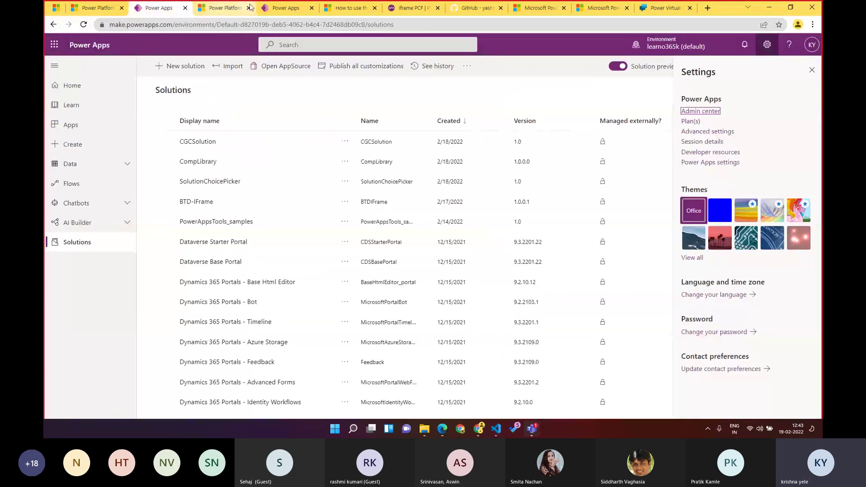
left_click(270, 8)
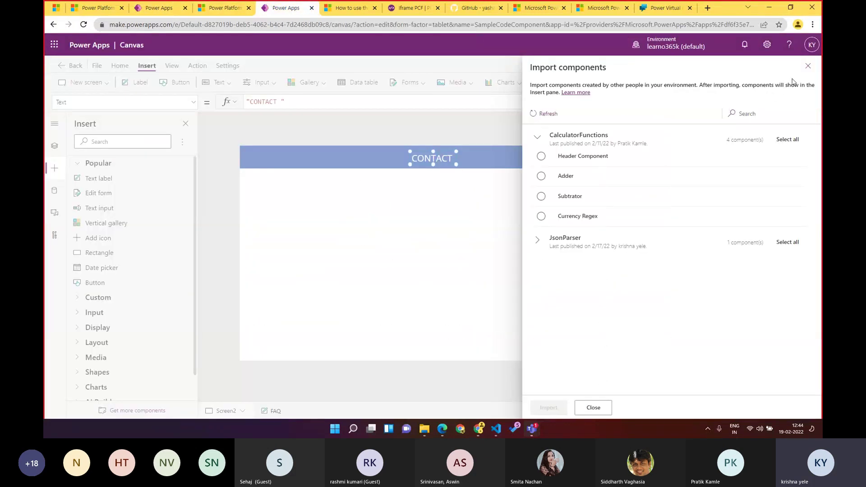
left_click(809, 66)
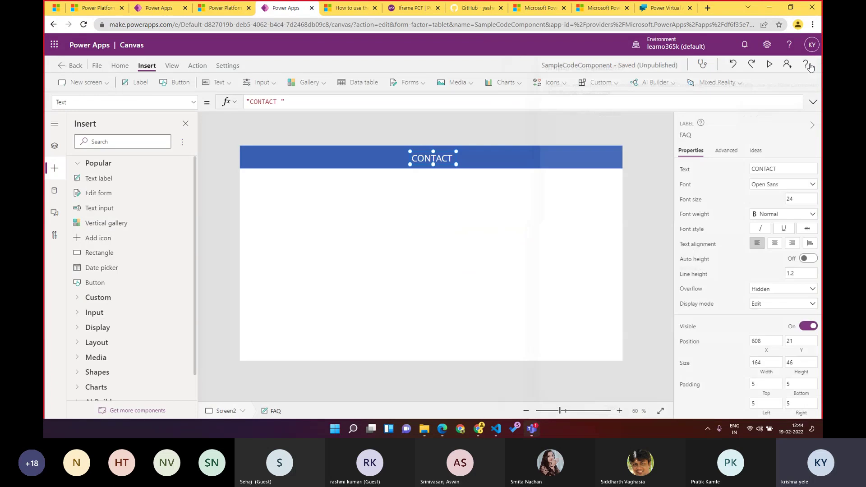
left_click(85, 25)
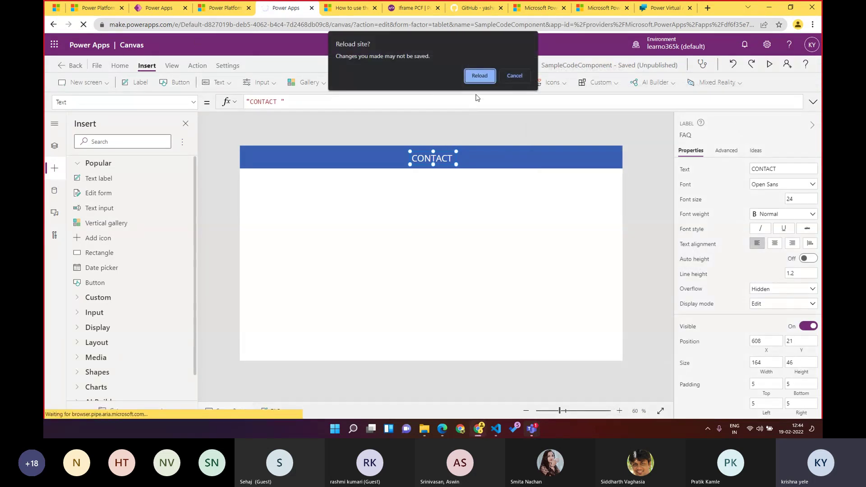
left_click(478, 75)
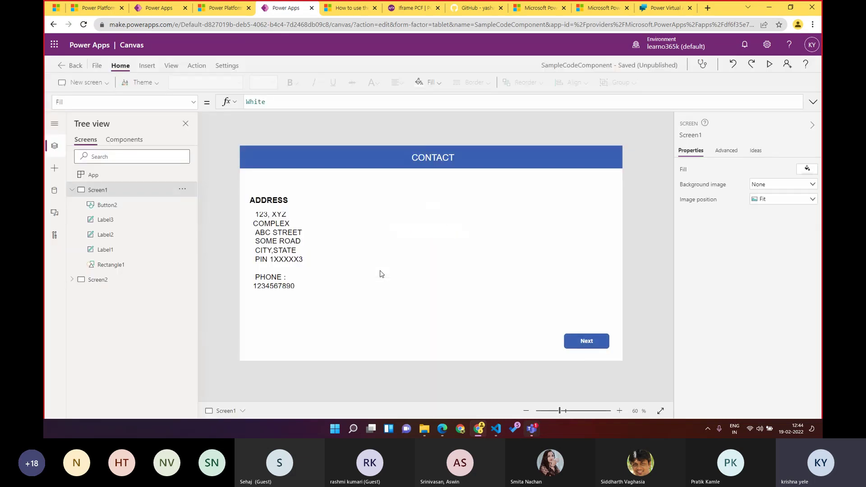
Select Screen2 and import the IframePCF code component into the app.
left_click(141, 282)
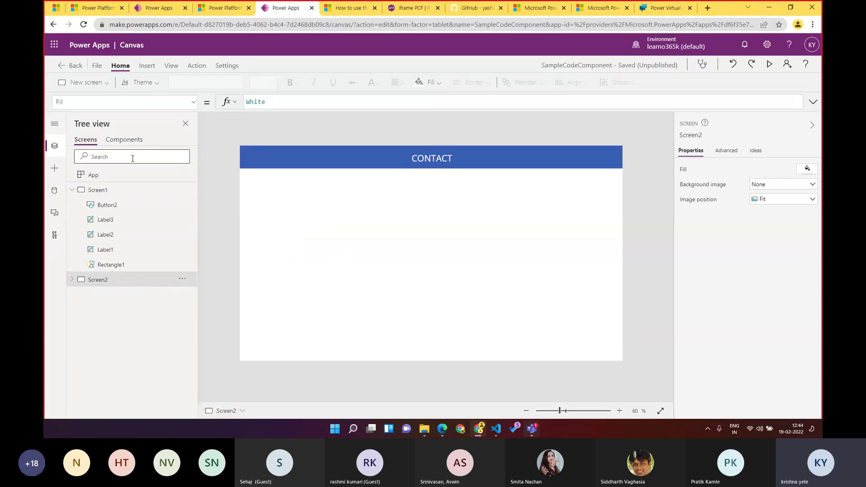
left_click(55, 168)
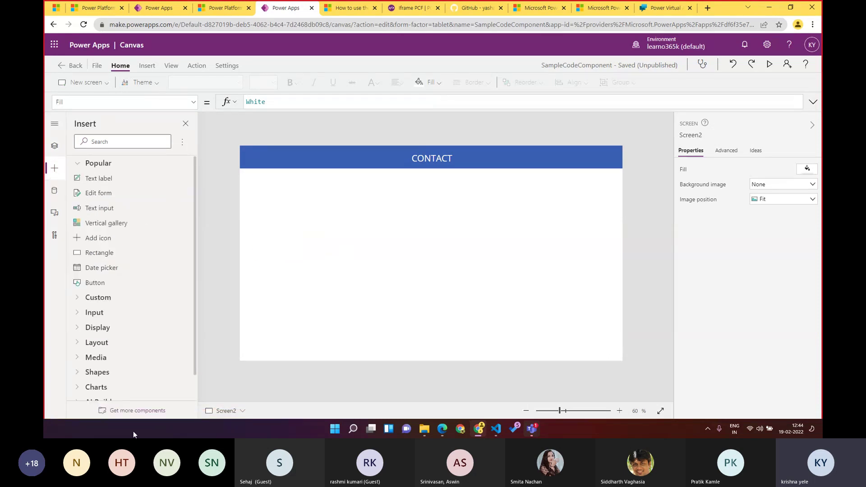
left_click(138, 412)
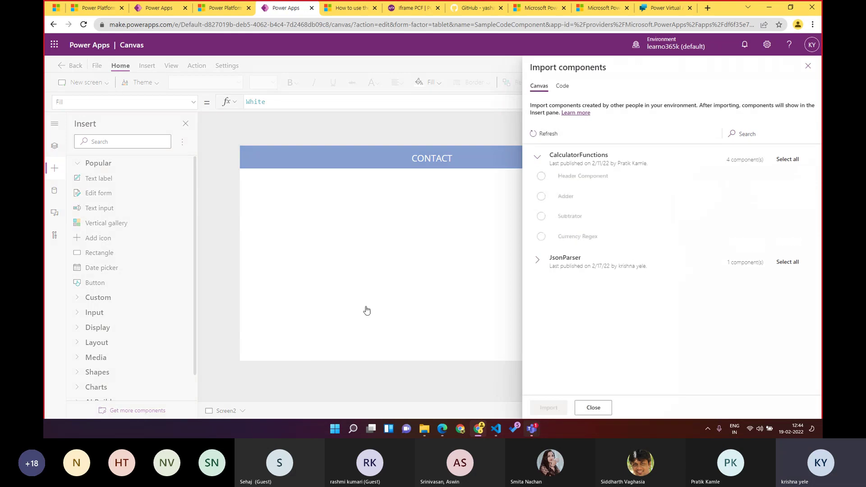
left_click(565, 90)
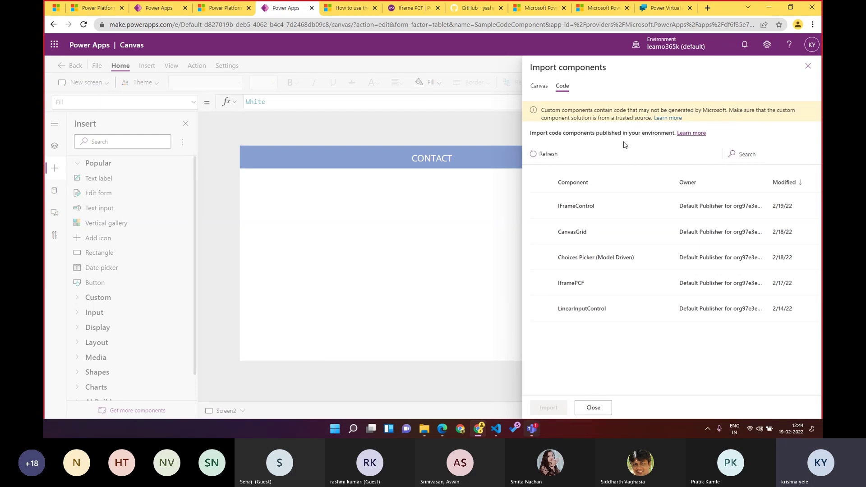
left_click(563, 285)
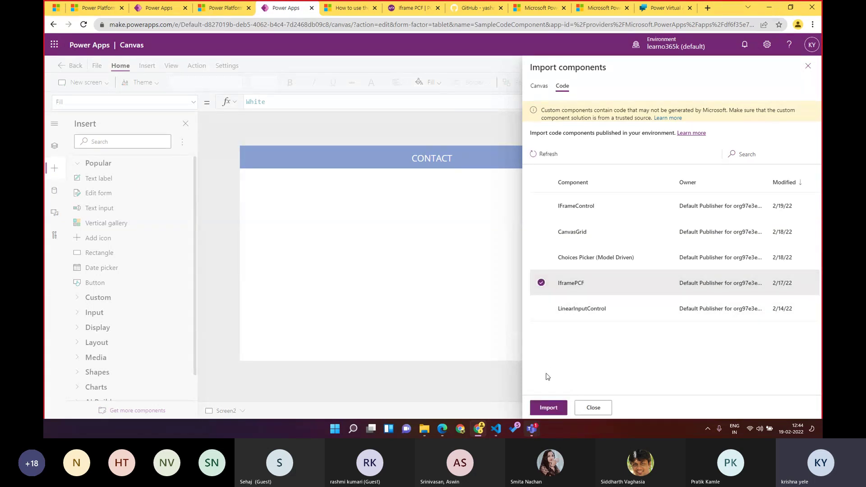
left_click(545, 409)
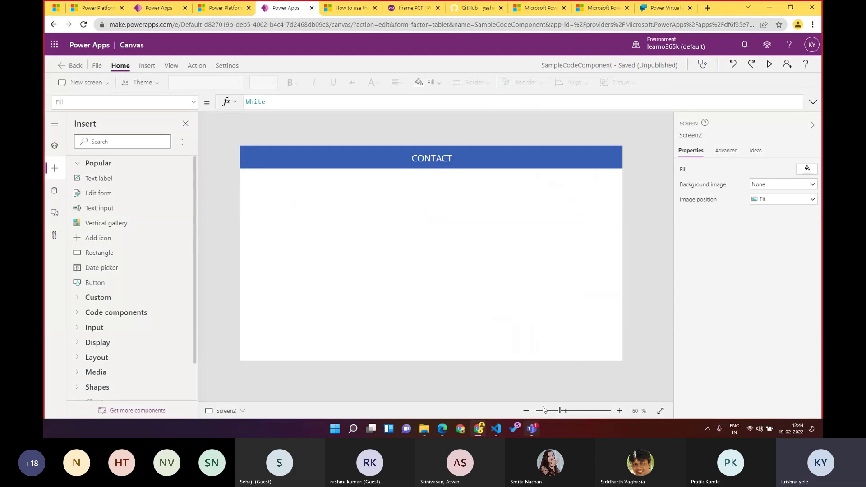
Insert the IframePCF code component on Screen2 and size it to about 428 by 558 below the CONTACT header.
left_click(81, 316)
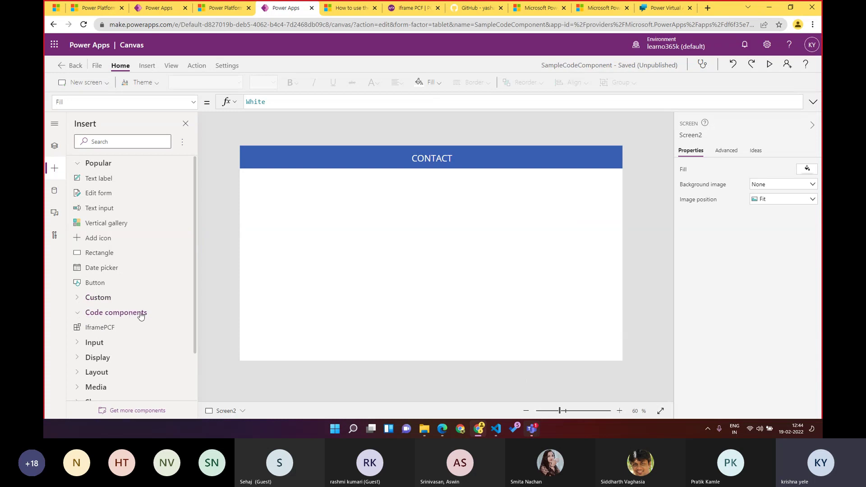
left_click(101, 328)
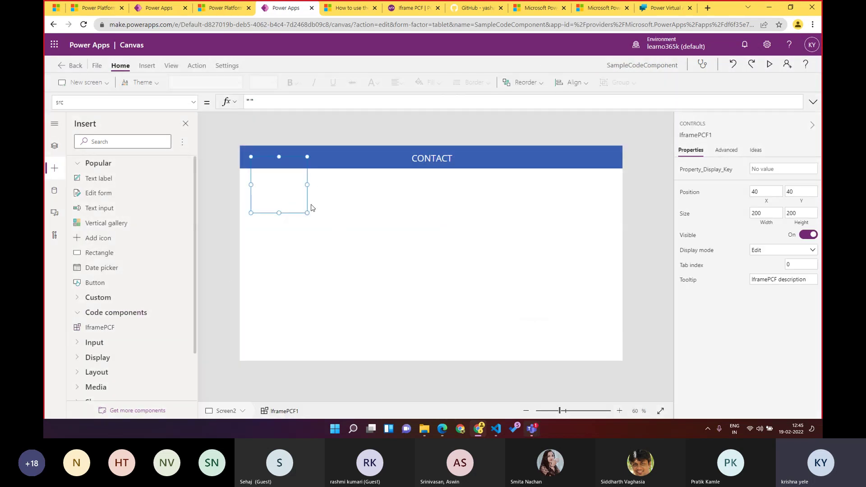
left_click_drag(290, 234, 364, 344)
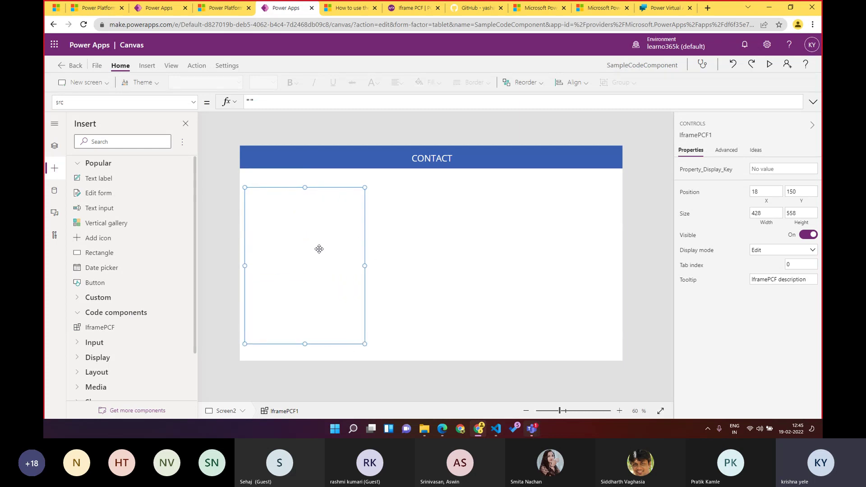
Switch to Power Virtual Agents and copy only the webchat URL from the Custom website channel's default embed code.
left_click(251, 102)
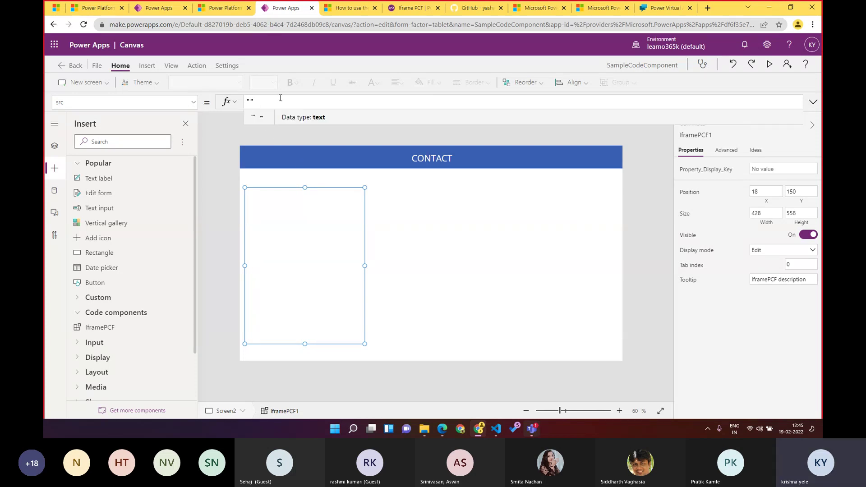
left_click(651, 10)
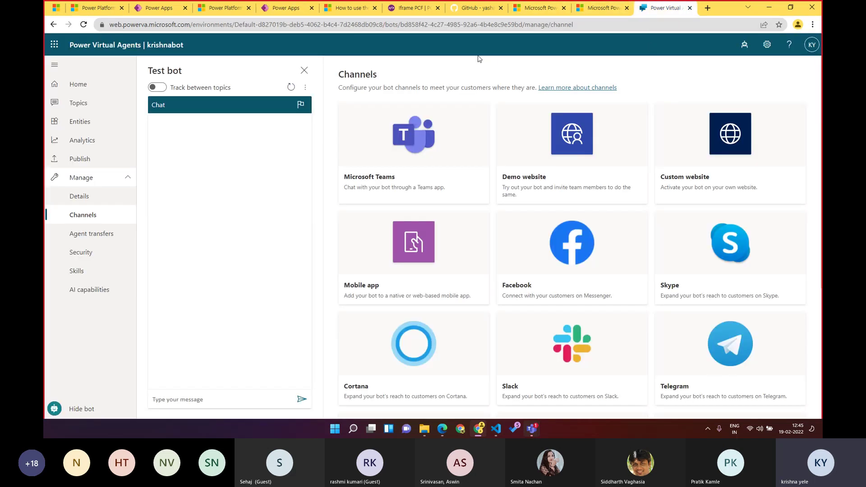
left_click(291, 14)
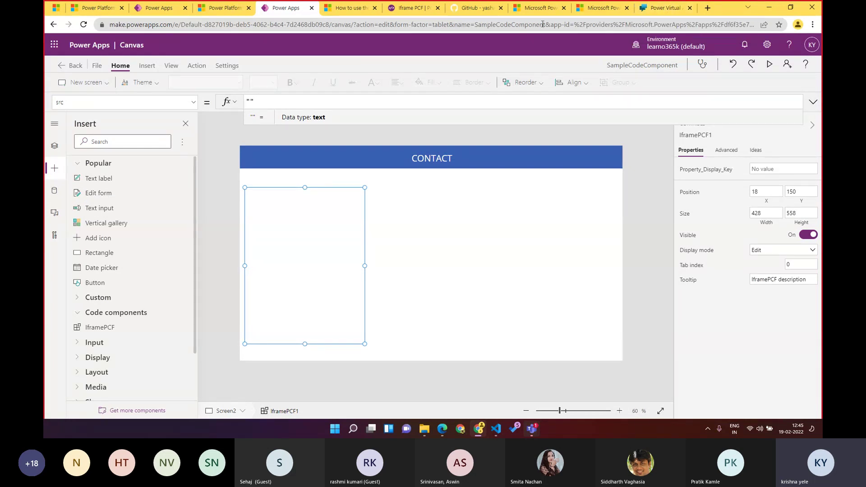
left_click(658, 9)
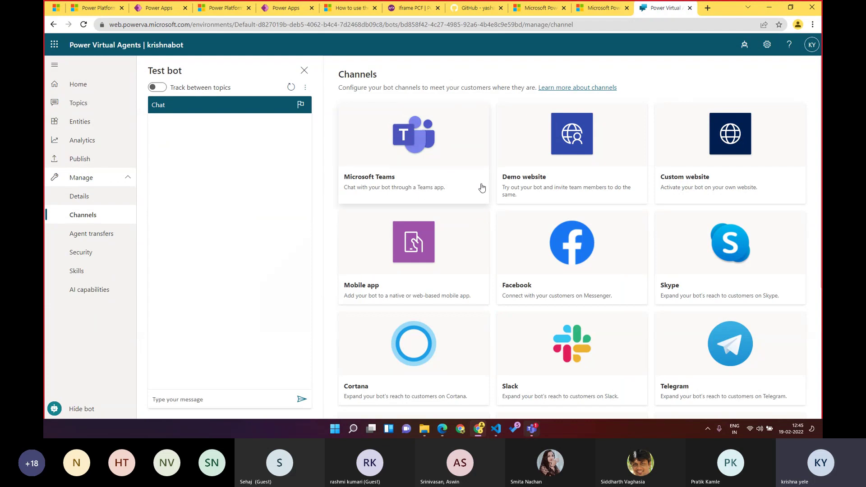
left_click(673, 156)
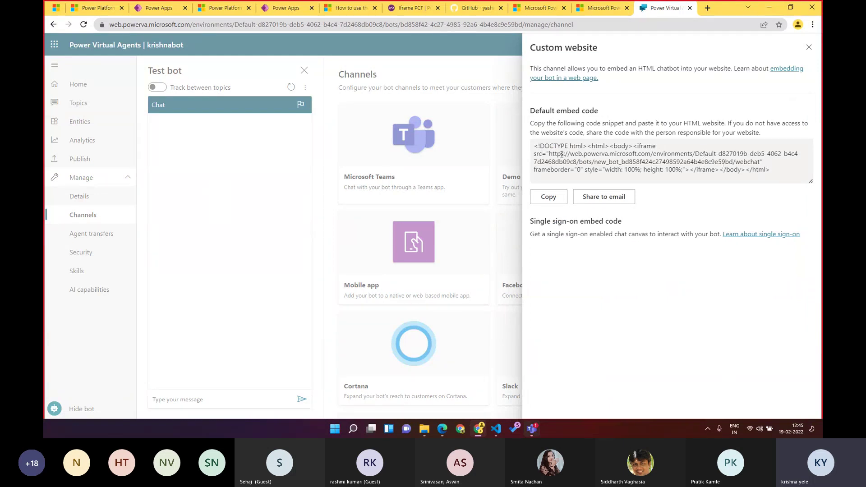
left_click_drag(634, 146, 716, 176)
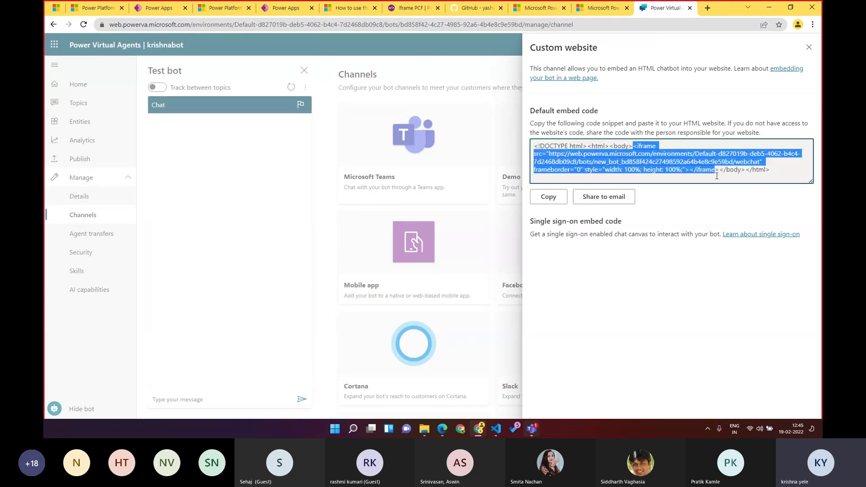
left_click(717, 176)
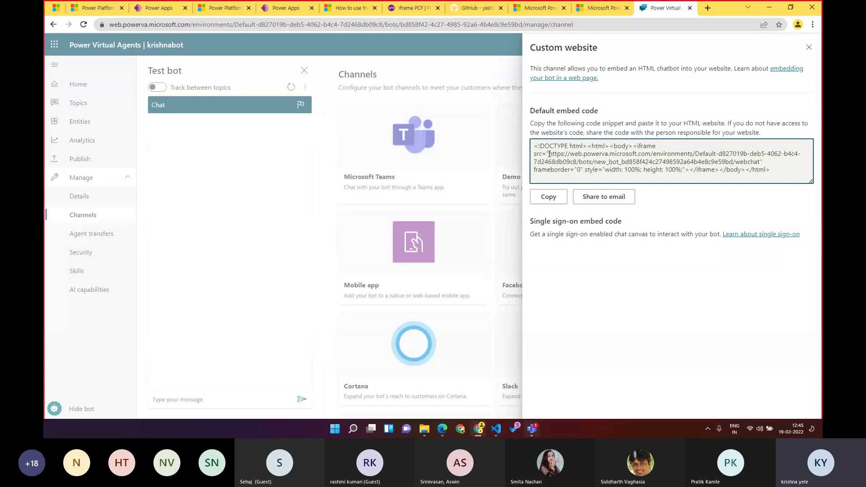
left_click_drag(550, 154, 762, 164)
key("ctrl+c")
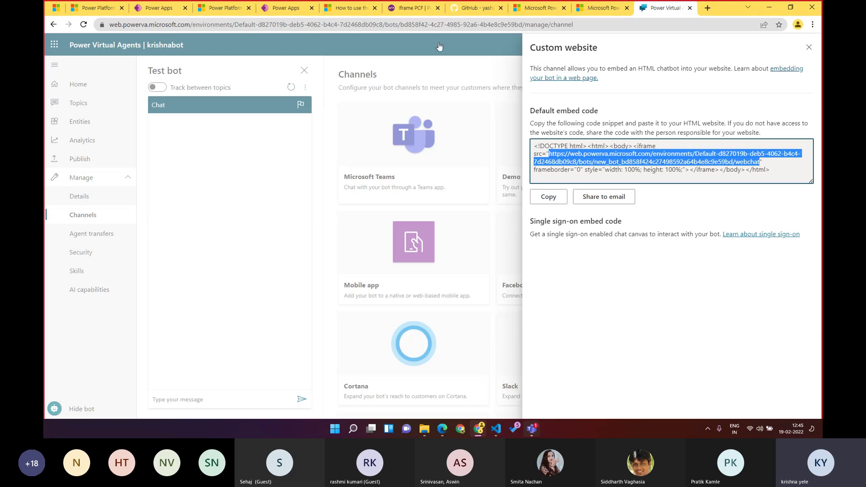
Back in the canvas app, paste the webchat URL as the iframe control's src, then adjust it to about 506 wide at position 15, 105.
left_click(286, 7)
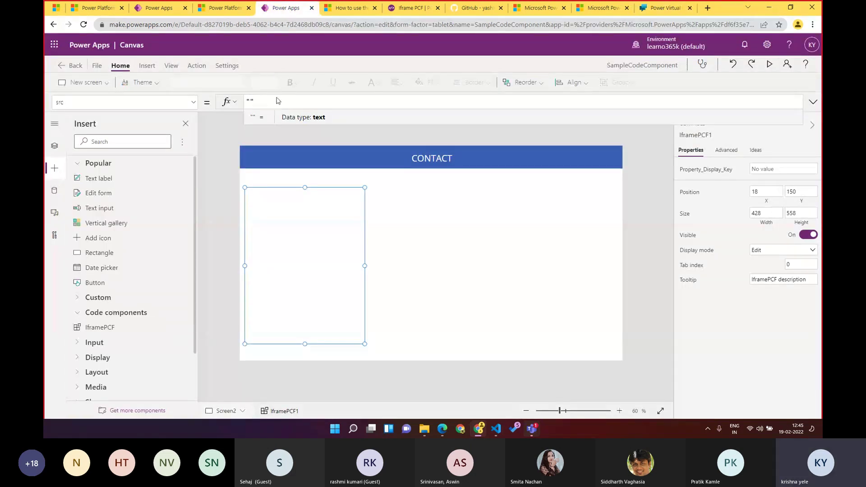
key("ctrl+v")
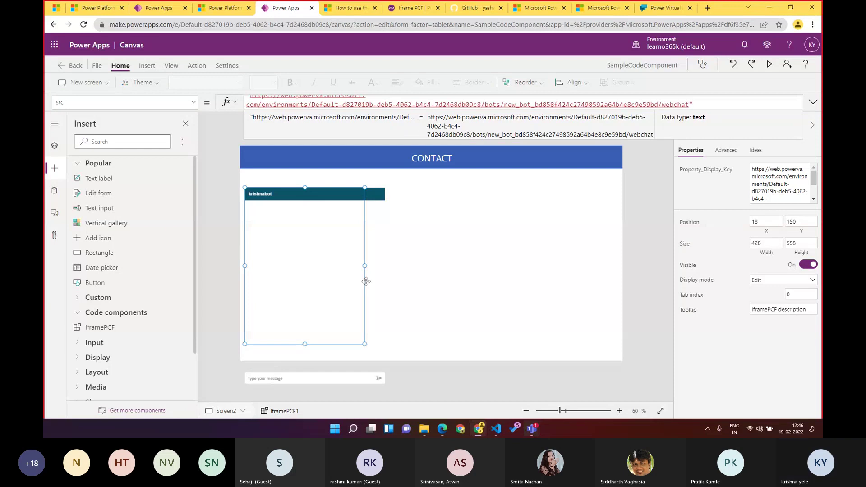
left_click_drag(365, 267, 385, 266)
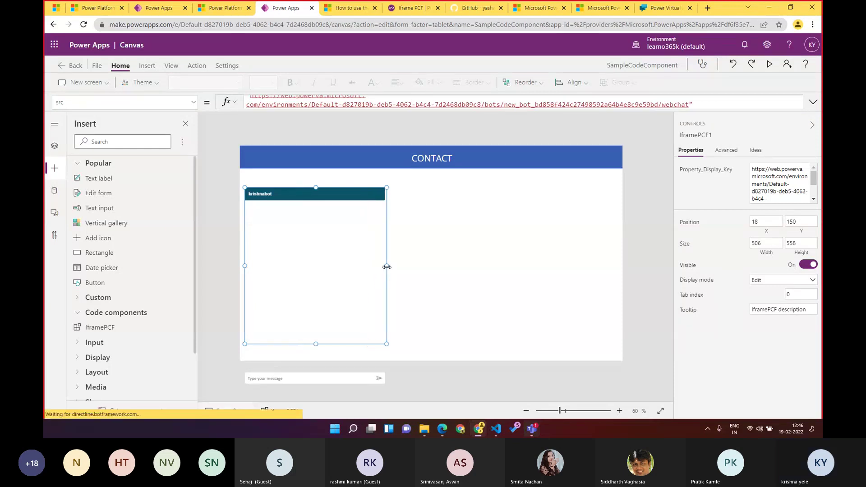
left_click_drag(323, 202, 321, 186)
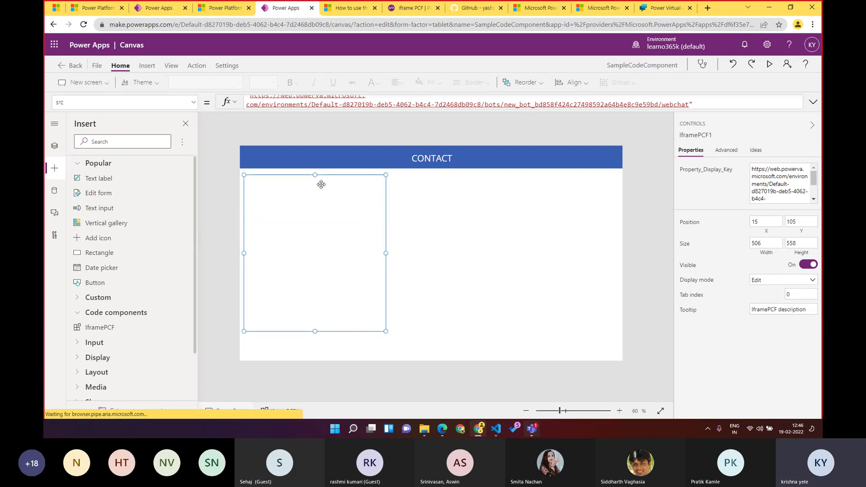
Preview the screen briefly, then move the iframe control up to about position 17, 67 so the bot's message box fits.
left_click(770, 64)
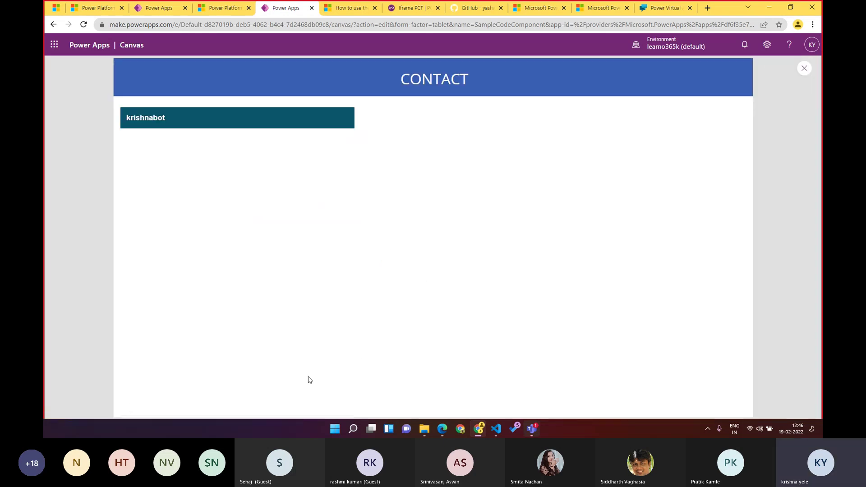
left_click(804, 68)
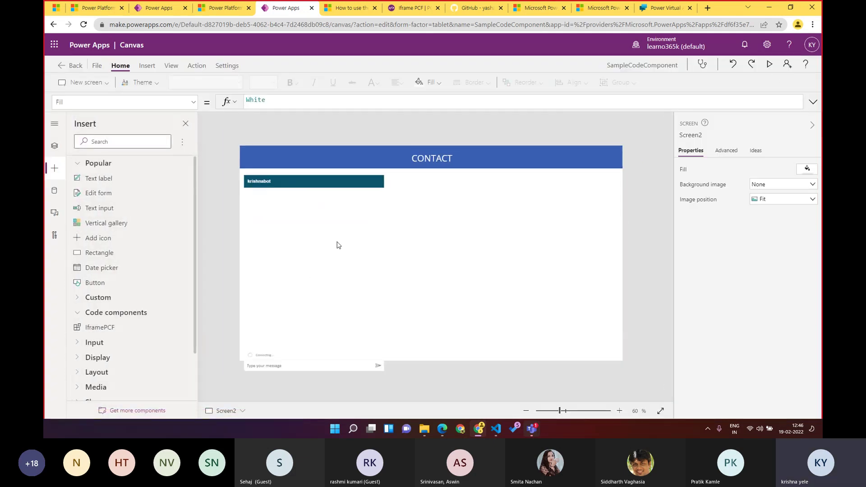
left_click(328, 242)
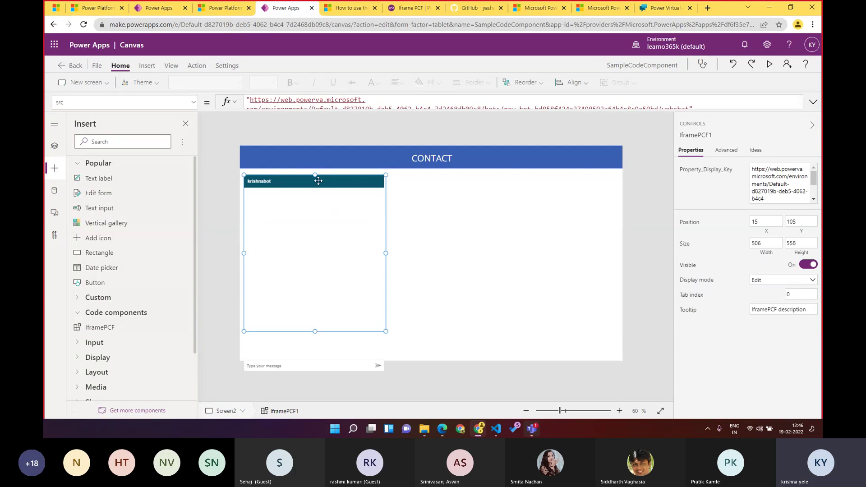
left_click_drag(318, 180, 318, 177)
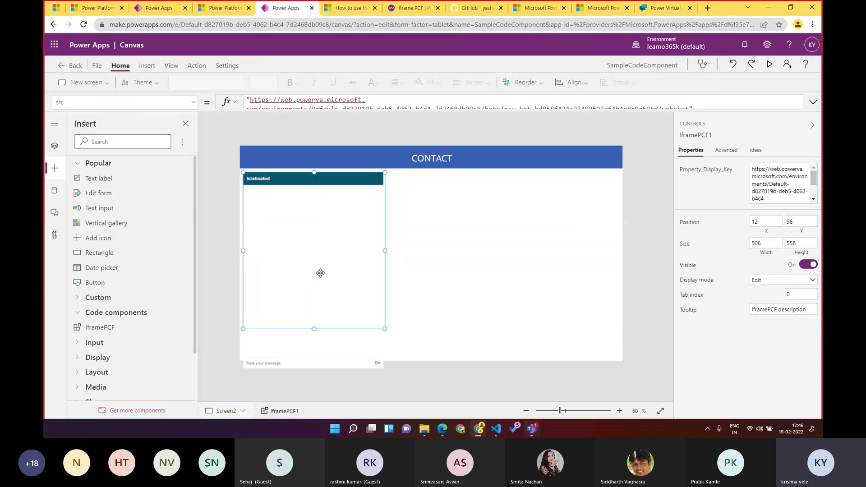
left_click_drag(307, 205, 309, 197)
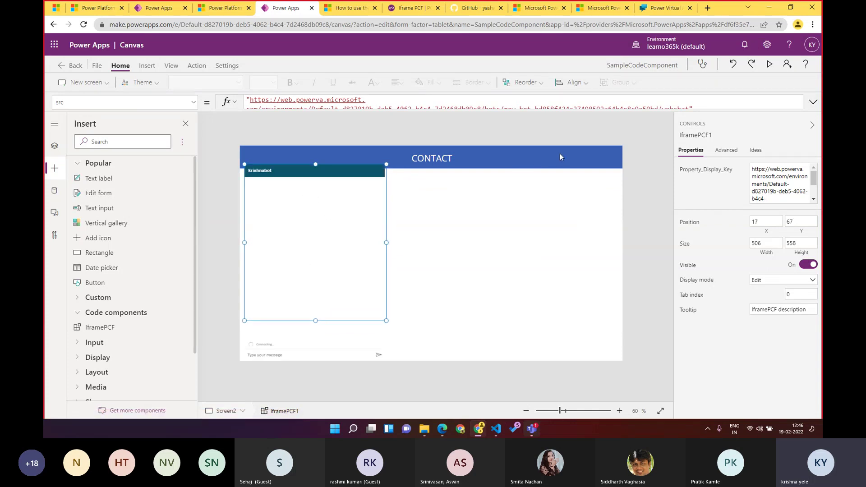
Preview the app, send "hi pva" to the embedded bot, answer Yes to its question, and close the preview.
left_click(770, 64)
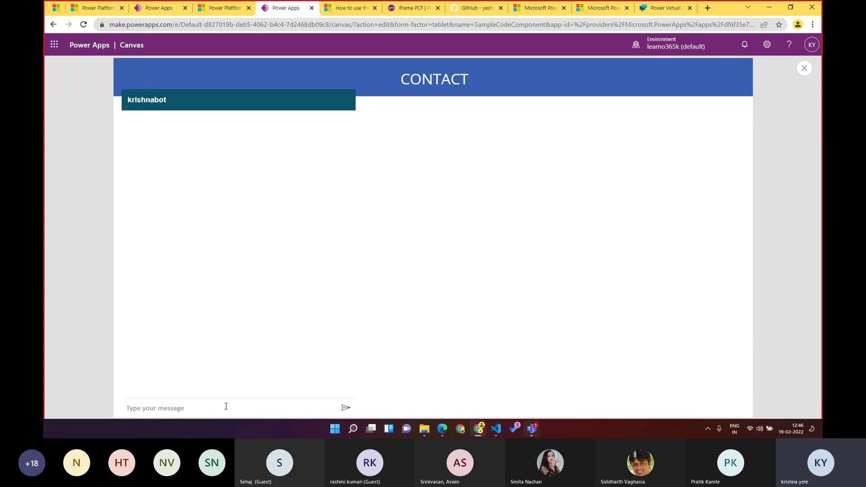
type("hi pva")
key("Return")
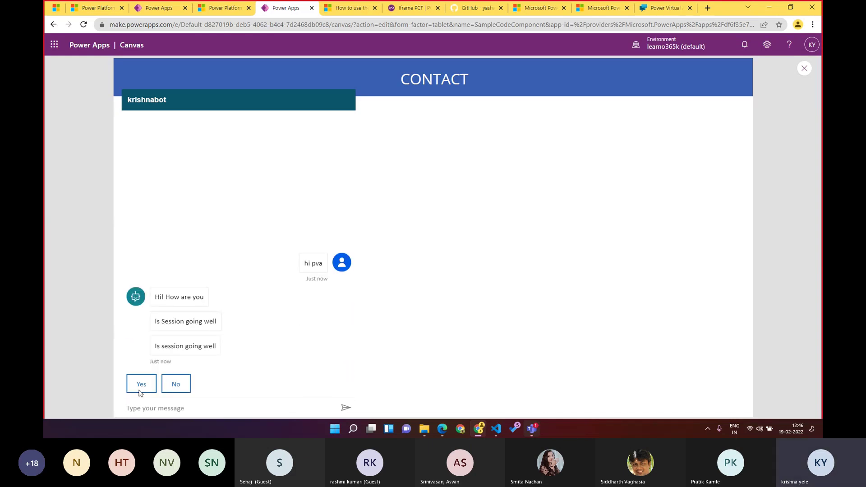
left_click(141, 388)
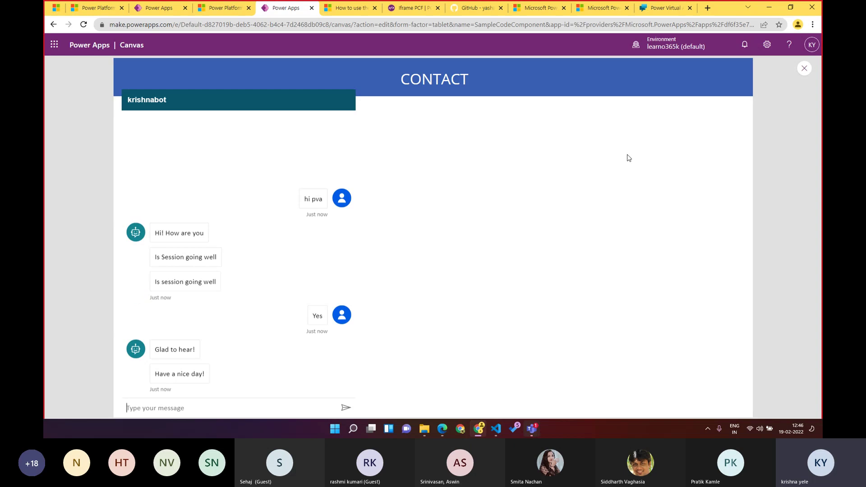
left_click(803, 74)
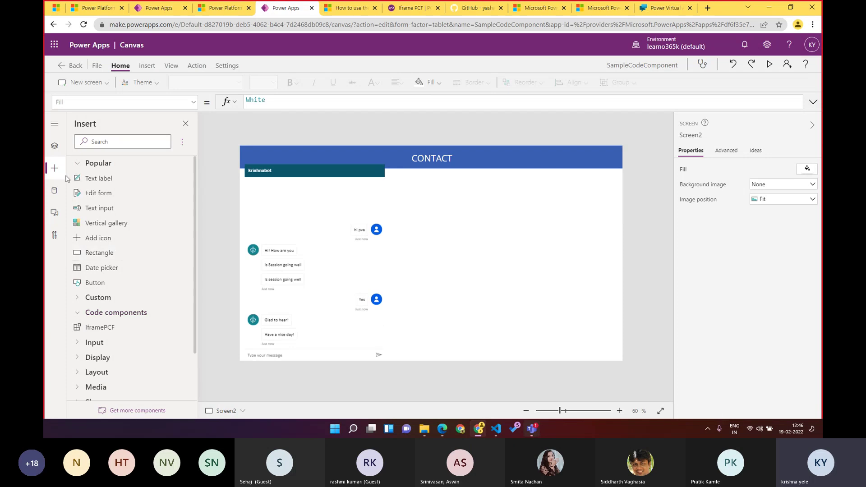
Select Screen1 and look through the available media controls for a map option.
left_click(54, 145)
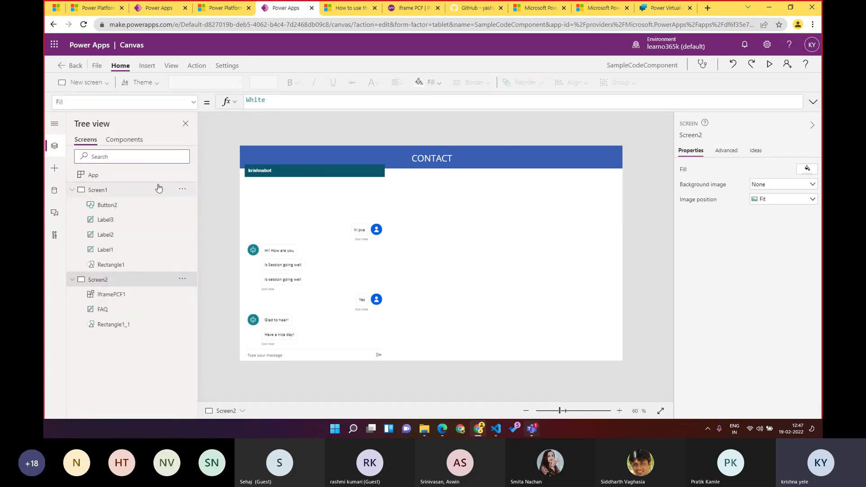
left_click(141, 190)
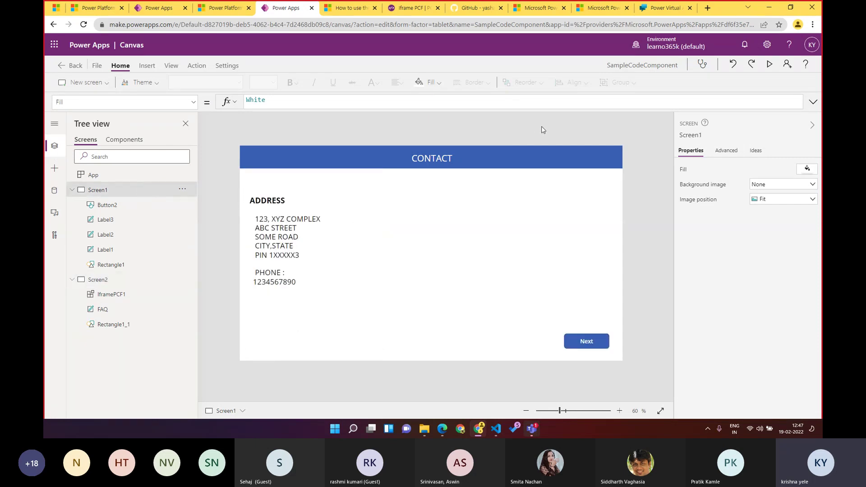
left_click(152, 67)
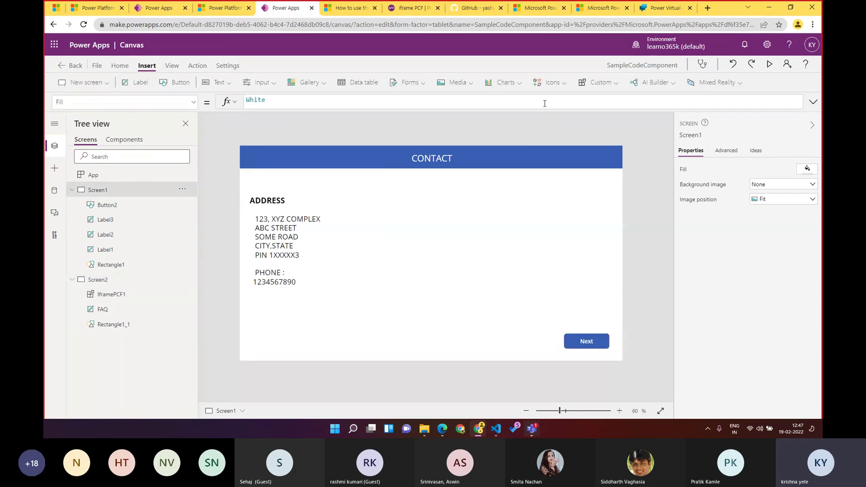
left_click(469, 83)
scroll(469, 224, "down", 1)
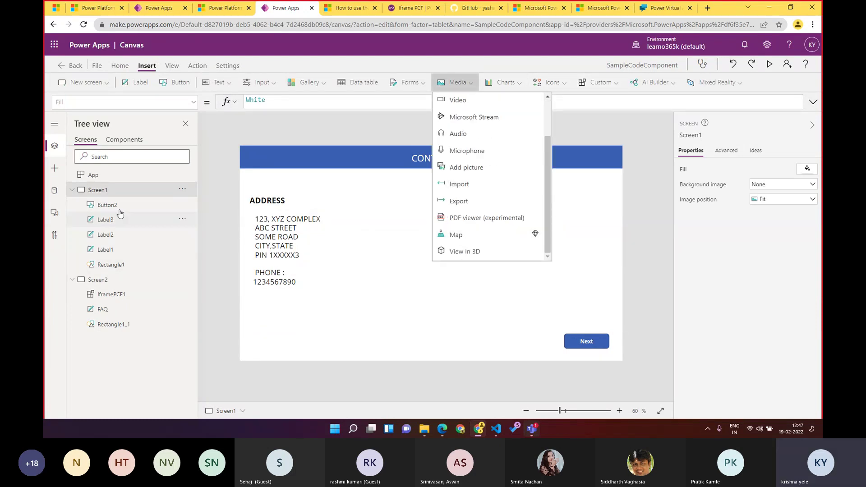
left_click(461, 297)
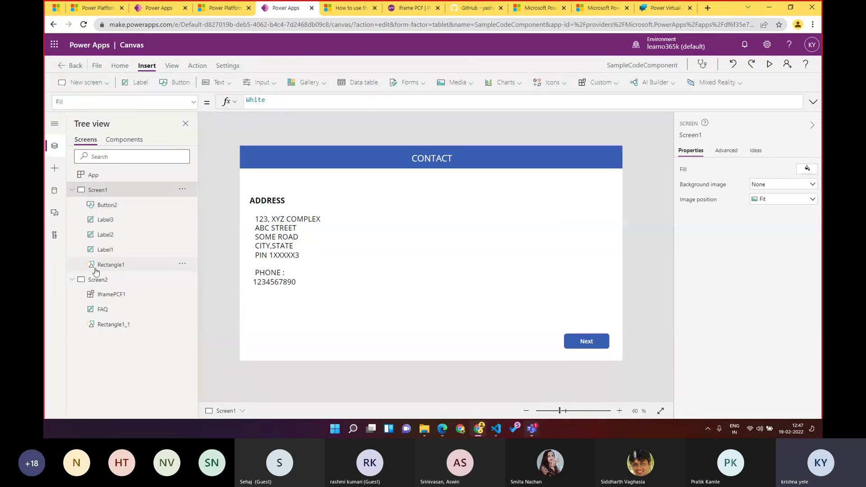
Import the IFrameControl code component into the app.
left_click(56, 170)
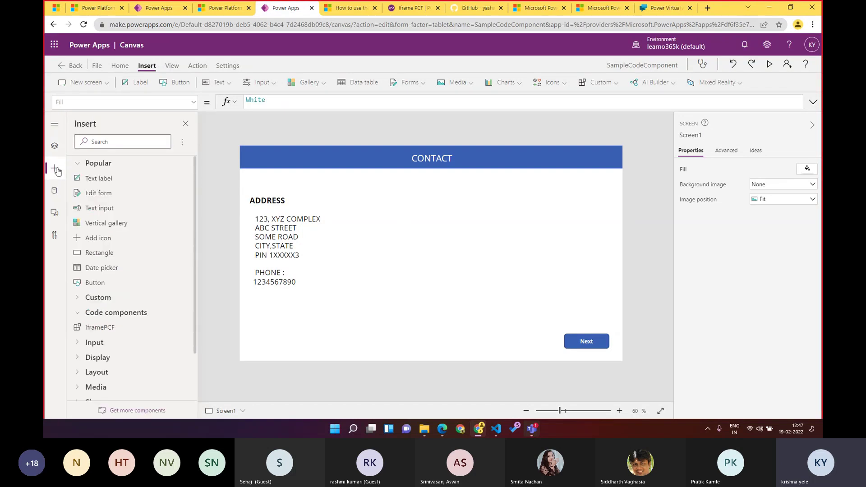
left_click(119, 313)
left_click(119, 313)
left_click(137, 410)
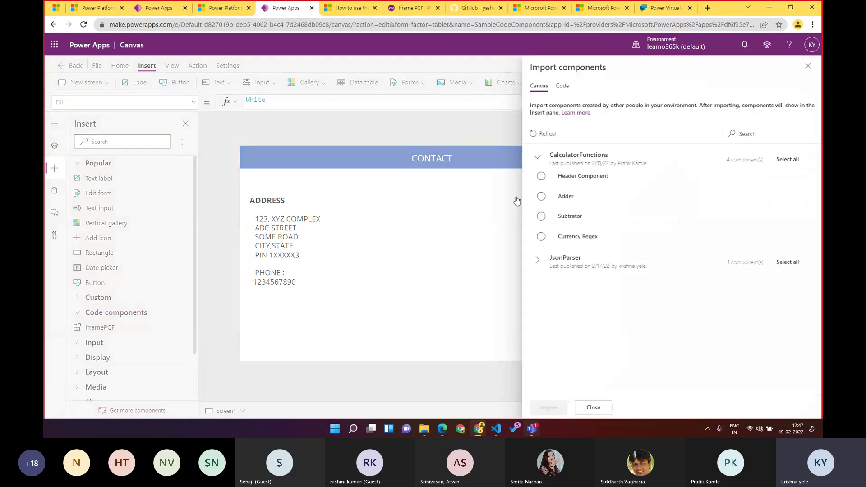
left_click(562, 87)
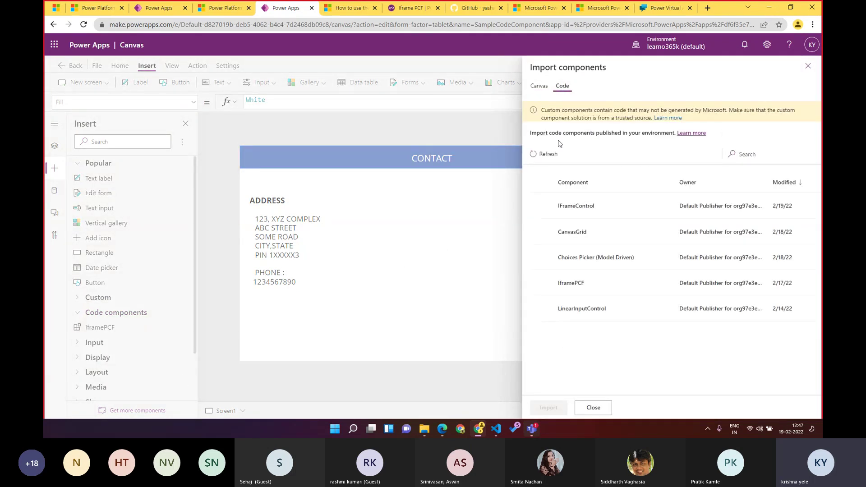
left_click(564, 206)
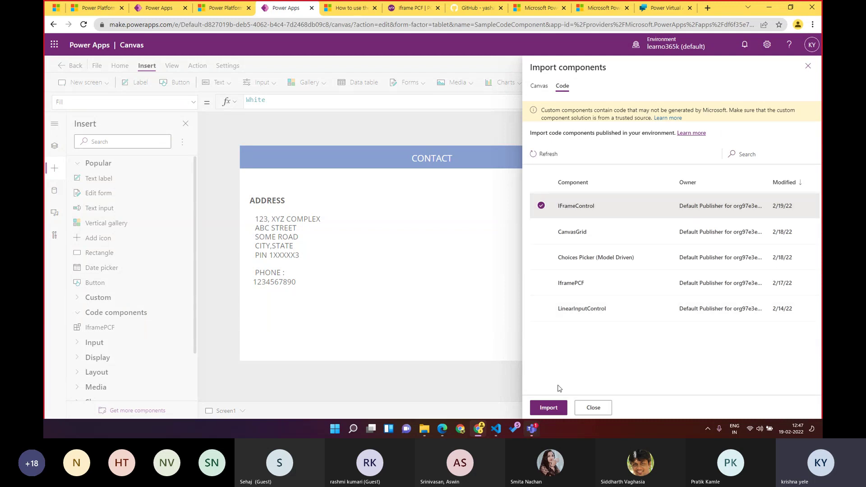
left_click(549, 408)
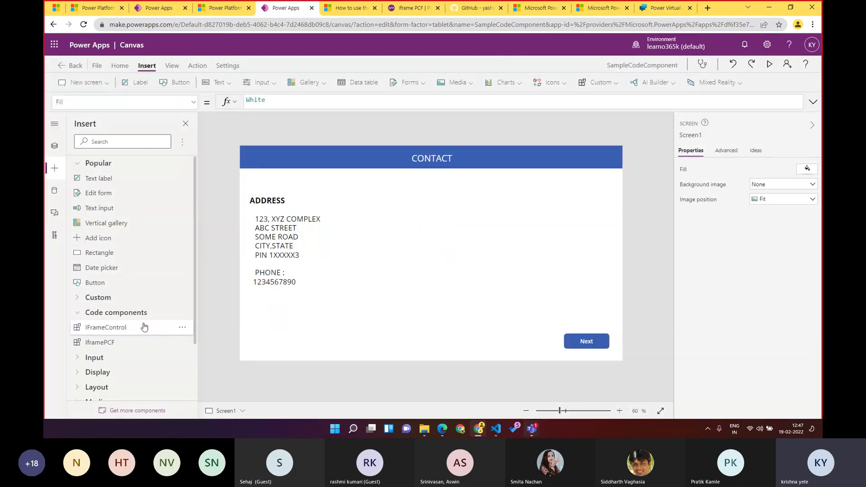
Insert the IFrameControl code component on Screen1 beside the address, sized about 410 by 505 at position 600, 151.
left_click(145, 328)
left_click_drag(301, 157, 438, 211)
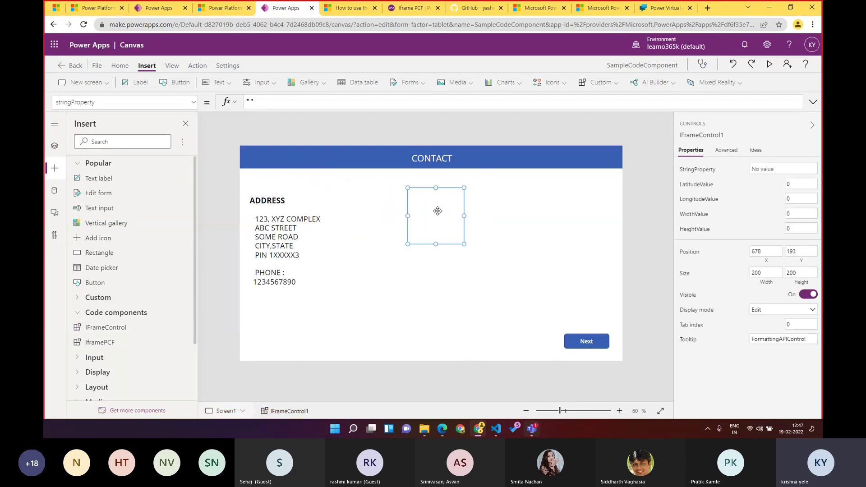
left_click_drag(488, 261, 523, 329)
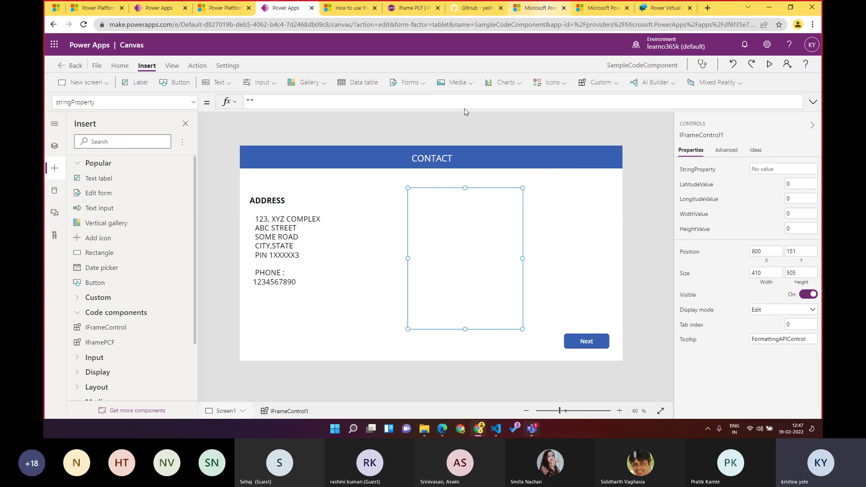
Switch to Microsoft Edge, search for Bing Maps in a new tab, and open the Bing Maps site.
left_click(442, 431)
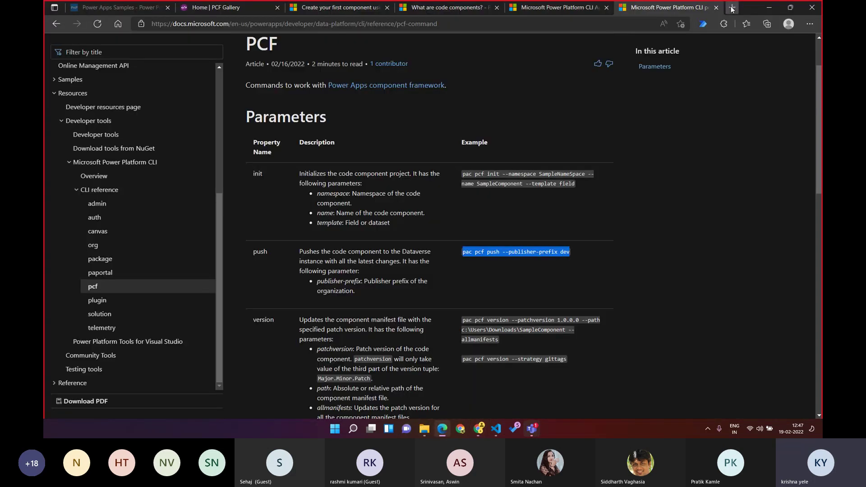
left_click(732, 8)
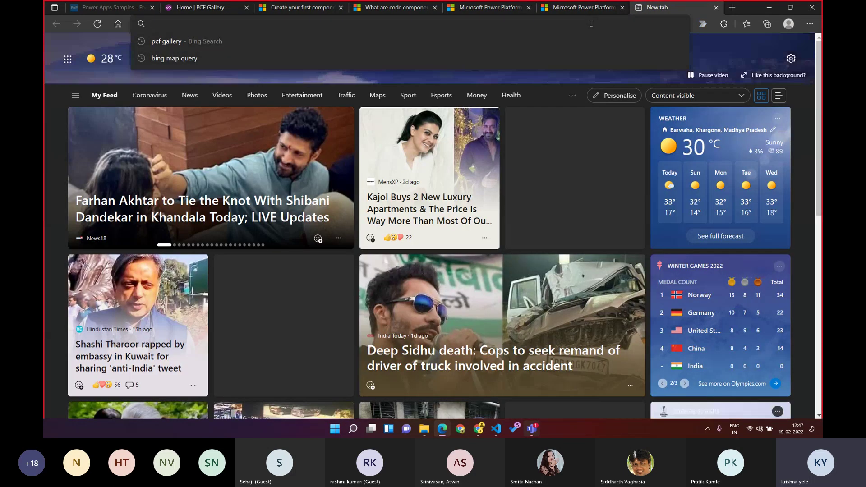
type("bind mao")
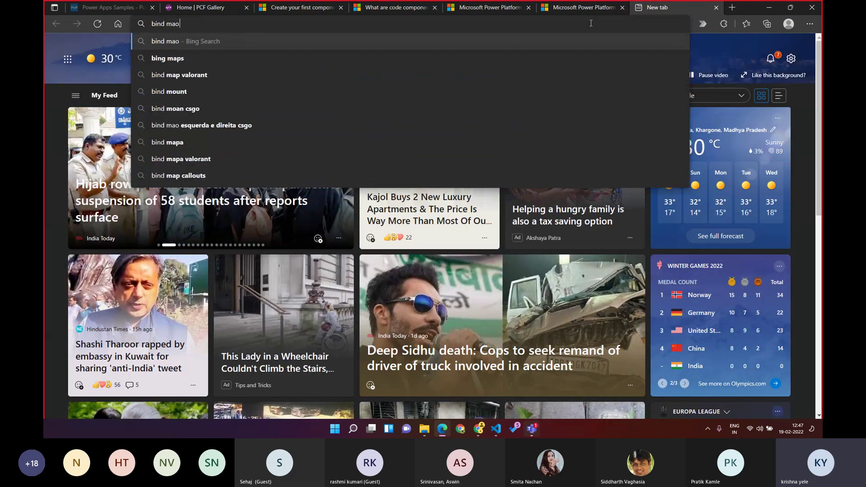
key("Return")
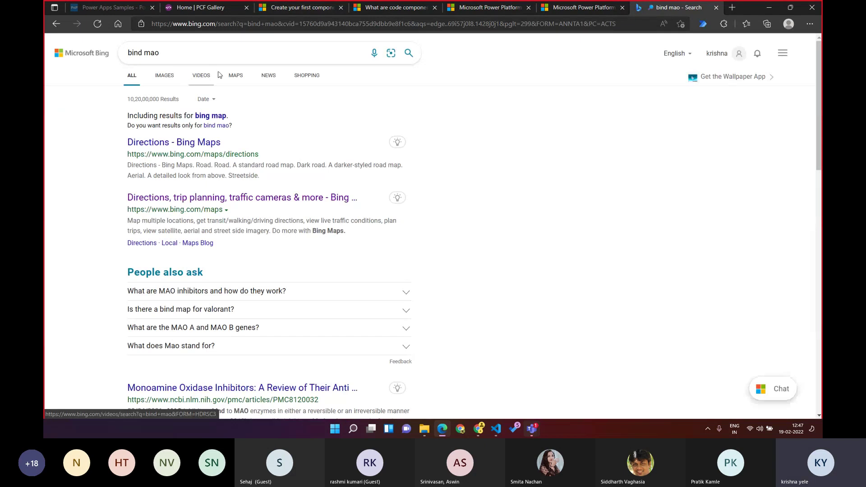
left_click(163, 58)
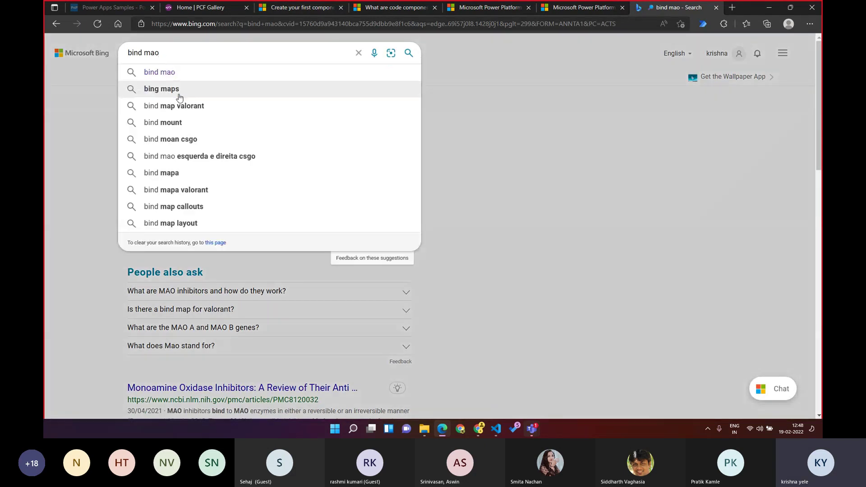
left_click(180, 93)
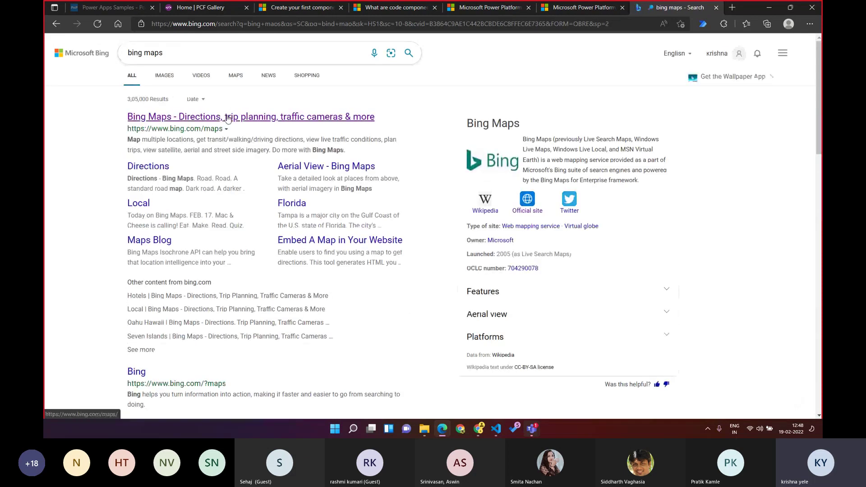
left_click(228, 119)
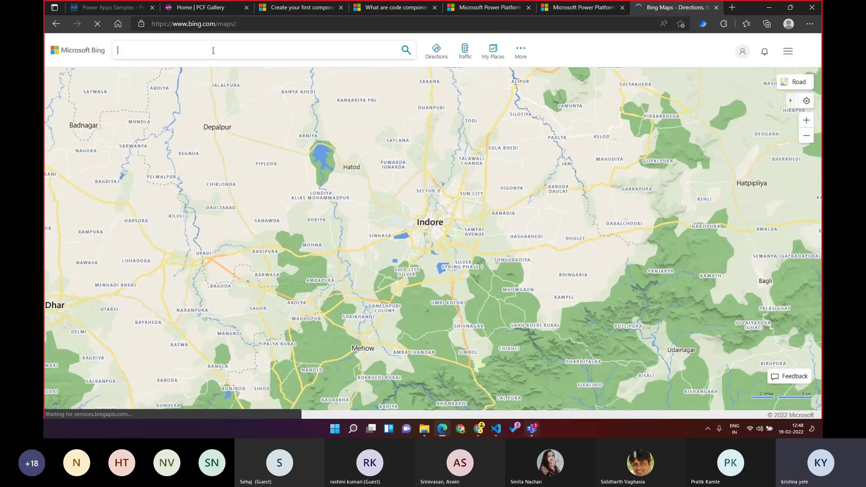
Search the map for pune and open the page for embedding that map in a website.
type("pune")
key("Return")
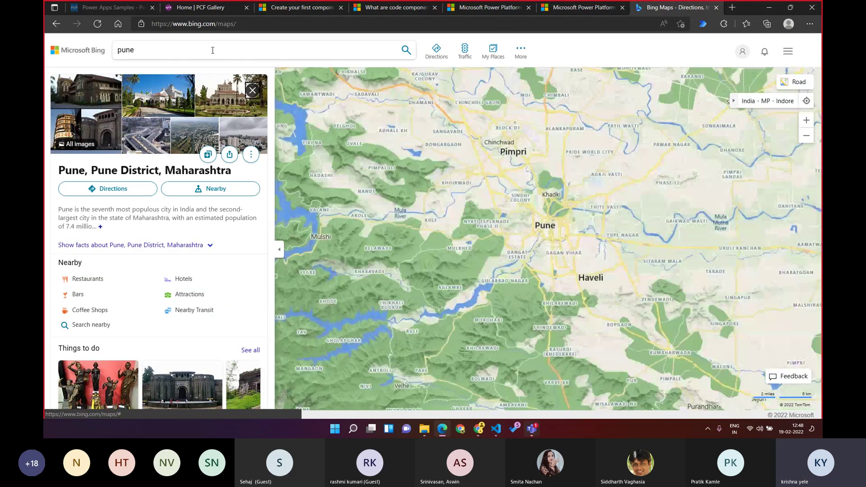
left_click(514, 55)
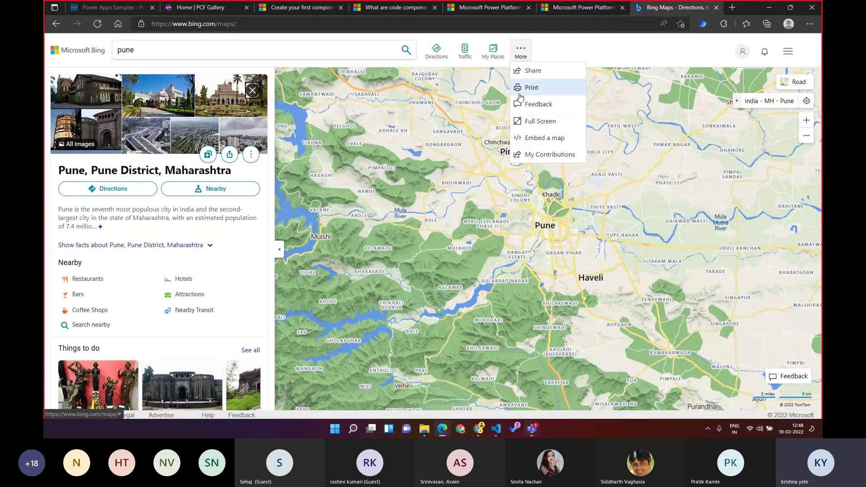
left_click(522, 138)
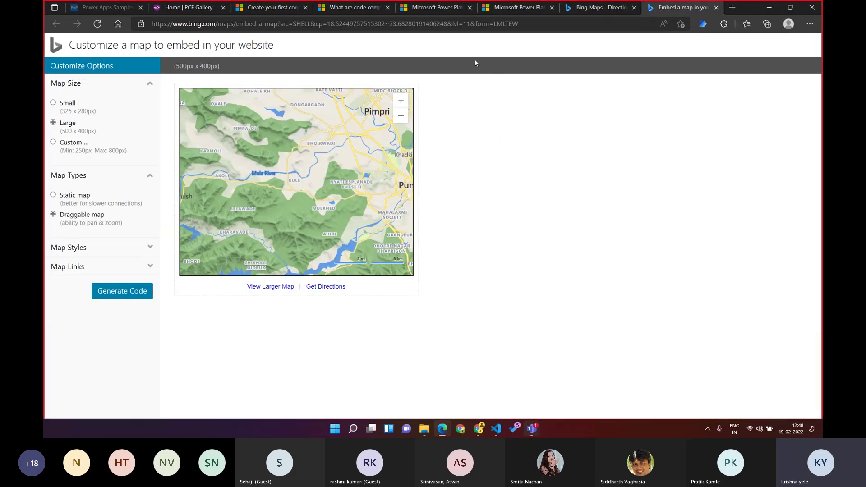
Copy the latitude from the Bing map's web address and set the IFrameControl's latitudeValue to 18.52449757515302 in Power Apps.
left_click(386, 24)
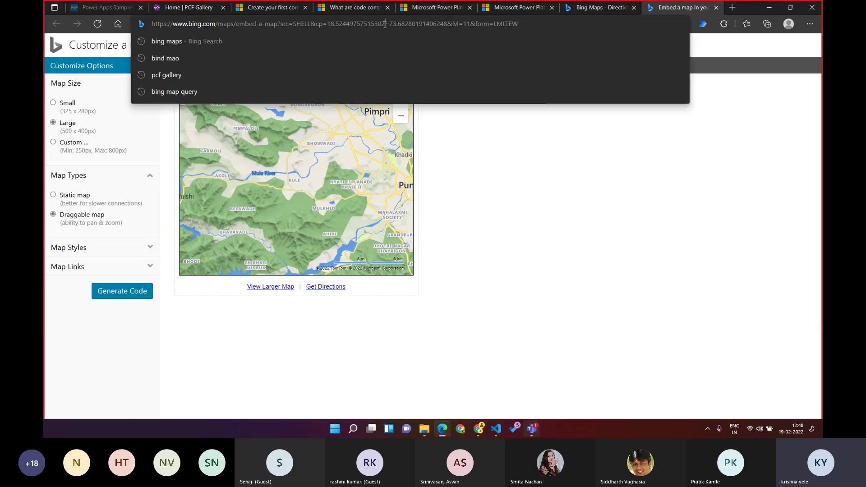
left_click_drag(386, 24, 335, 26)
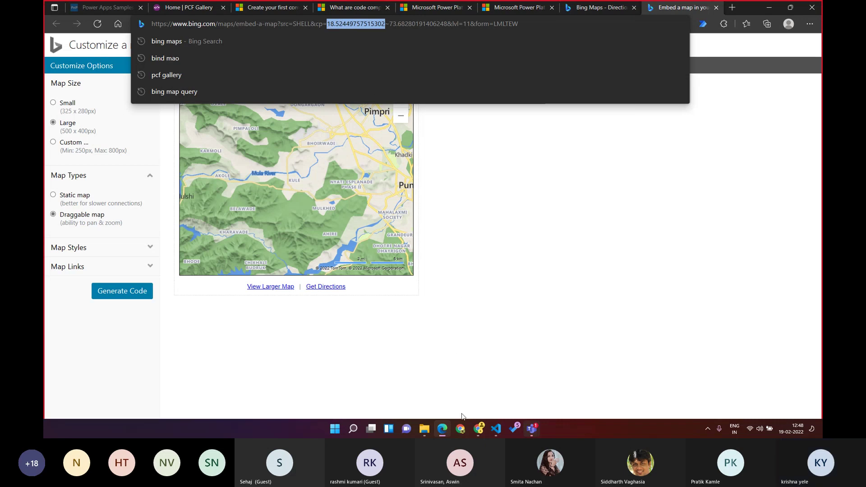
left_click(477, 431)
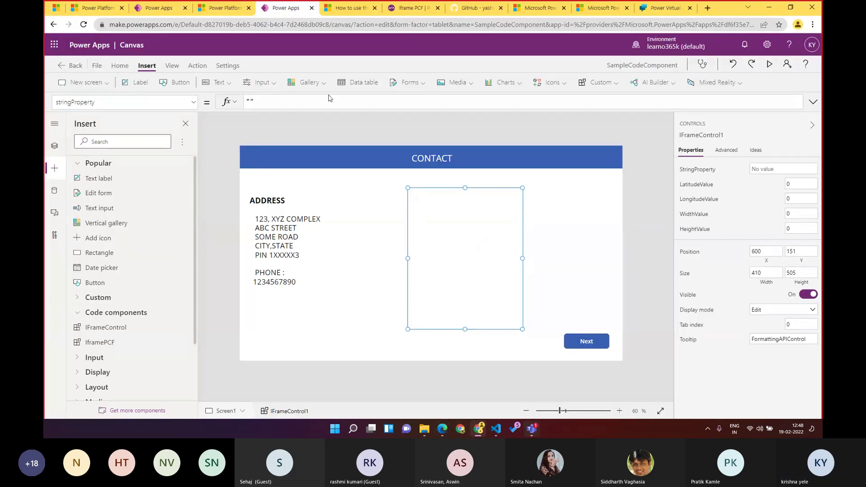
left_click(193, 102)
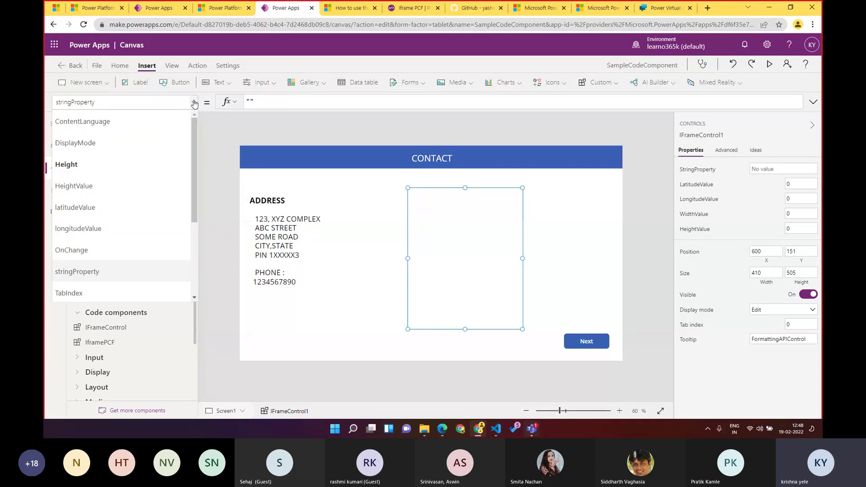
left_click(141, 215)
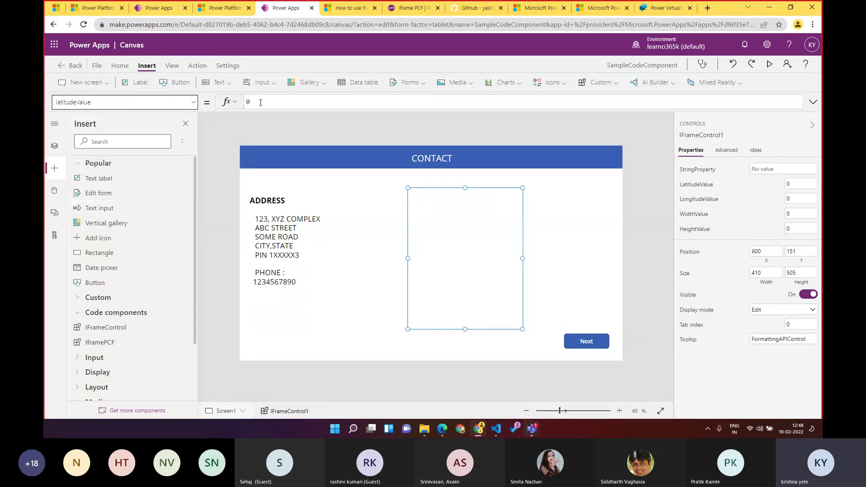
type("18.52449757515302")
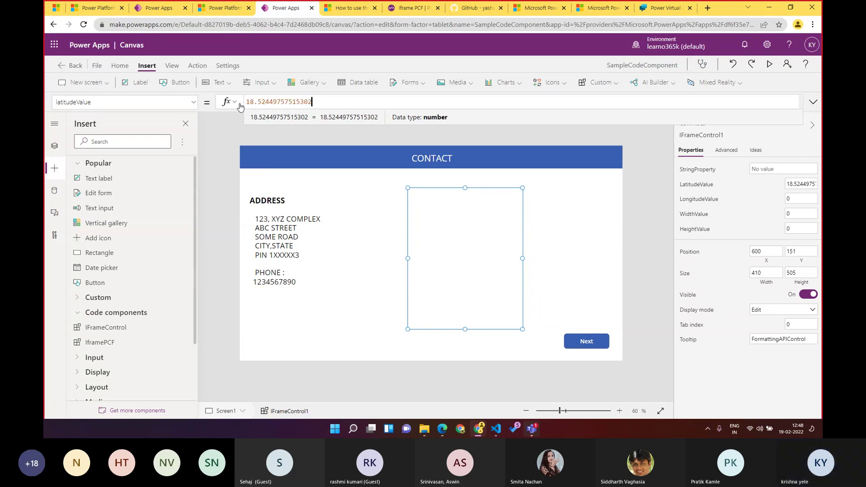
Copy the longitude from the Bing map's web address and set the IFrameControl's longitudeValue to 73.68280191406248 in Power Apps.
key("alt+Tab")
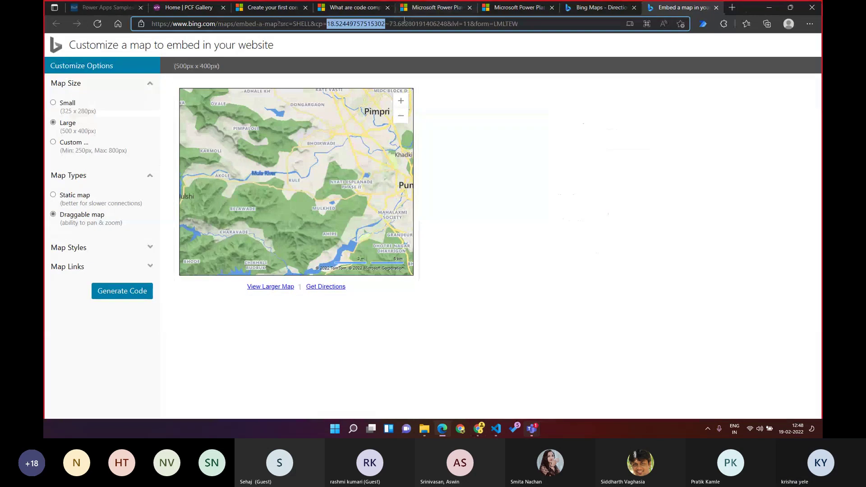
left_click_drag(390, 24, 450, 26)
key("ctrl+c")
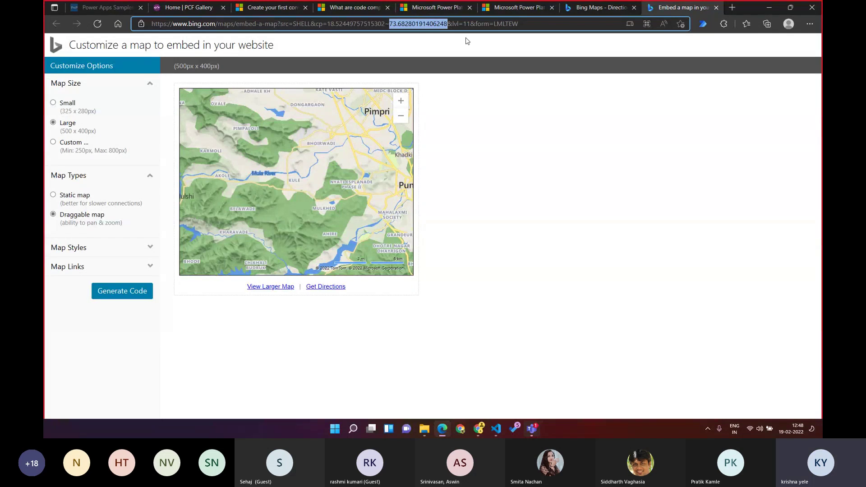
key("alt+Tab")
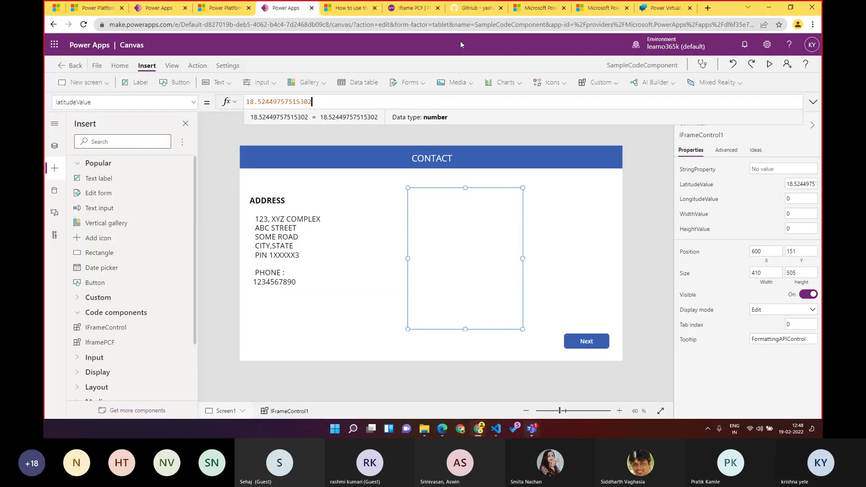
left_click(193, 102)
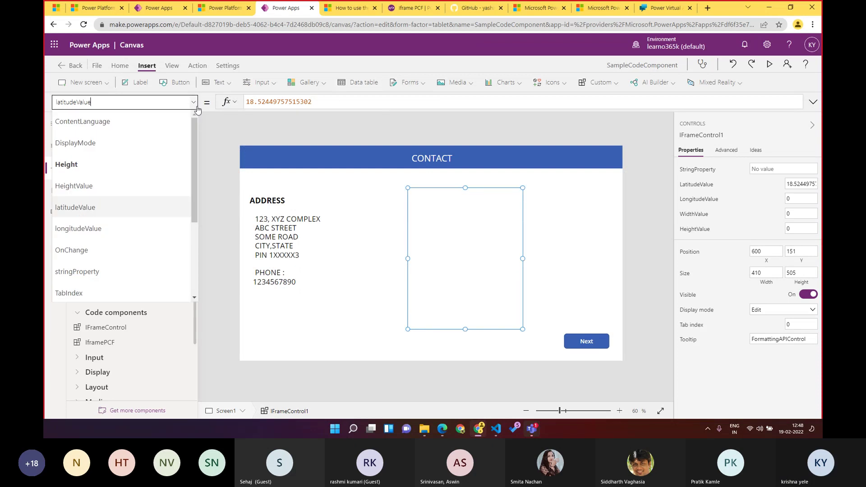
left_click(115, 226)
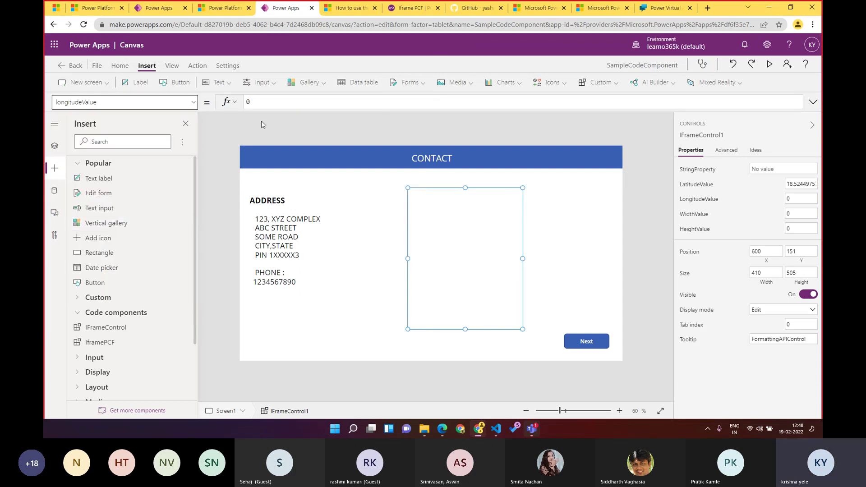
left_click(247, 103)
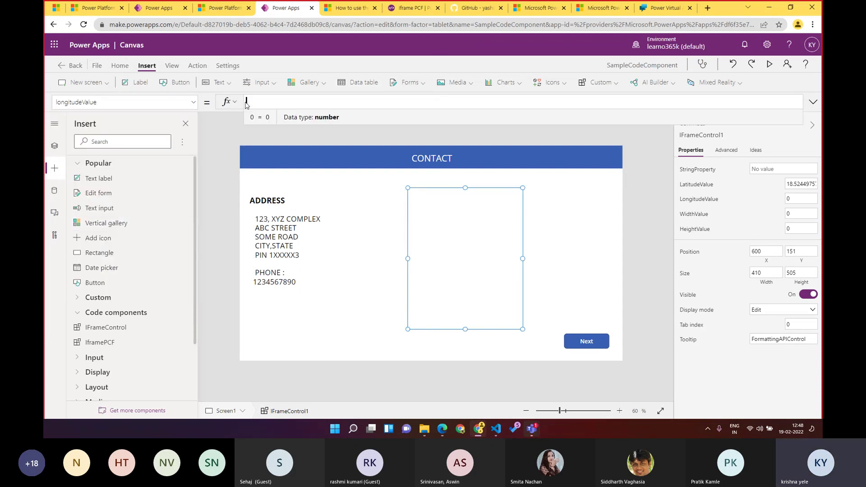
key("ctrl+v")
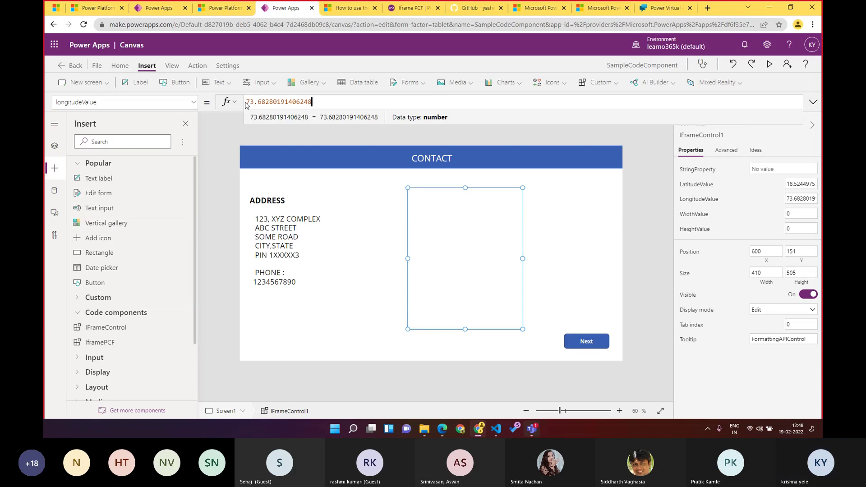
Preview the contact screen with the new coordinates and return to the editor.
left_click(771, 65)
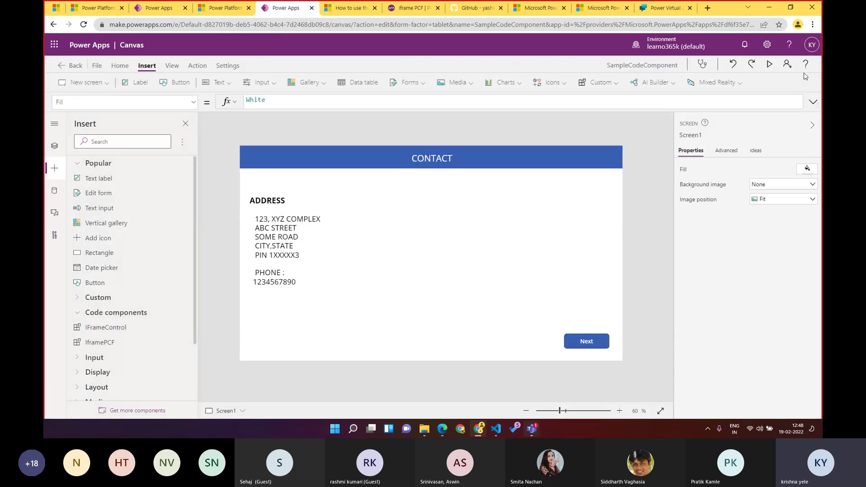
left_click(805, 69)
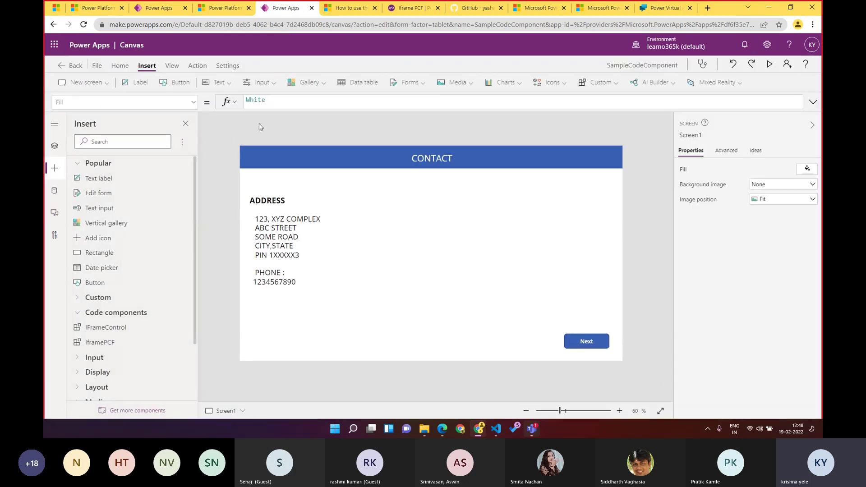
left_click(195, 105)
Set the HeightValue property of the iframe control on Screen1 to 400.
left_click(411, 201)
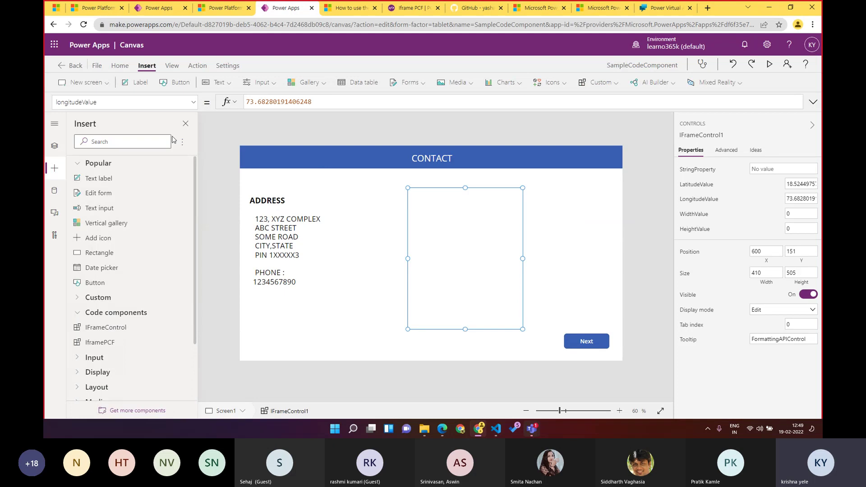
left_click(194, 103)
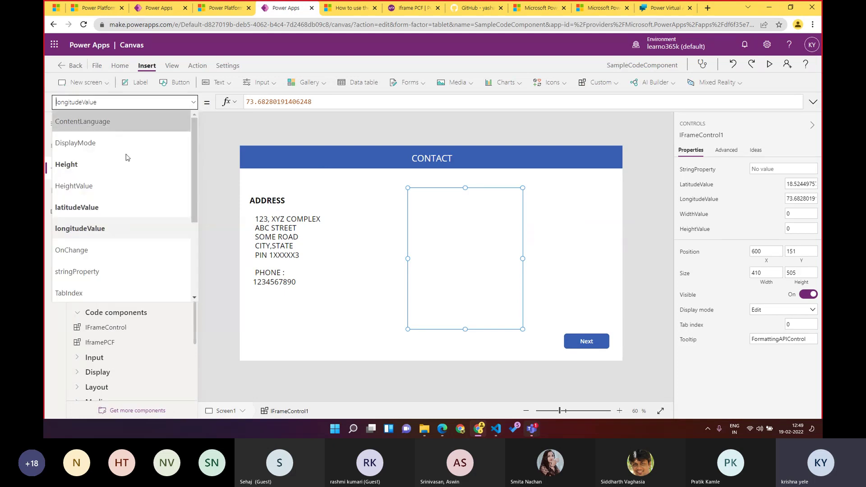
left_click(112, 186)
left_click_drag(262, 103, 246, 102)
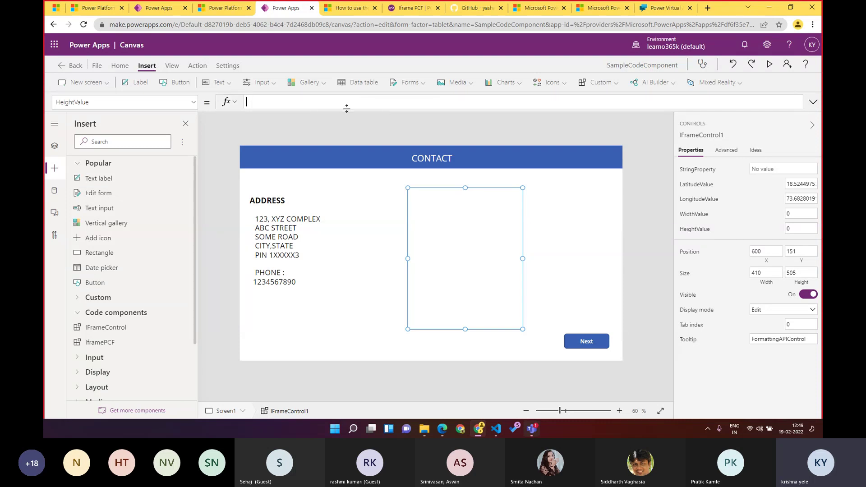
type("00")
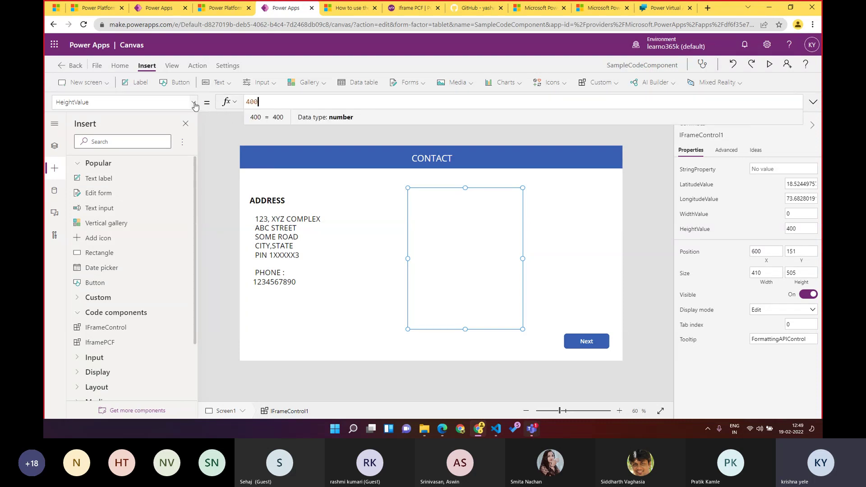
Set the iframe control's own Width property to 300.
left_click(194, 104)
scroll(136, 268, "down", 3)
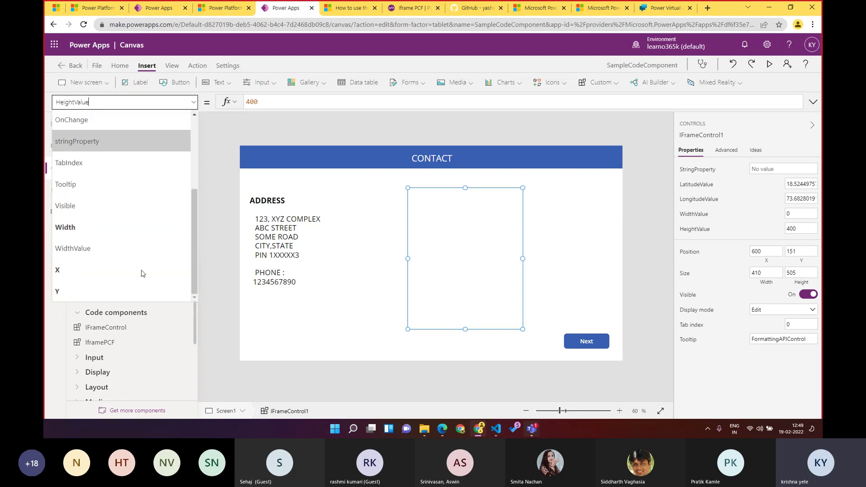
left_click(107, 227)
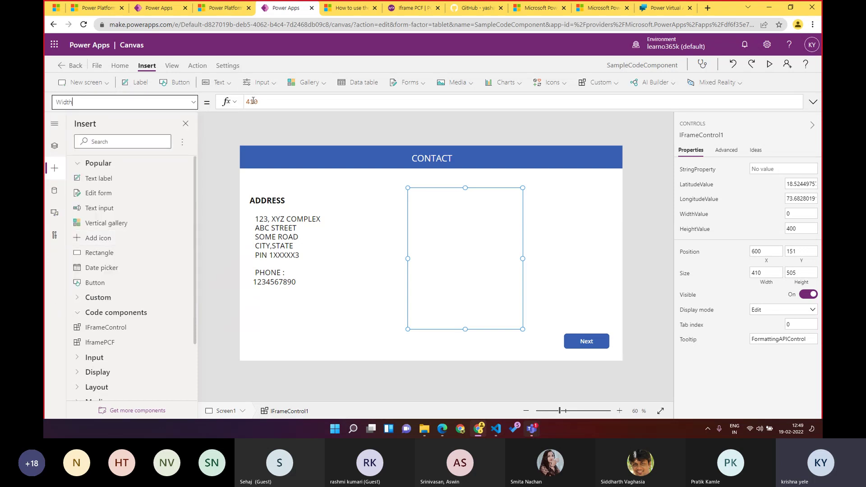
left_click(272, 100)
key("ctrl+a")
type("300")
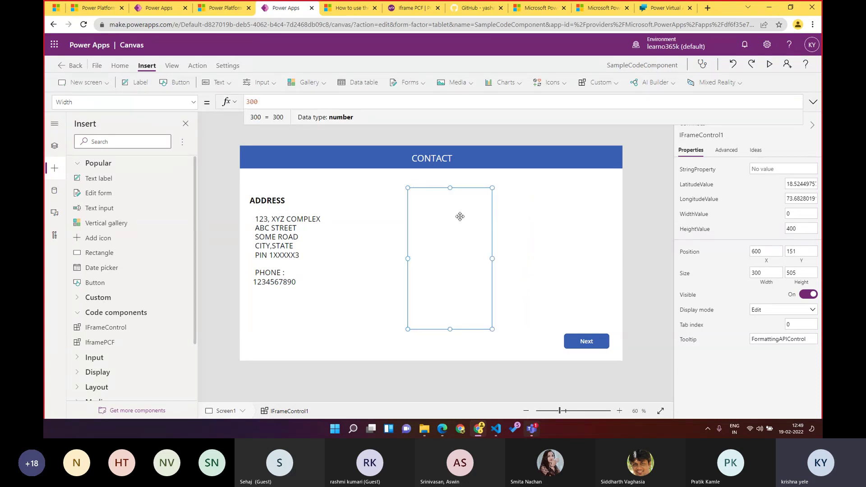
Preview the resized iframe control in the running app and reselect it in the editor.
left_click(771, 65)
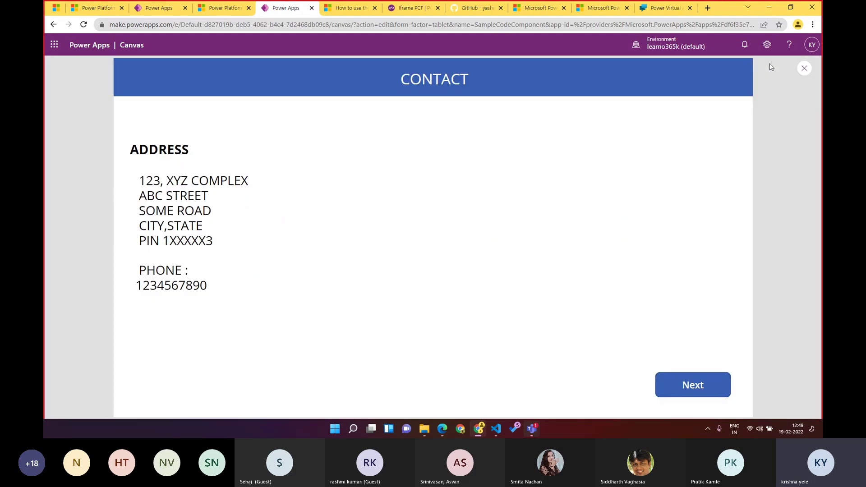
left_click(805, 68)
left_click(471, 263)
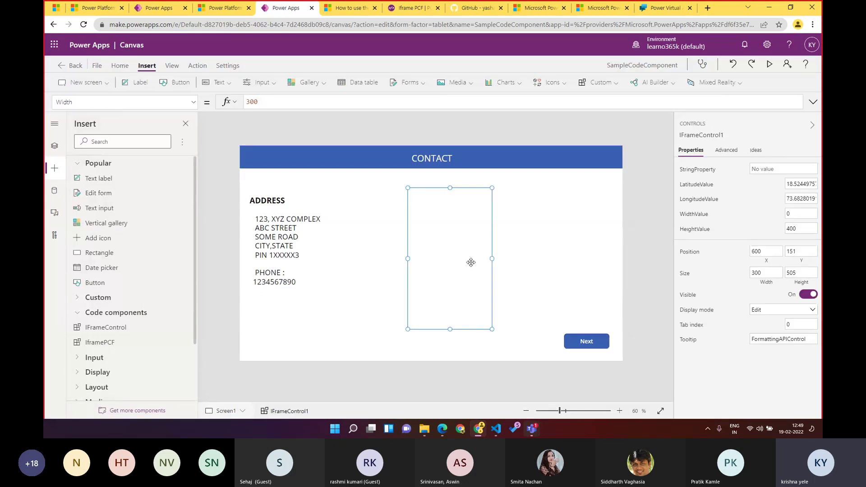
Check the formulas of the iframe control's latitudeValue, longitudeValue and HeightValue properties.
left_click(195, 107)
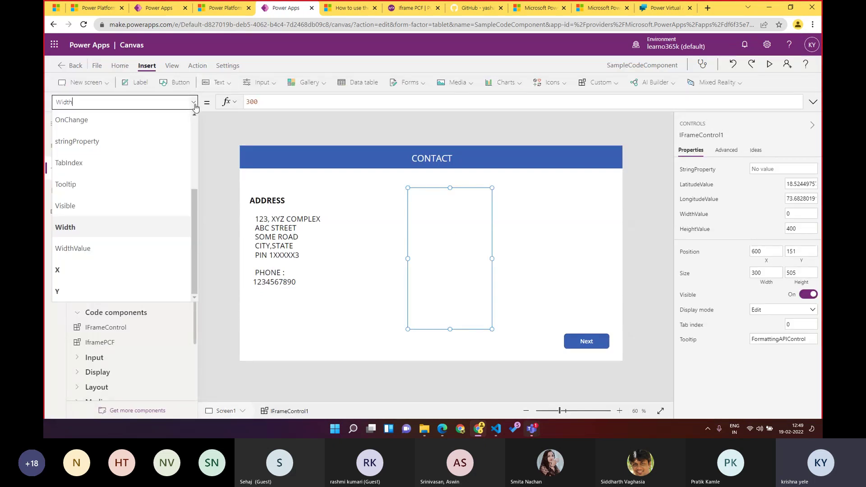
scroll(120, 165, "up", 2)
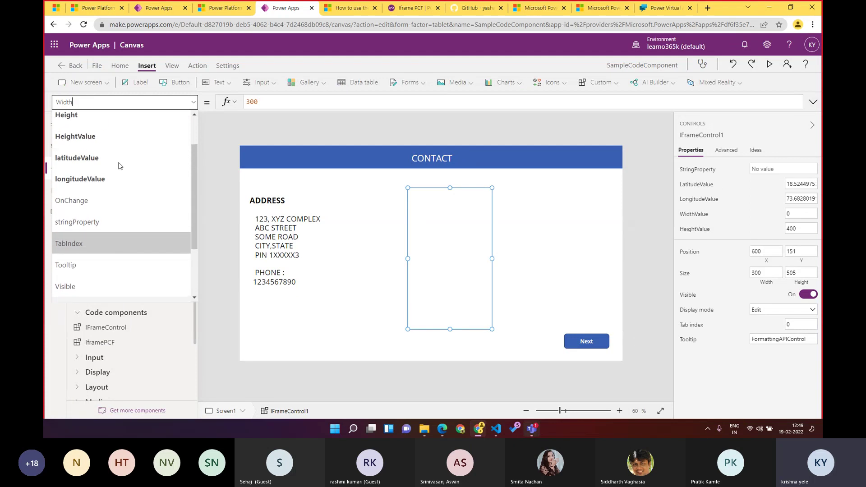
left_click(120, 163)
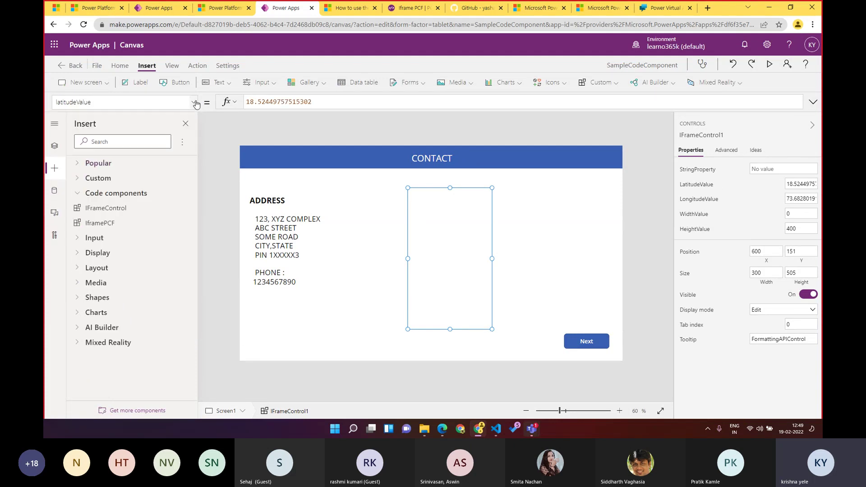
left_click(197, 103)
left_click(122, 183)
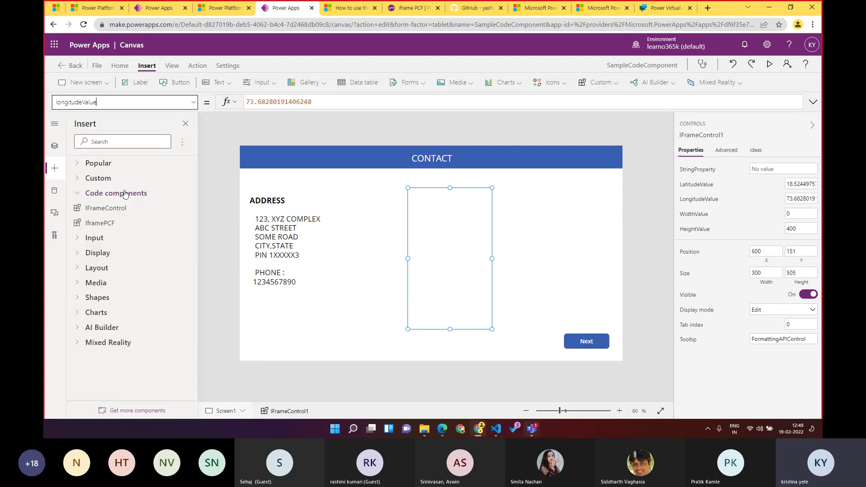
left_click(194, 102)
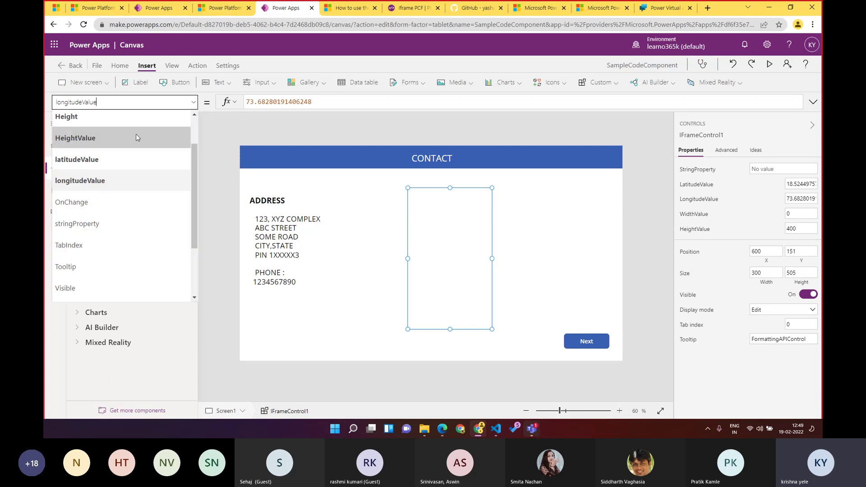
left_click(131, 143)
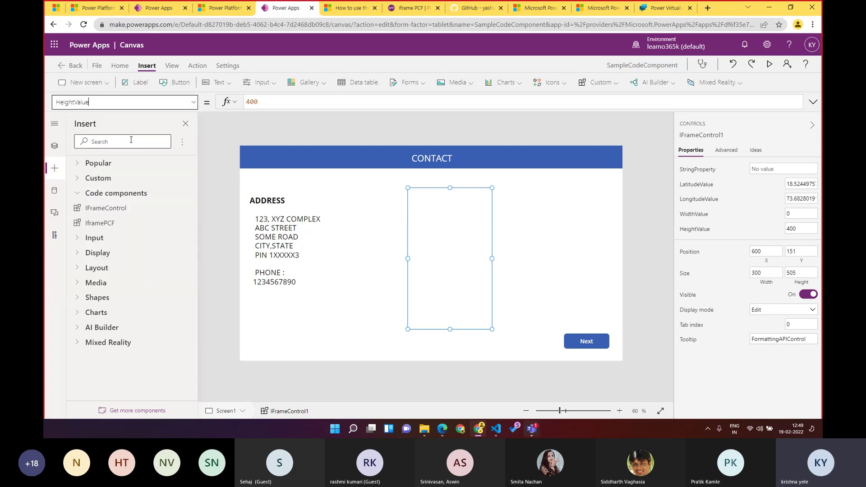
left_click(195, 103)
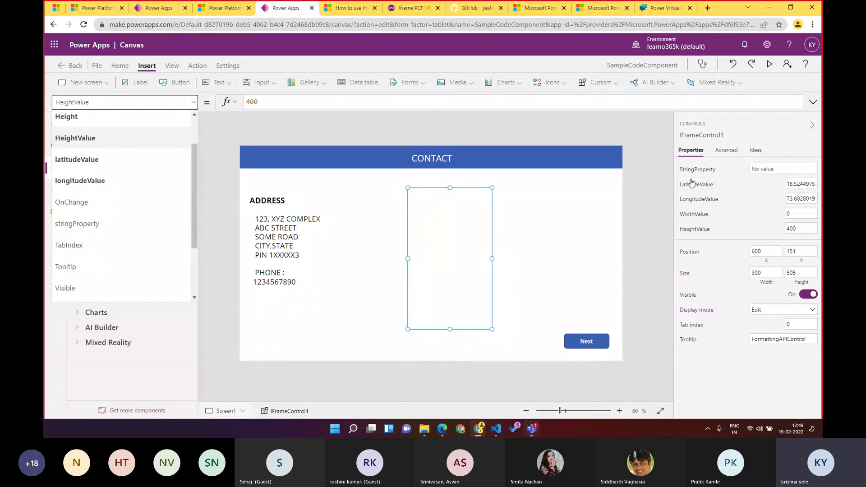
Set the iframe control's WidthValue to 300.
left_click(808, 214)
left_click(807, 215)
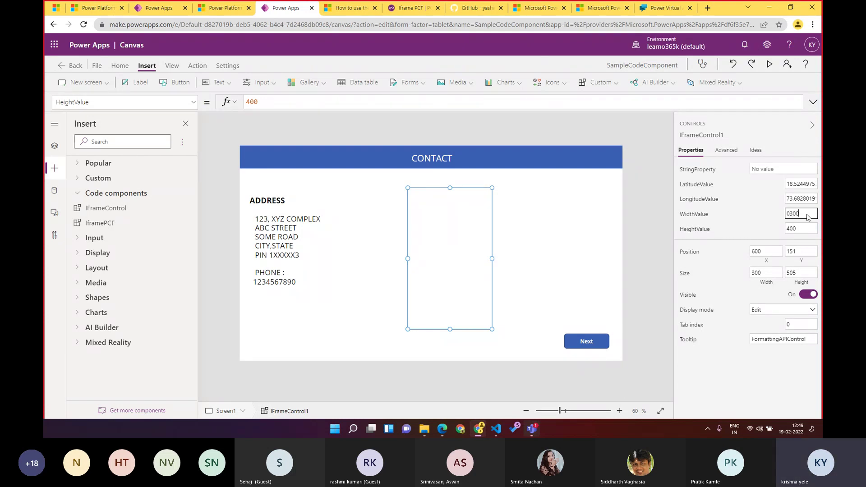
key("Home")
key("Delete")
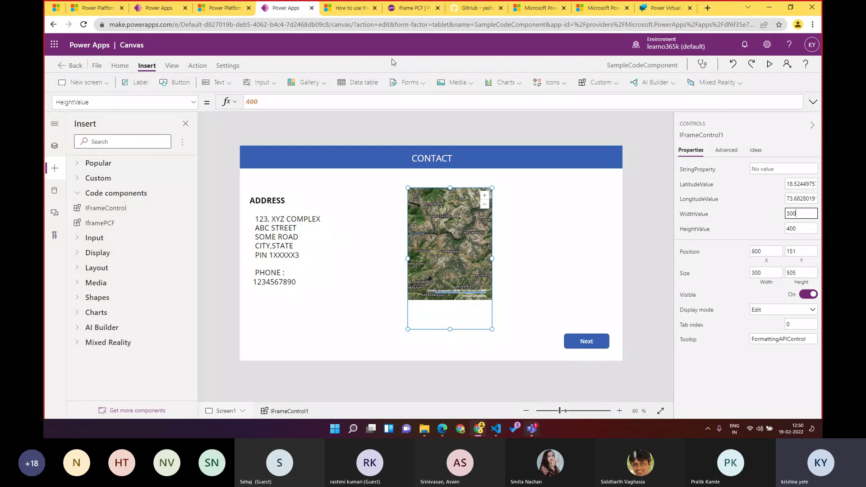
Bring up the Microsoft documentation page on how to use the sample components.
left_click(405, 12)
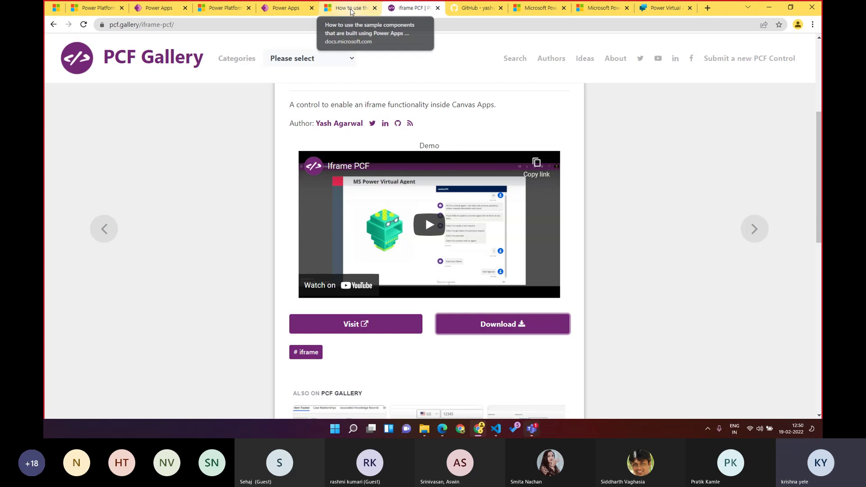
left_click(351, 11)
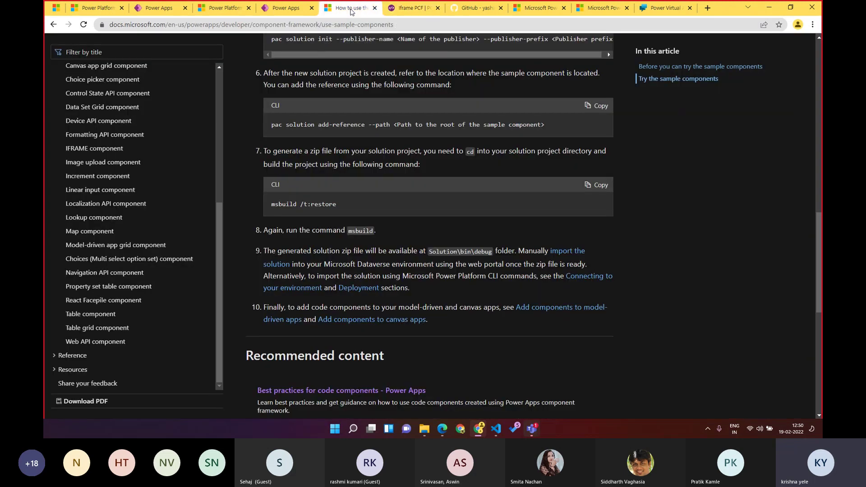
Reload the environment's Features settings in the Power Platform admin center, then return to the SampleCodeComponent canvas app.
left_click(396, 10)
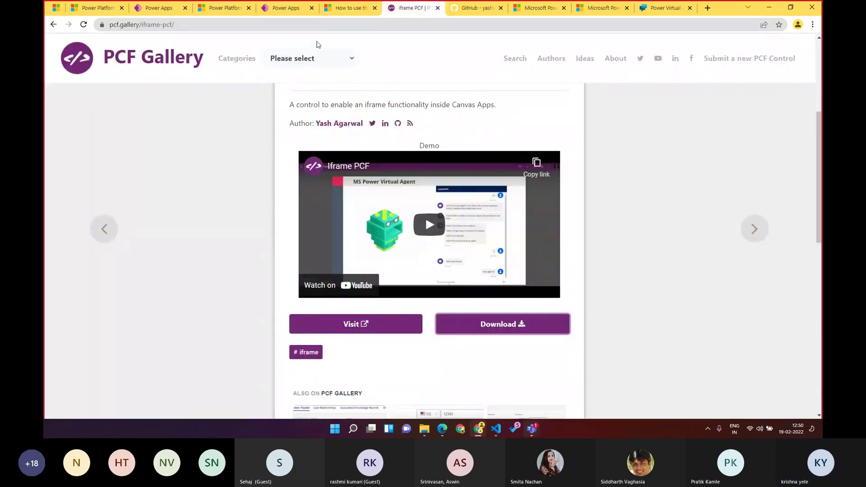
left_click(279, 9)
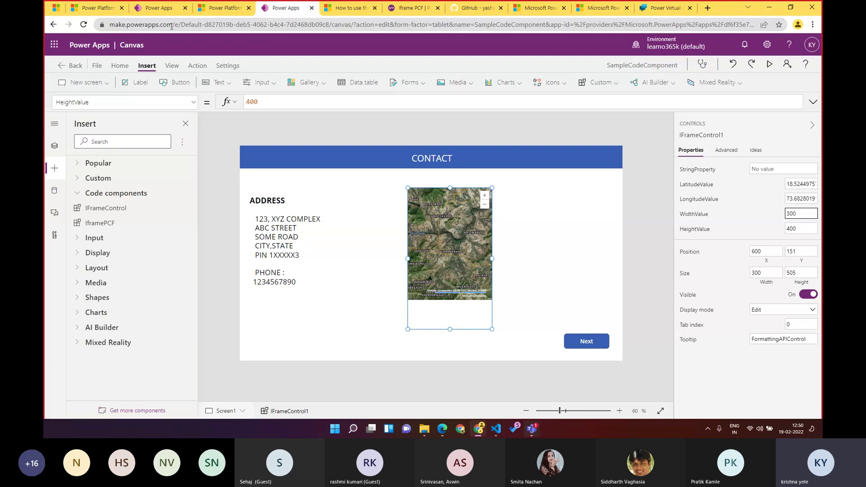
left_click(94, 9)
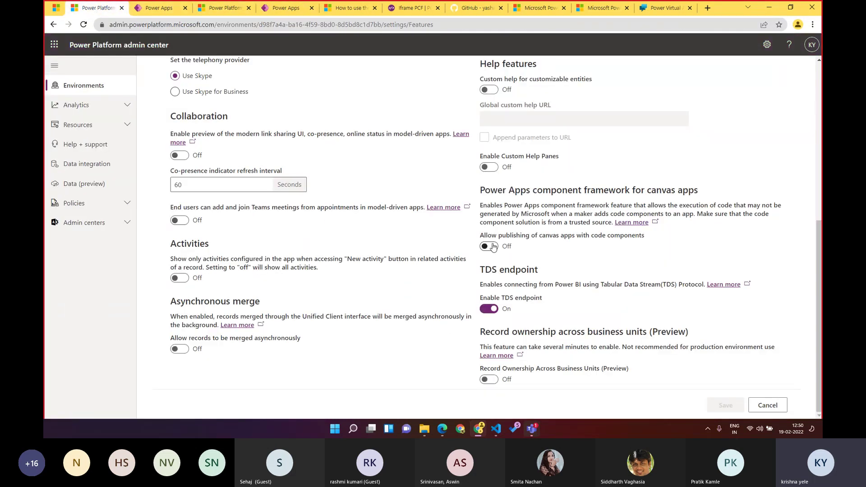
left_click(85, 27)
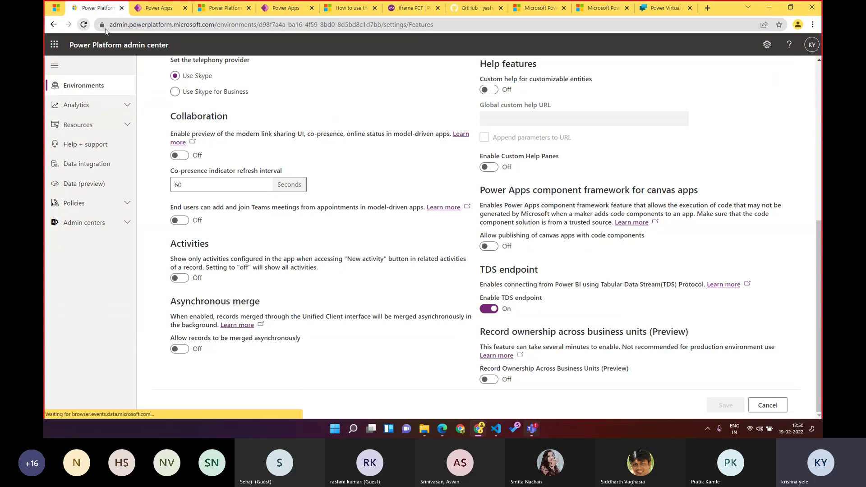
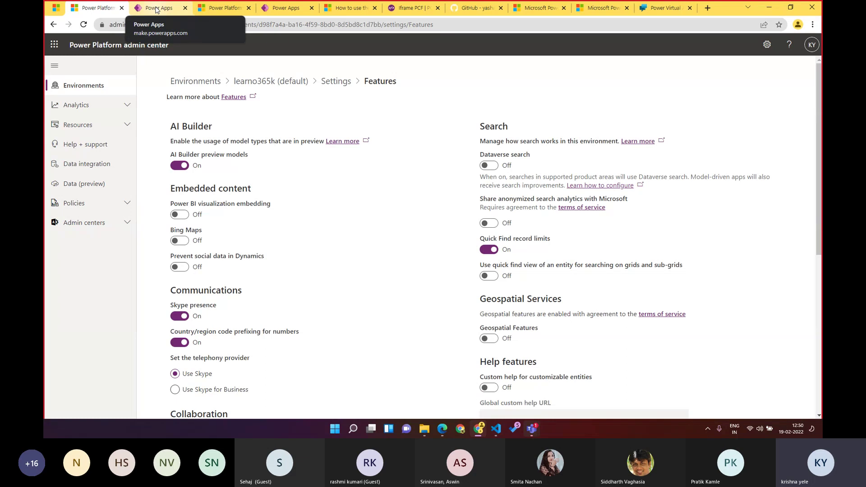
left_click(285, 8)
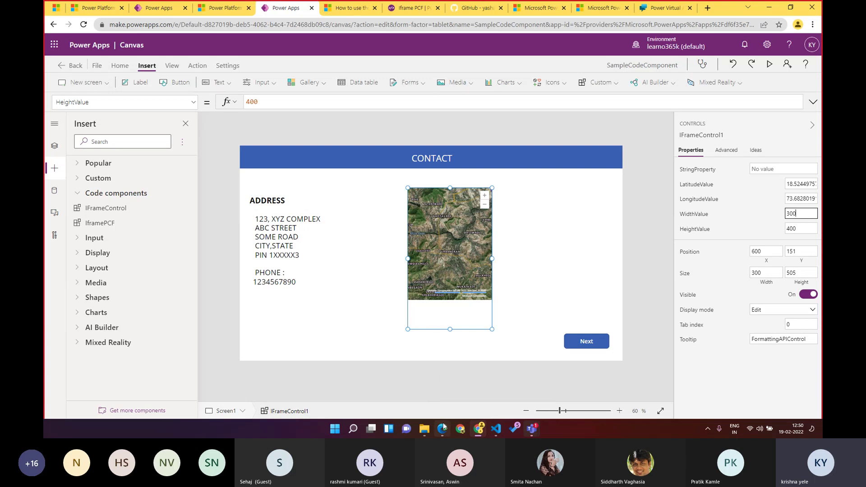
Switch to Microsoft Edge and bring up the "Create your first component" tutorial page.
mouse_move(444, 427)
left_click(445, 397)
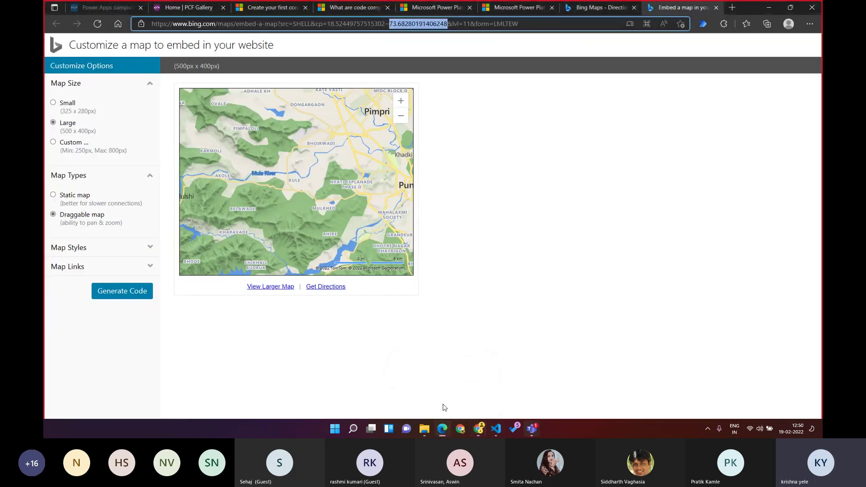
left_click(271, 7)
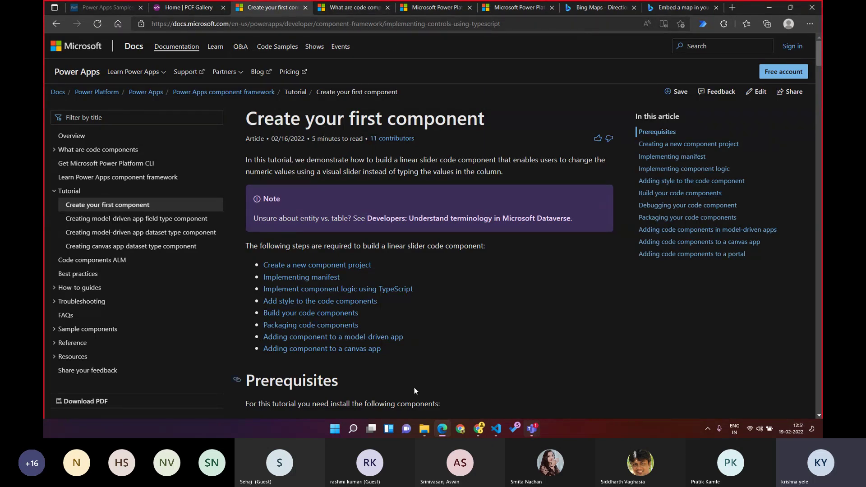
mouse_move(495, 427)
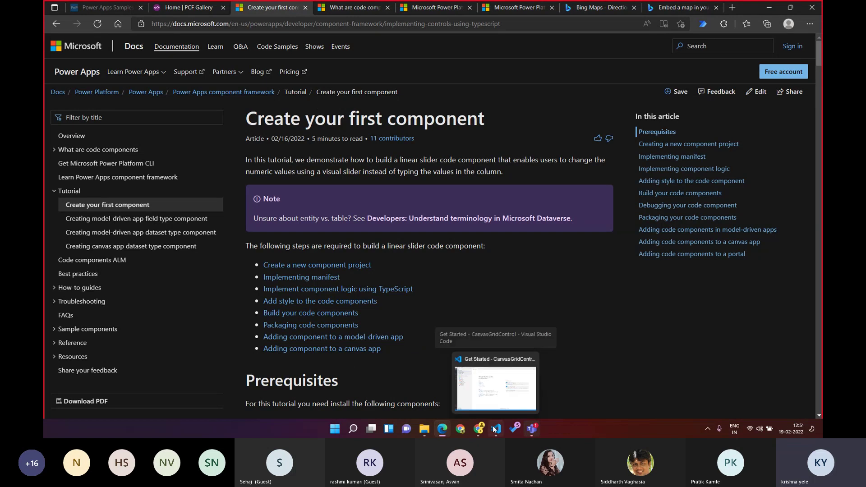
left_click(480, 431)
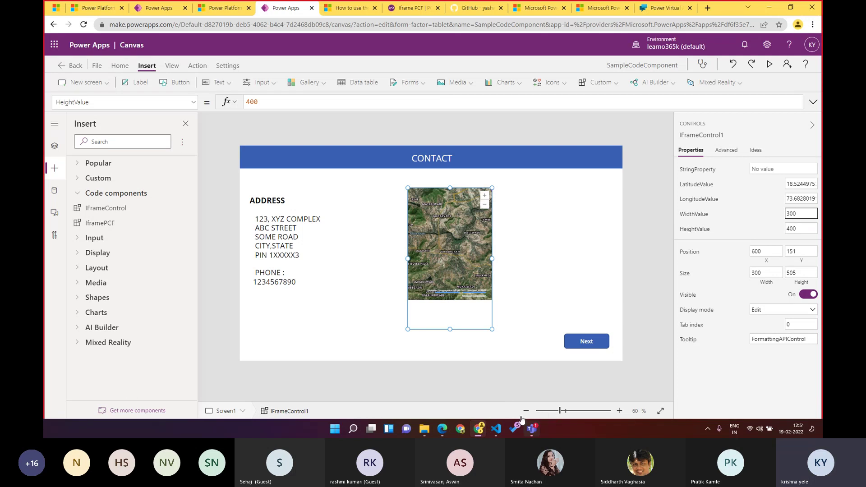
left_click(498, 428)
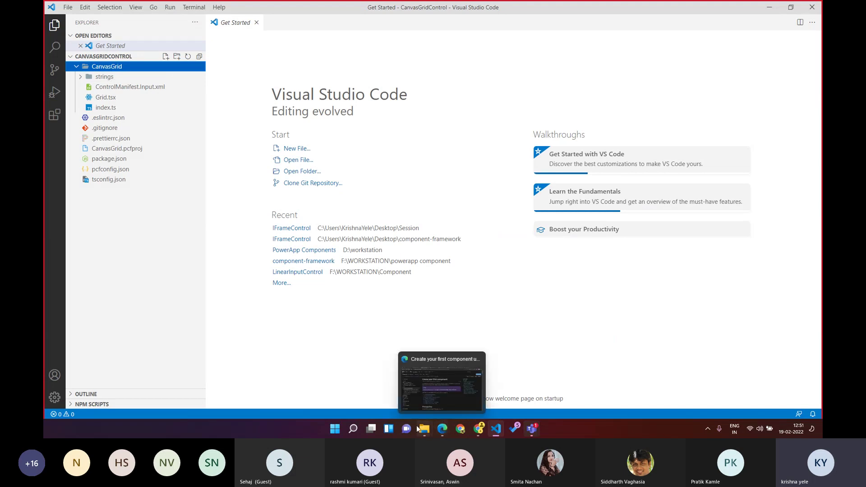
left_click(442, 429)
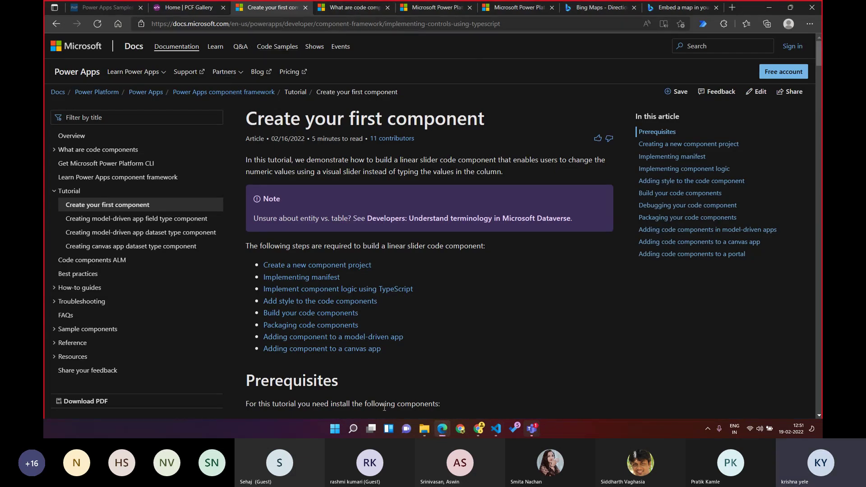
Switch to File Explorer and open the component-framework folder on the Desktop.
left_click(427, 433)
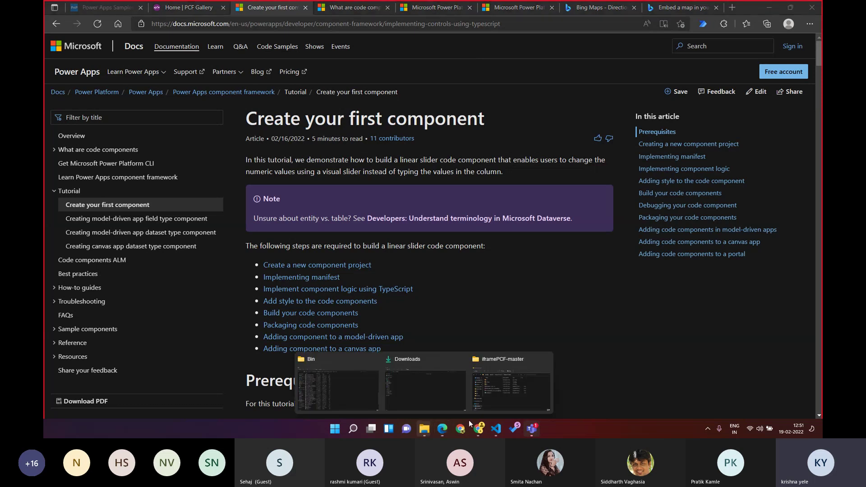
left_click(494, 432)
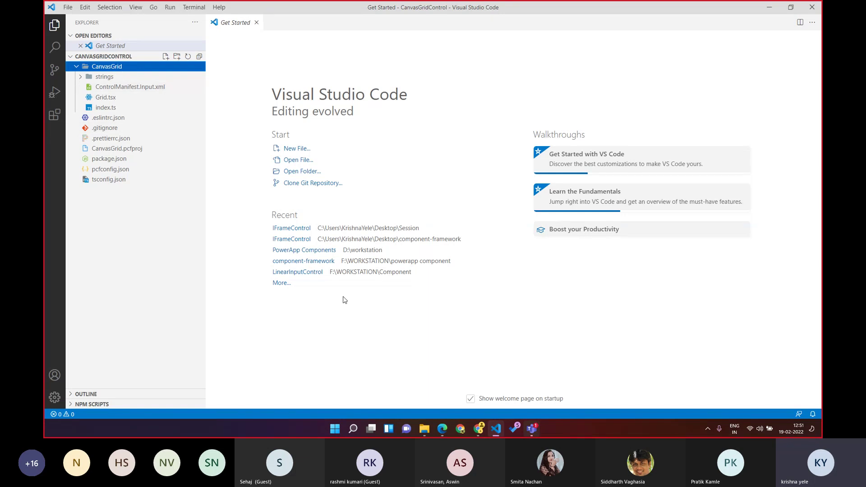
left_click(423, 429)
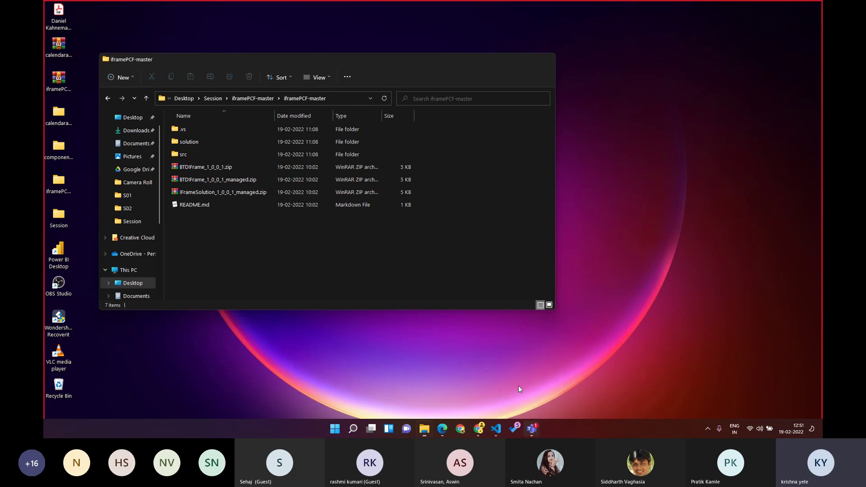
left_click(519, 389)
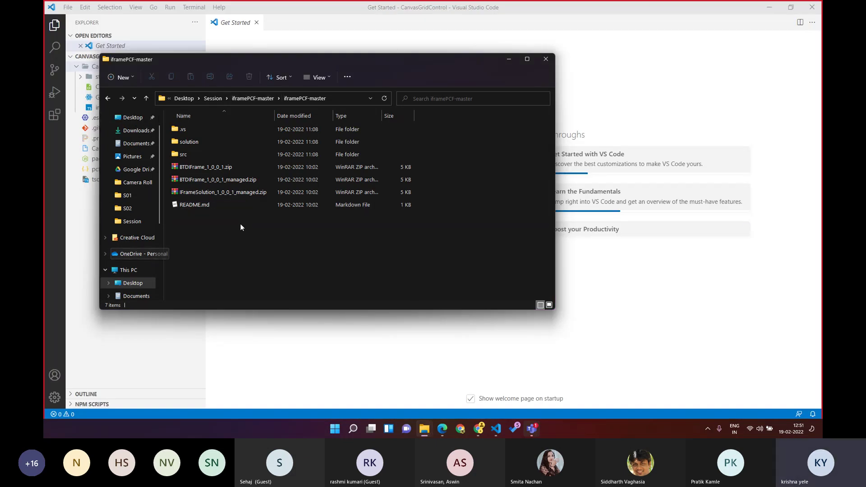
scroll(124, 261, "down", 3)
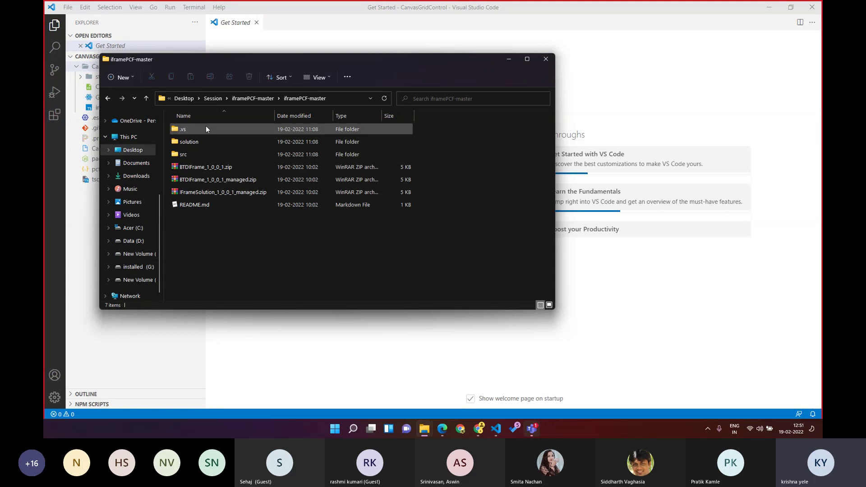
left_click(261, 97)
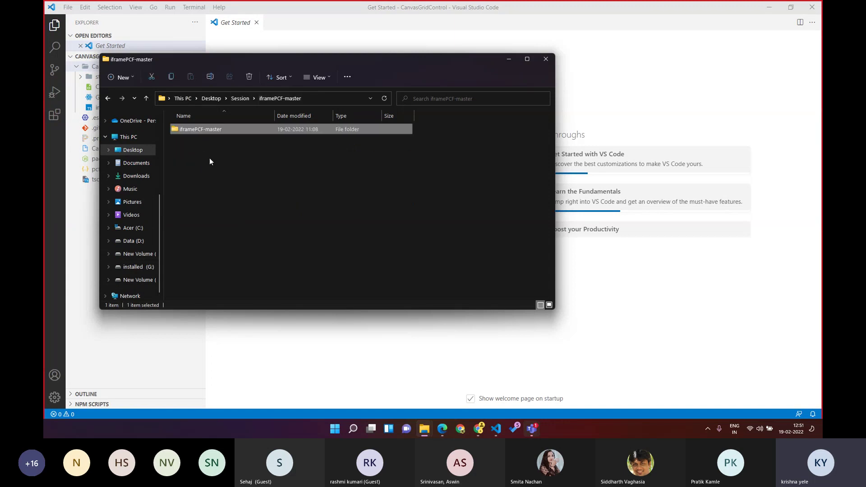
left_click(214, 100)
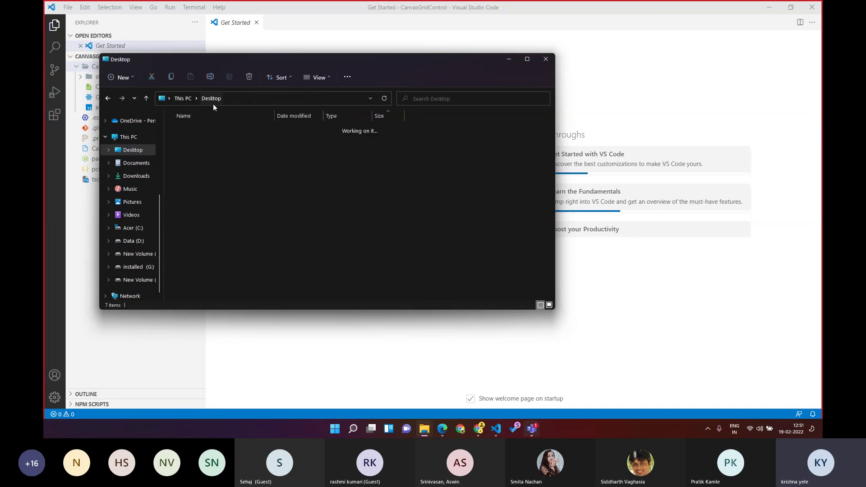
left_click(198, 140)
double_click(198, 141)
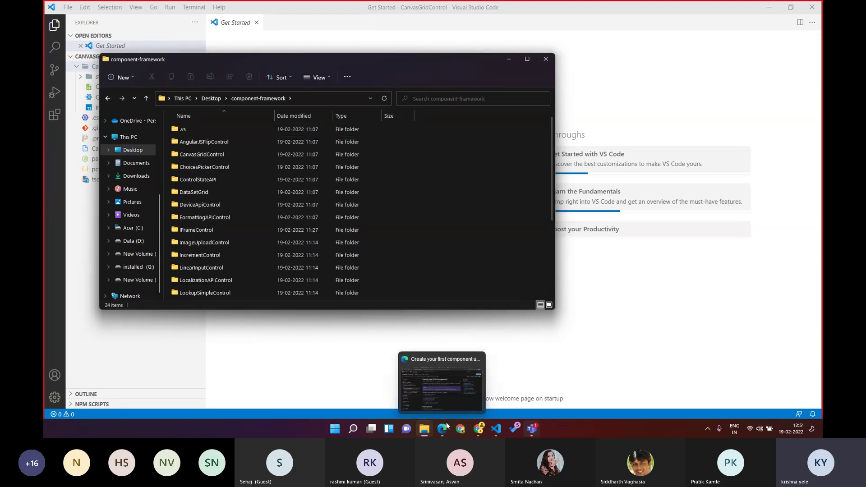
Review the build steps on the sample components documentation page in Chrome, then bring the component-framework folder window back up.
mouse_move(481, 429)
left_click(477, 399)
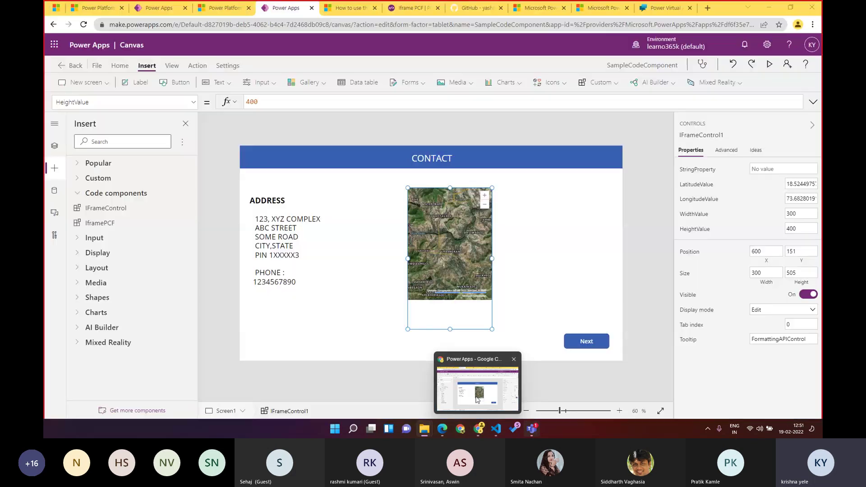
left_click(352, 8)
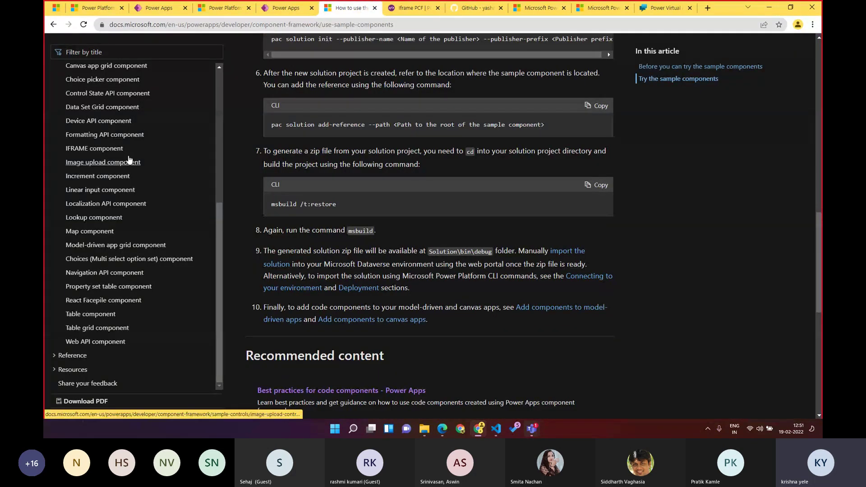
scroll(91, 144, "up", 3)
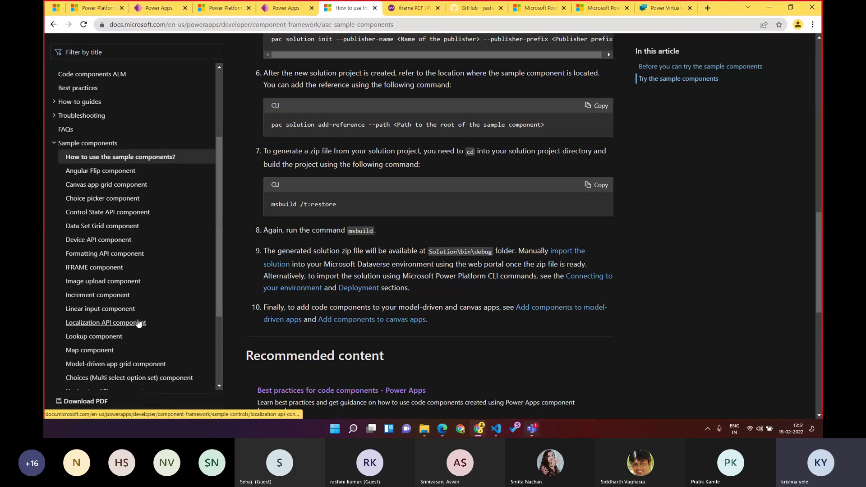
scroll(455, 277, "up", 3)
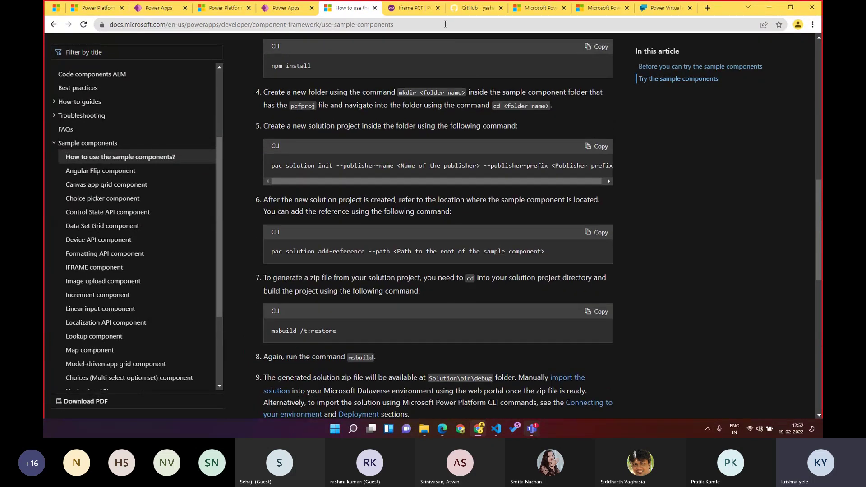
scroll(462, 284, "down", 2)
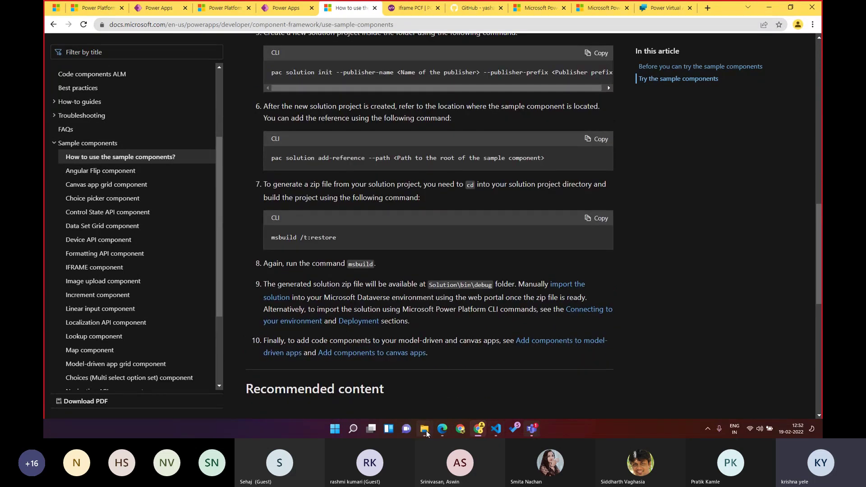
mouse_move(427, 433)
mouse_move(502, 391)
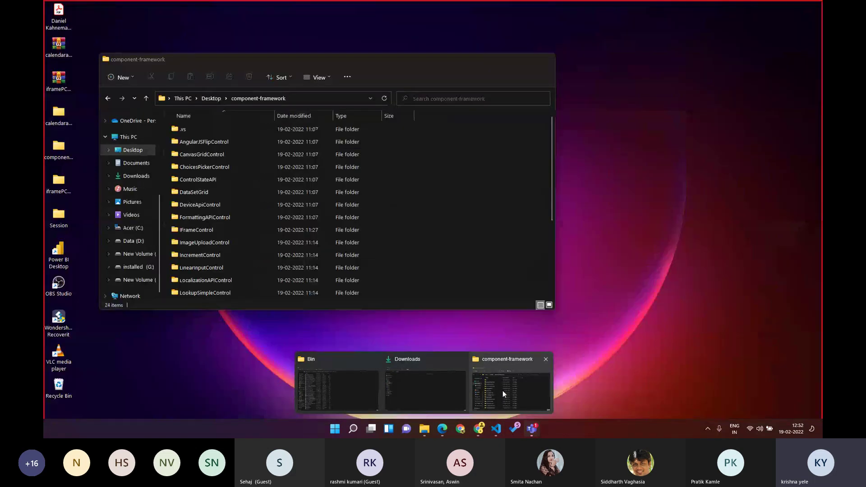
left_click(503, 391)
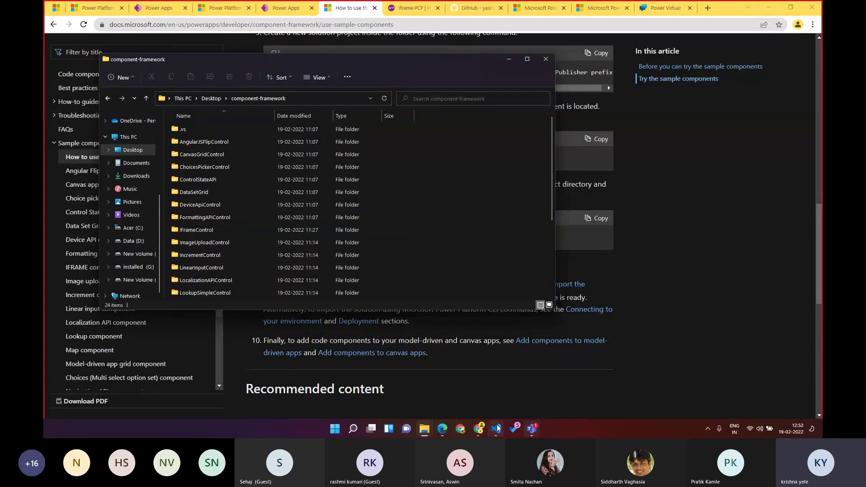
Switch to Visual Studio Code and run npm install in a new terminal for the CanvasGridControl project.
mouse_move(491, 431)
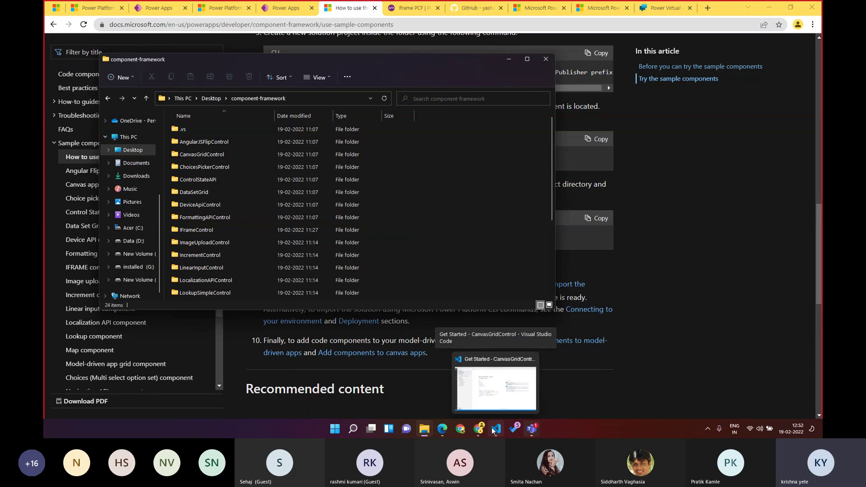
left_click(493, 431)
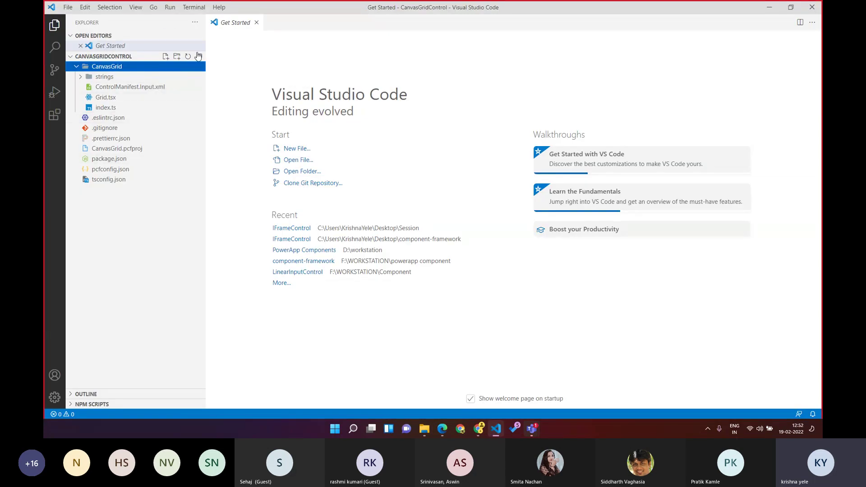
left_click(194, 7)
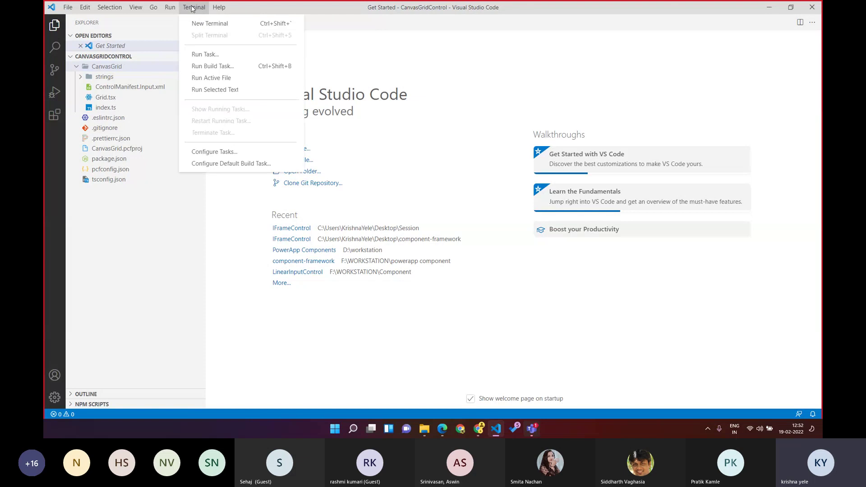
left_click(249, 31)
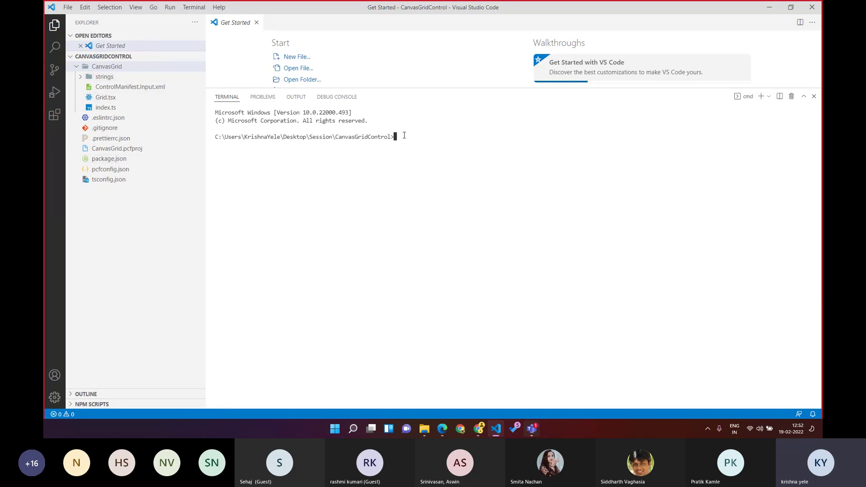
type("npm install")
key("Return")
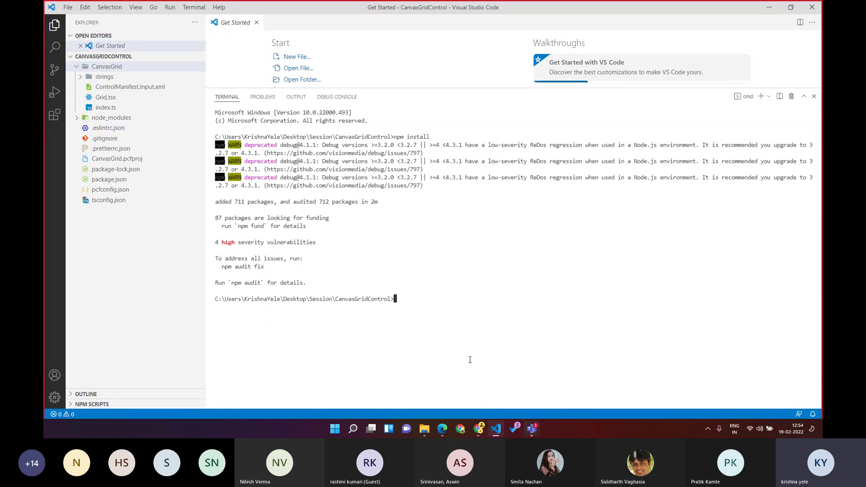
Switch to Chrome, search for "azure status" in a new tab, open the Azure status page and copy its address.
left_click(481, 433)
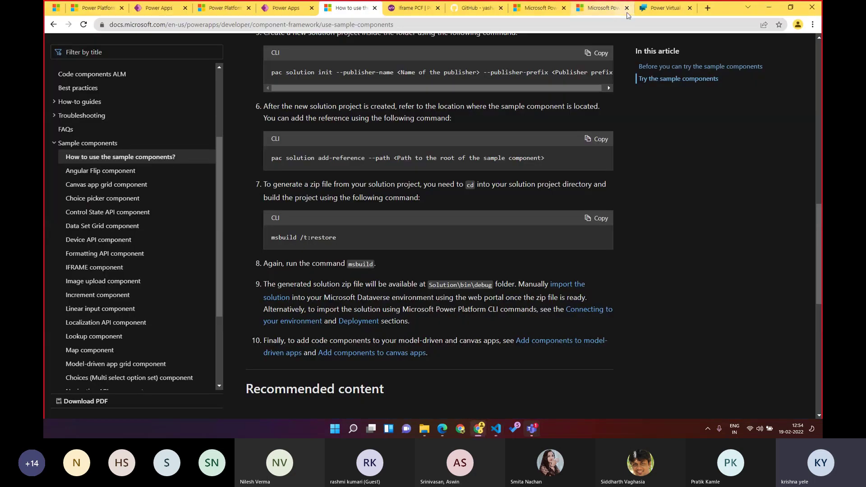
left_click(706, 8)
left_click(694, 22)
type("a")
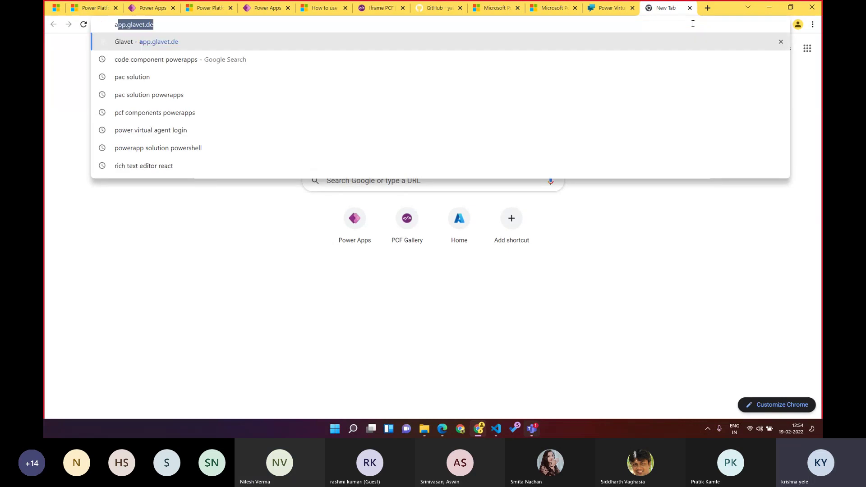
type("zure  status")
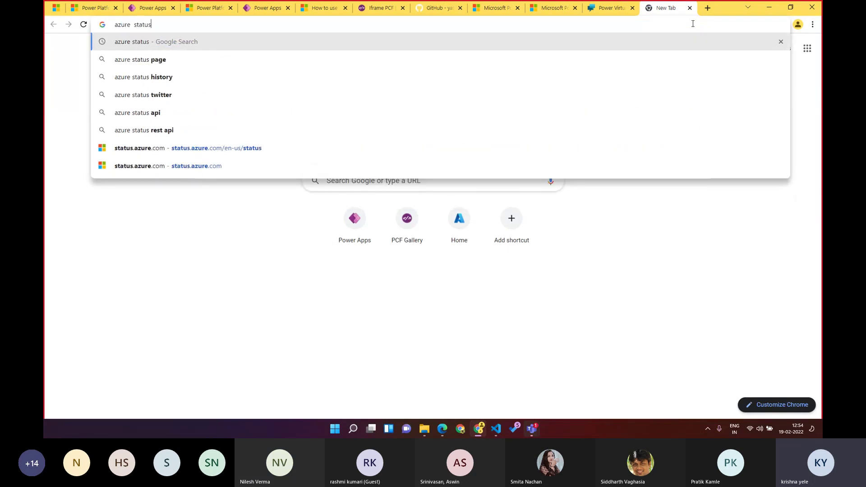
key("Return")
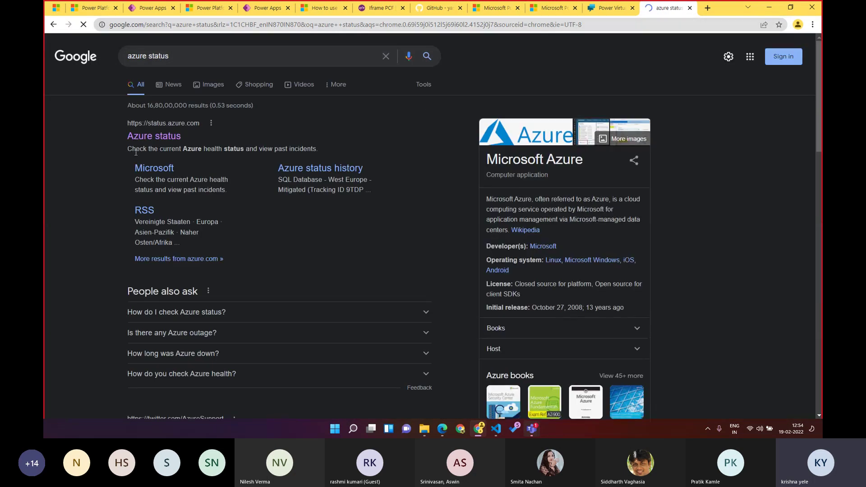
left_click(141, 139)
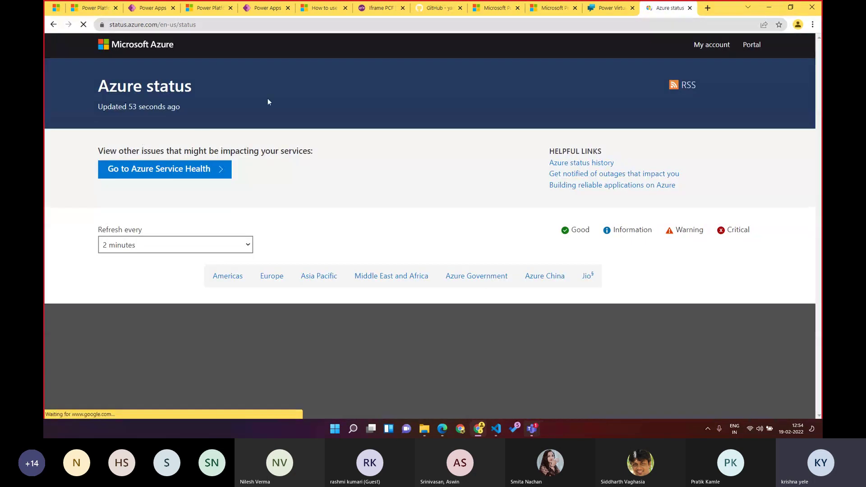
left_click(261, 24)
key("ctrl+c")
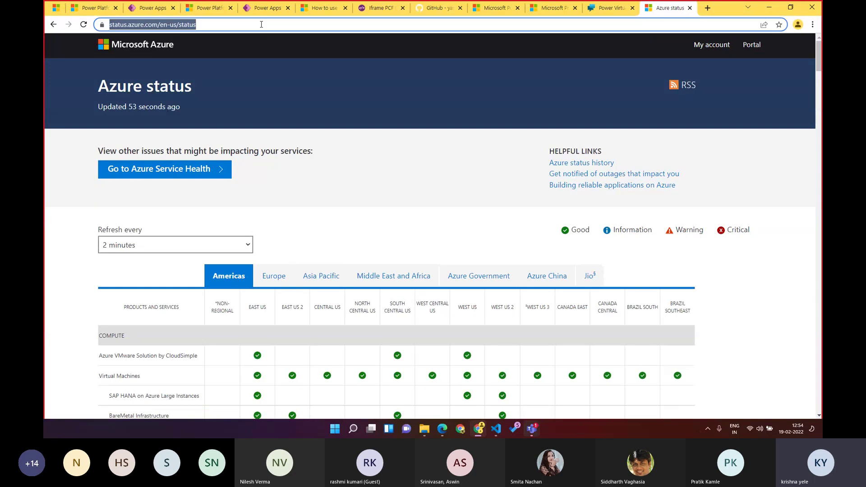
left_click(266, 7)
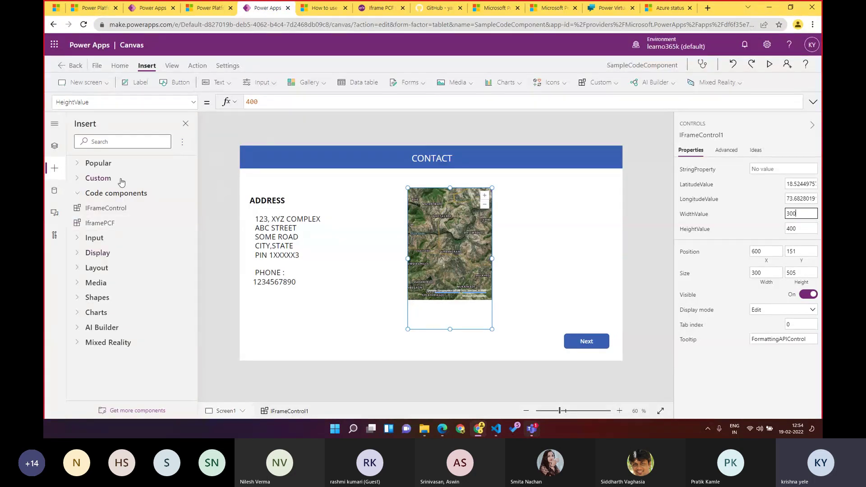
left_click(46, 146)
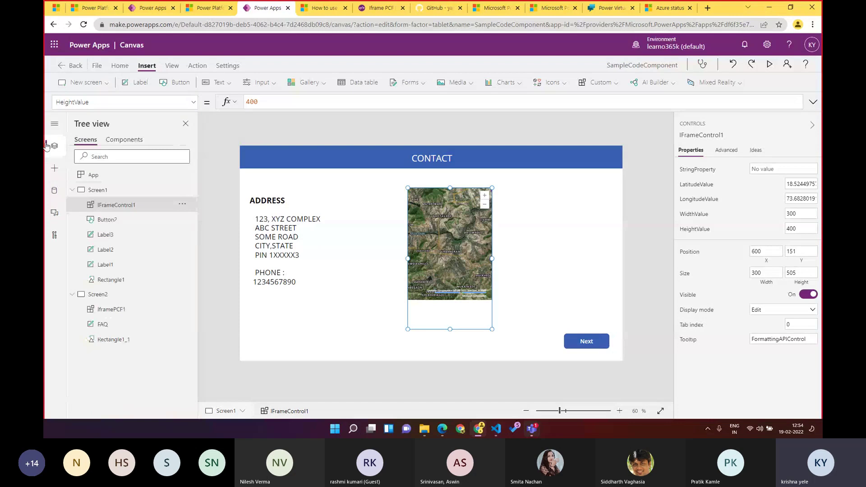
left_click(120, 312)
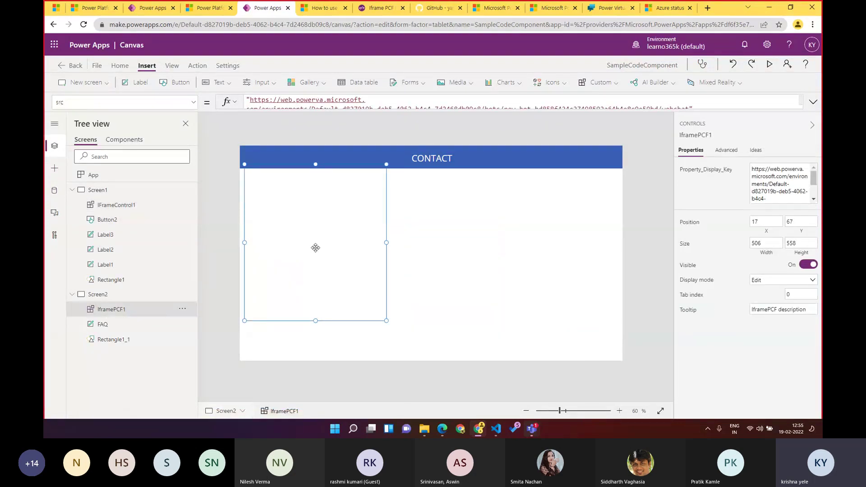
left_click_drag(251, 98, 691, 106)
key("ctrl+v")
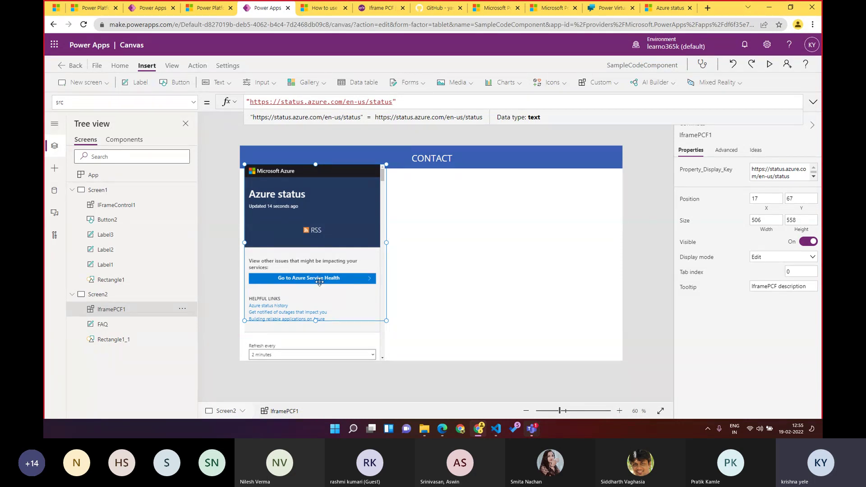
left_click(769, 66)
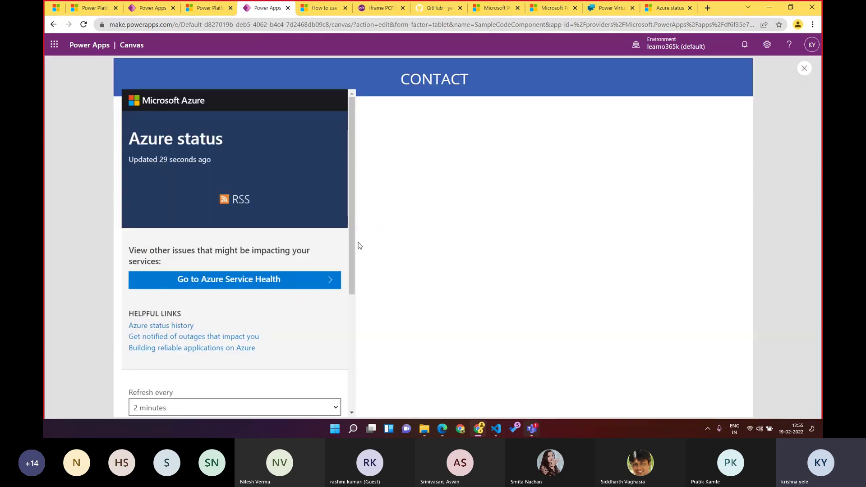
scroll(287, 357, "down", 15)
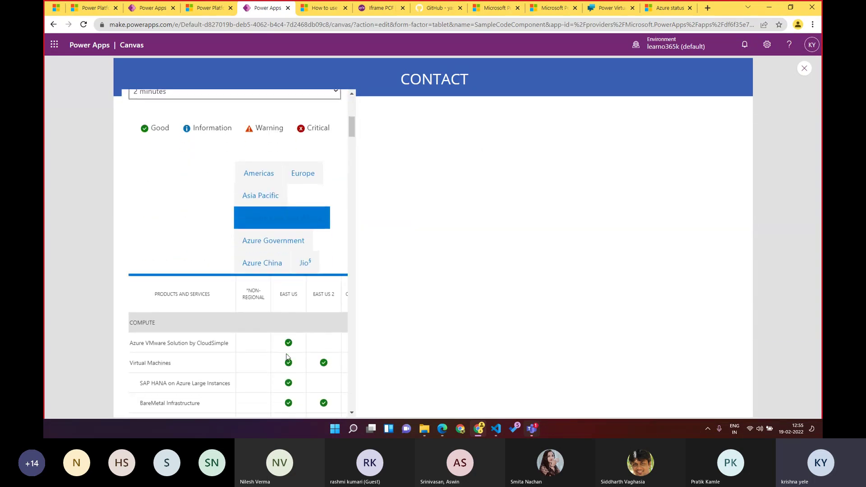
Look at the Power Apps Solutions list in Chrome and return to the Visual Studio Code terminal.
left_click(496, 429)
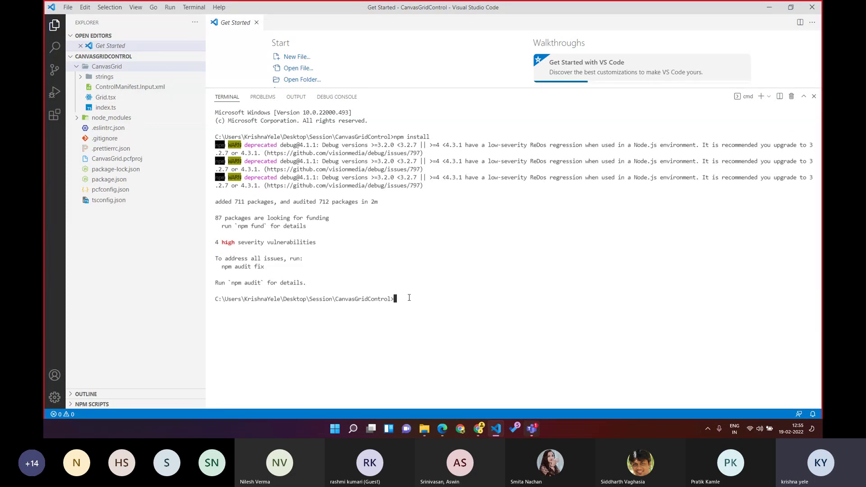
left_click(480, 430)
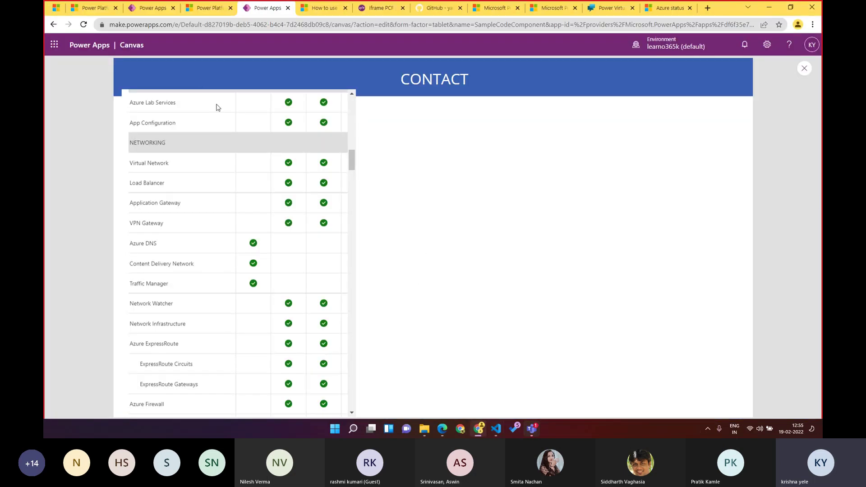
left_click(150, 8)
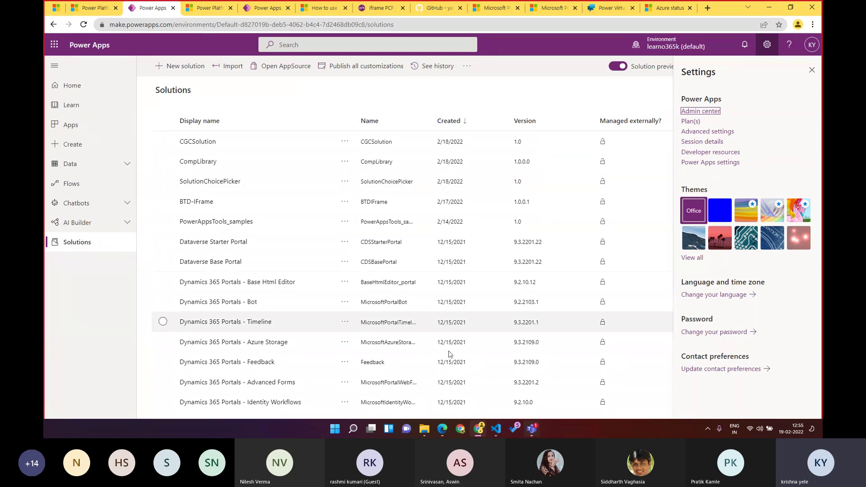
left_click(496, 429)
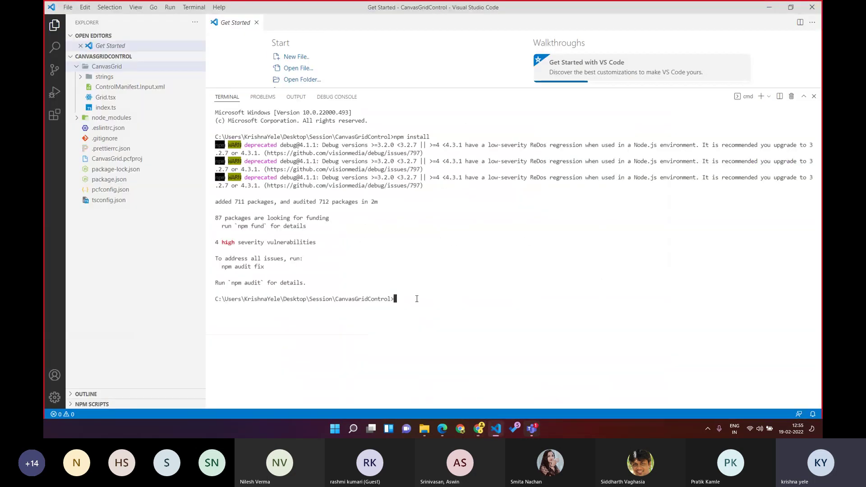
Switch to Microsoft Edge and review the PCF command reference page and its CLI reference topics.
left_click(443, 429)
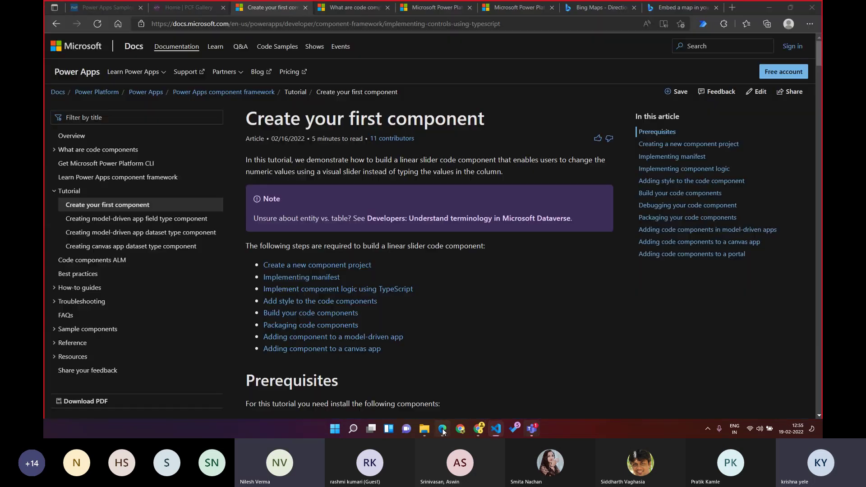
left_click(518, 10)
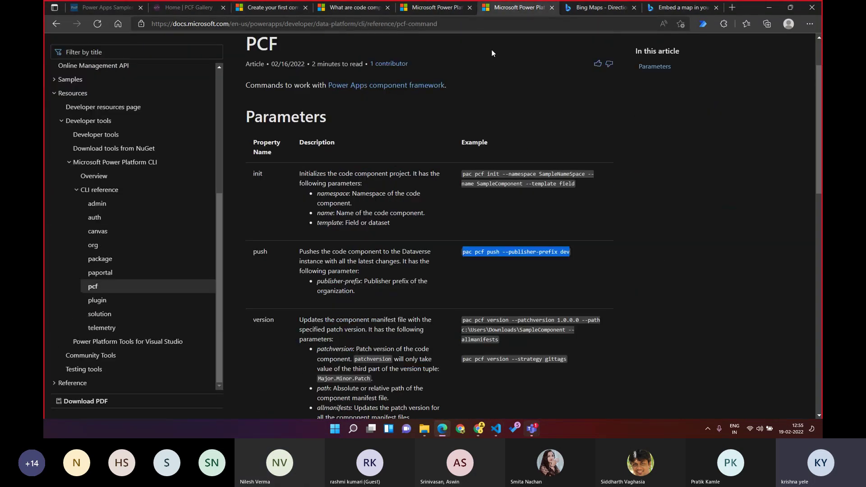
scroll(125, 160, "up", 5)
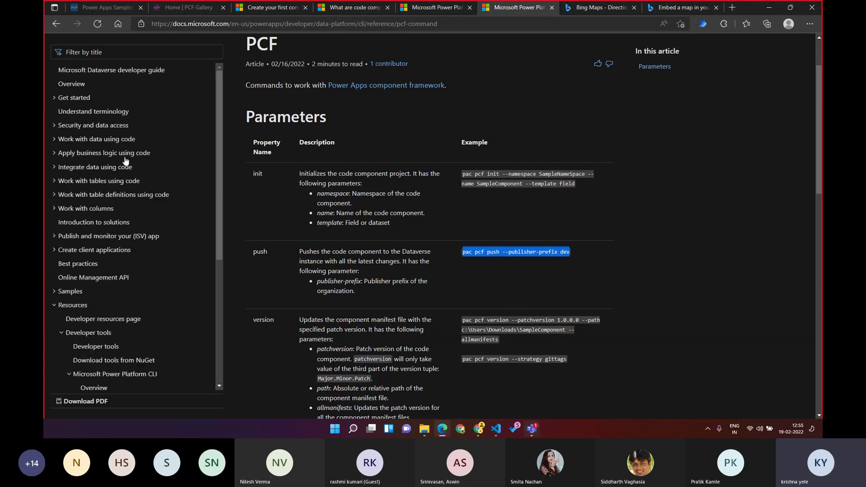
scroll(126, 160, "down", 4)
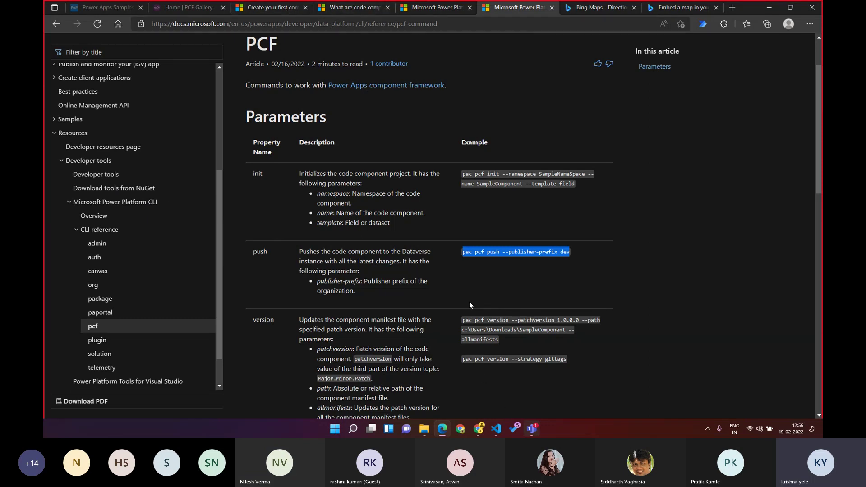
Switch to Chrome and review the folder and solution project creation steps in the sample components documentation.
left_click(479, 429)
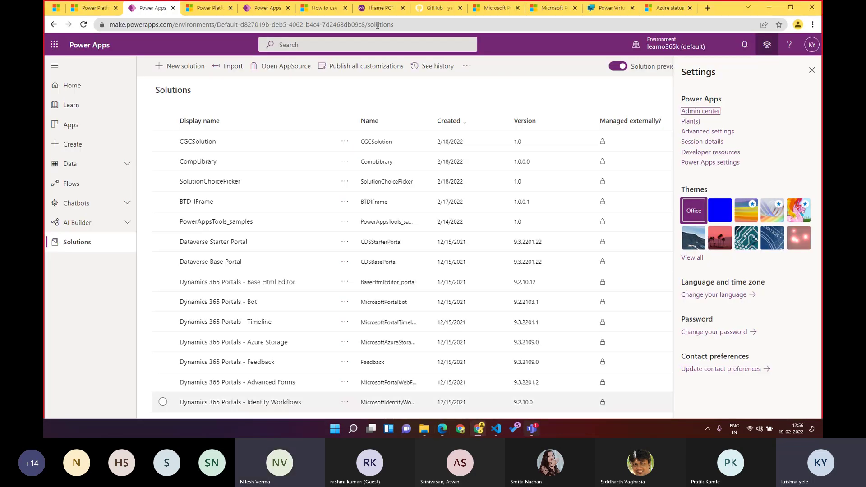
left_click(323, 8)
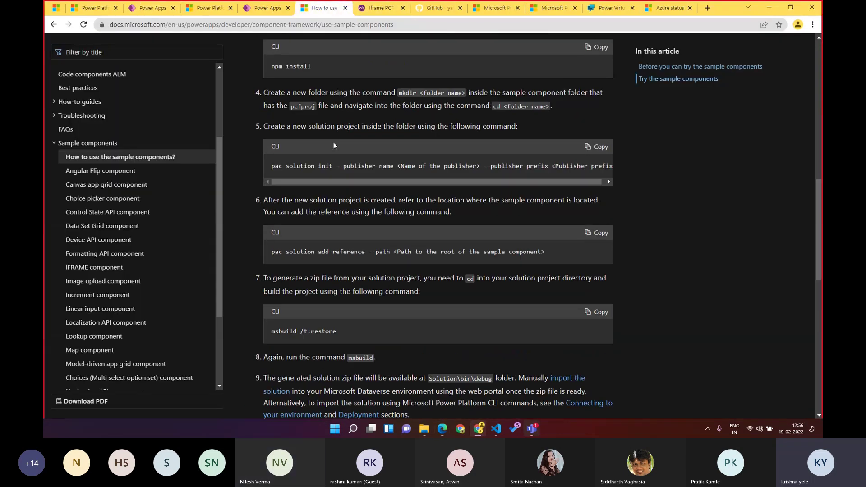
scroll(334, 145, "up", 2)
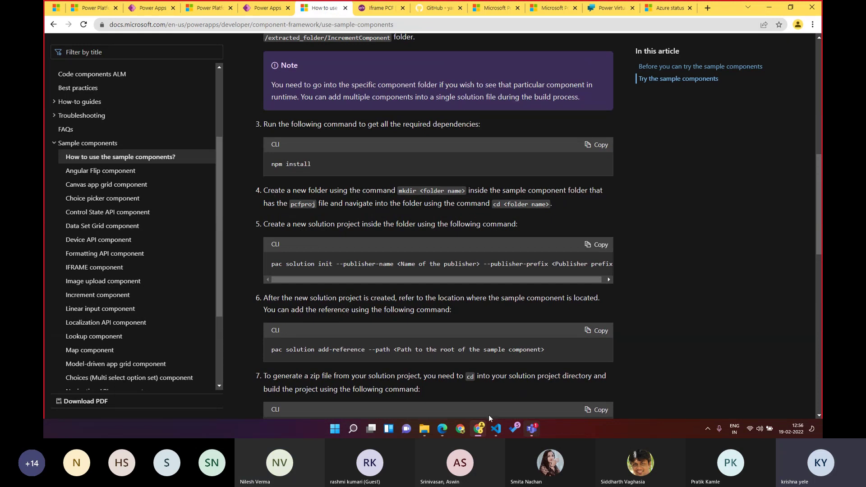
Switch to Visual Studio Code, create a GPPB2022 folder inside CanvasGridControl with mkdir, and change into it in the terminal.
left_click(496, 429)
type("mkdir ")
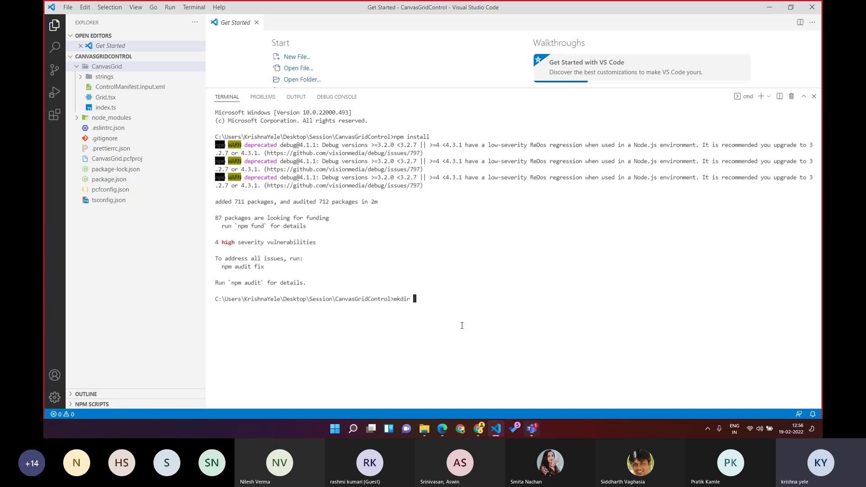
type("GPP")
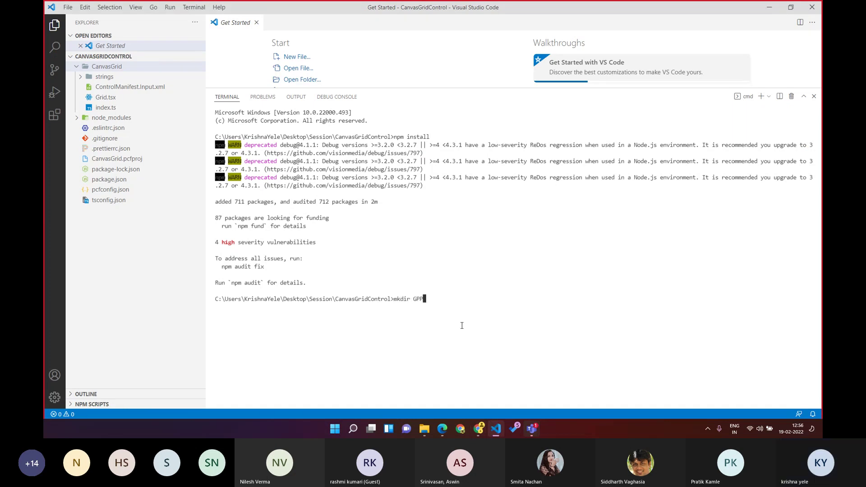
type("B2022")
key("Return")
type("c")
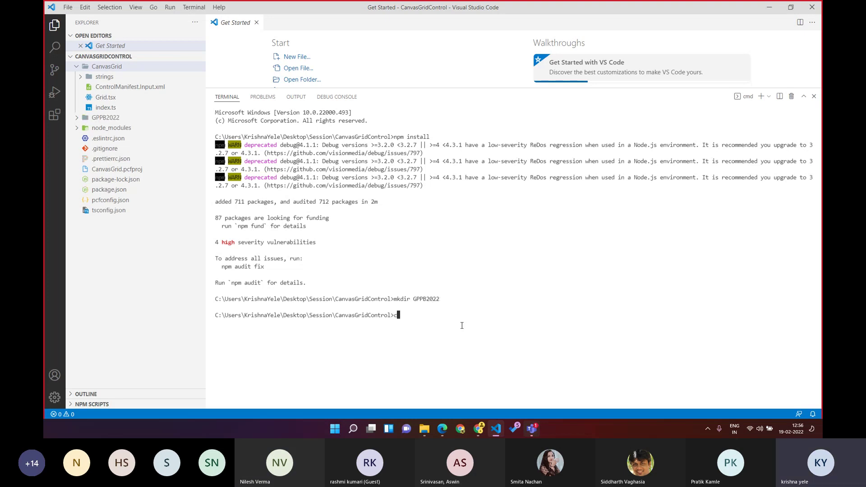
type("d G")
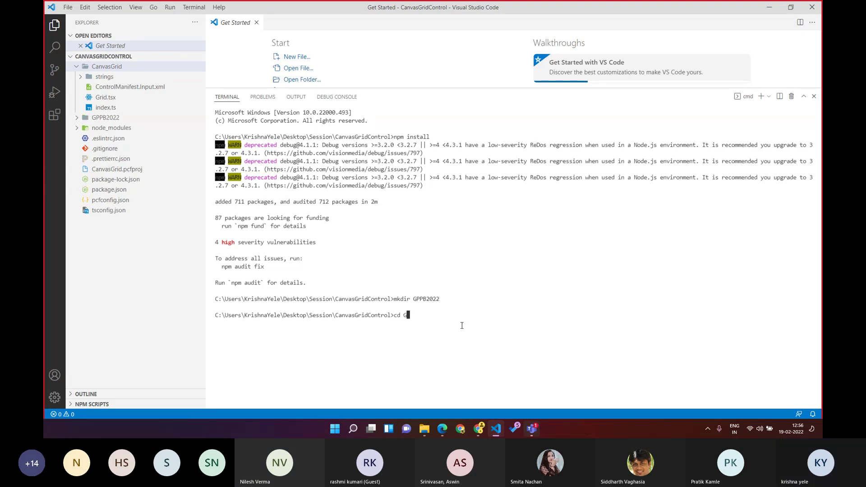
key("Tab")
key("Return")
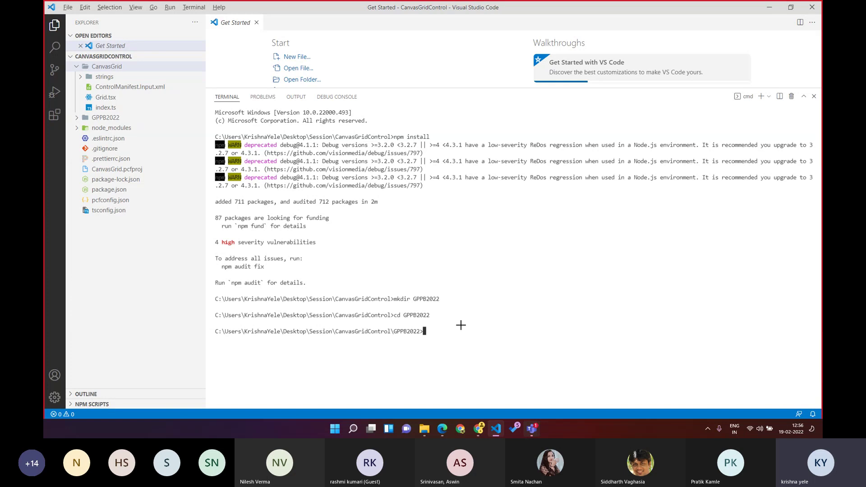
Copy the pac solution init command from the documentation page in Chrome and paste it into the Visual Studio Code terminal.
key("alt+Tab")
left_click(602, 251)
key("alt+Tab")
key("ctrl+v")
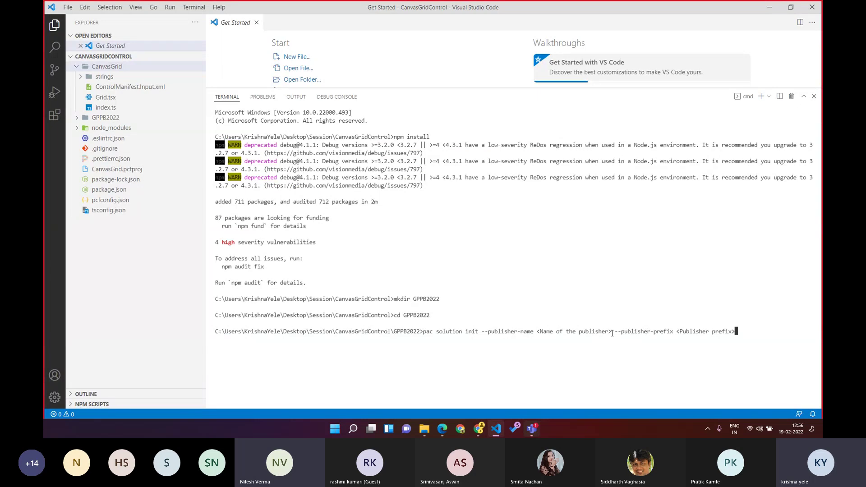
Replace the publisher prefix placeholder in the pac solution init command with sample.
key("BackSpace")
key("BackSpace")
key("BackSpace")
key("BackSpace")
key("BackSpace")
key("BackSpace")
key("BackSpace")
key("BackSpace")
key("BackSpace")
key("BackSpace")
key("BackSpace")
key("BackSpace")
key("BackSpace")
key("BackSpace")
key("BackSpace")
key("BackSpace")
key("BackSpace")
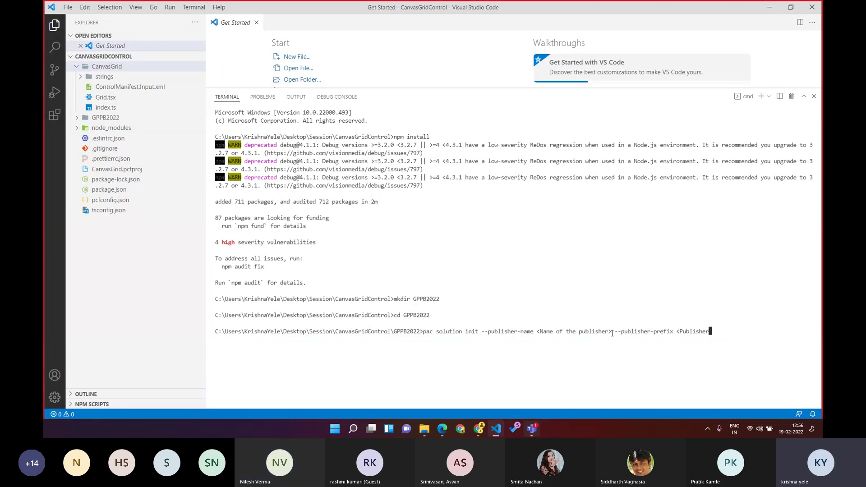
key("BackSpace")
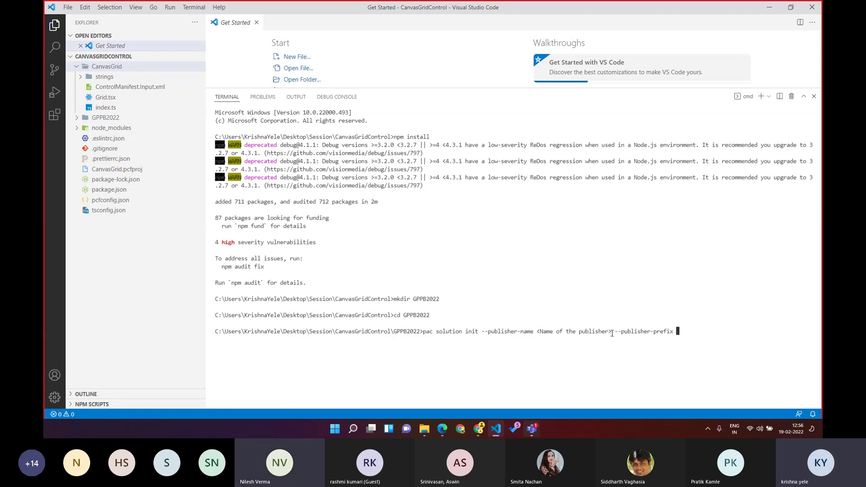
type("sample")
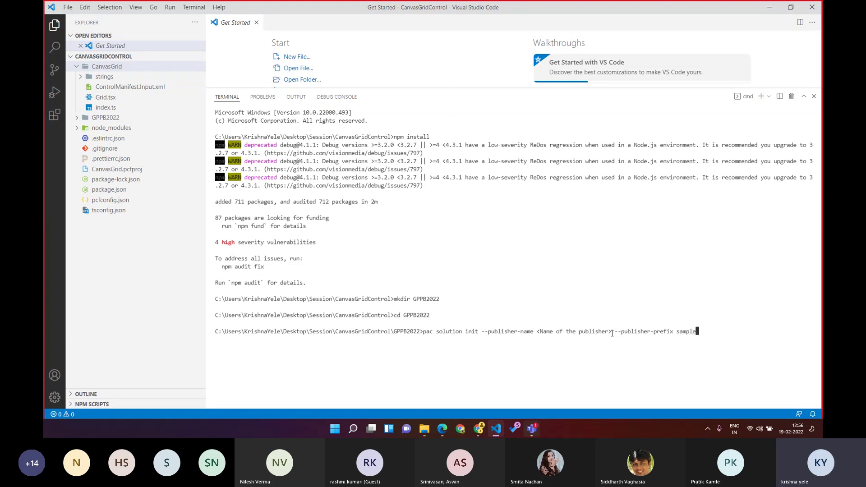
Change the publisher prefix value in the pac solution init command to CGSample.
key("Left")
key("Left")
key("Left")
key("Left")
key("Left")
key("Left")
key("Left")
key("Left")
key("Left")
key("Left")
key("Left")
key("Left")
key("Left")
key("Left")
key("Left")
key("Left")
key("Left")
key("Left")
key("Right")
key("Right")
key("Right")
key("Right")
key("Right")
key("Right")
key("Right")
key("Right")
key("Right")
key("Right")
key("Right")
key("Right")
key("Right")
key("Right")
key("Right")
key("Right")
key("Right")
key("Right")
key("BackSpace")
key("BackSpace")
key("BackSpace")
key("BackSpace")
key("BackSpace")
key("BackSpace")
type("CGSample")
Replace the publisher name placeholder with the publisher's first name and run the pac solution init command in GPPB2022.
key("Left")
key("Left")
key("Left")
key("Left")
key("Left")
key("Left")
key("Left")
key("Left")
key("Left")
key("Left")
key("Left")
key("Left")
key("Left")
key("Left")
key("Left")
key("Left")
key("Left")
key("Left")
key("Left")
key("Left")
key("Left")
key("Left")
key("Delete")
key("BackSpace")
key("BackSpace")
key("BackSpace")
key("BackSpace")
key("BackSpace")
key("BackSpace")
key("BackSpace")
key("BackSpace")
key("BackSpace")
key("BackSpace")
key("BackSpace")
key("BackSpace")
key("BackSpace")
key("BackSpace")
key("BackSpace")
key("BackSpace")
key("BackSpace")
key("BackSpace")
key("BackSpace")
key("BackSpace")
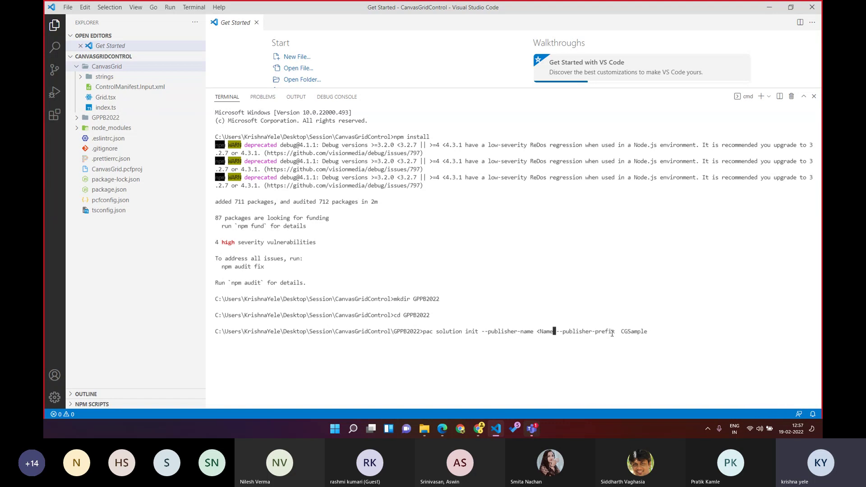
type("Krishna")
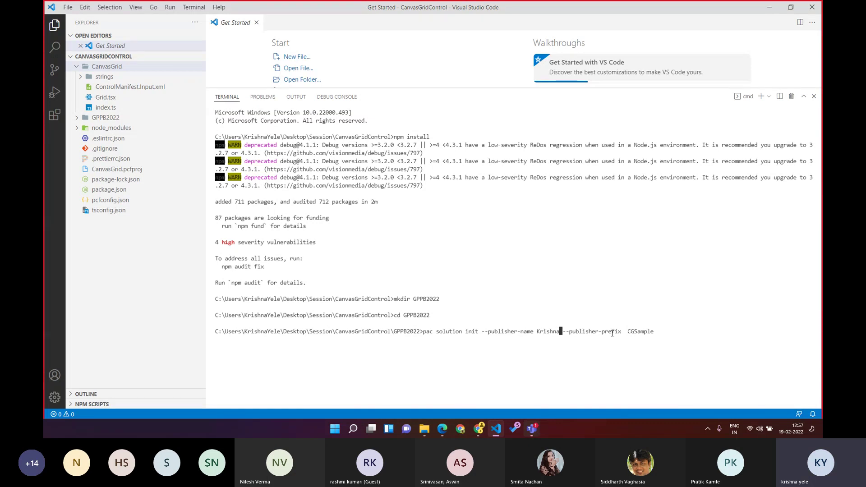
key("Return")
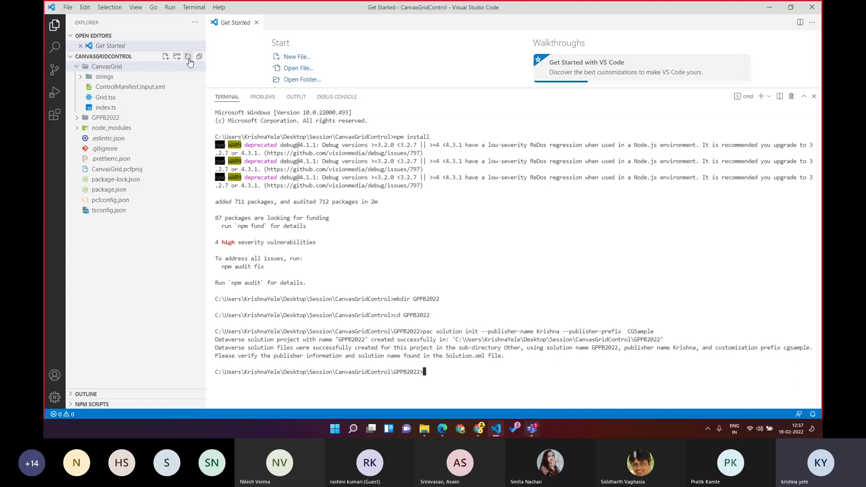
Inspect the generated solution files in the GPPB2022 folder, including src\Other, and collapse the folder again.
left_click(77, 118)
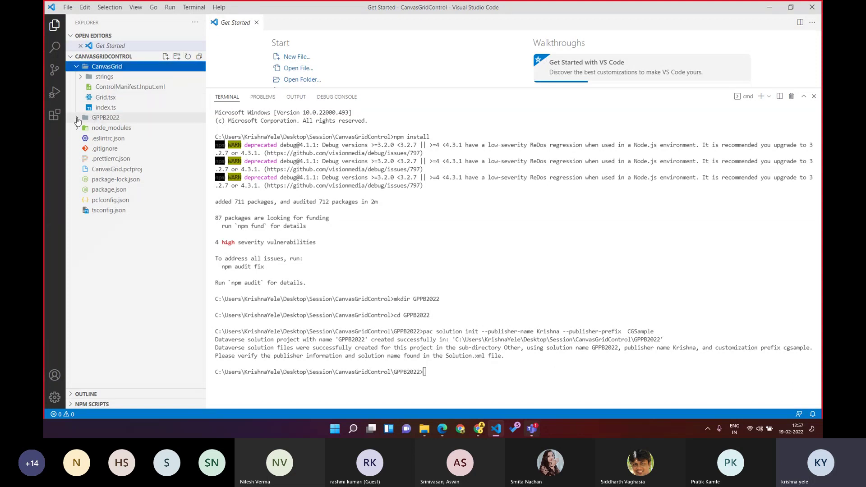
left_click(78, 119)
left_click(79, 130)
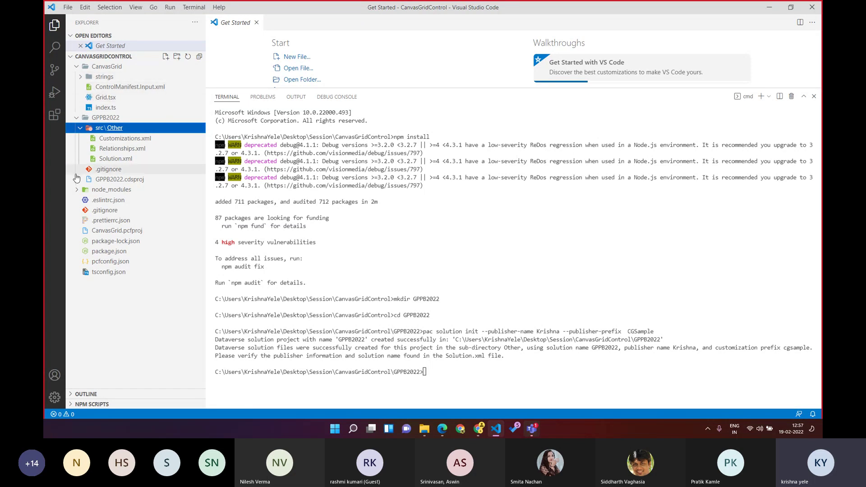
left_click(106, 117)
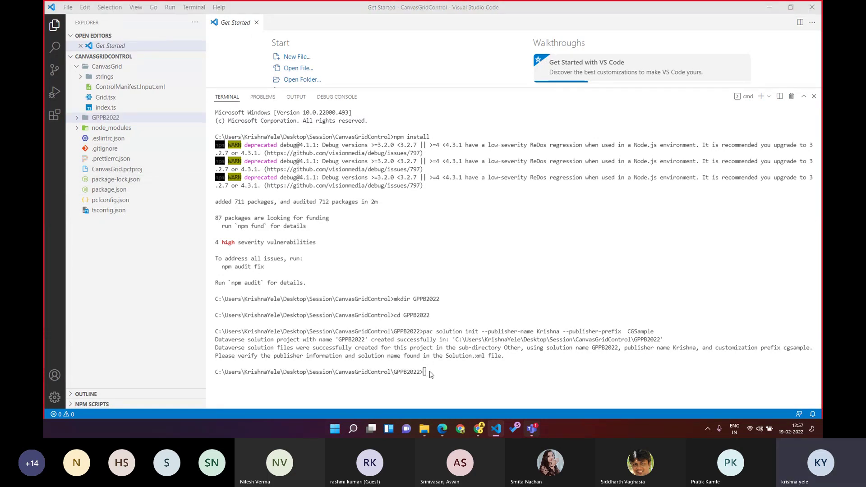
Copy the pac solution add-reference command from the documentation page in Chrome and paste it into the Visual Studio Code terminal.
key("alt+Tab")
left_click(596, 332)
key("alt+Tab")
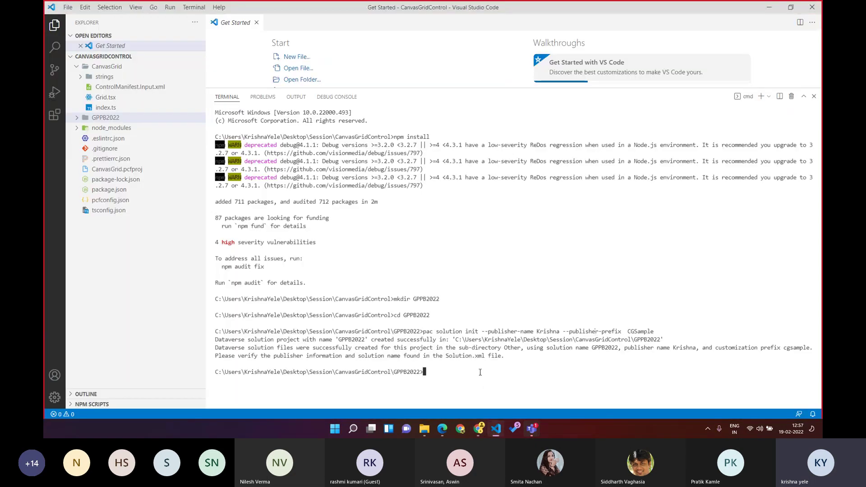
key("ctrl+v")
Replace the path placeholder in the add-reference command with .\..\ and run the command.
key("BackSpace")
key("BackSpace")
key("BackSpace")
key("BackSpace")
key("BackSpace")
key("BackSpace")
key("BackSpace")
key("BackSpace")
key("BackSpace")
key("BackSpace")
key("BackSpace")
key("BackSpace")
key("BackSpace")
key("BackSpace")
key("BackSpace")
key("BackSpace")
key("BackSpace")
key("BackSpace")
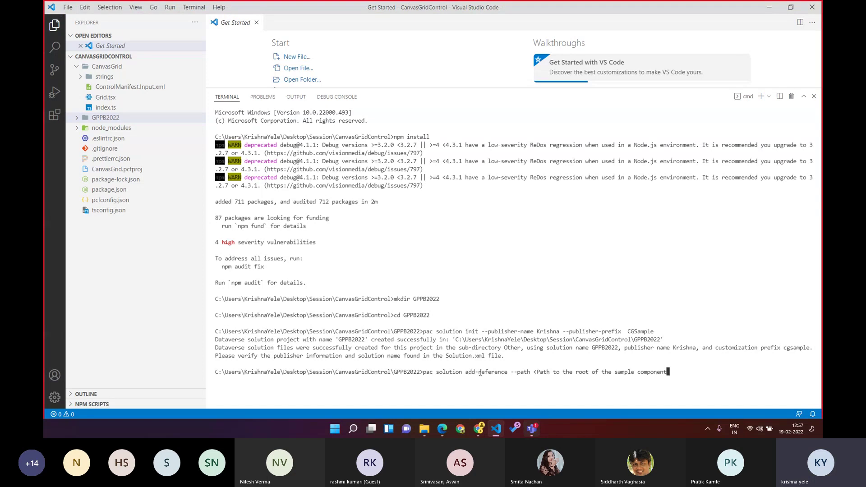
key("BackSpace")
key("BackSpace")
key("BackSpace")
key("BackSpace")
key("BackSpace")
key("BackSpace")
key("BackSpace")
key("BackSpace")
key("BackSpace")
key("BackSpace")
key("BackSpace")
key("BackSpace")
key("BackSpace")
key("BackSpace")
key("BackSpace")
key("BackSpace")
key("BackSpace")
key("BackSpace")
key("BackSpace")
key("BackSpace")
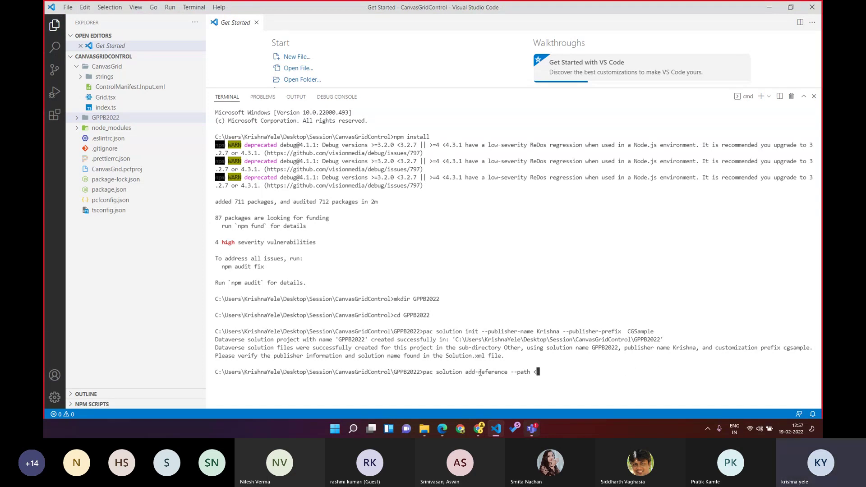
type("..\\")
key("BackSpace")
key("BackSpace")
type("\\..\\")
key("Return")
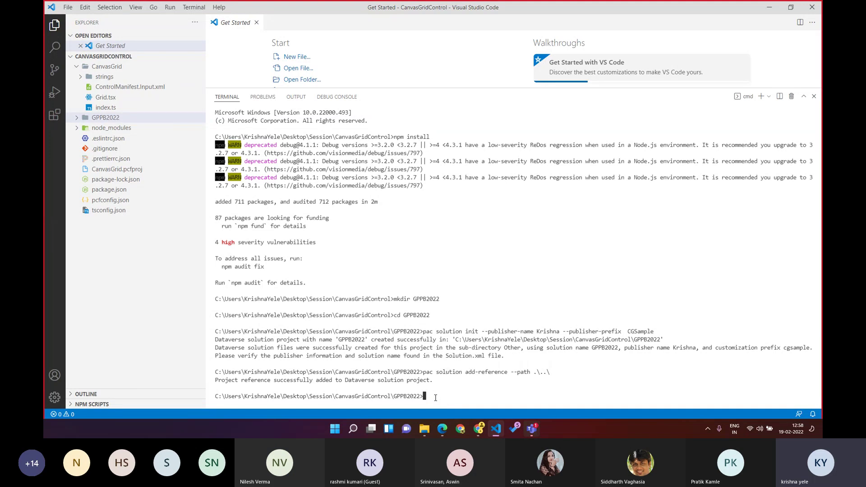
Try to run msbuild /t:restore in the Visual Studio Code terminal, copying the command from the documentation page in Chrome.
type("msbuild")
key("alt+Tab")
scroll(476, 357, "down", 3)
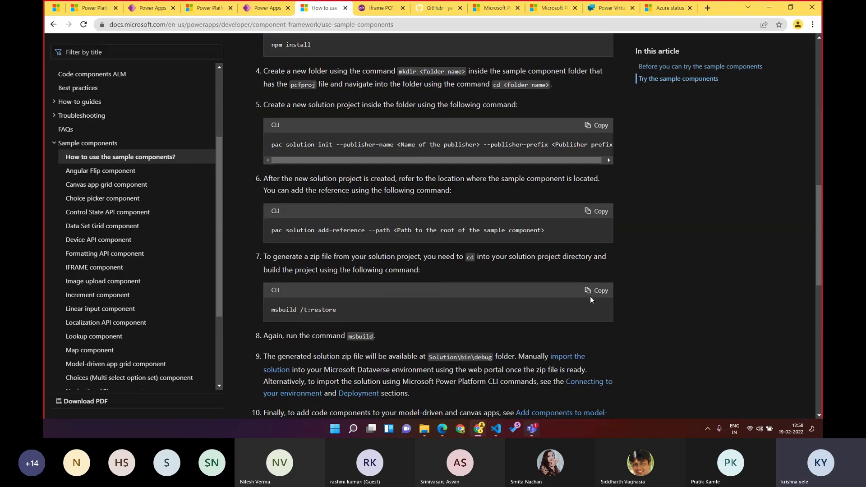
left_click(591, 292)
key("alt+Tab")
key("BackSpace")
key("BackSpace")
key("BackSpace")
key("BackSpace")
key("BackSpace")
key("BackSpace")
key("BackSpace")
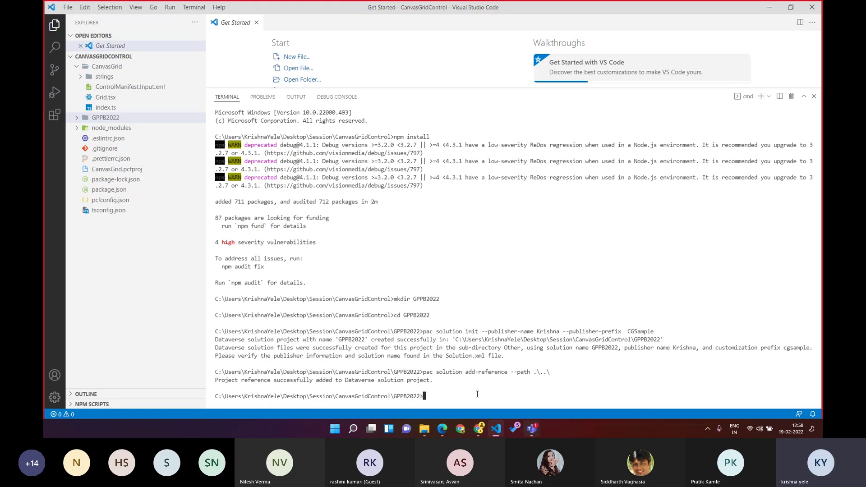
key("ctrl+v")
key("Return")
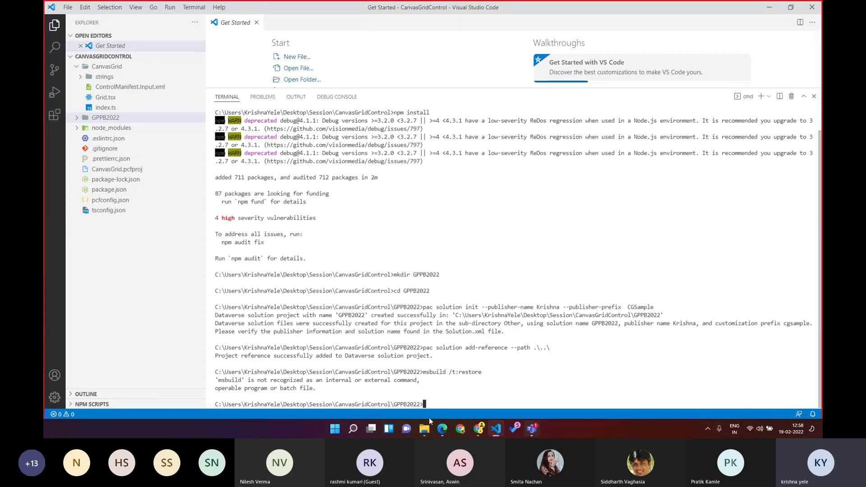
Copy the MSBuild Current\Bin folder path from File Explorer and paste it after an opening quotation mark in the Visual Studio Code terminal.
mouse_move(424, 431)
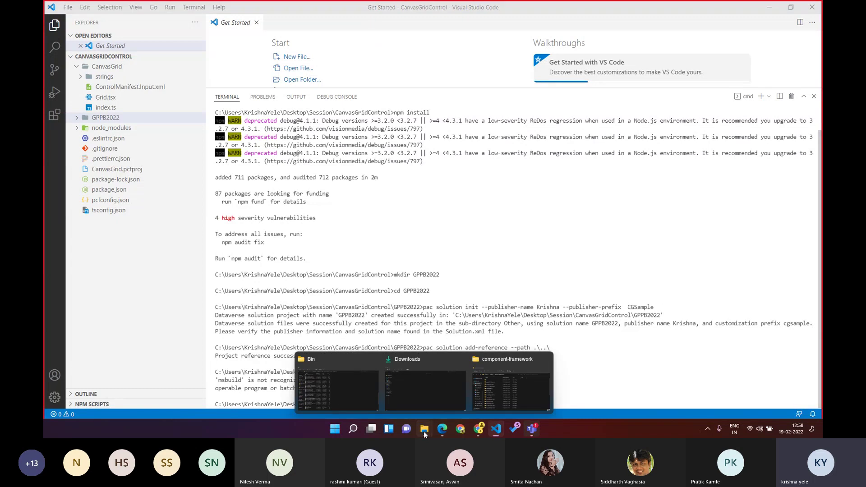
left_click(359, 395)
left_click(462, 43)
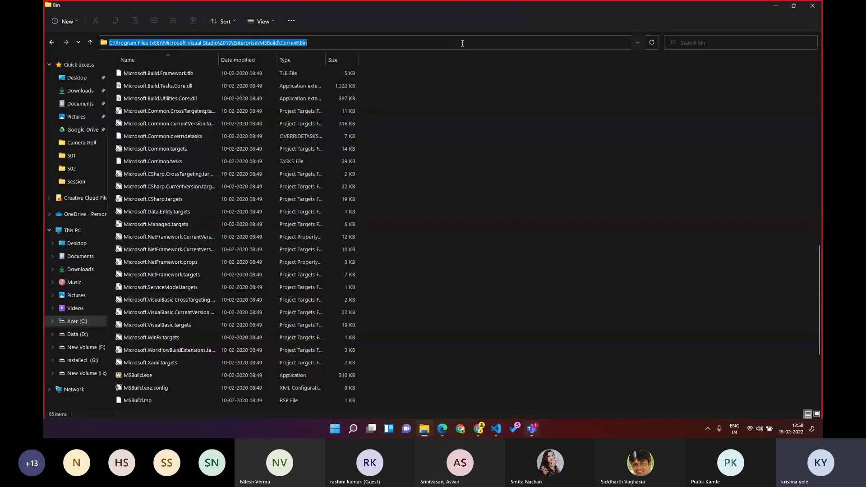
key("alt+Tab")
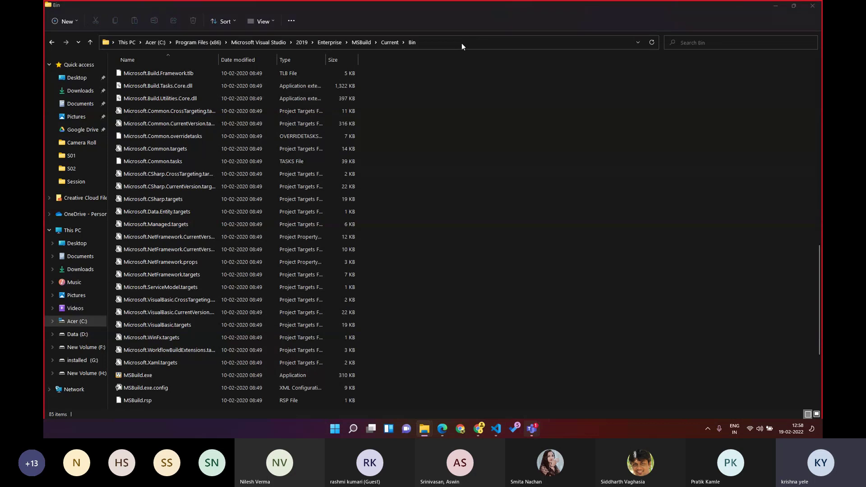
type("\"")
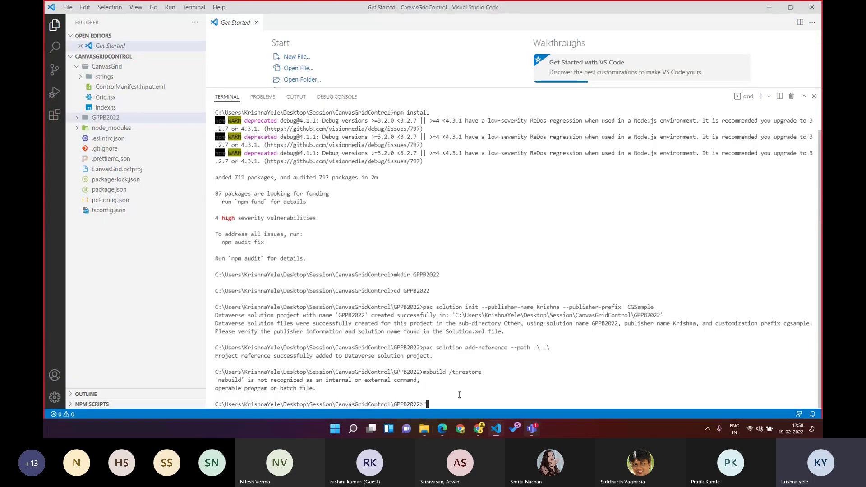
key("ctrl+v")
Complete the quoted path with \MSbuild, add the /t:restore option, and run the command to restore the solution packages.
type("\\")
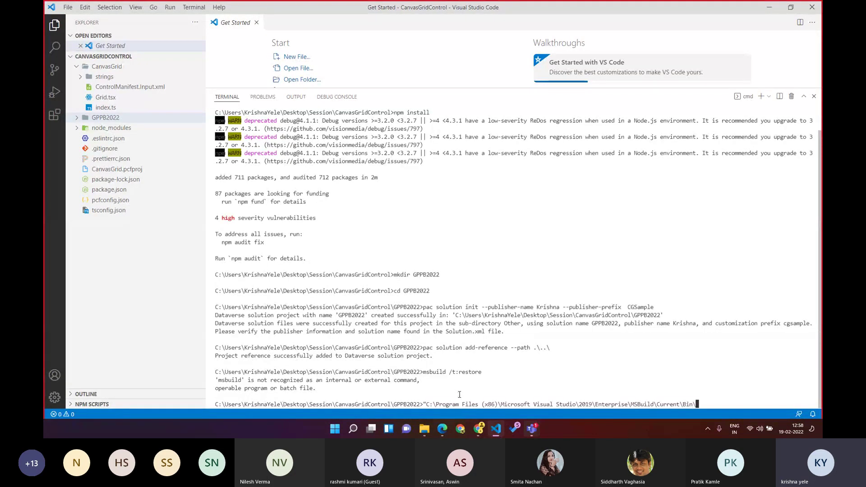
type("MSbui")
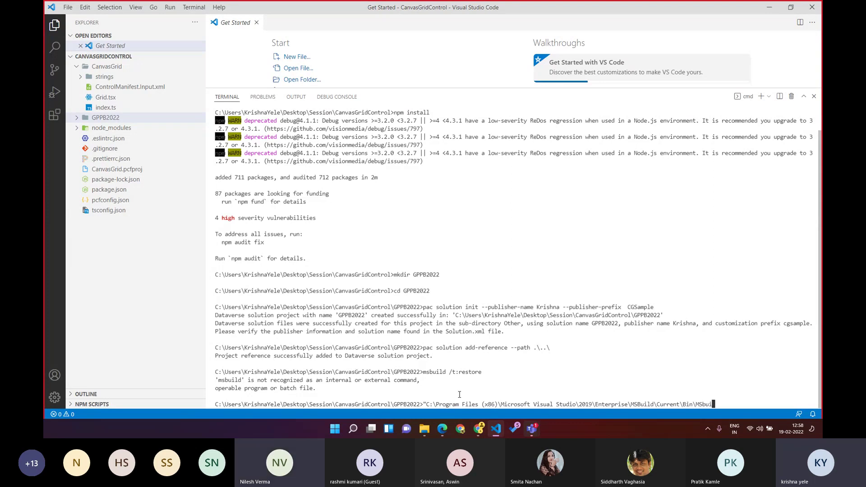
type("ld\" /t:restore")
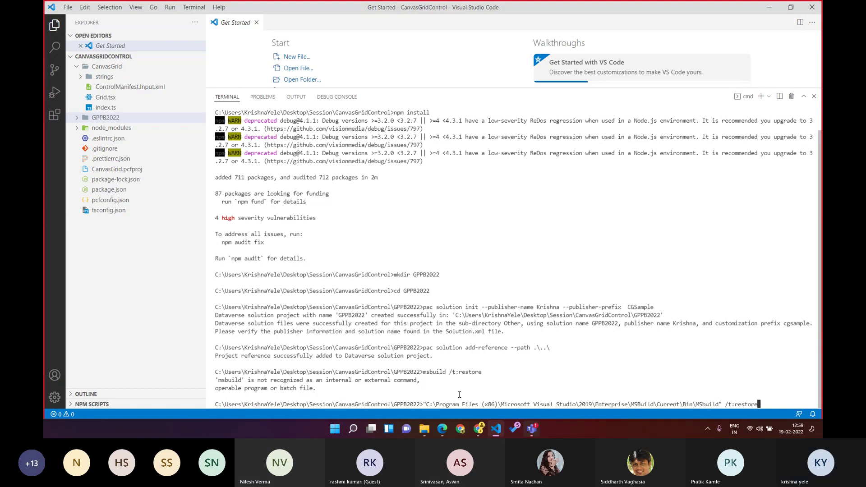
key("Return")
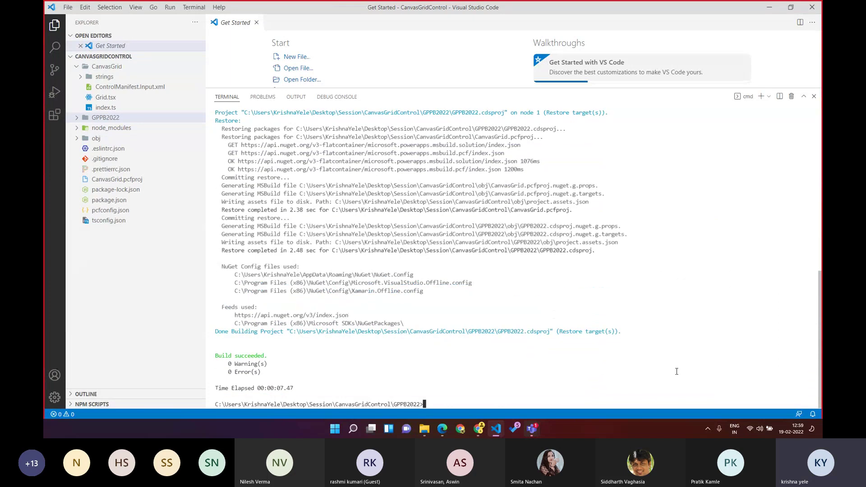
Recall the previous MSBuild command, remove the /t:restore option, and run it to build the GPPB2022 solution.
key("Up")
key("BackSpace")
key("BackSpace")
key("BackSpace")
key("BackSpace")
key("BackSpace")
key("BackSpace")
key("BackSpace")
key("BackSpace")
key("BackSpace")
key("BackSpace")
key("BackSpace")
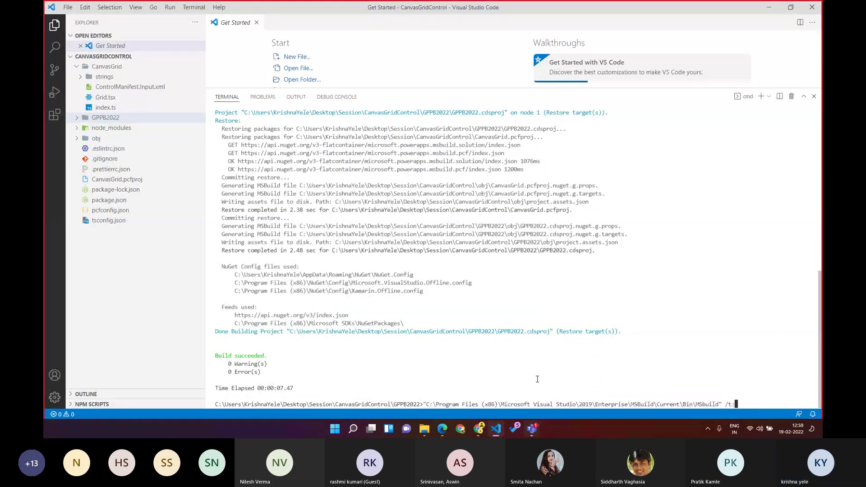
key("Return")
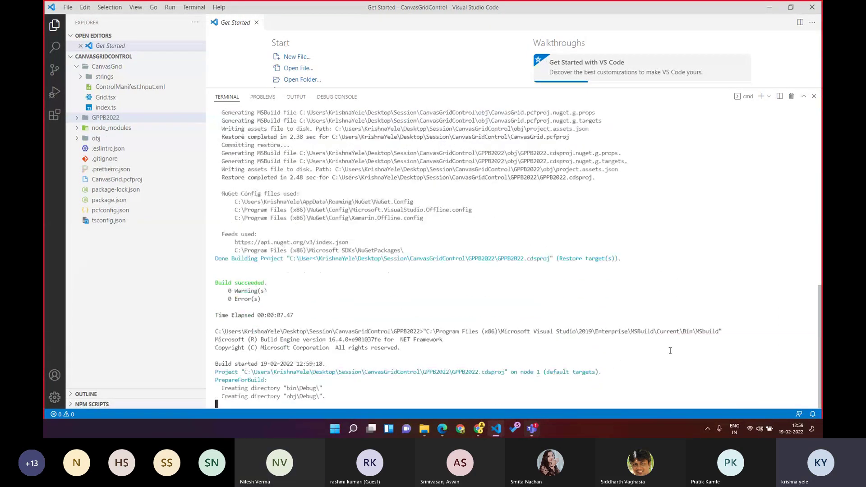
Expand the GPPB2022 folder and its bin\Debug folder to check the build output.
left_click(86, 120)
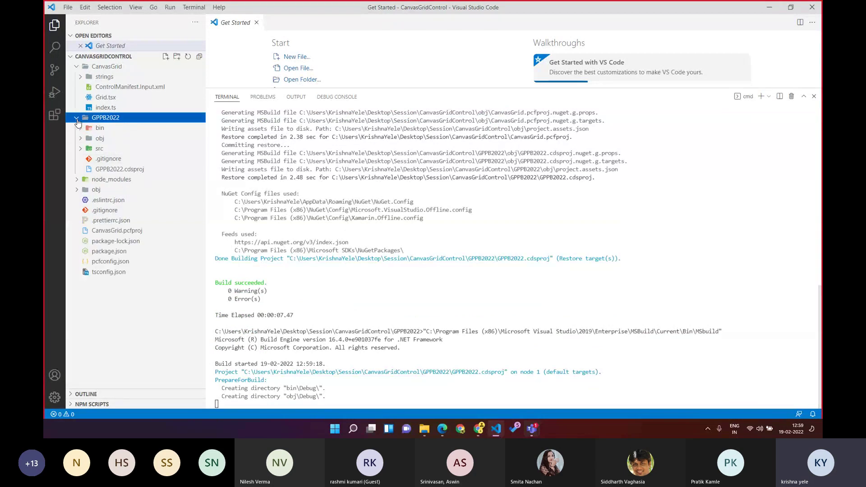
left_click(80, 129)
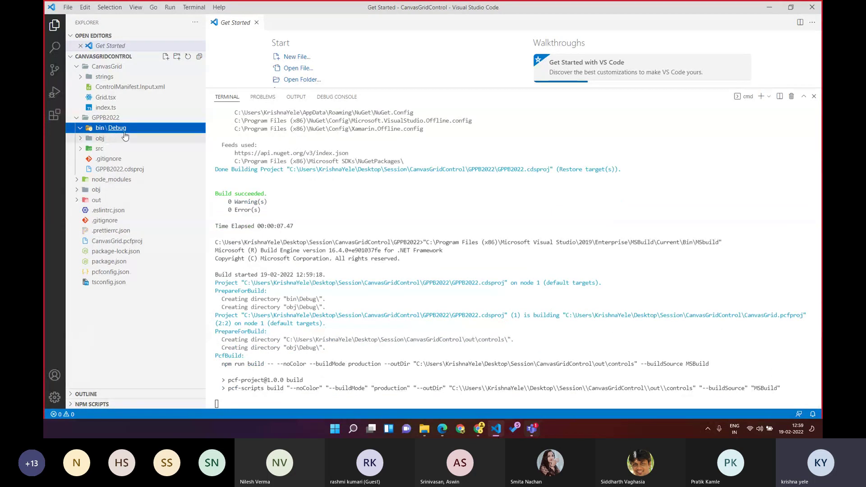
View the Power Apps Solutions page in Chrome and return to Visual Studio Code to check the build progress.
left_click(480, 430)
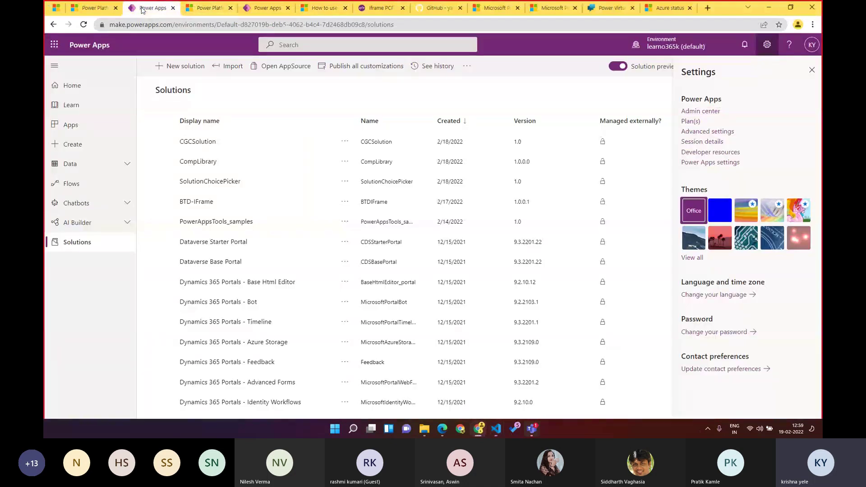
left_click(146, 9)
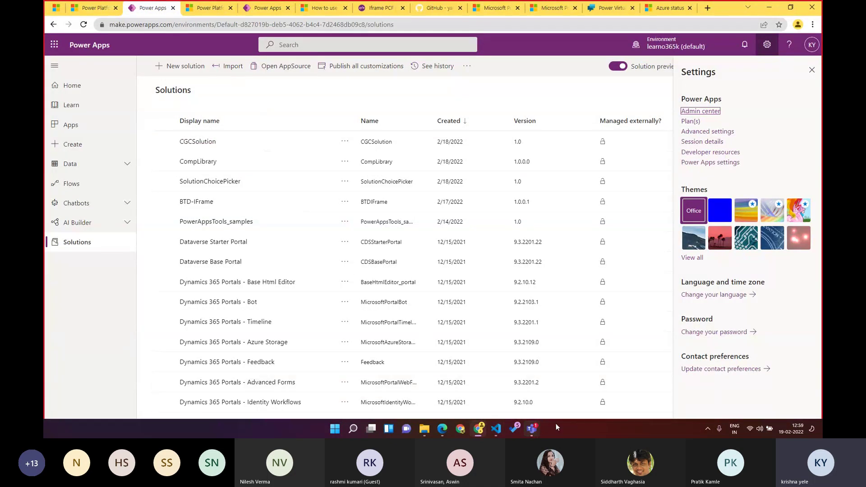
left_click(496, 429)
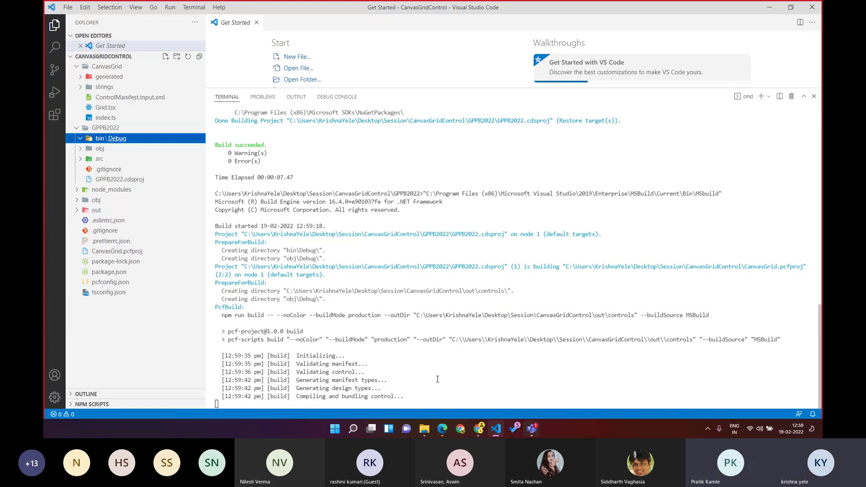
mouse_move(441, 430)
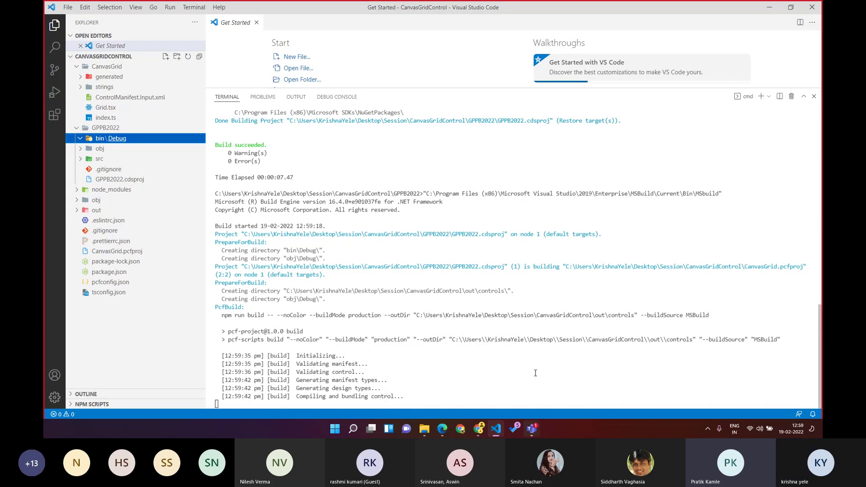
left_click(533, 355)
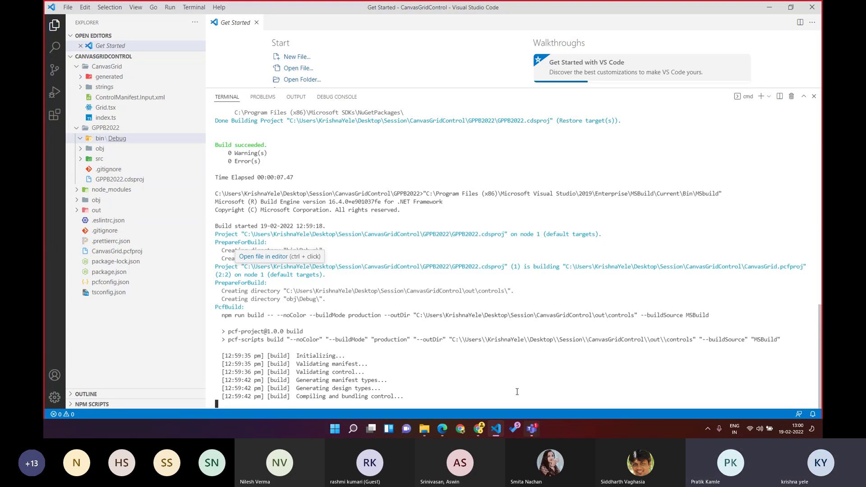
Switch to Power Apps in Chrome, examine the contents of CGCSolution, and return to the solutions list.
left_click(478, 429)
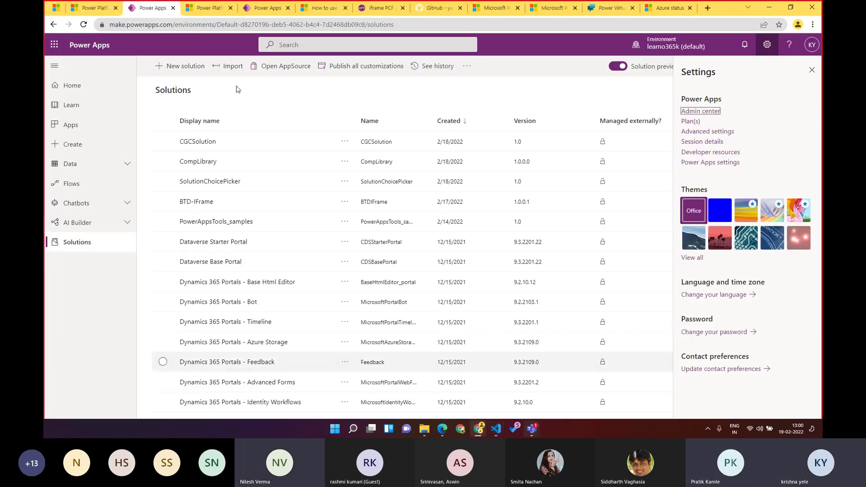
left_click(187, 143)
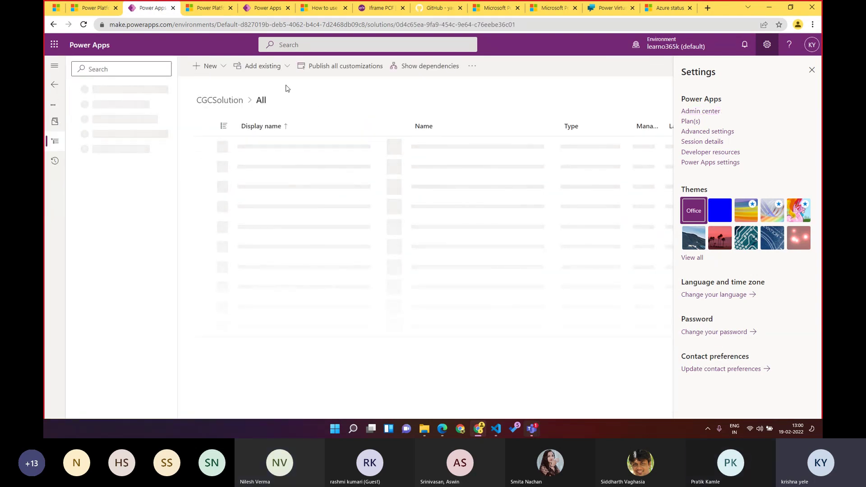
left_click(478, 68)
left_click(402, 96)
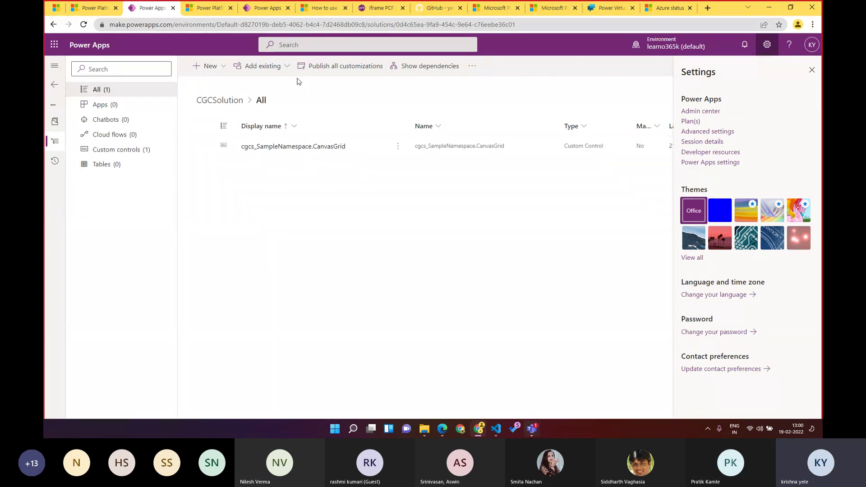
left_click(53, 85)
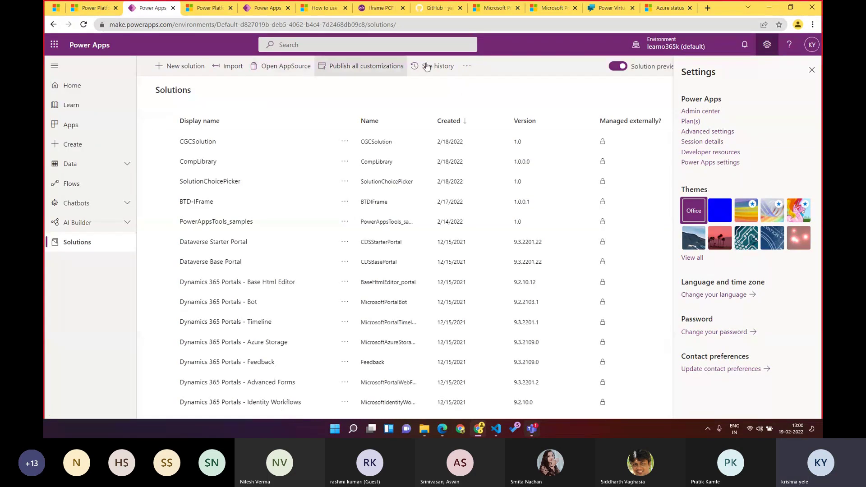
Select CGCSolution in the solutions list and check the additional commands available for it.
left_click(162, 142)
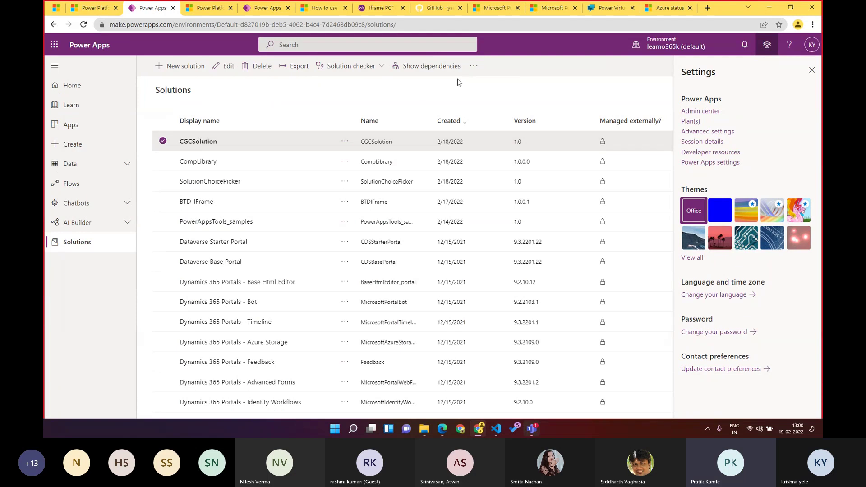
left_click(475, 71)
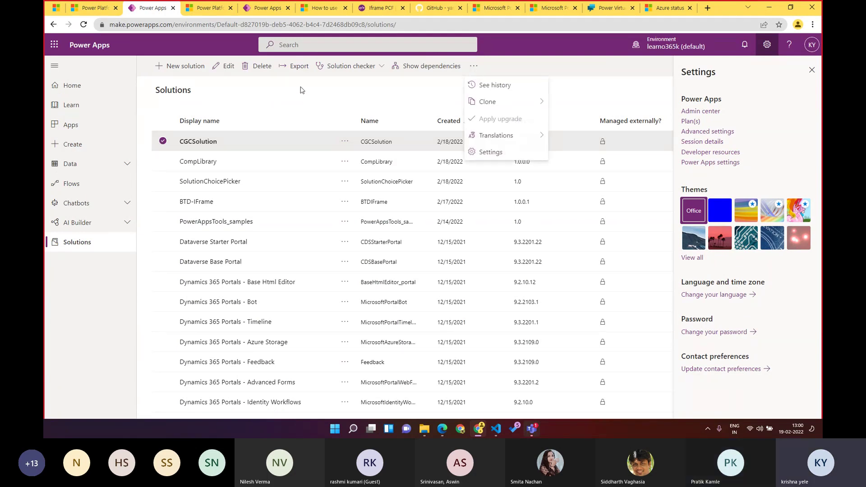
left_click(296, 80)
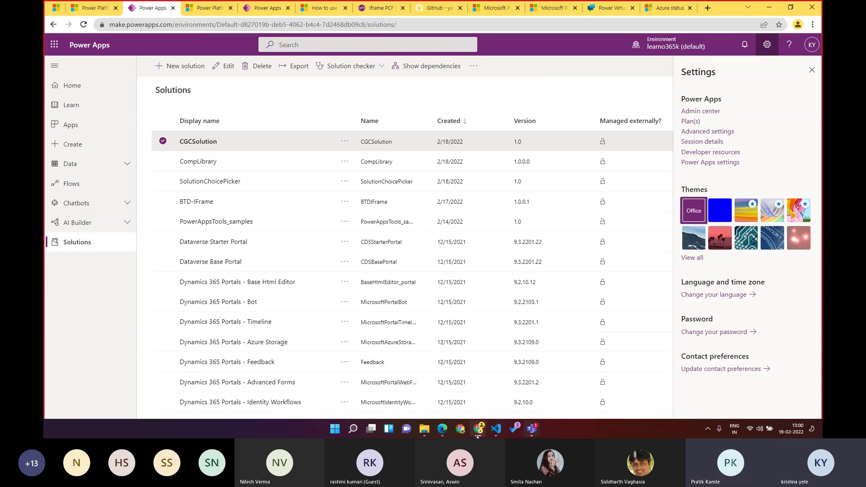
Check GPPB2022.zip in the bin\Debug folder in Visual Studio Code and switch back to the Power Apps Solutions page in Chrome.
left_click(495, 431)
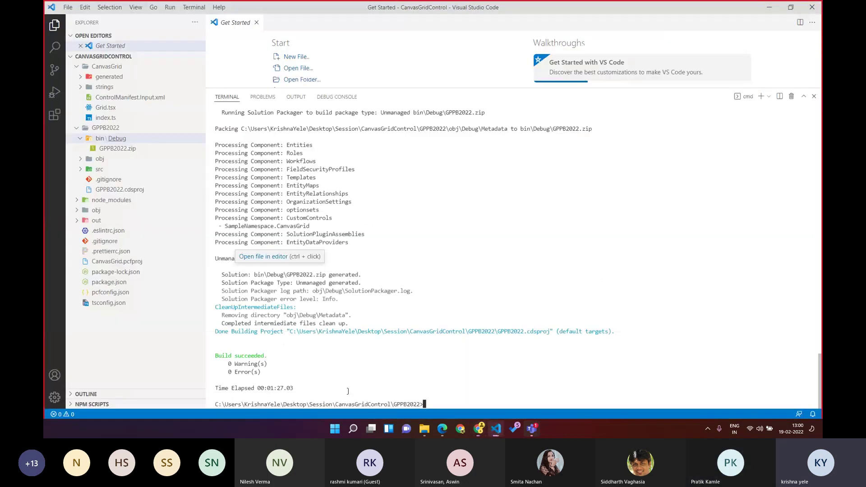
left_click(122, 150)
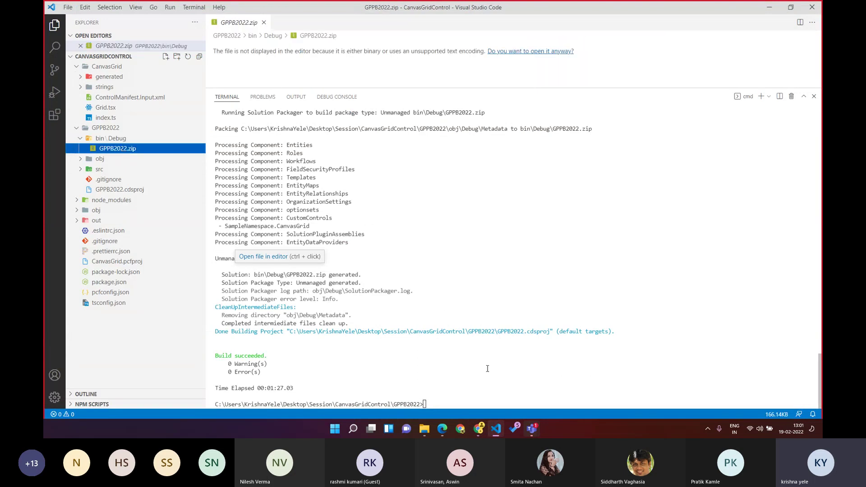
mouse_move(477, 434)
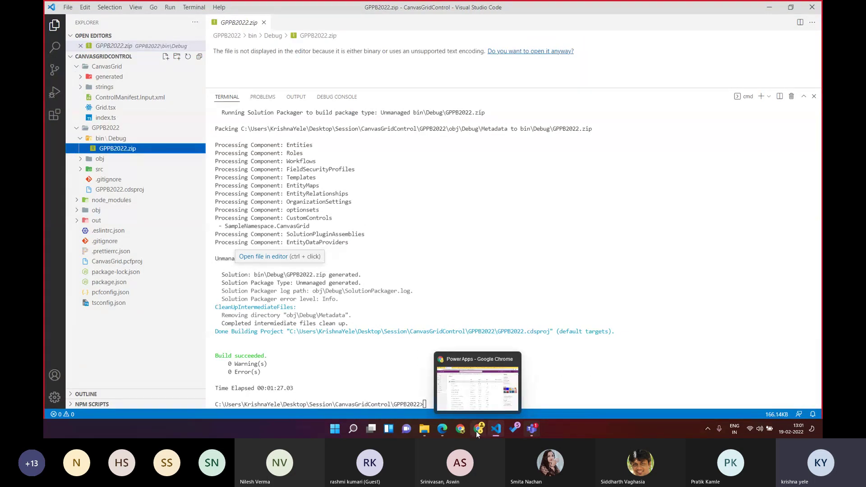
left_click(478, 430)
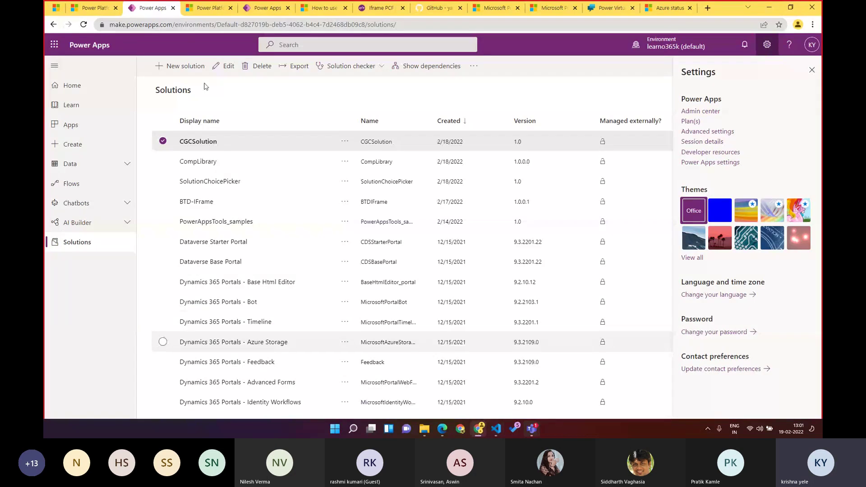